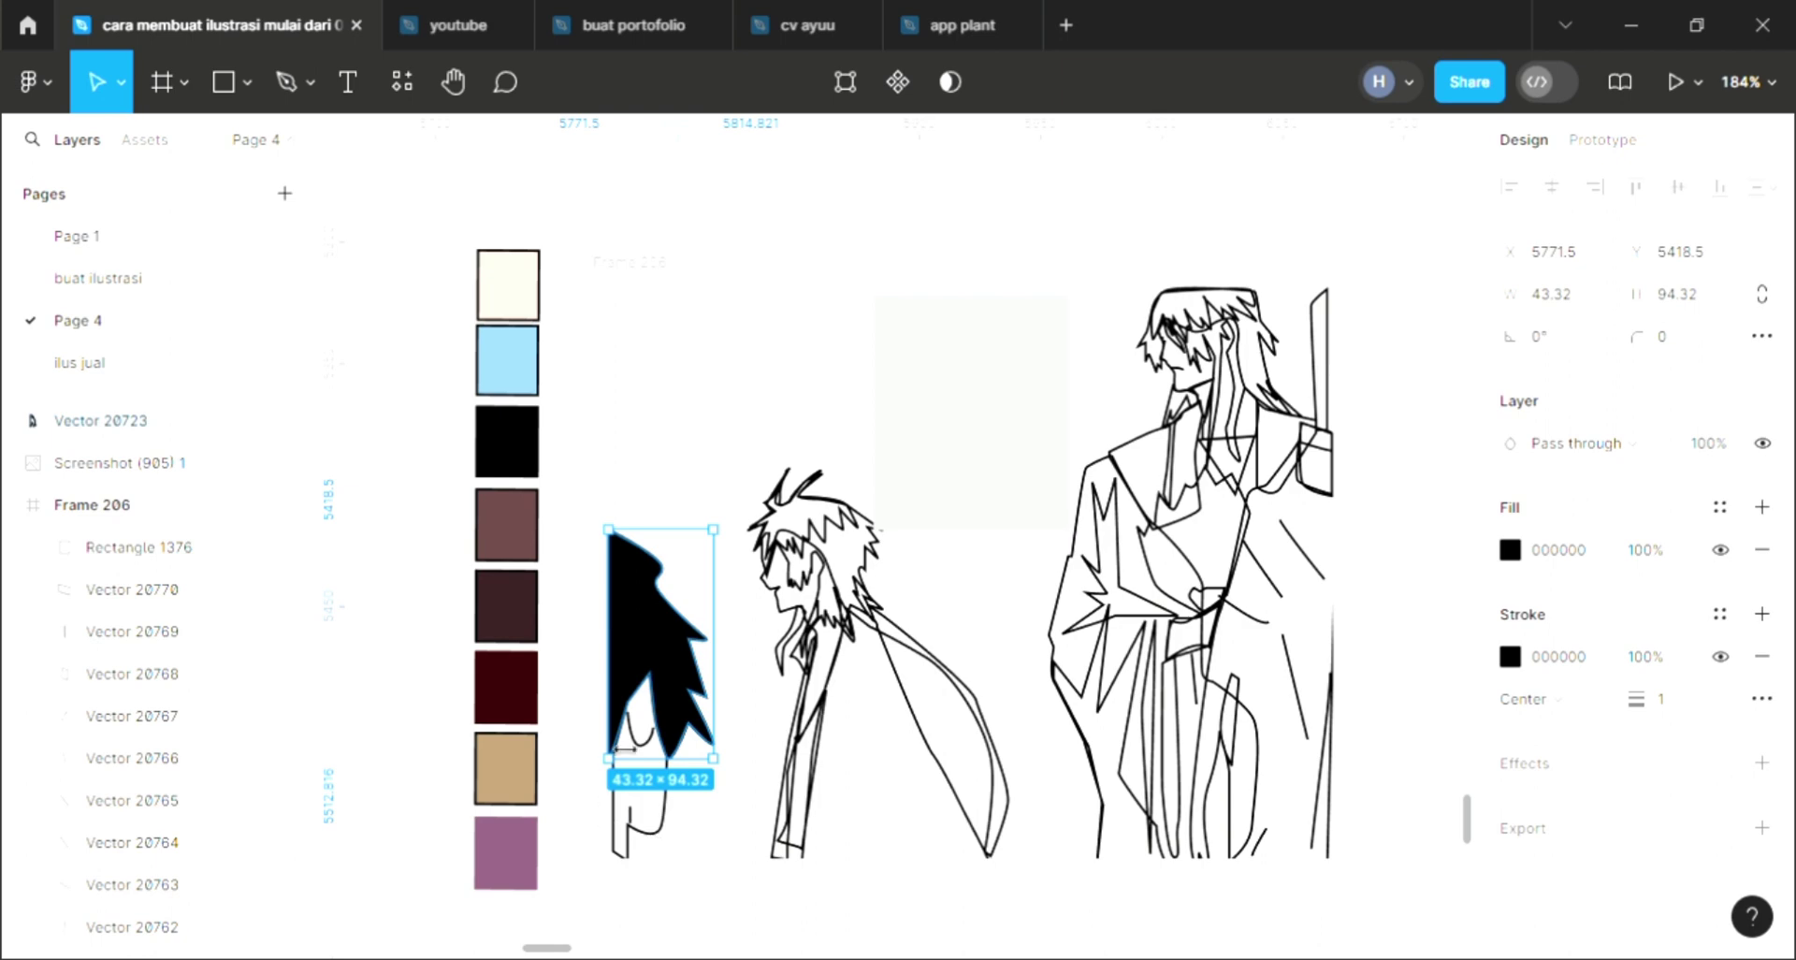
Recolour the leftmost figure's black hair shape, sampling the light blue swatch and darkening the fill to 335266.
{"action": "key", "text": "i"}
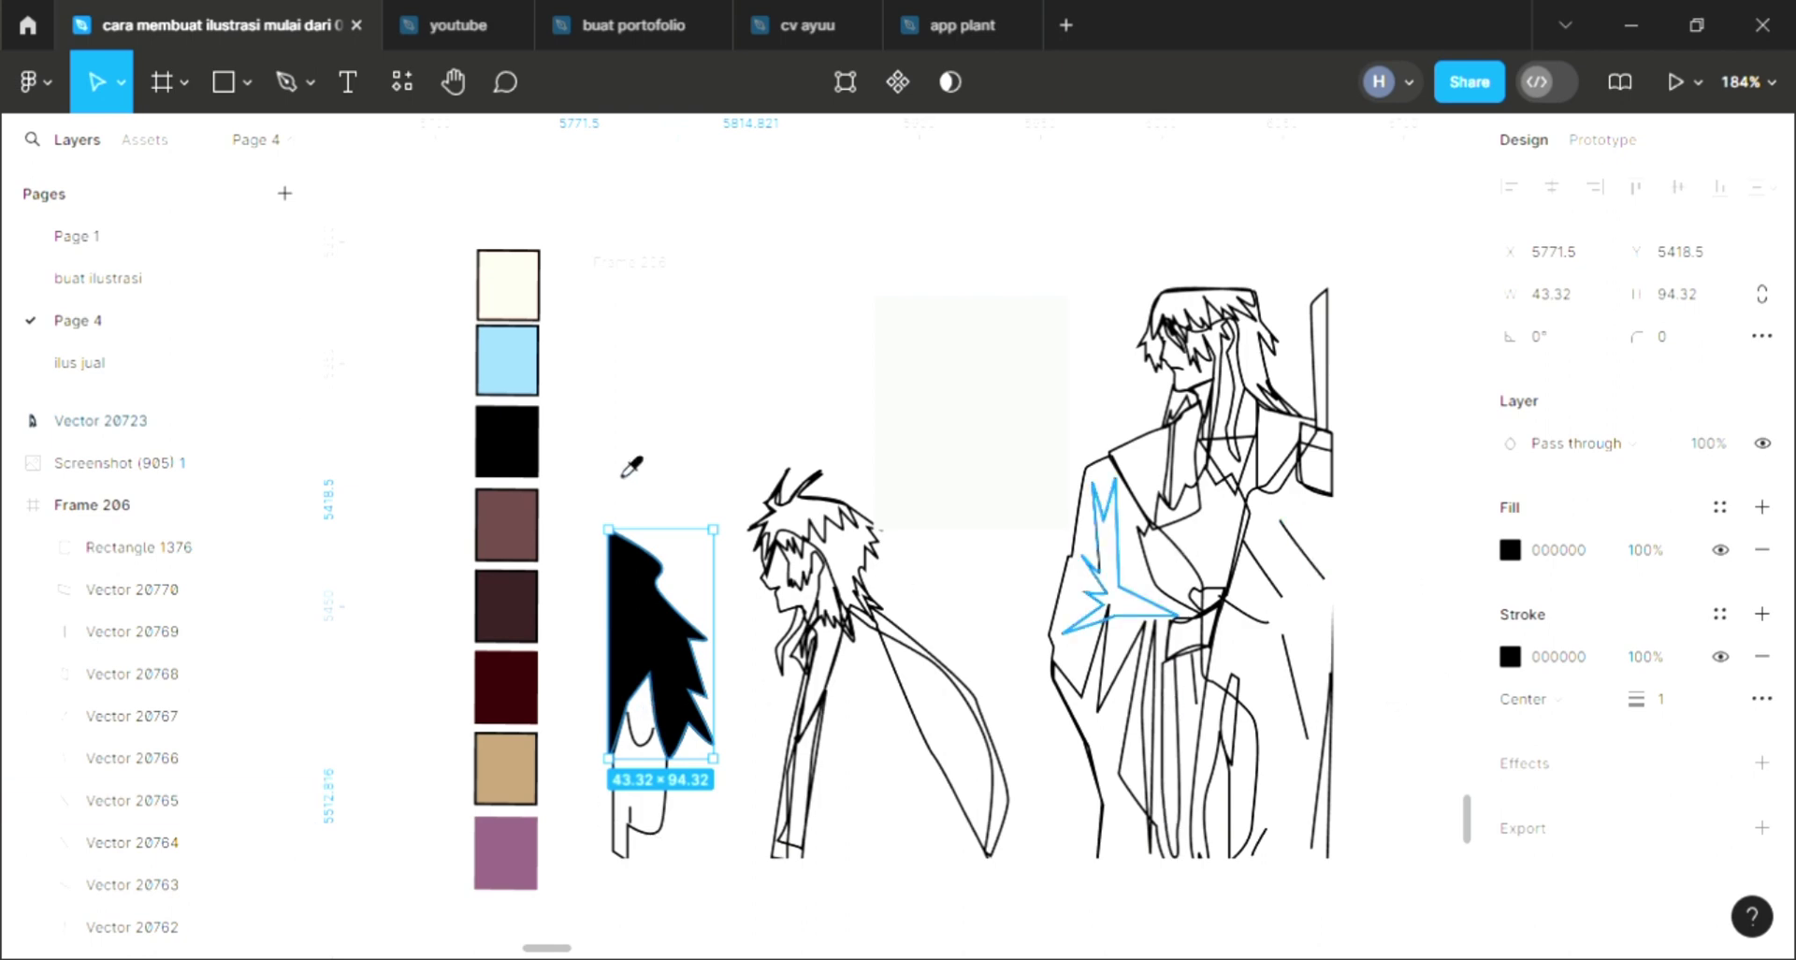
{"action": "left_click", "coordinate": [530, 387]}
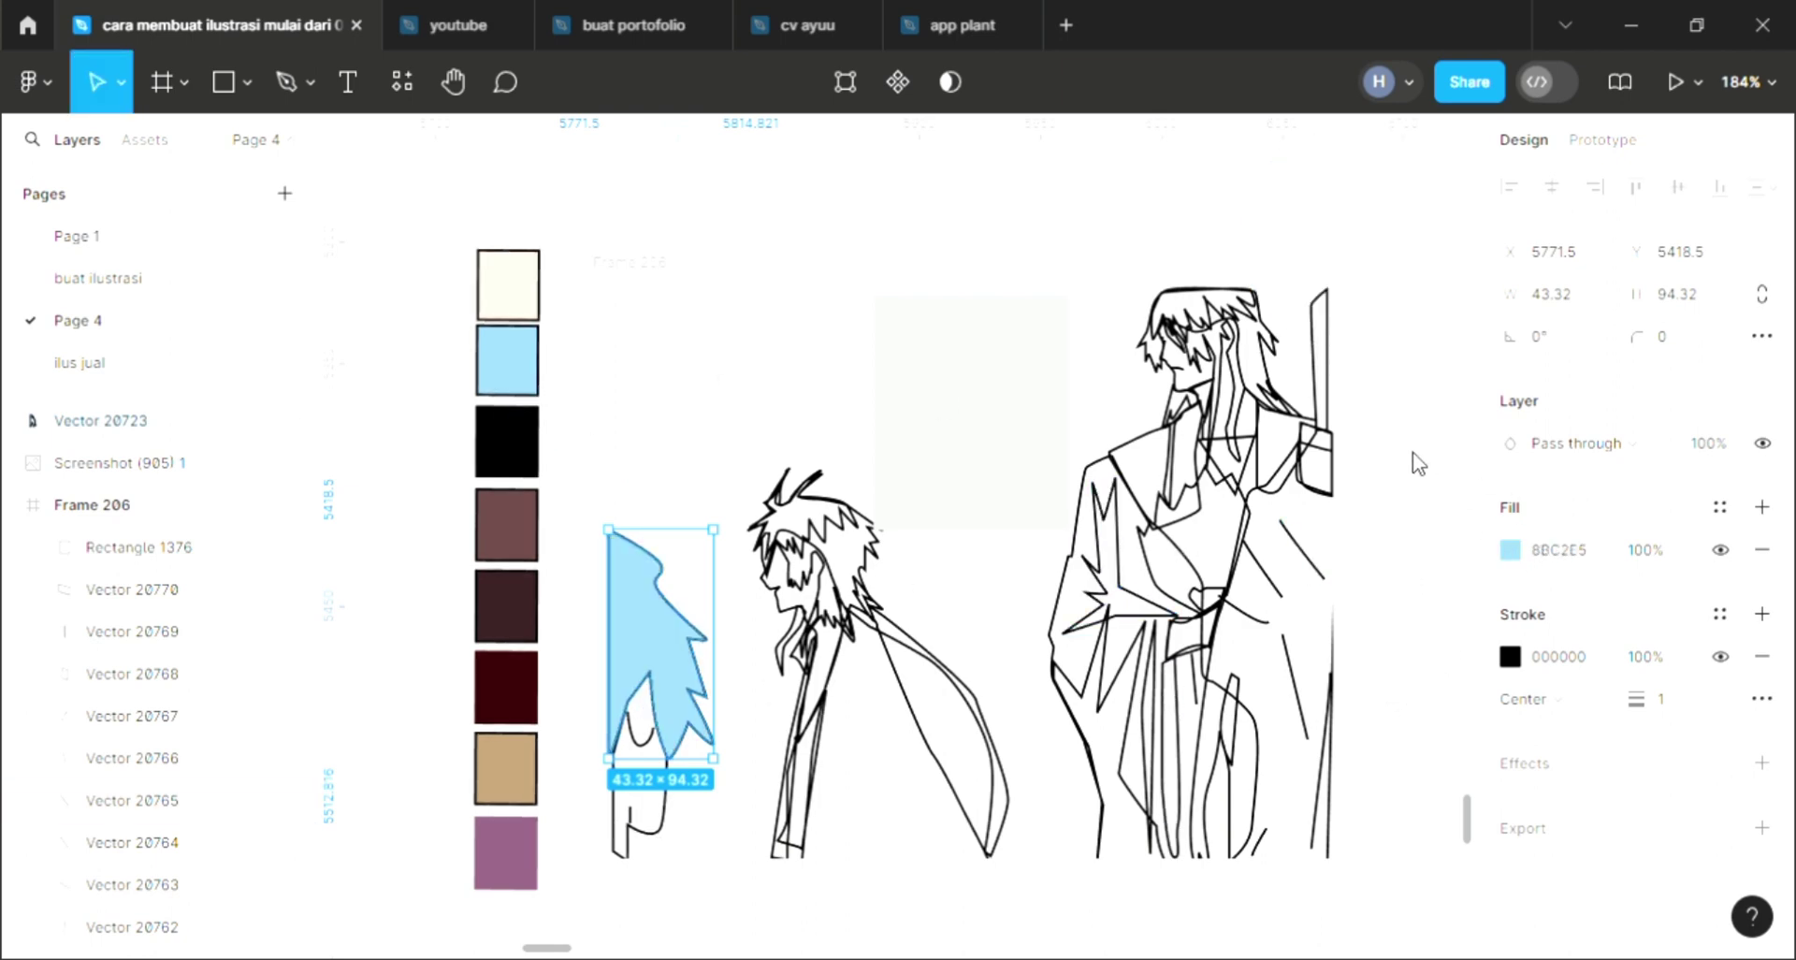
{"action": "left_click", "coordinate": [1511, 550]}
{"action": "left_click", "coordinate": [1319, 466]}
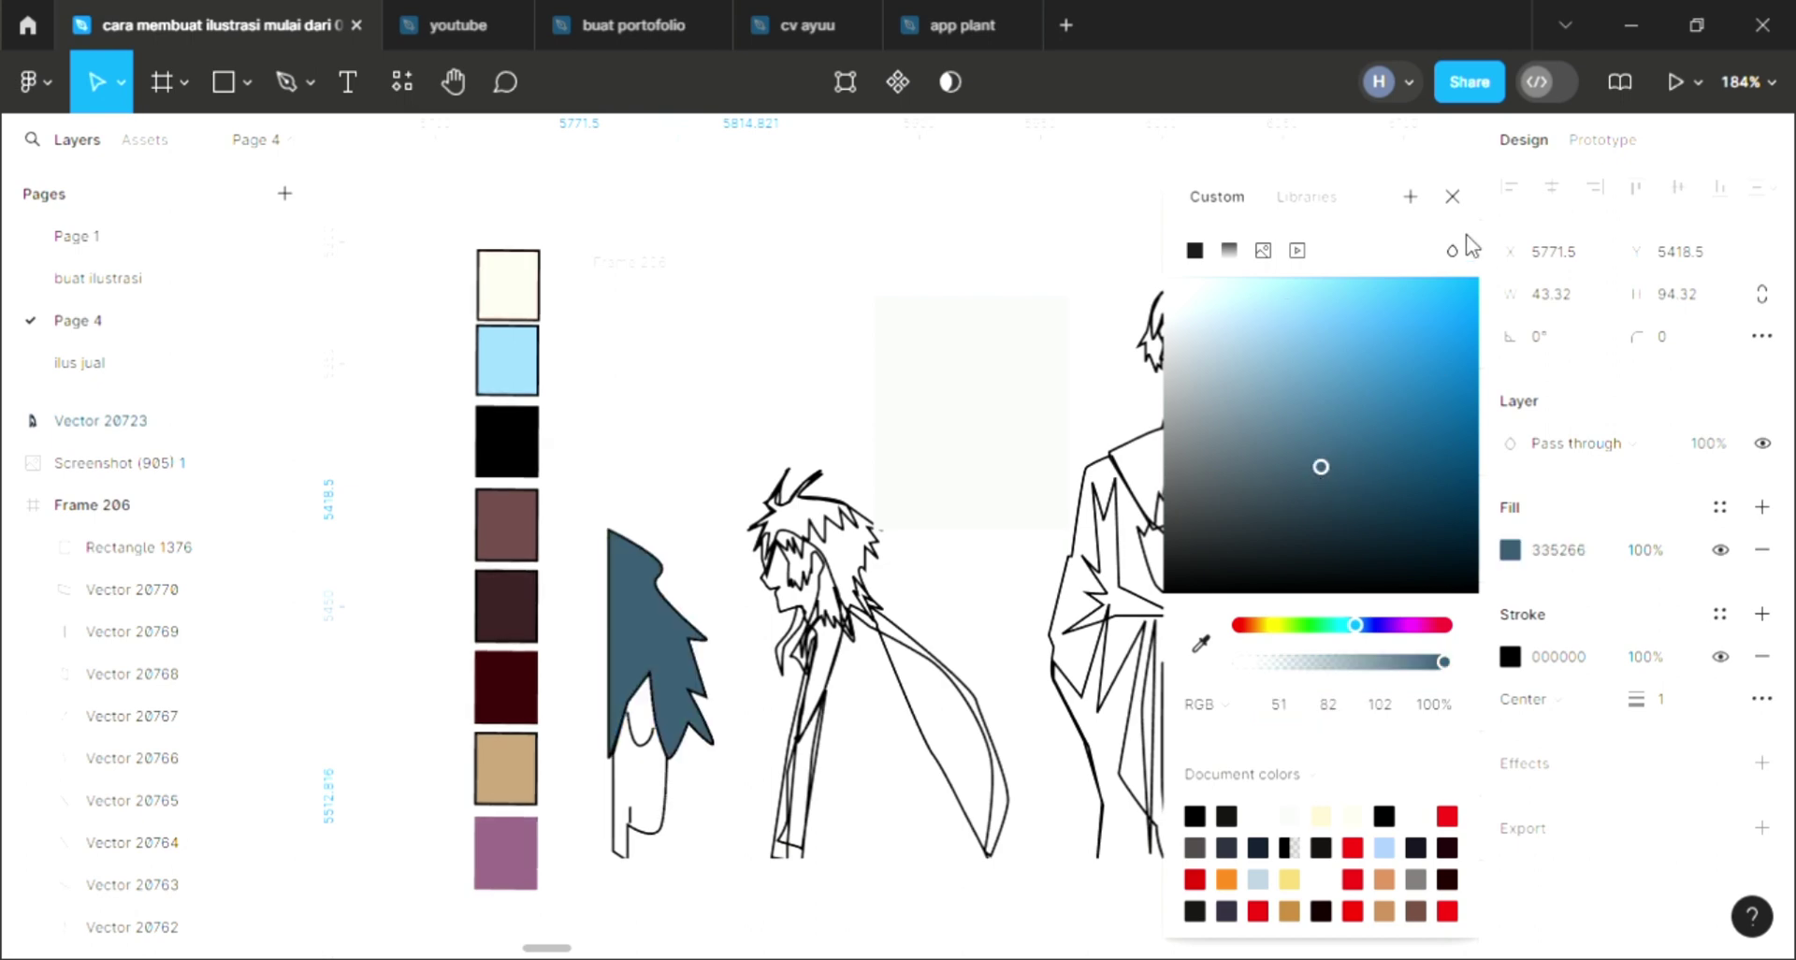
{"action": "left_click", "coordinate": [1451, 197]}
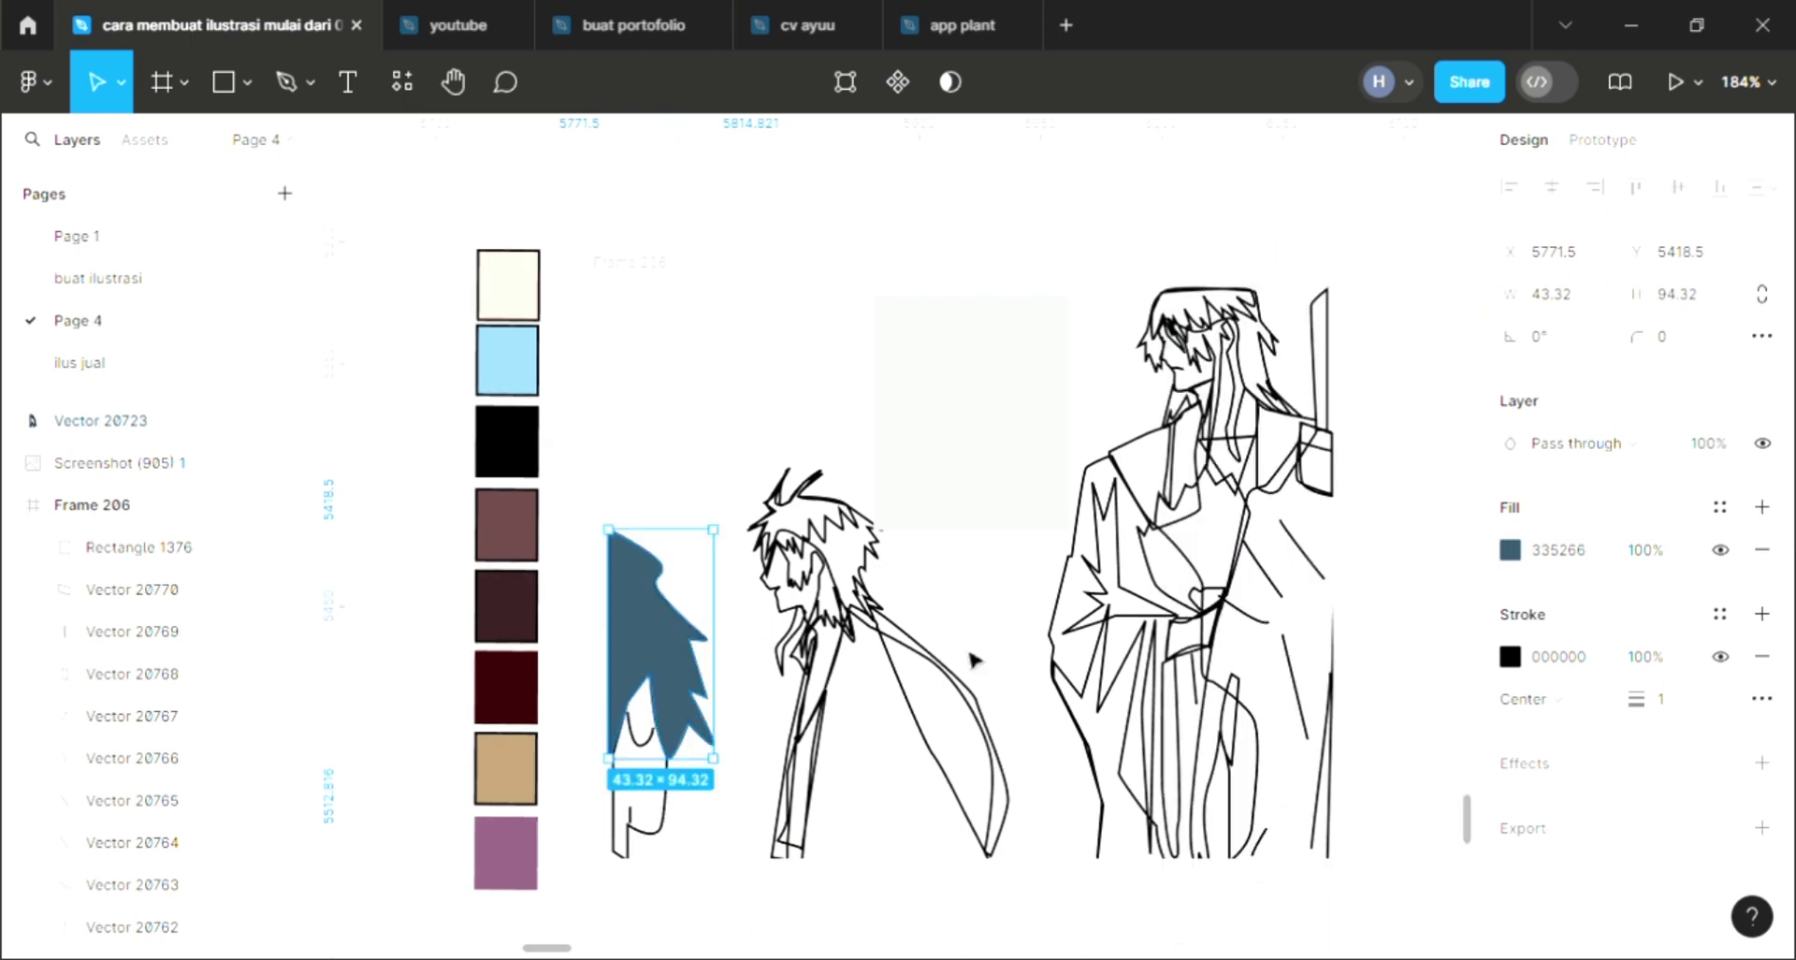
Add a fill to the outlined shape beneath the leftmost figure's blue hair and set it to the skin tone EFCAB7.
{"action": "left_click", "coordinate": [665, 845]}
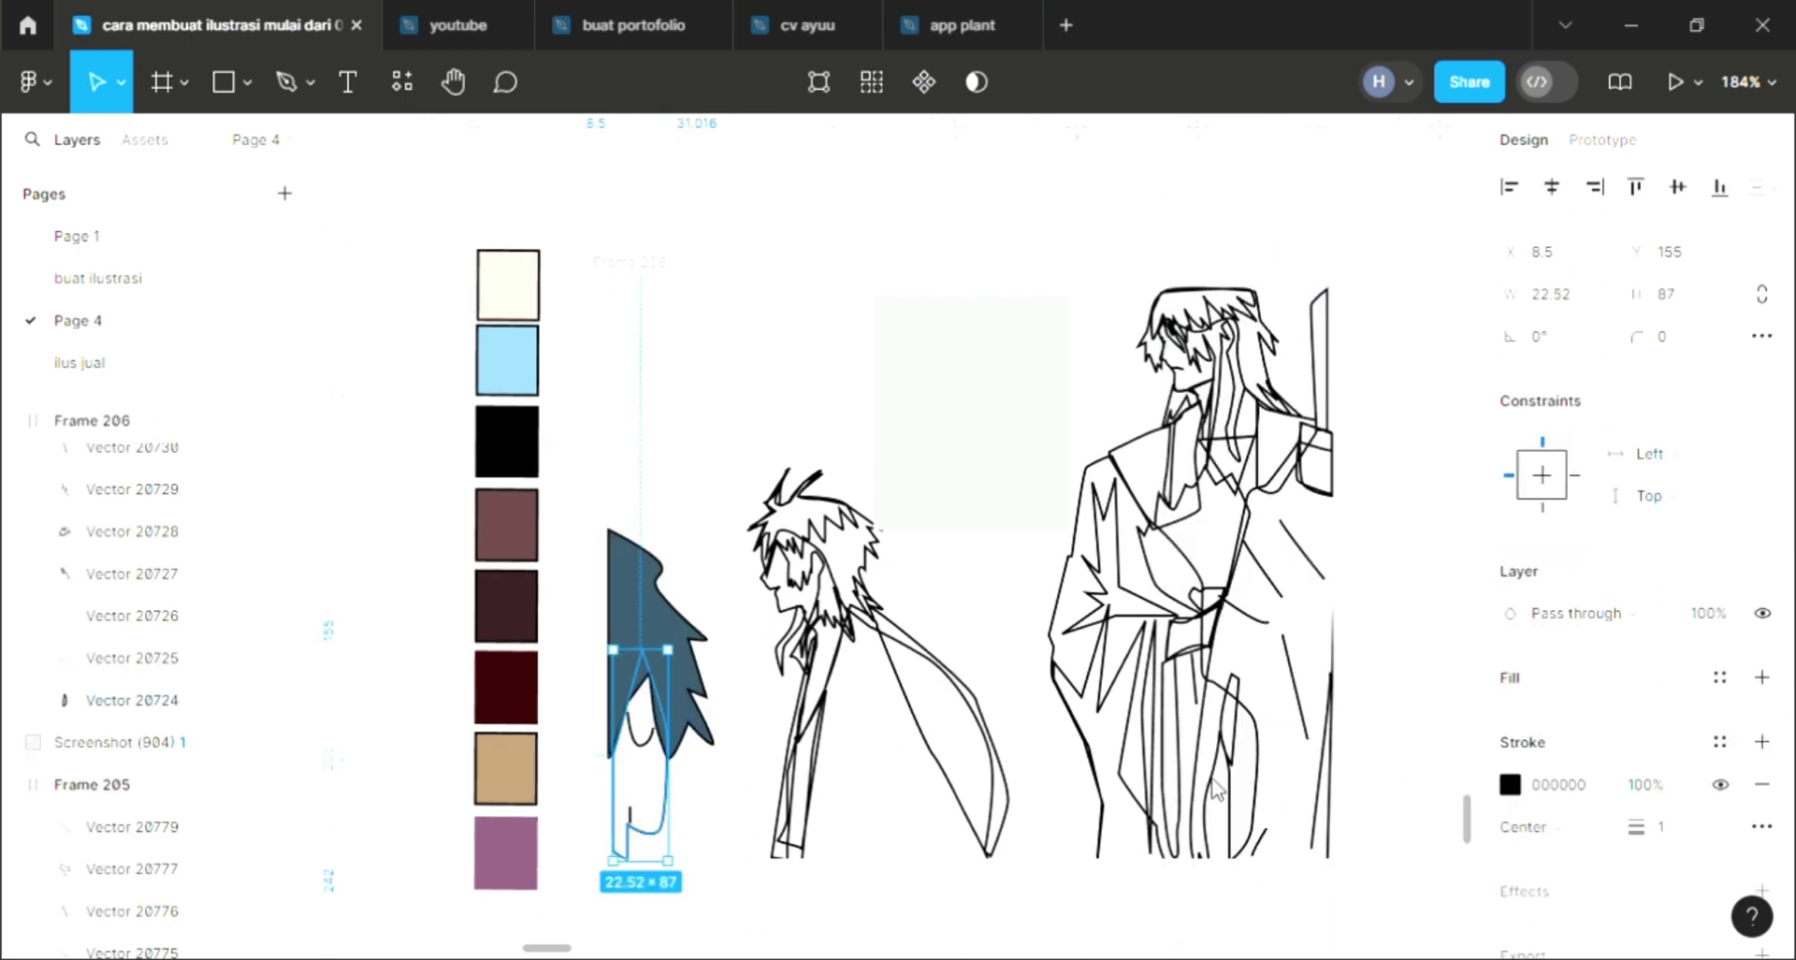
{"action": "left_click", "coordinate": [1761, 676]}
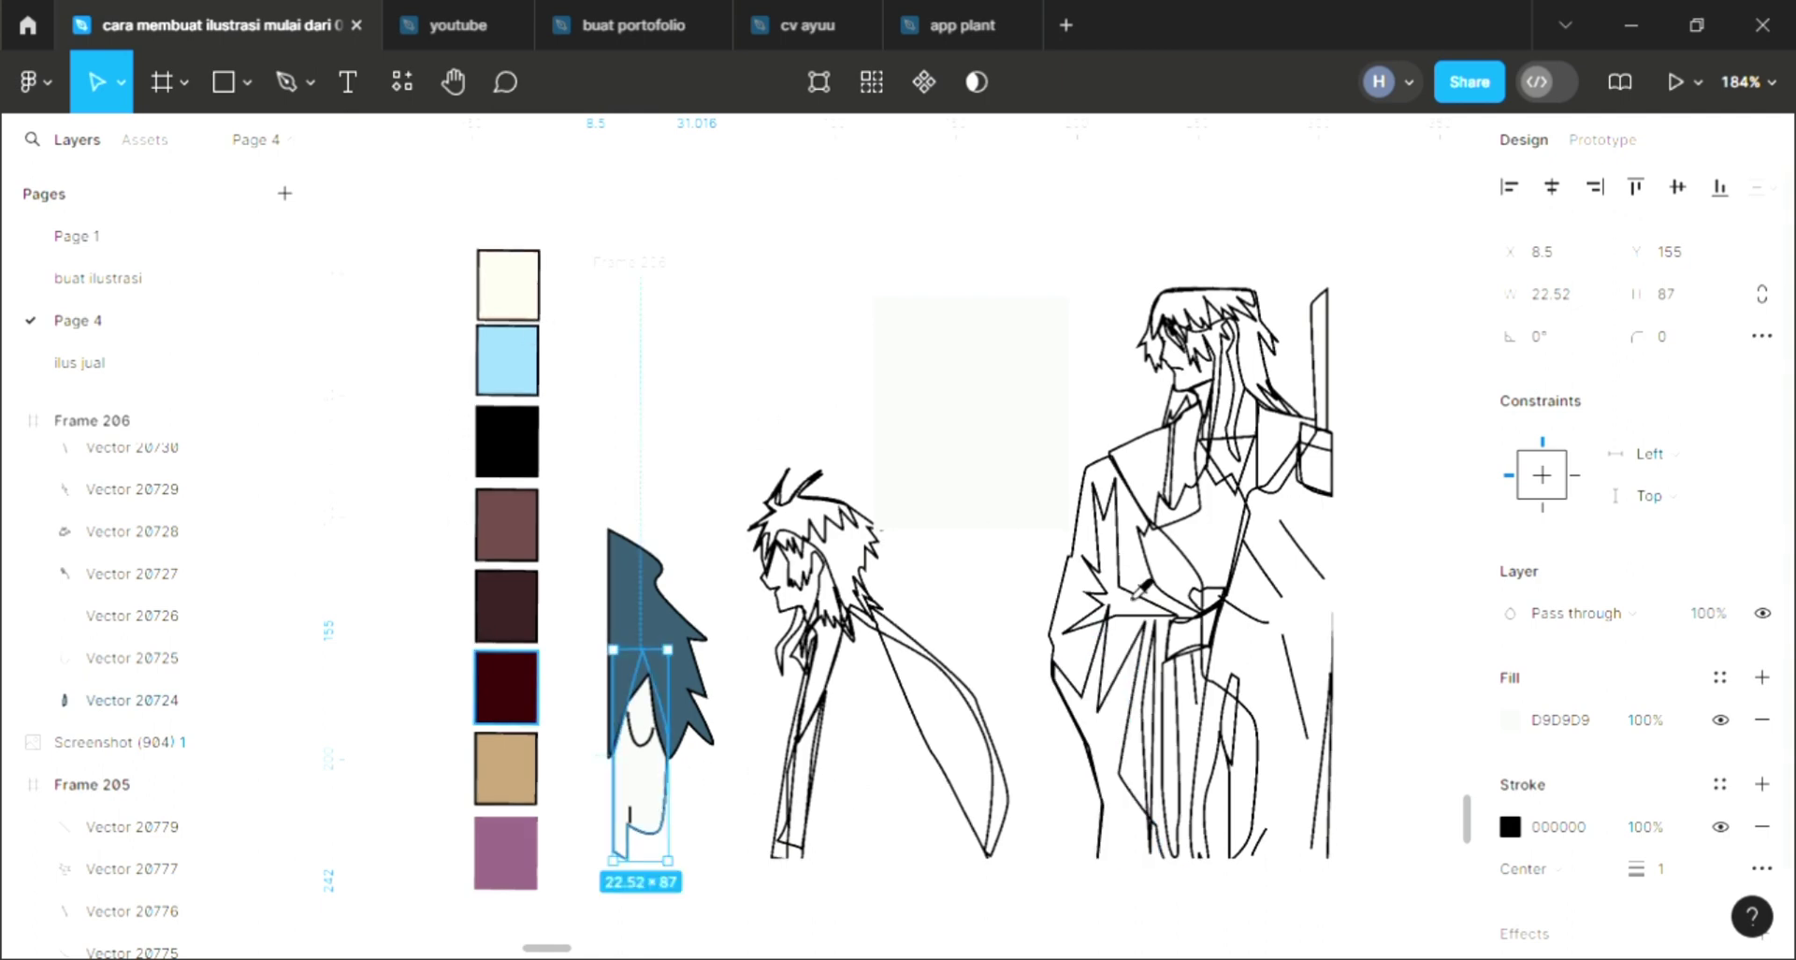
{"action": "left_click", "coordinate": [1346, 241]}
{"action": "left_click", "coordinate": [1517, 725]}
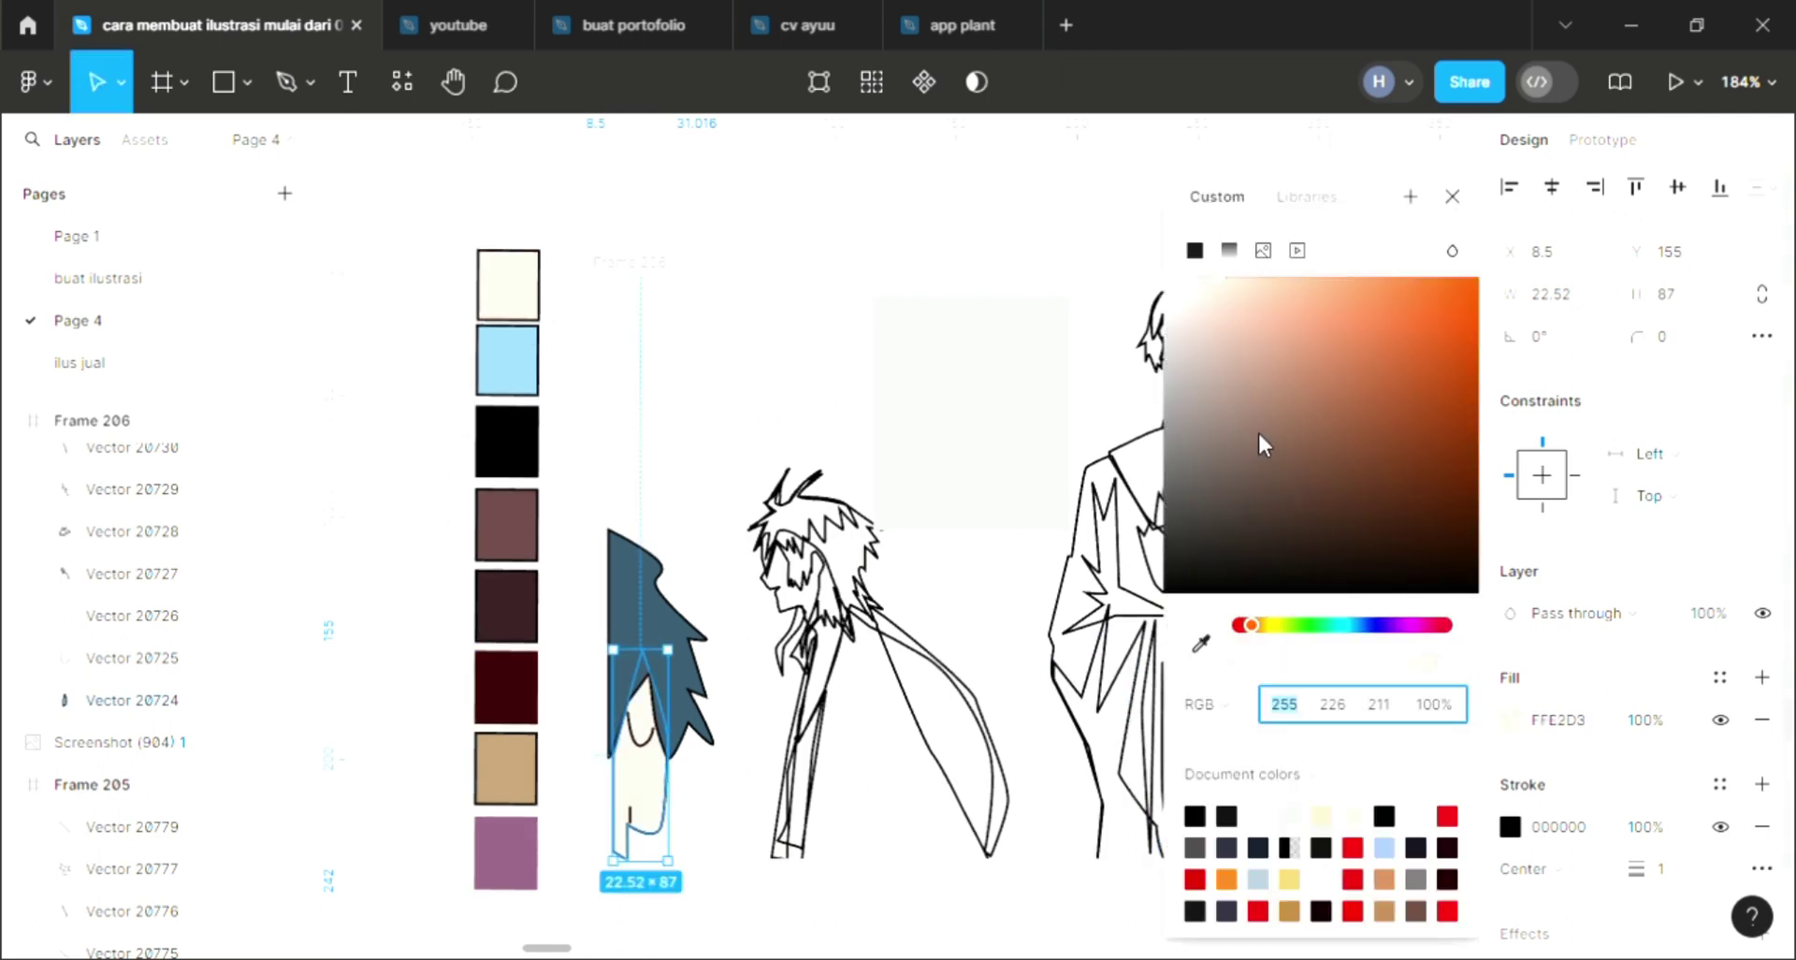
{"action": "left_click", "coordinate": [1236, 298]}
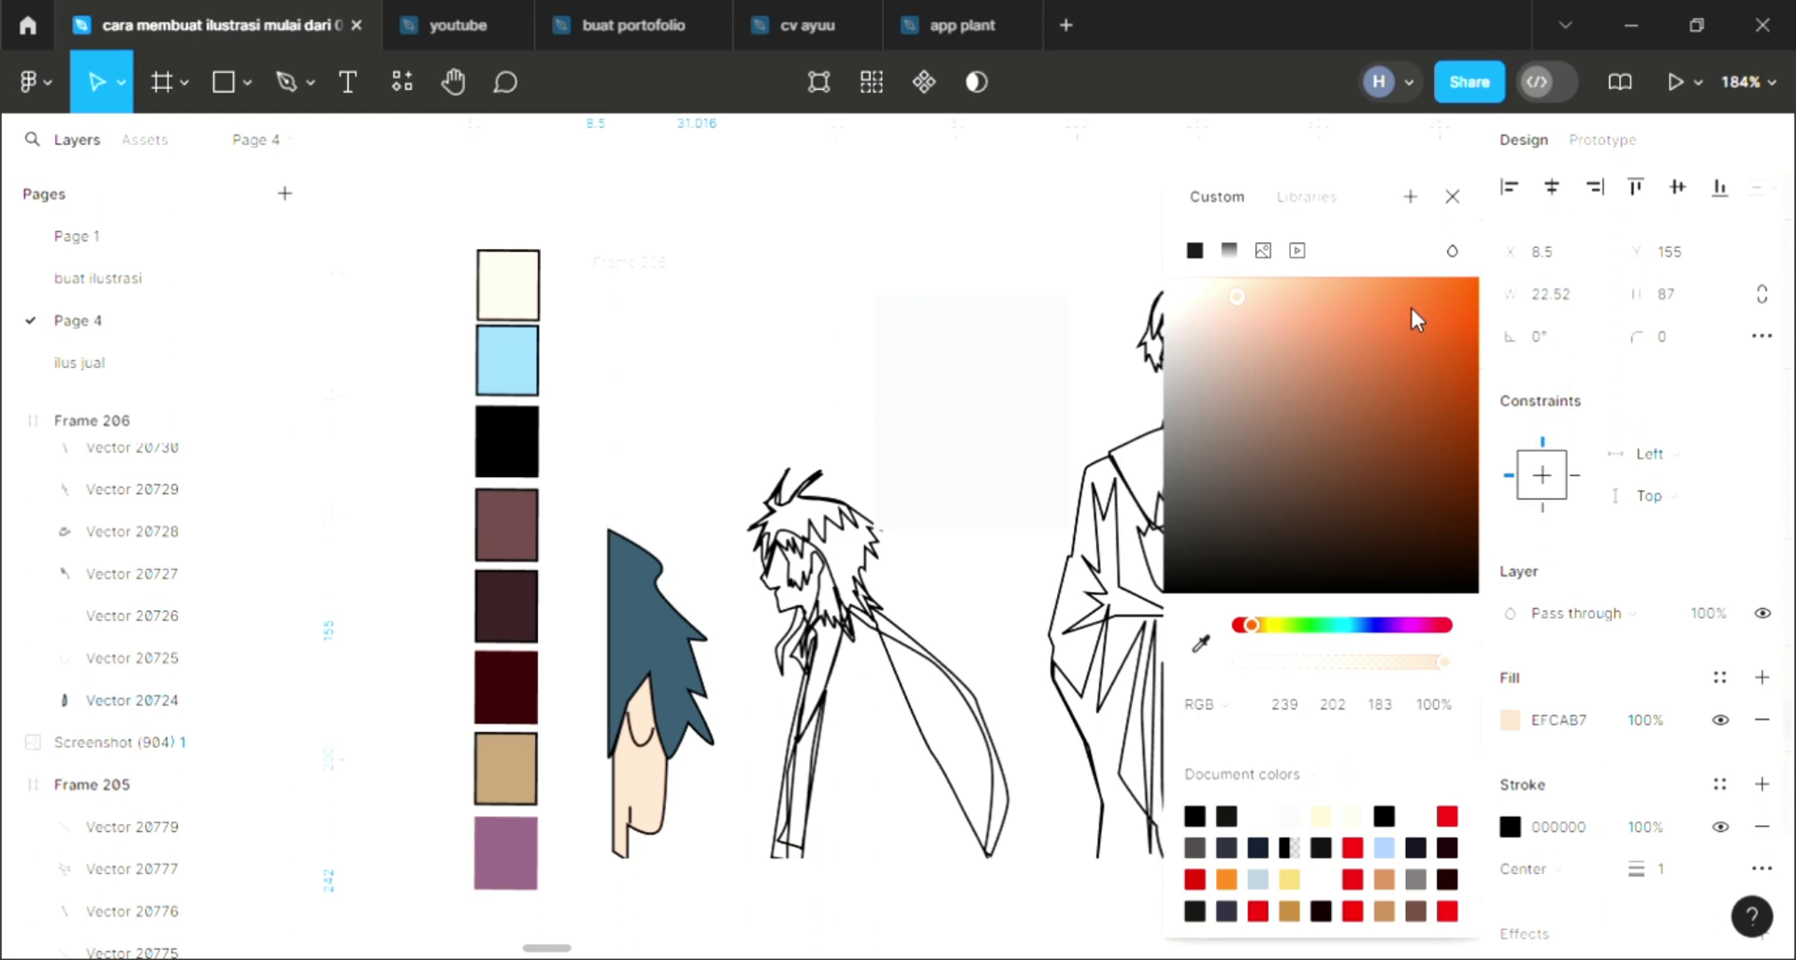
{"action": "left_click", "coordinate": [1451, 197]}
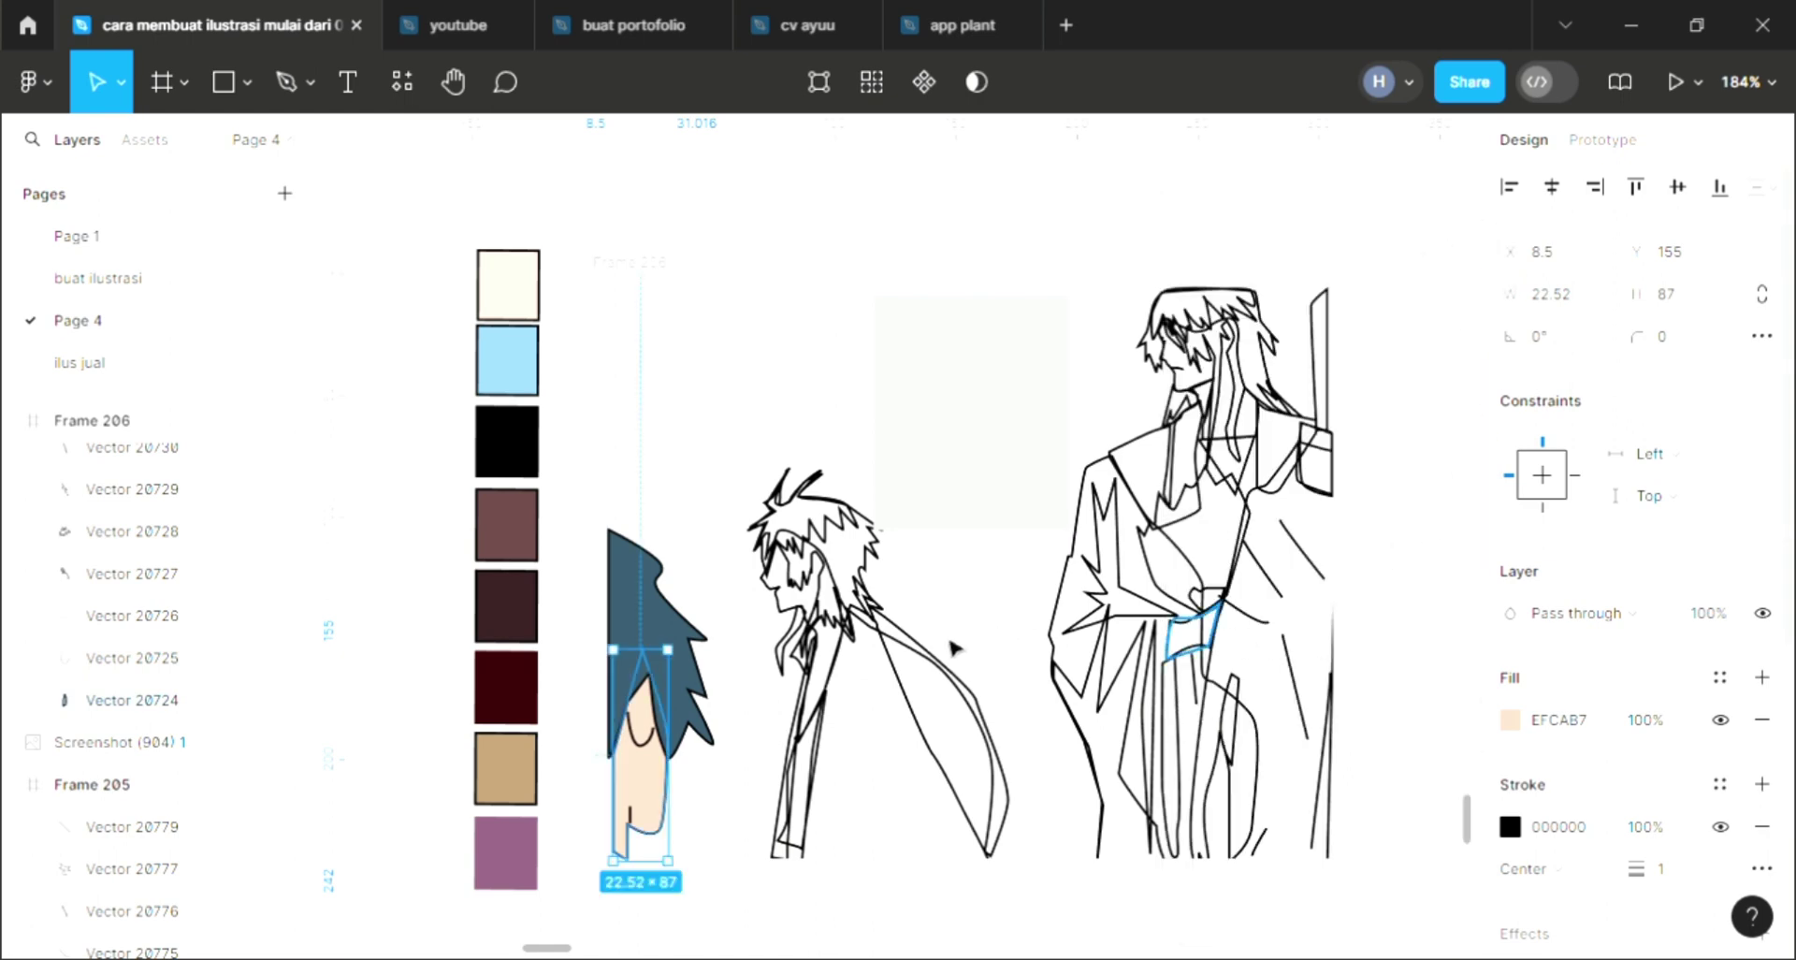
Fill the middle figure's front hair with D9D9D9 and the long back hair with D9D9D9 plus a 20% black overlay.
{"action": "left_click", "coordinate": [830, 546]}
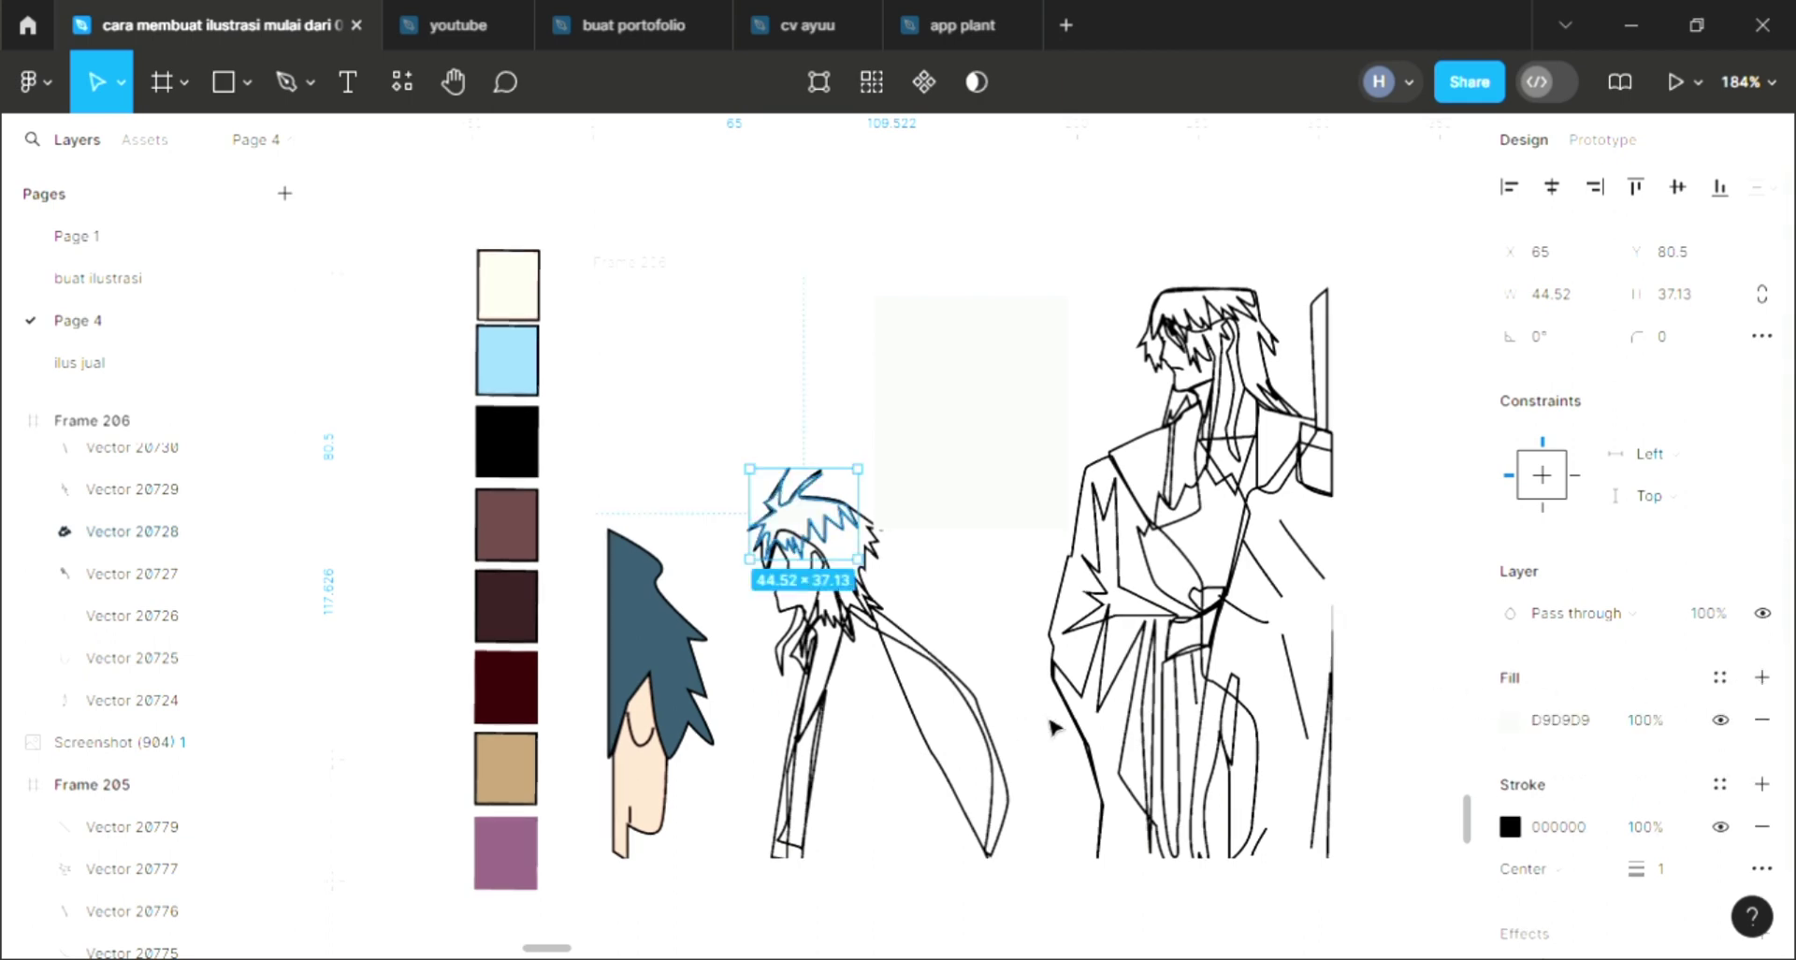
{"action": "scroll", "coordinate": [954, 688], "scroll_direction": "up", "scroll_amount": 2}
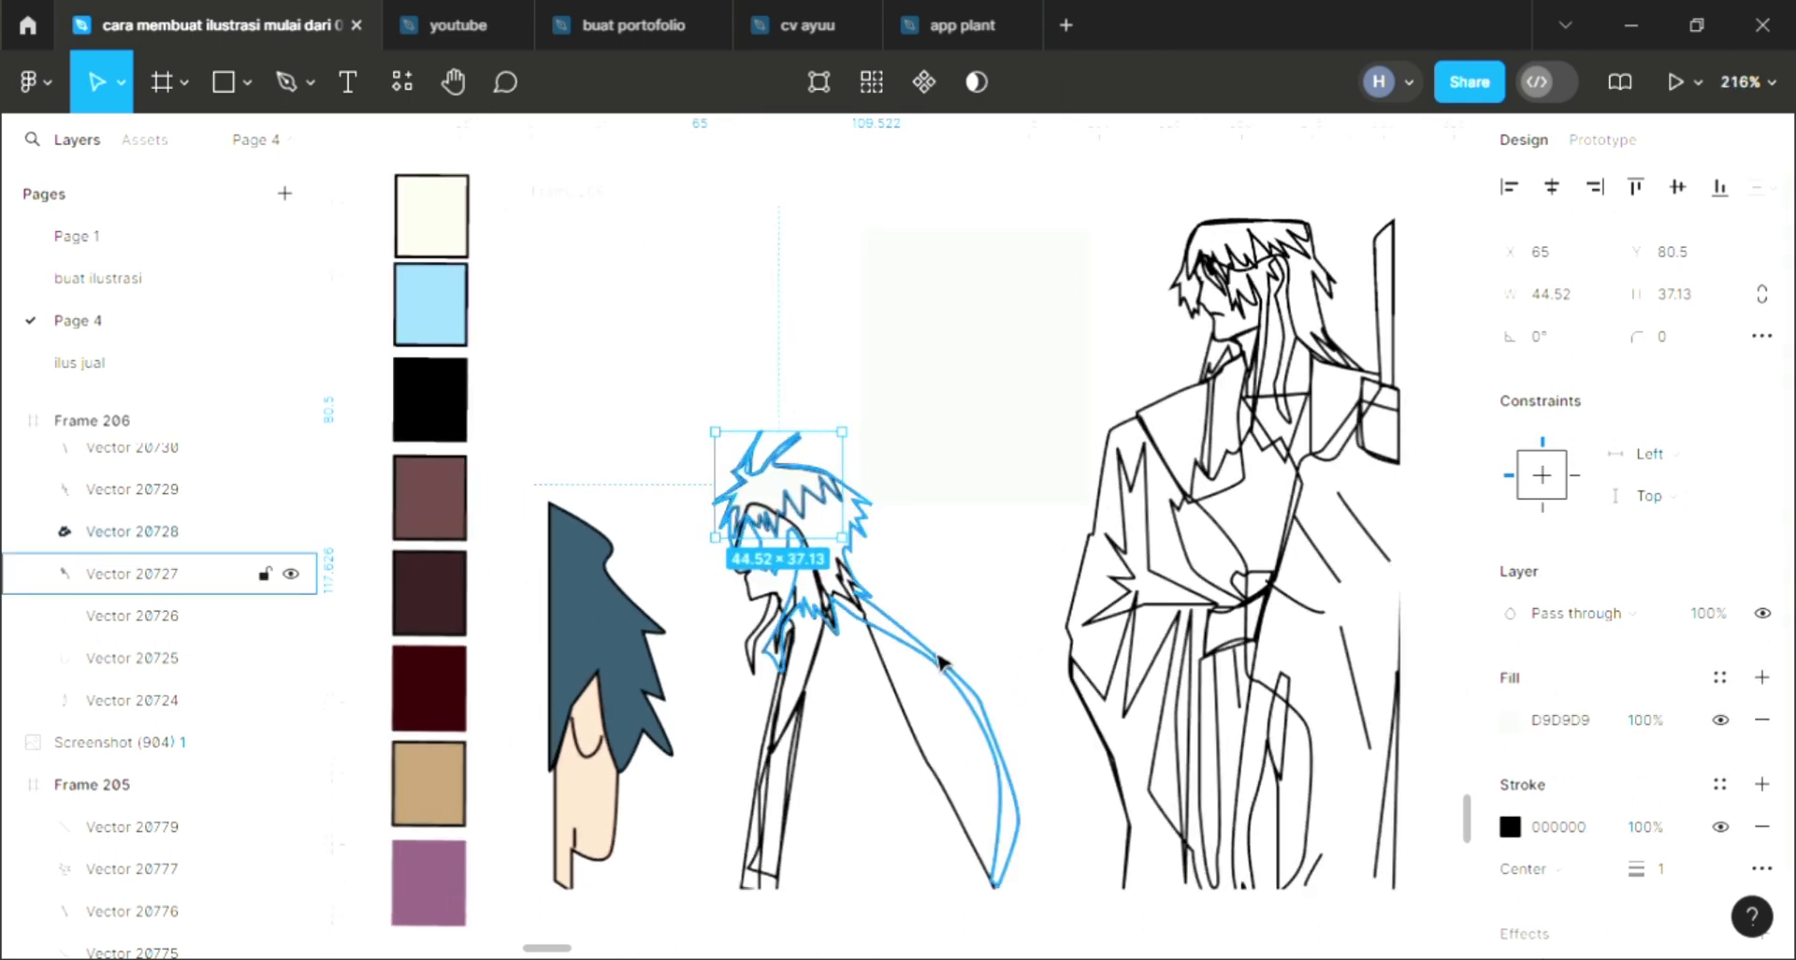
{"action": "left_click", "coordinate": [964, 682]}
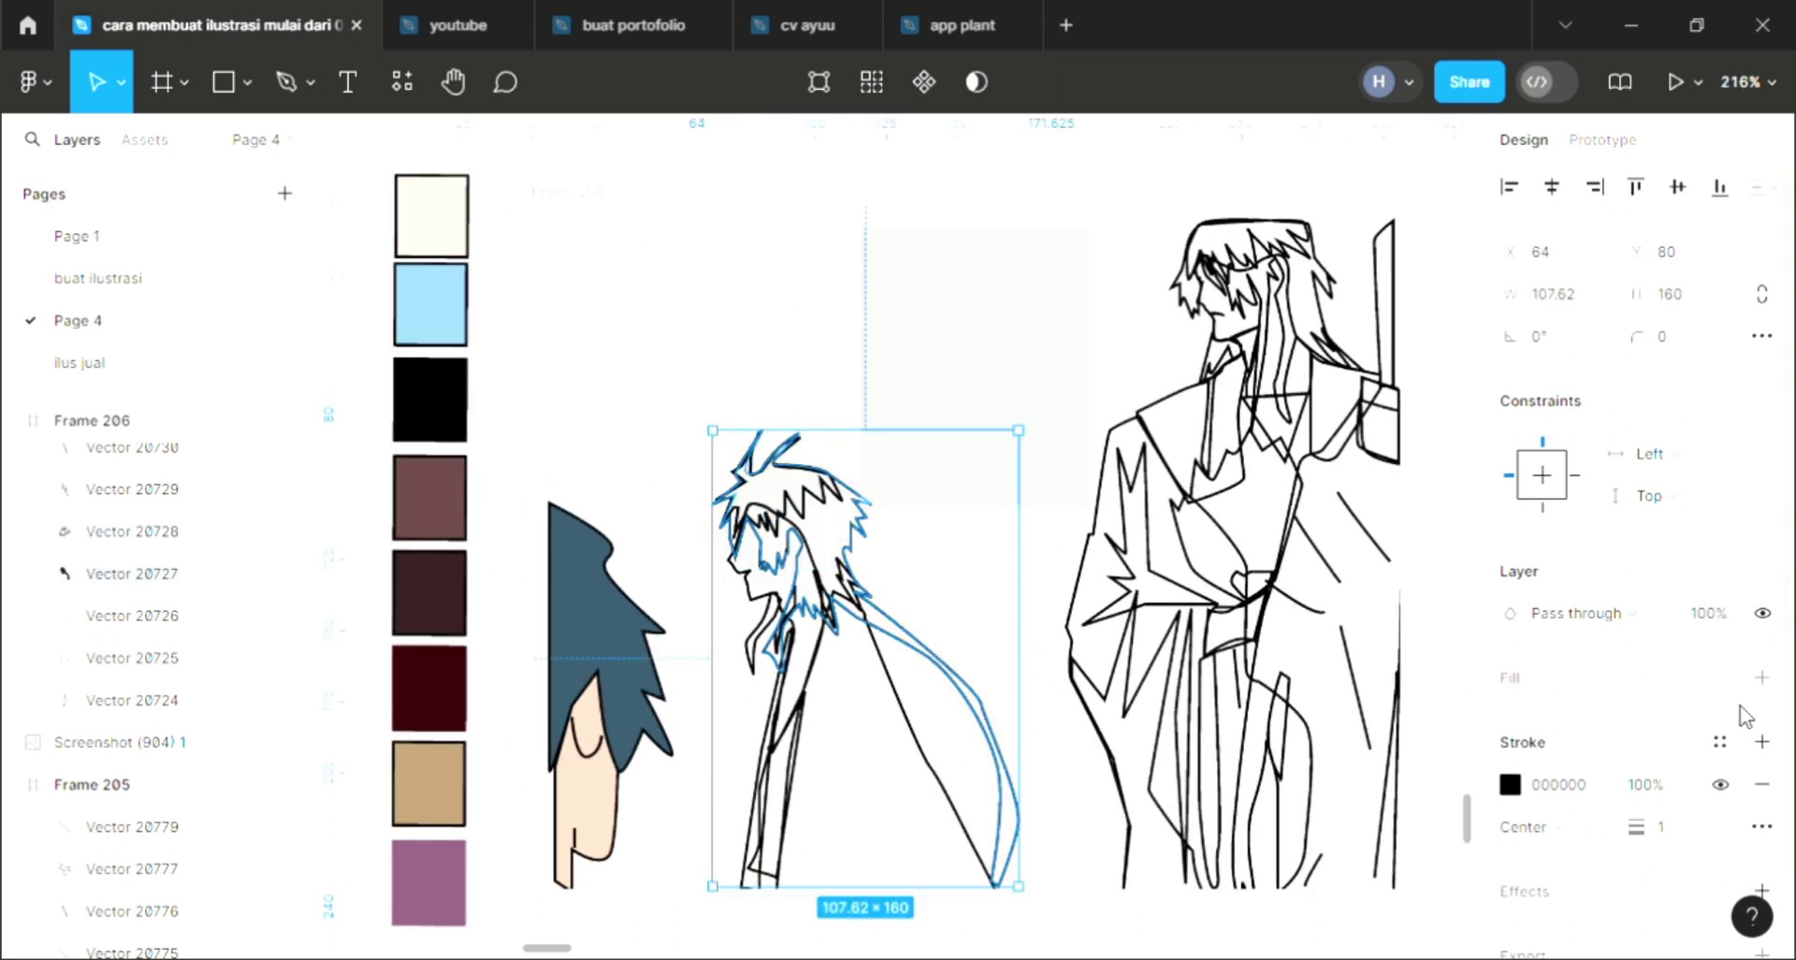
{"action": "left_click", "coordinate": [1761, 677]}
{"action": "left_click", "coordinate": [1761, 677]}
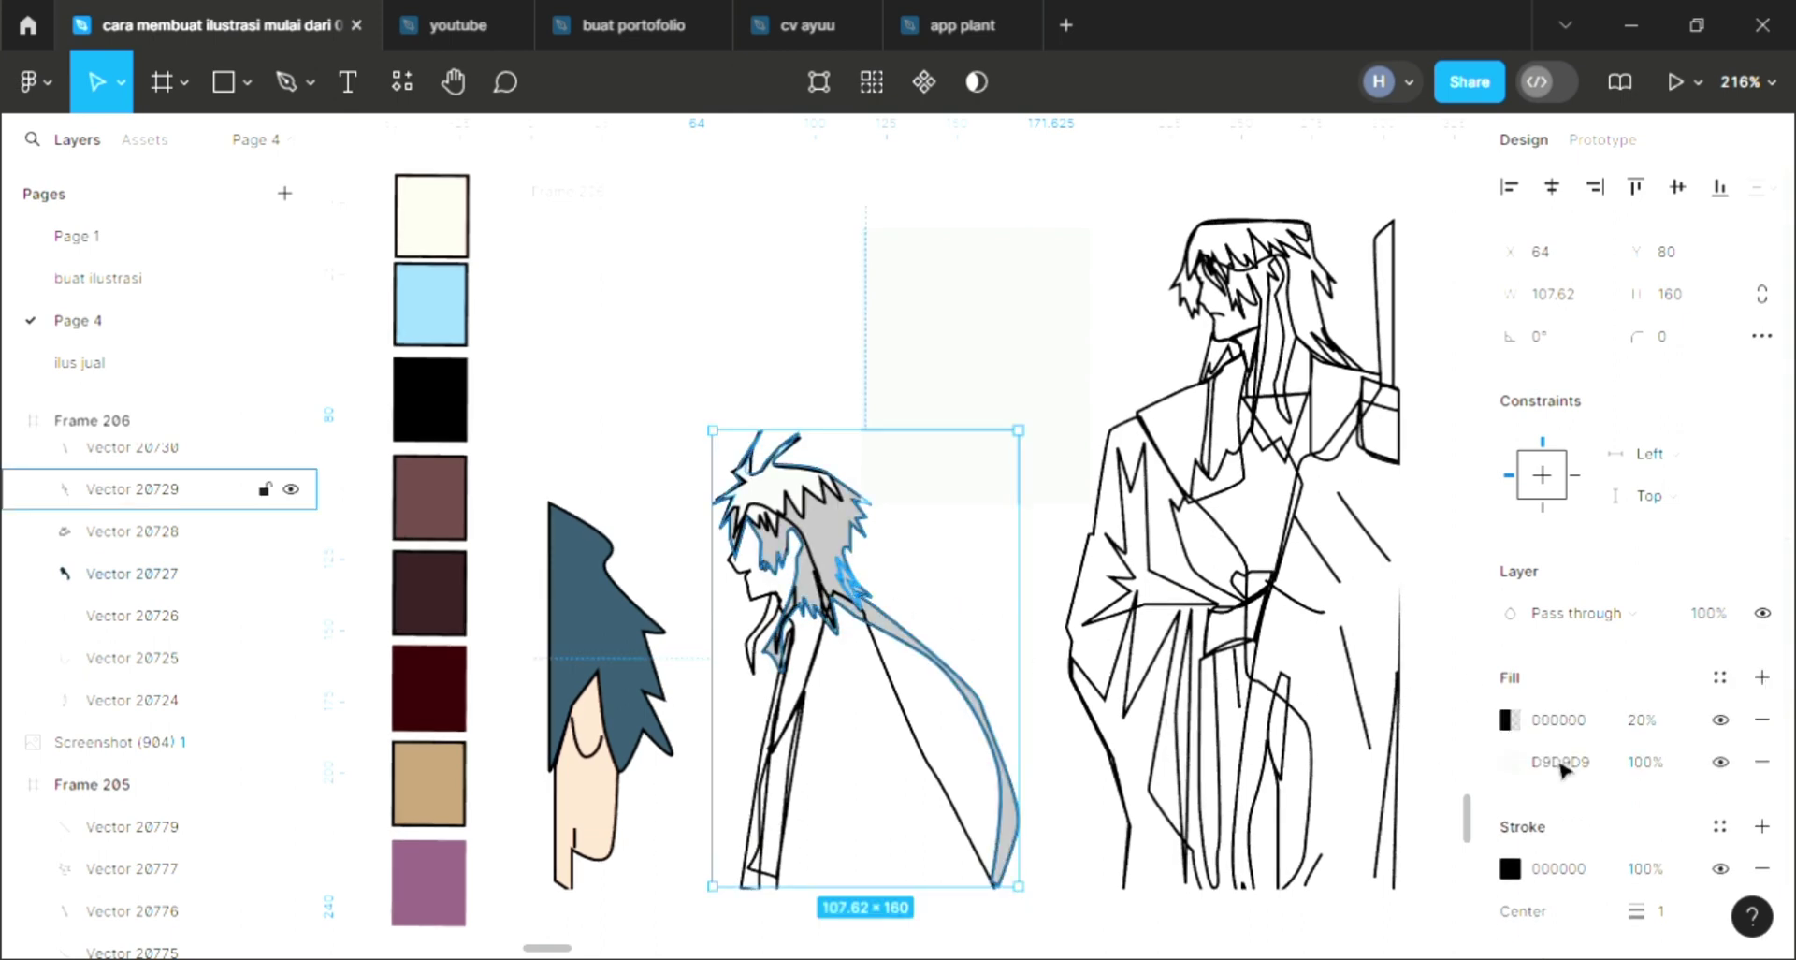
Fill the middle figure's small nape hair strand and the strand below the chin with D9D9D9.
{"action": "key", "text": "Tab"}
{"action": "left_click", "coordinate": [1762, 676]}
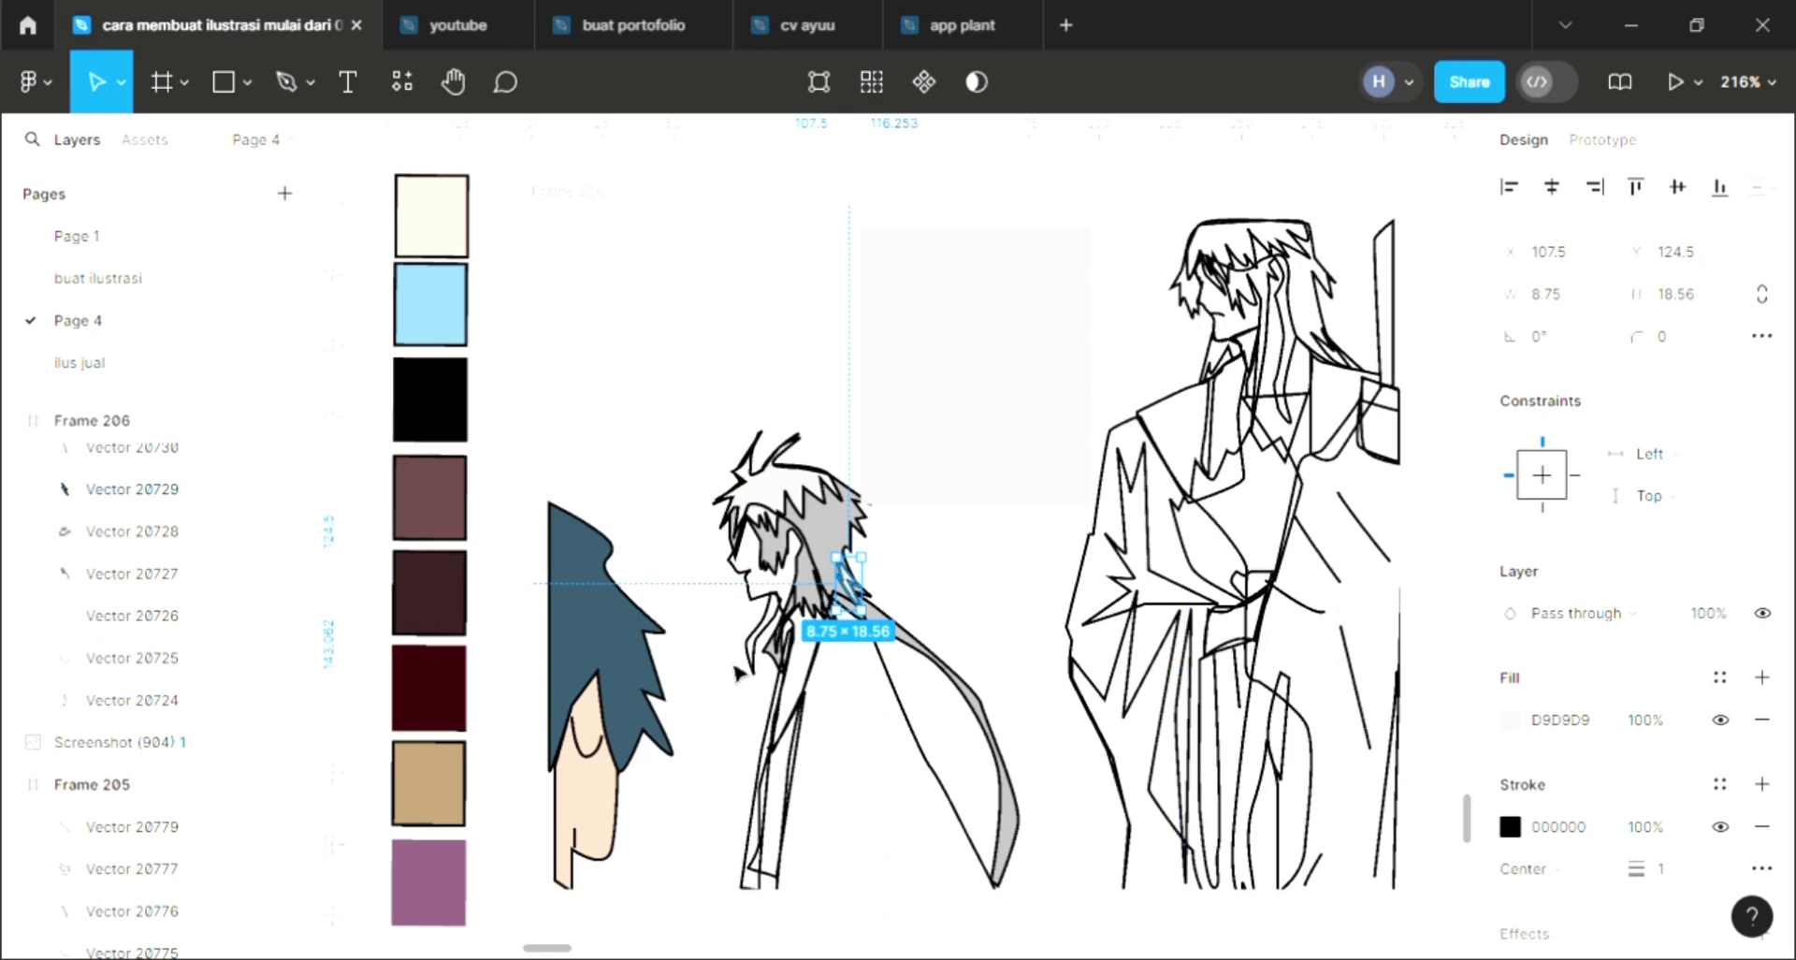
{"action": "left_click", "coordinate": [762, 636]}
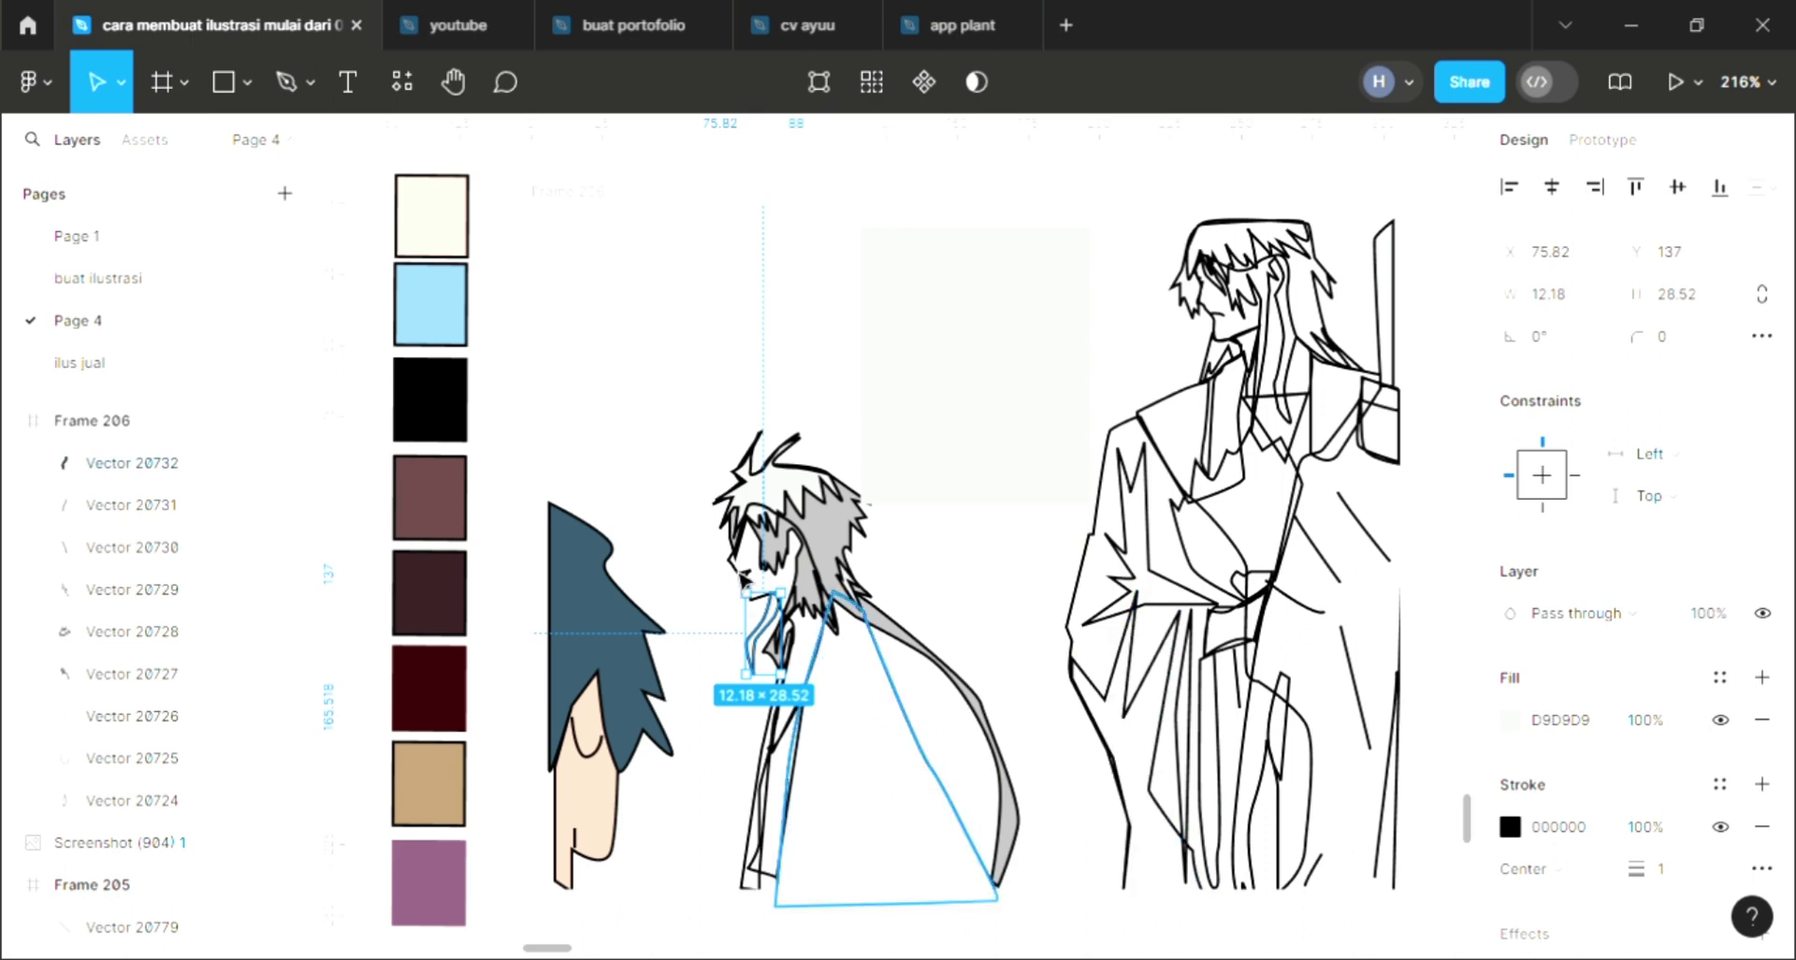
Fill the middle figure's face and neck shape with the skin tone EFCAB7 and send it to the back.
{"action": "key", "text": "ctrl+v"}
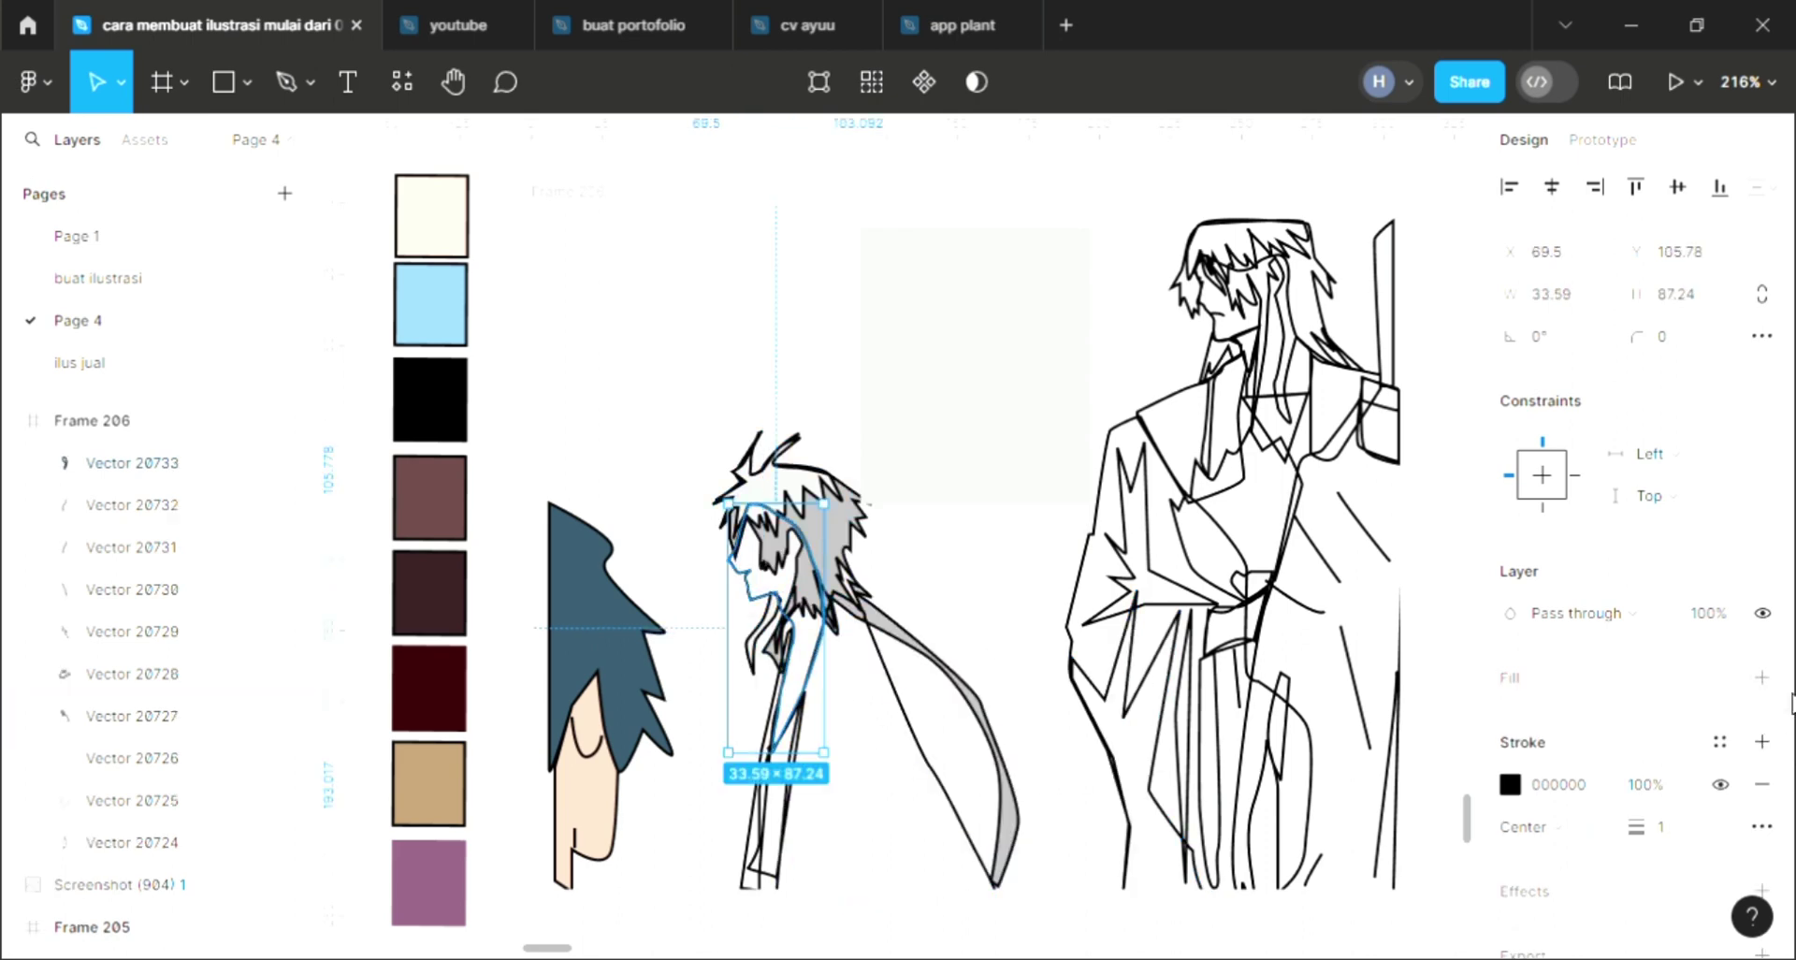
{"action": "left_click", "coordinate": [1761, 676]}
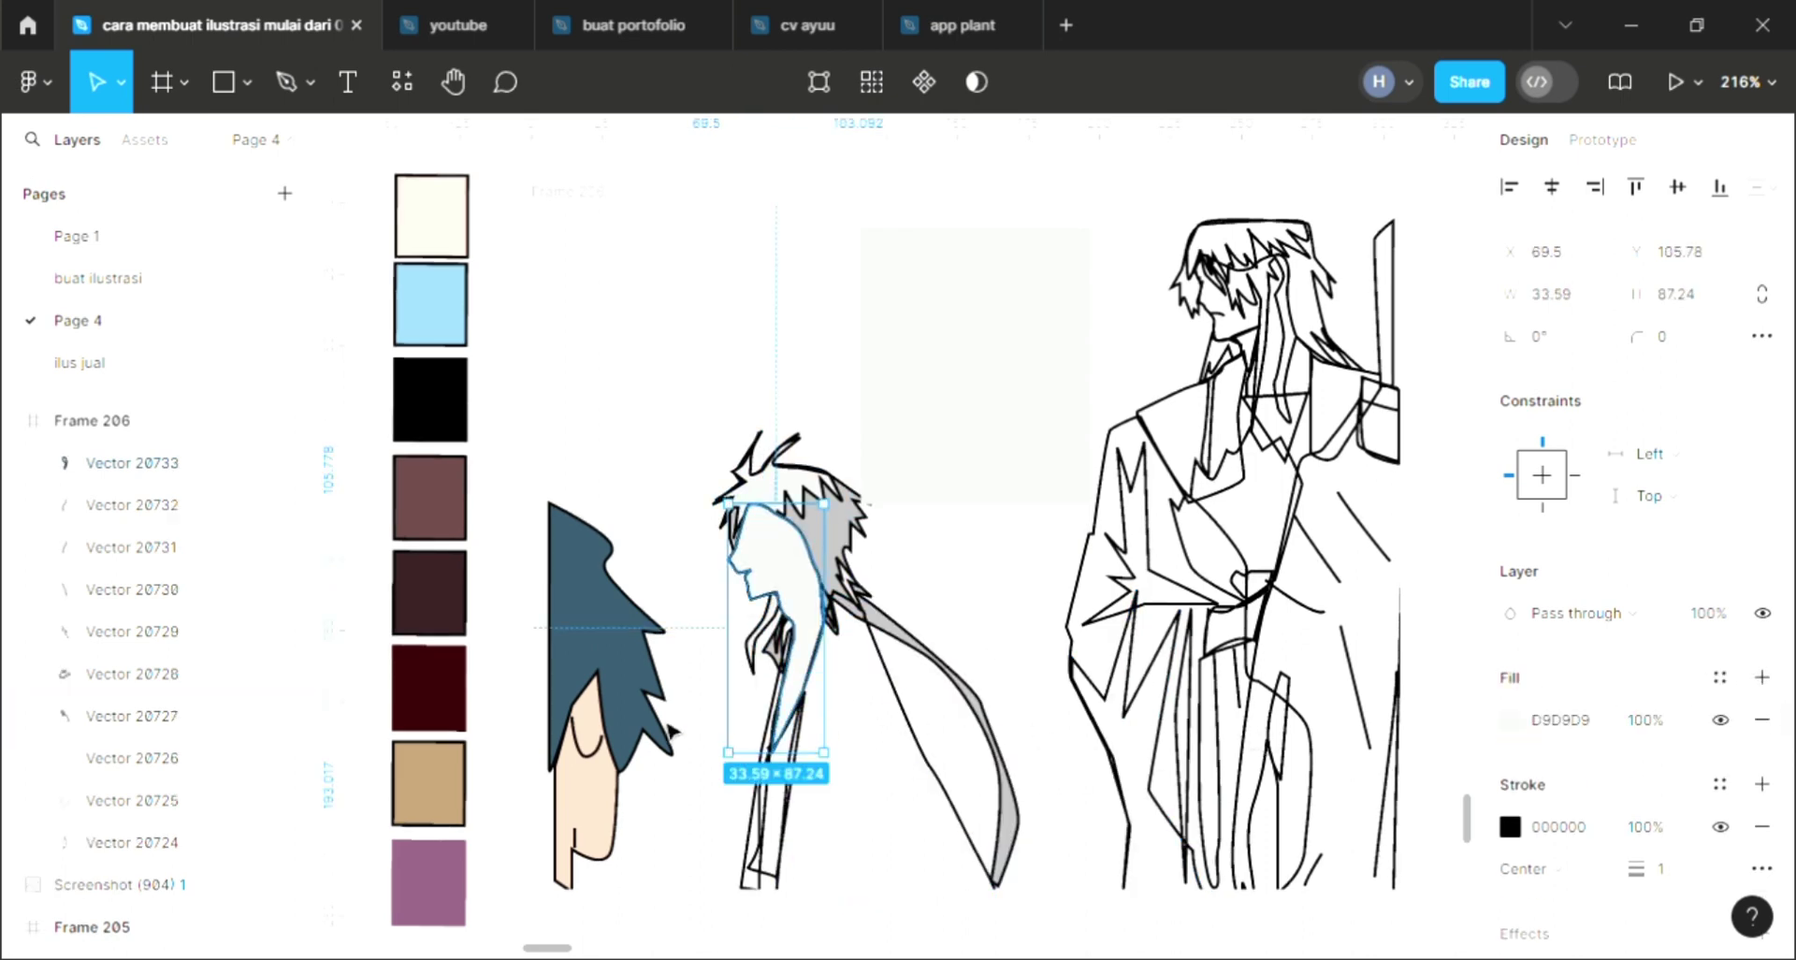
{"action": "key", "text": "ctrl+shift+bracketleft"}
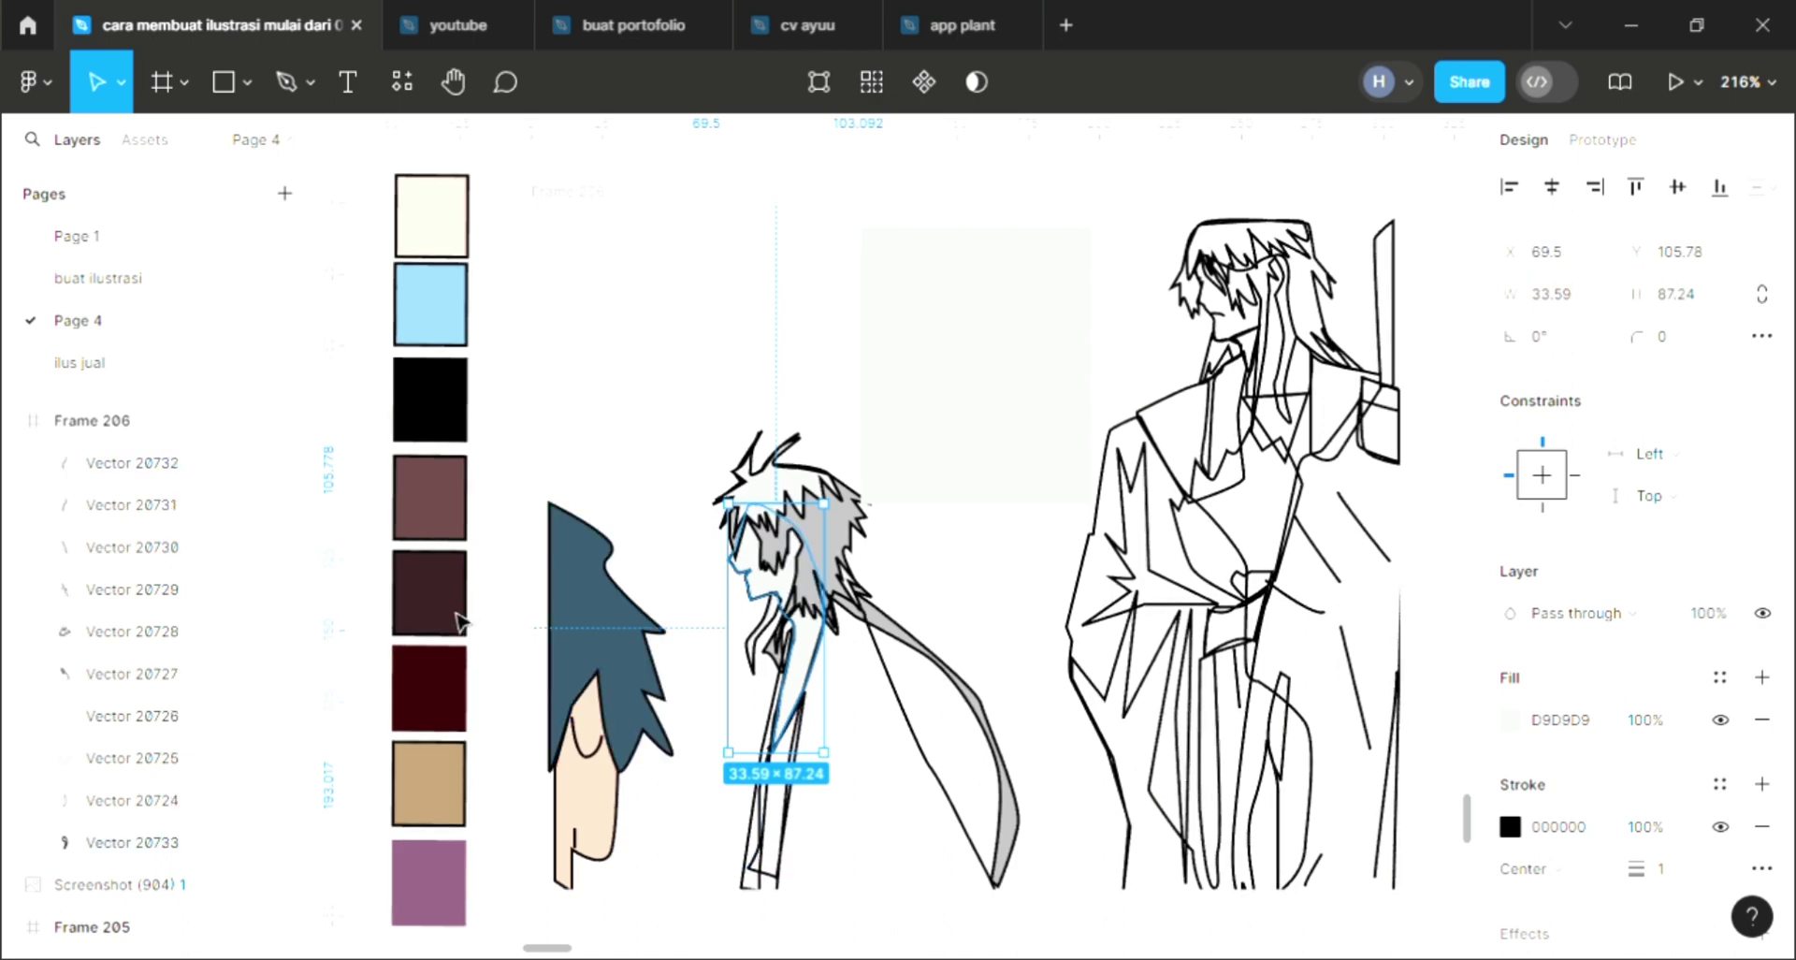
{"action": "key", "text": "i"}
{"action": "left_click", "coordinate": [603, 812]}
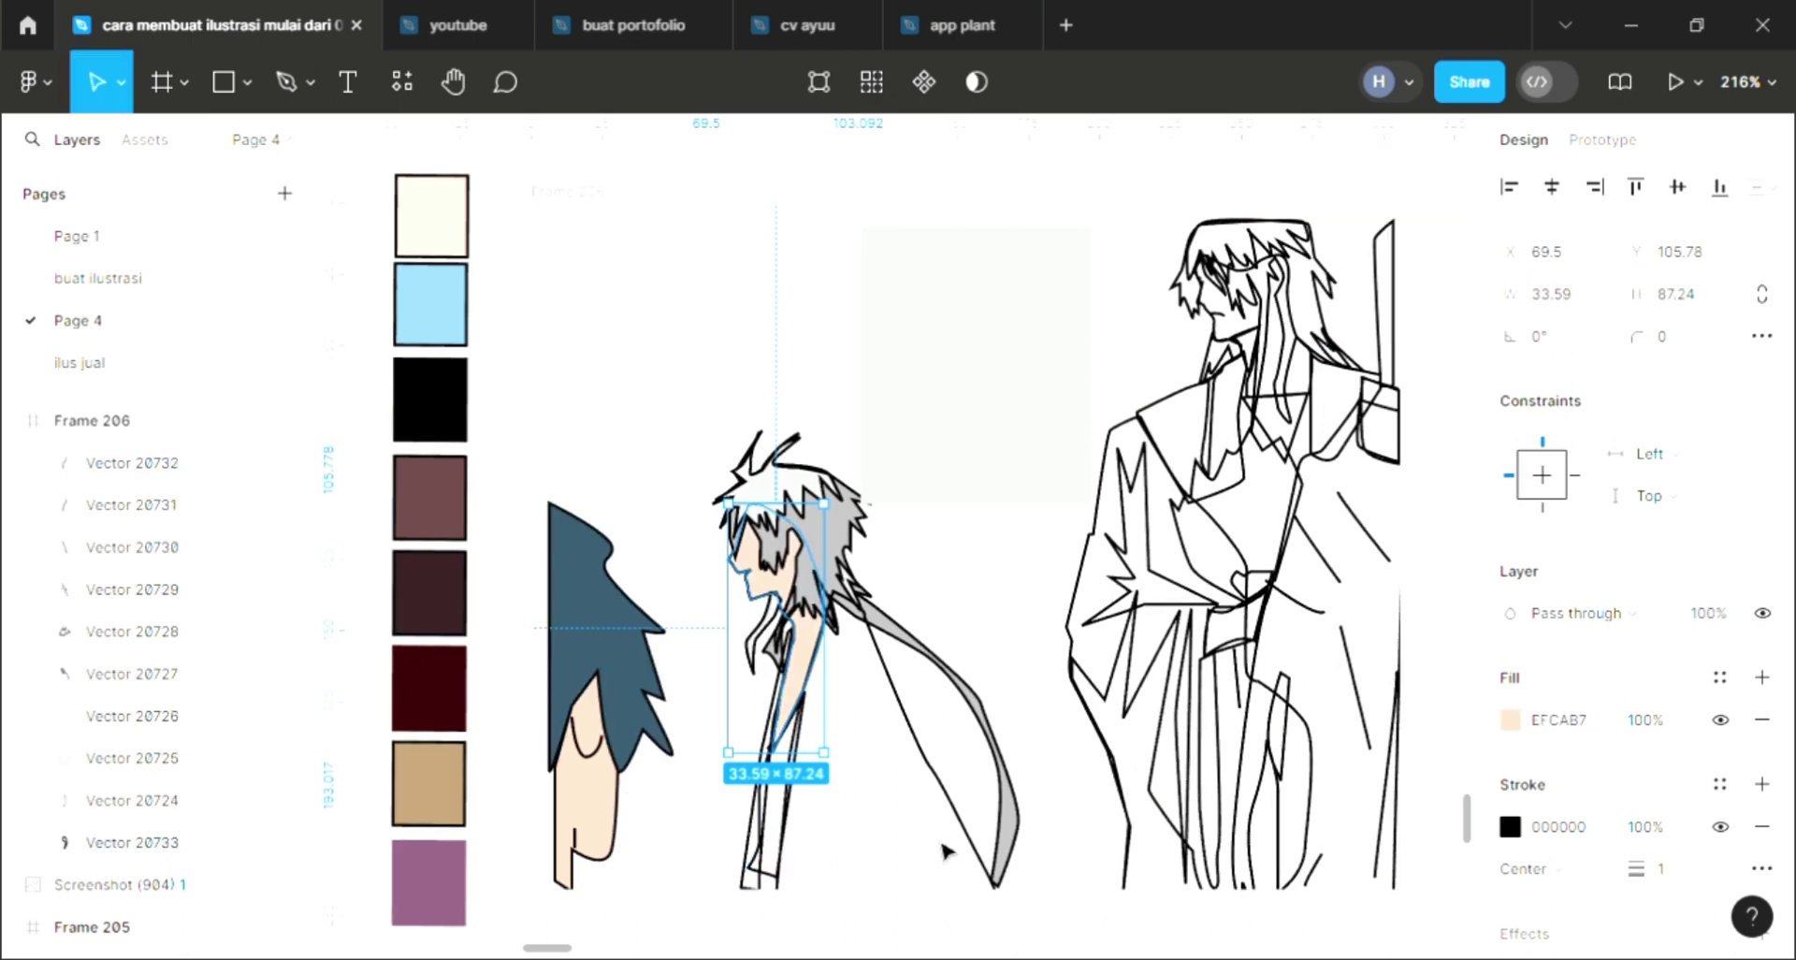
Fill the middle figure's large cloak shape with the black from the palette and send it to the back.
{"action": "left_click", "coordinate": [954, 821]}
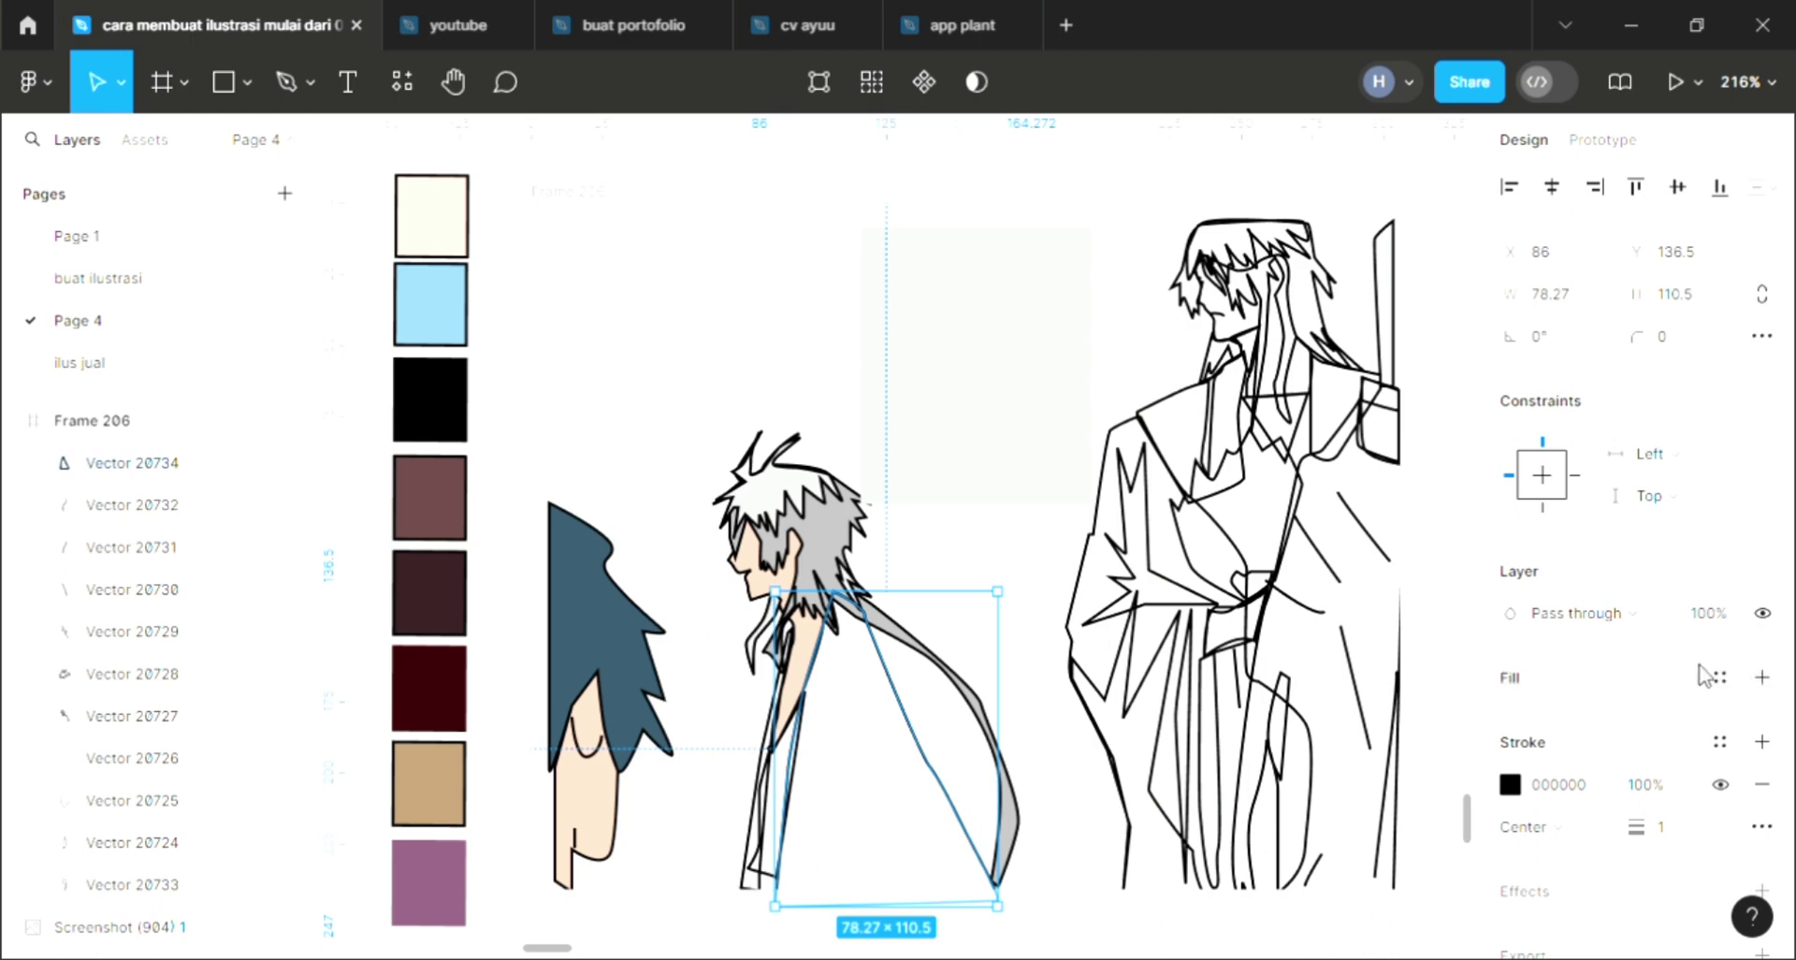
{"action": "left_click", "coordinate": [1761, 678]}
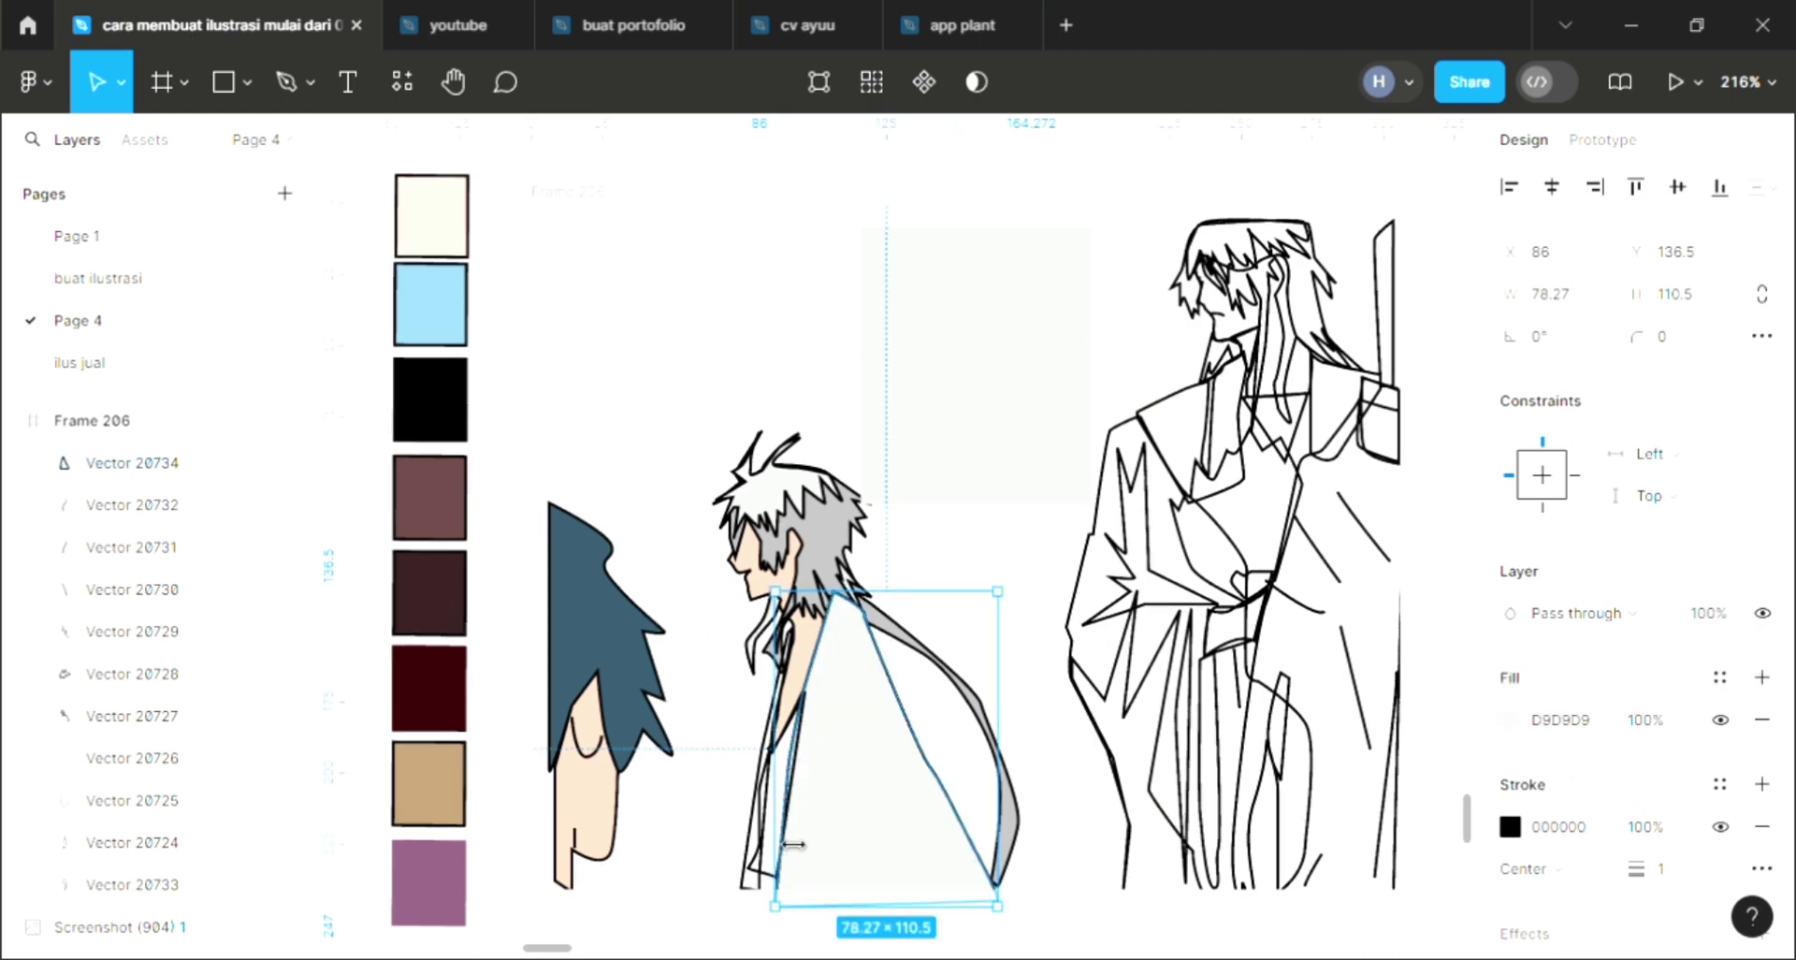
{"action": "key", "text": "ctrl+shift+bracketleft"}
{"action": "key", "text": "i"}
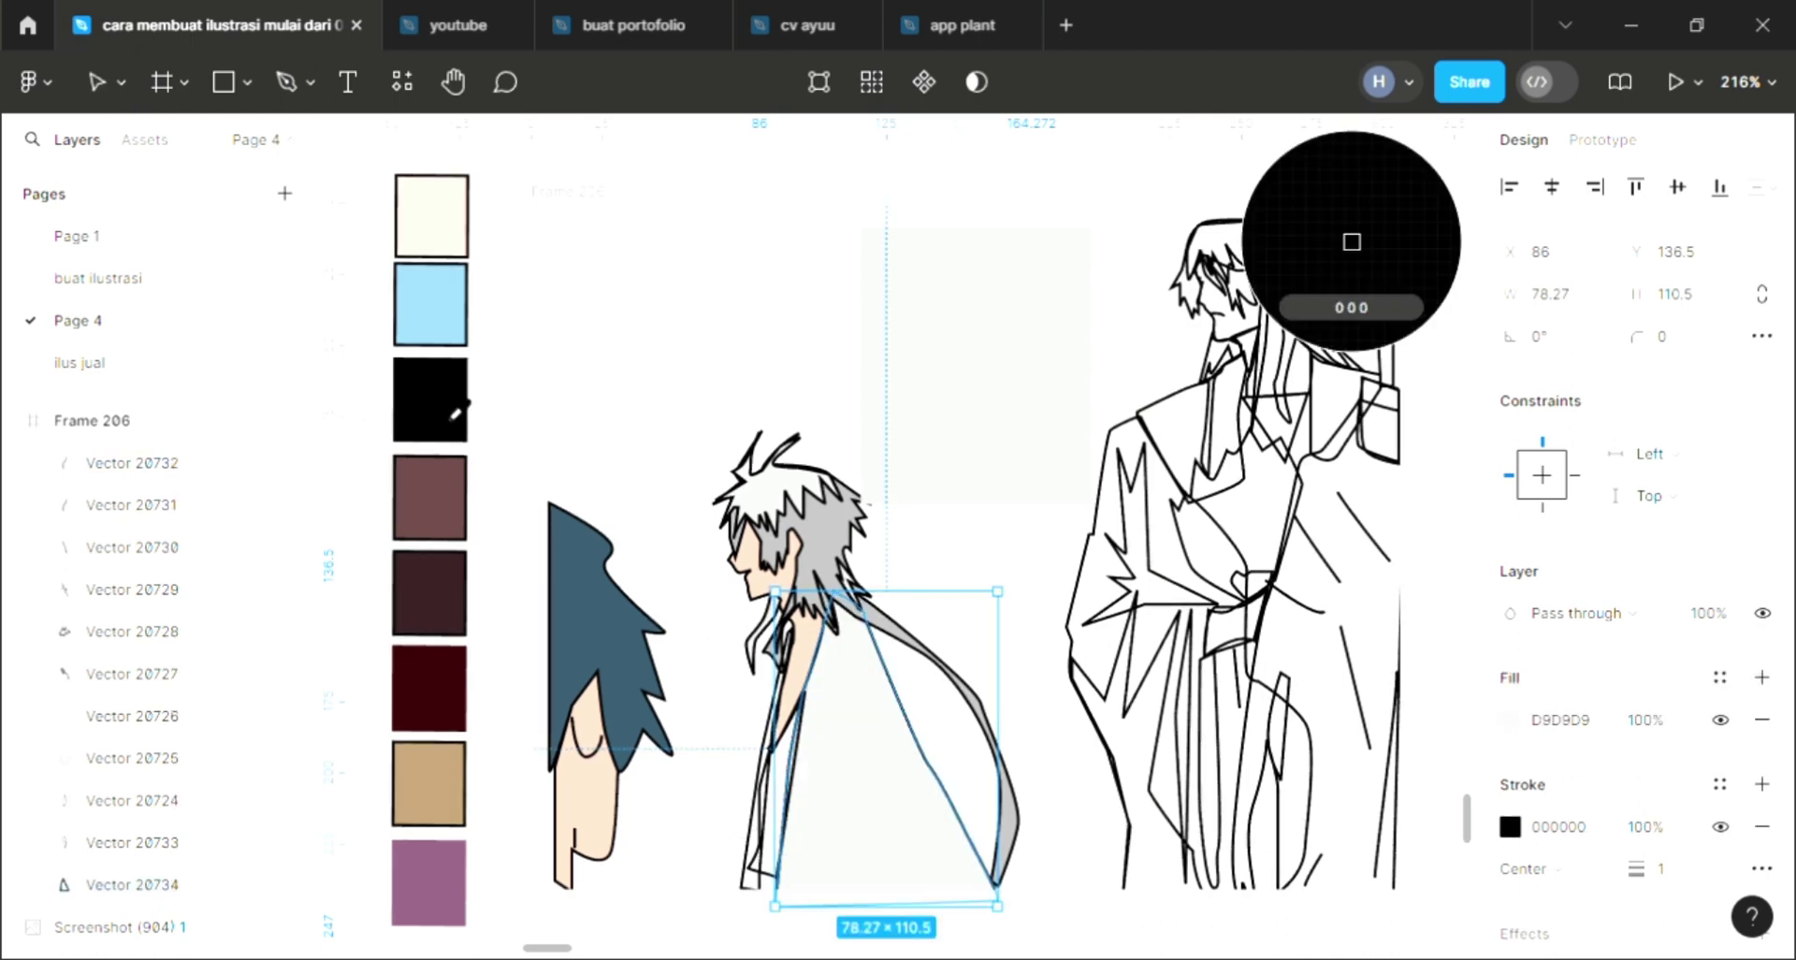
{"action": "left_click", "coordinate": [449, 404]}
{"action": "key", "text": "Escape"}
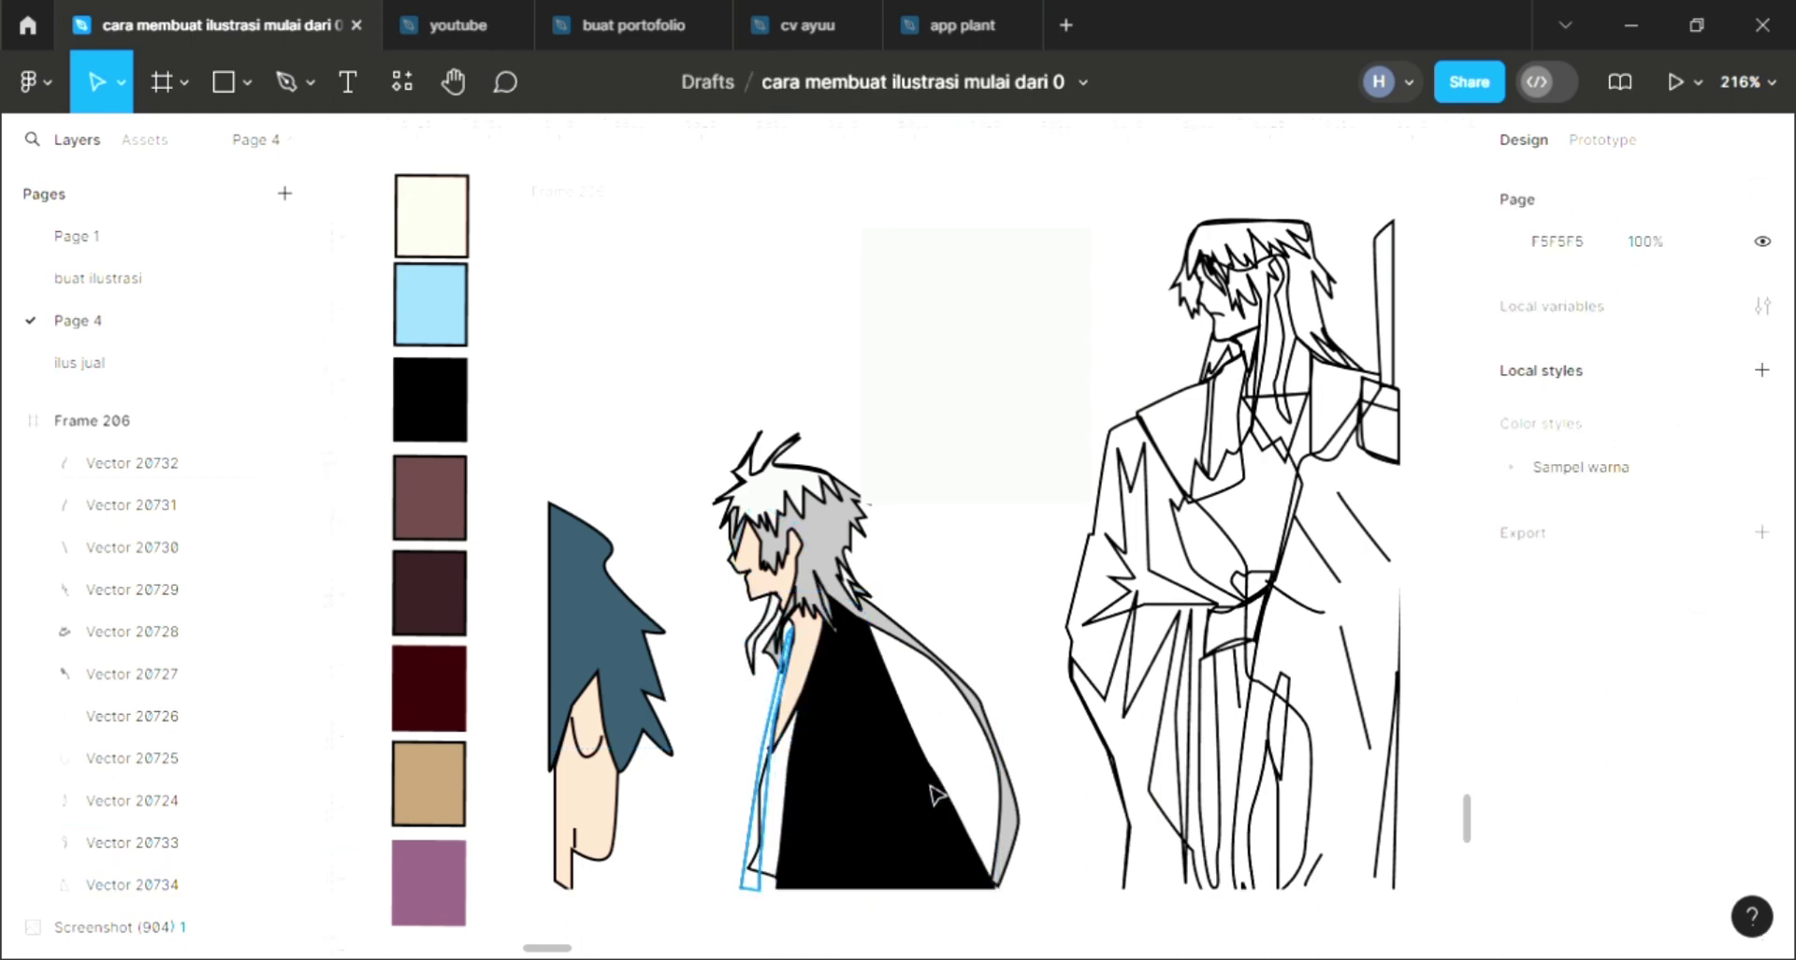
Lighten the middle figure's cloak fill to the dark grey 424040.
{"action": "left_click", "coordinate": [935, 793]}
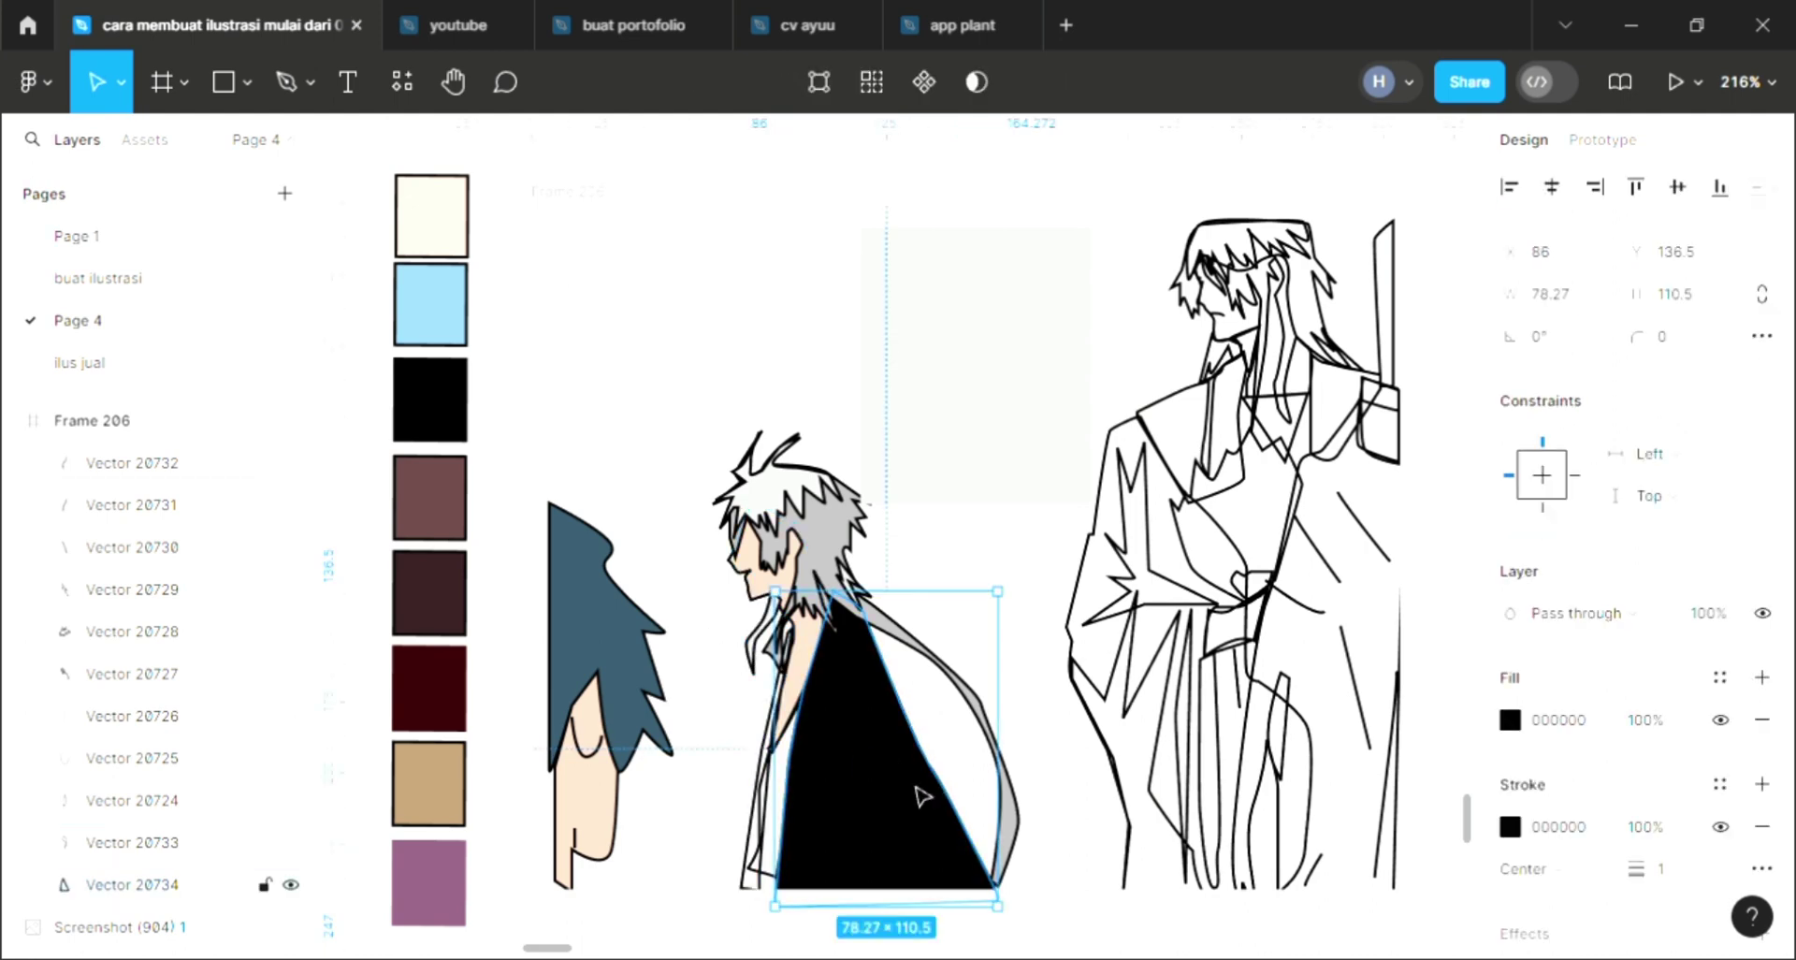
{"action": "key", "text": "i"}
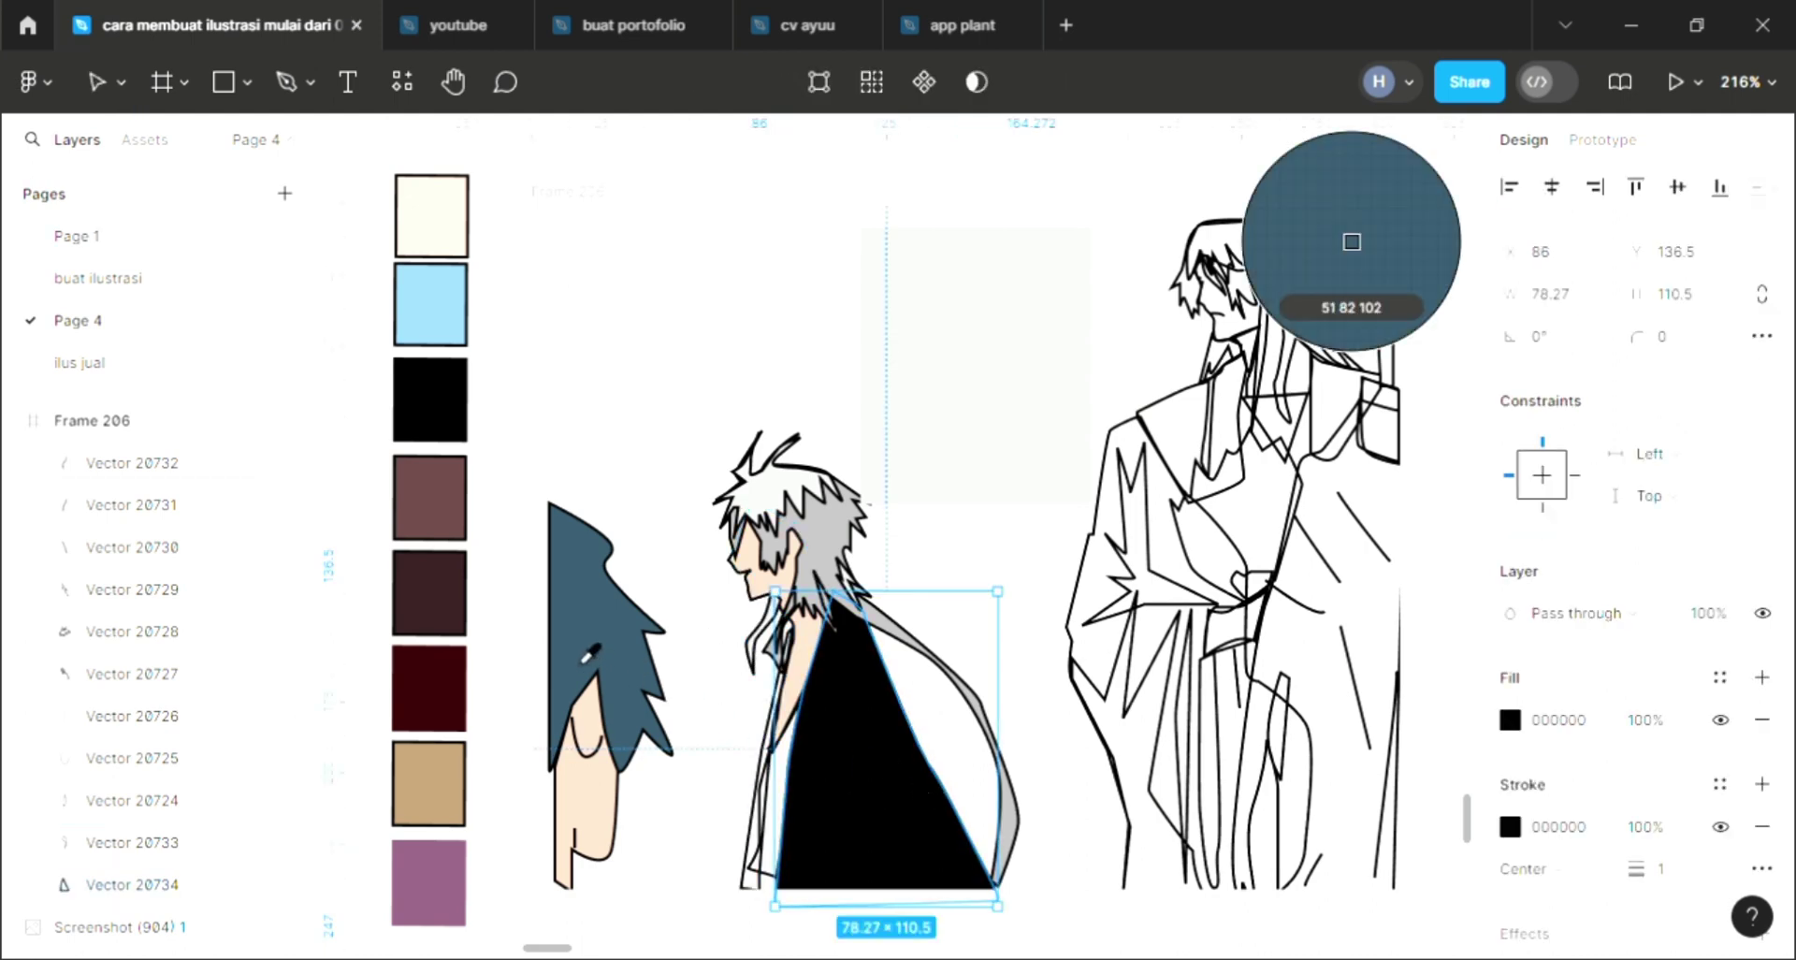
{"action": "left_click", "coordinate": [1511, 721]}
{"action": "left_click", "coordinate": [1198, 485]}
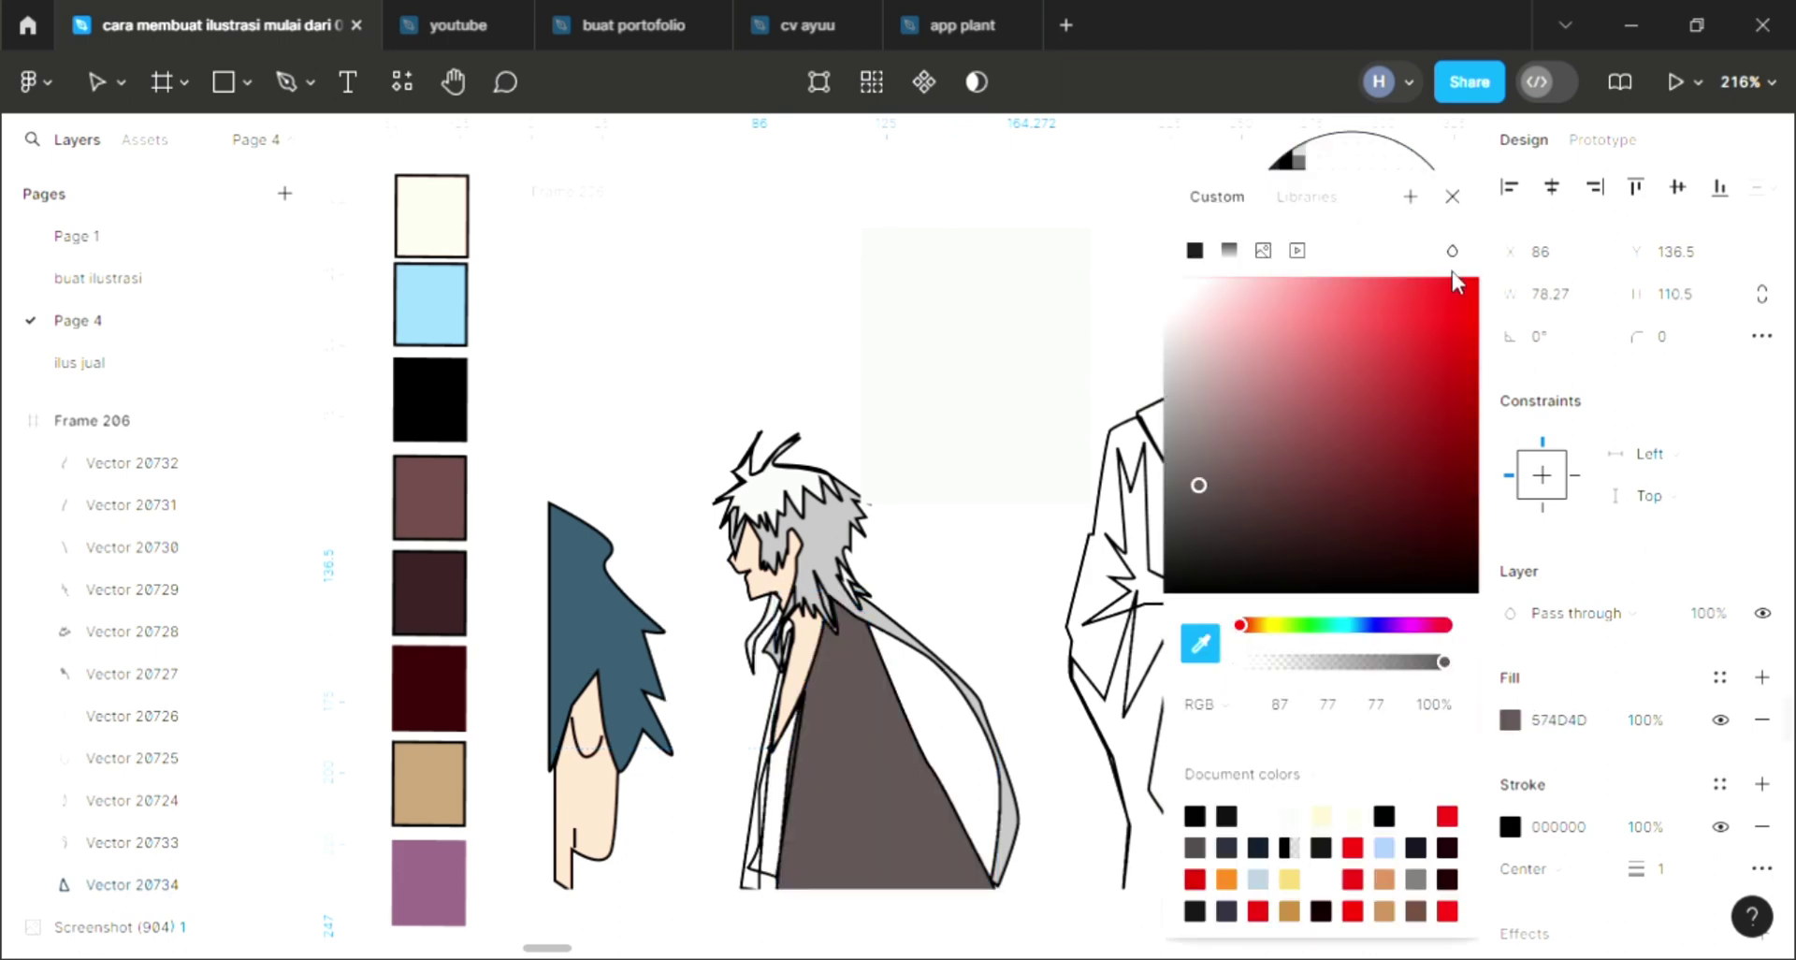
{"action": "left_click", "coordinate": [1170, 516]}
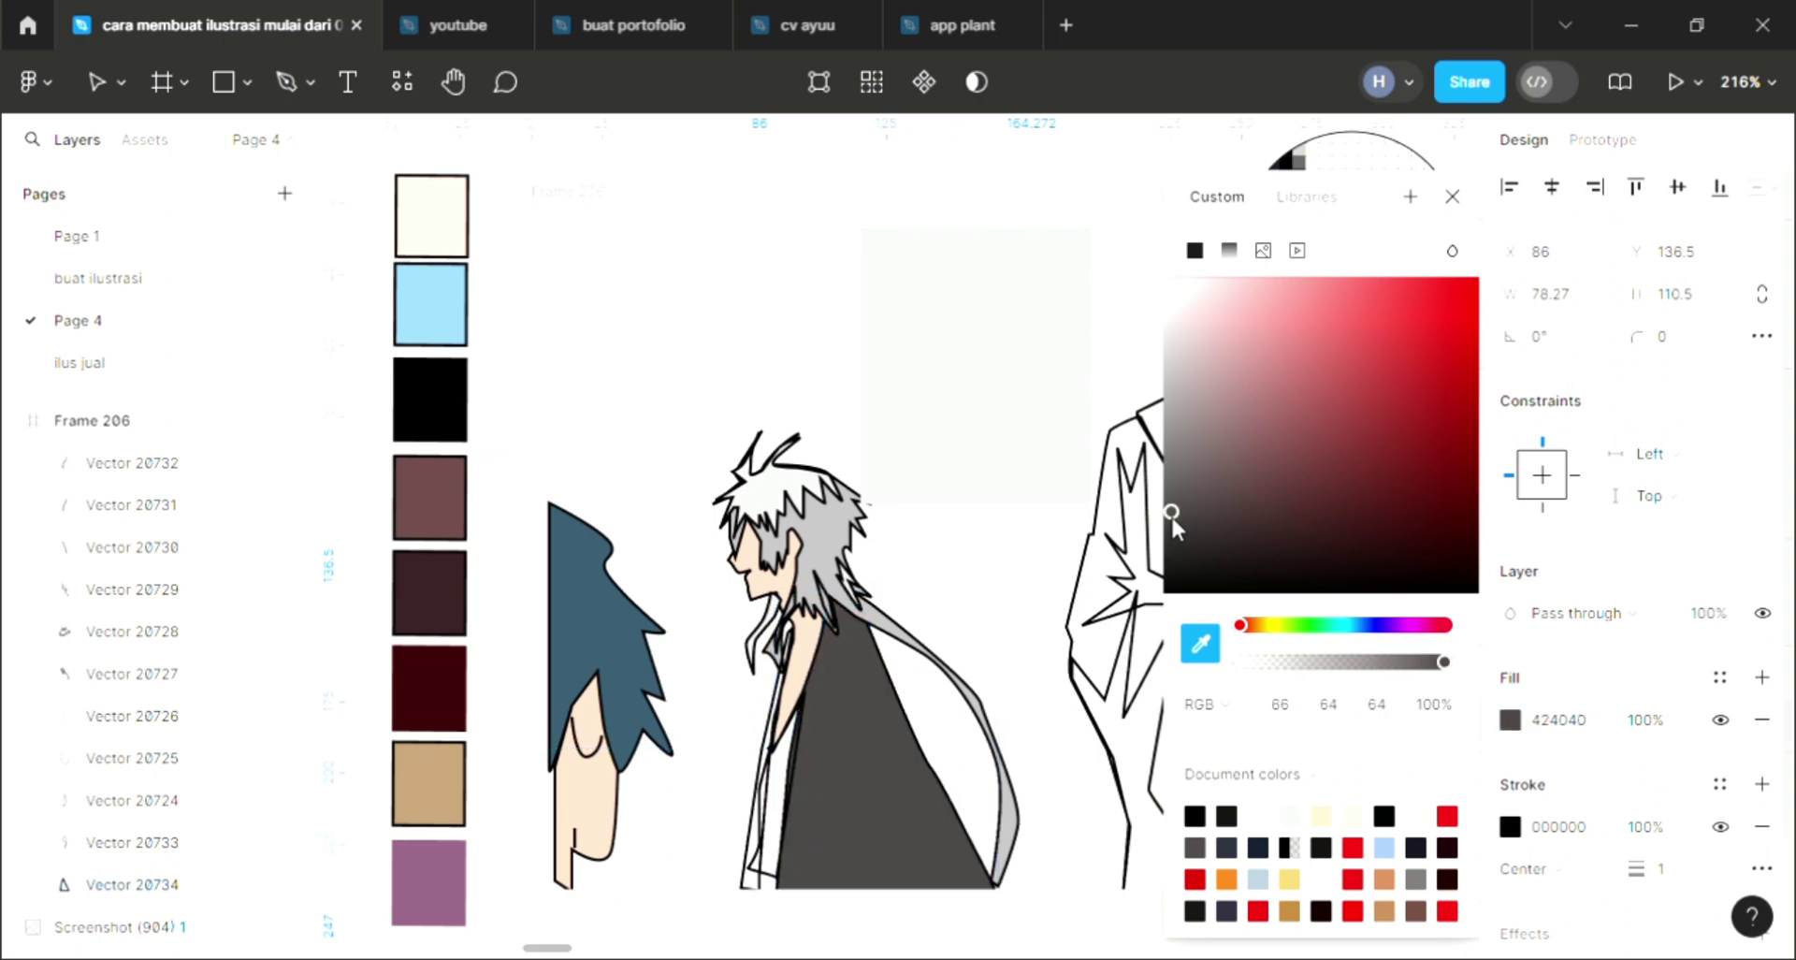
{"action": "left_click", "coordinate": [1451, 196]}
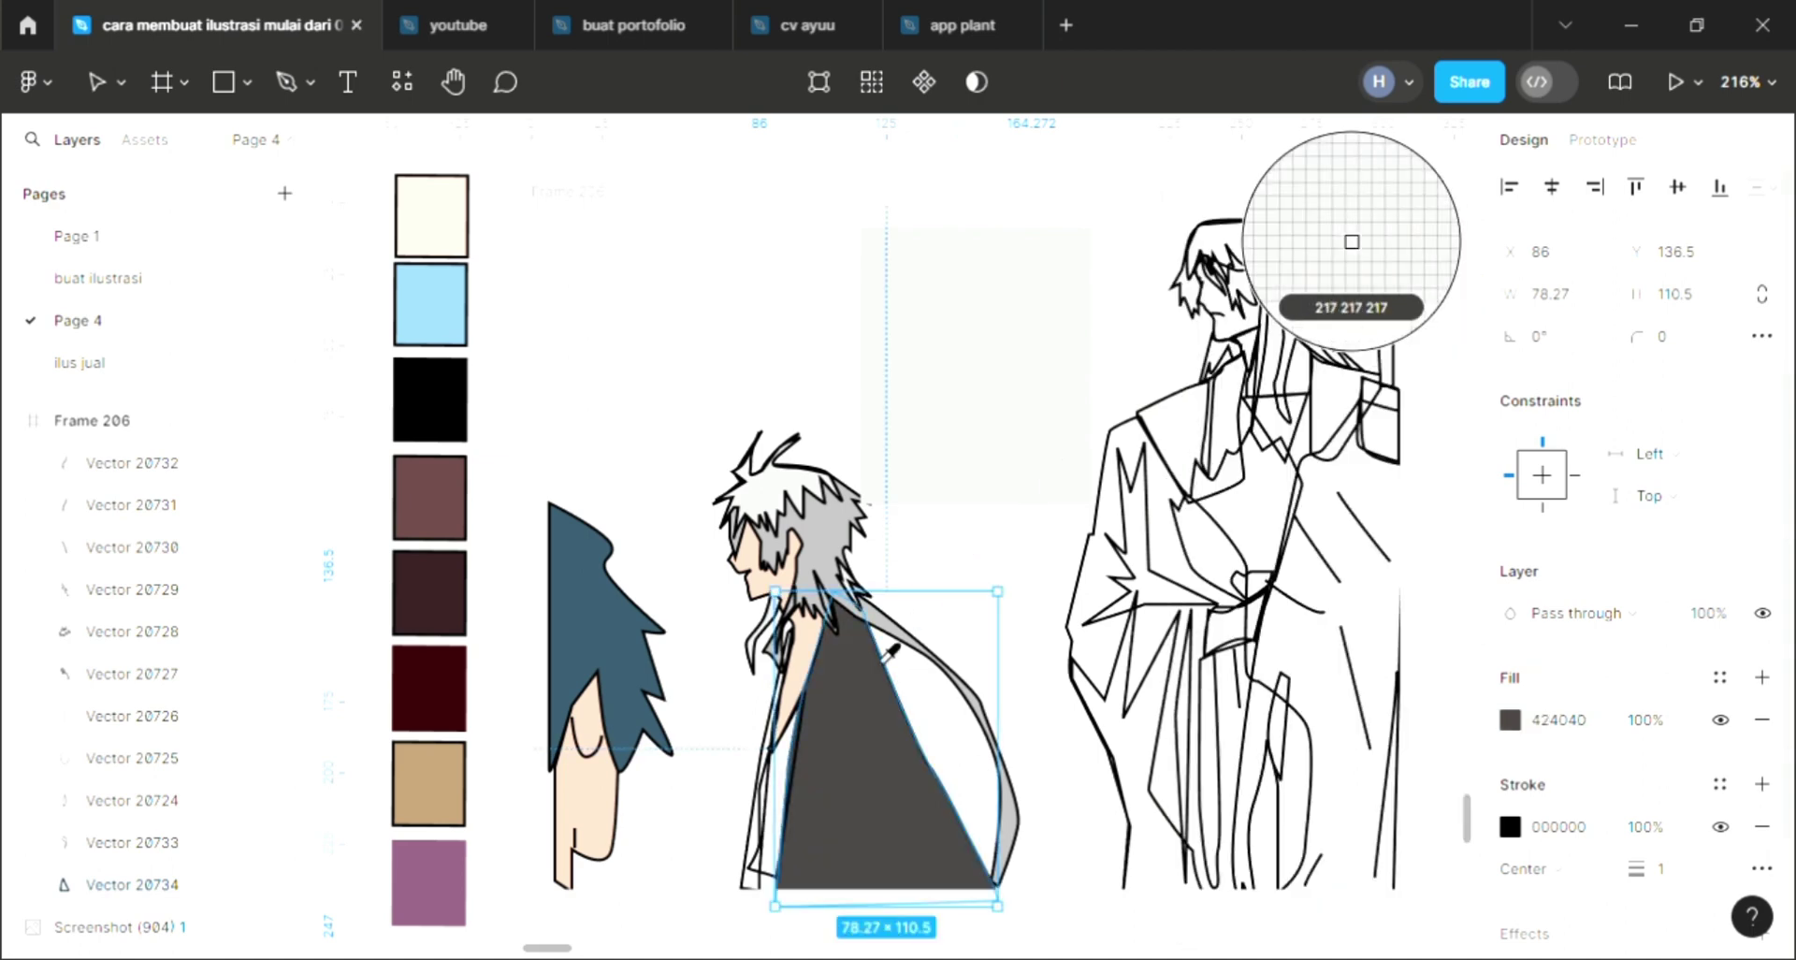
{"action": "key", "text": "Escape"}
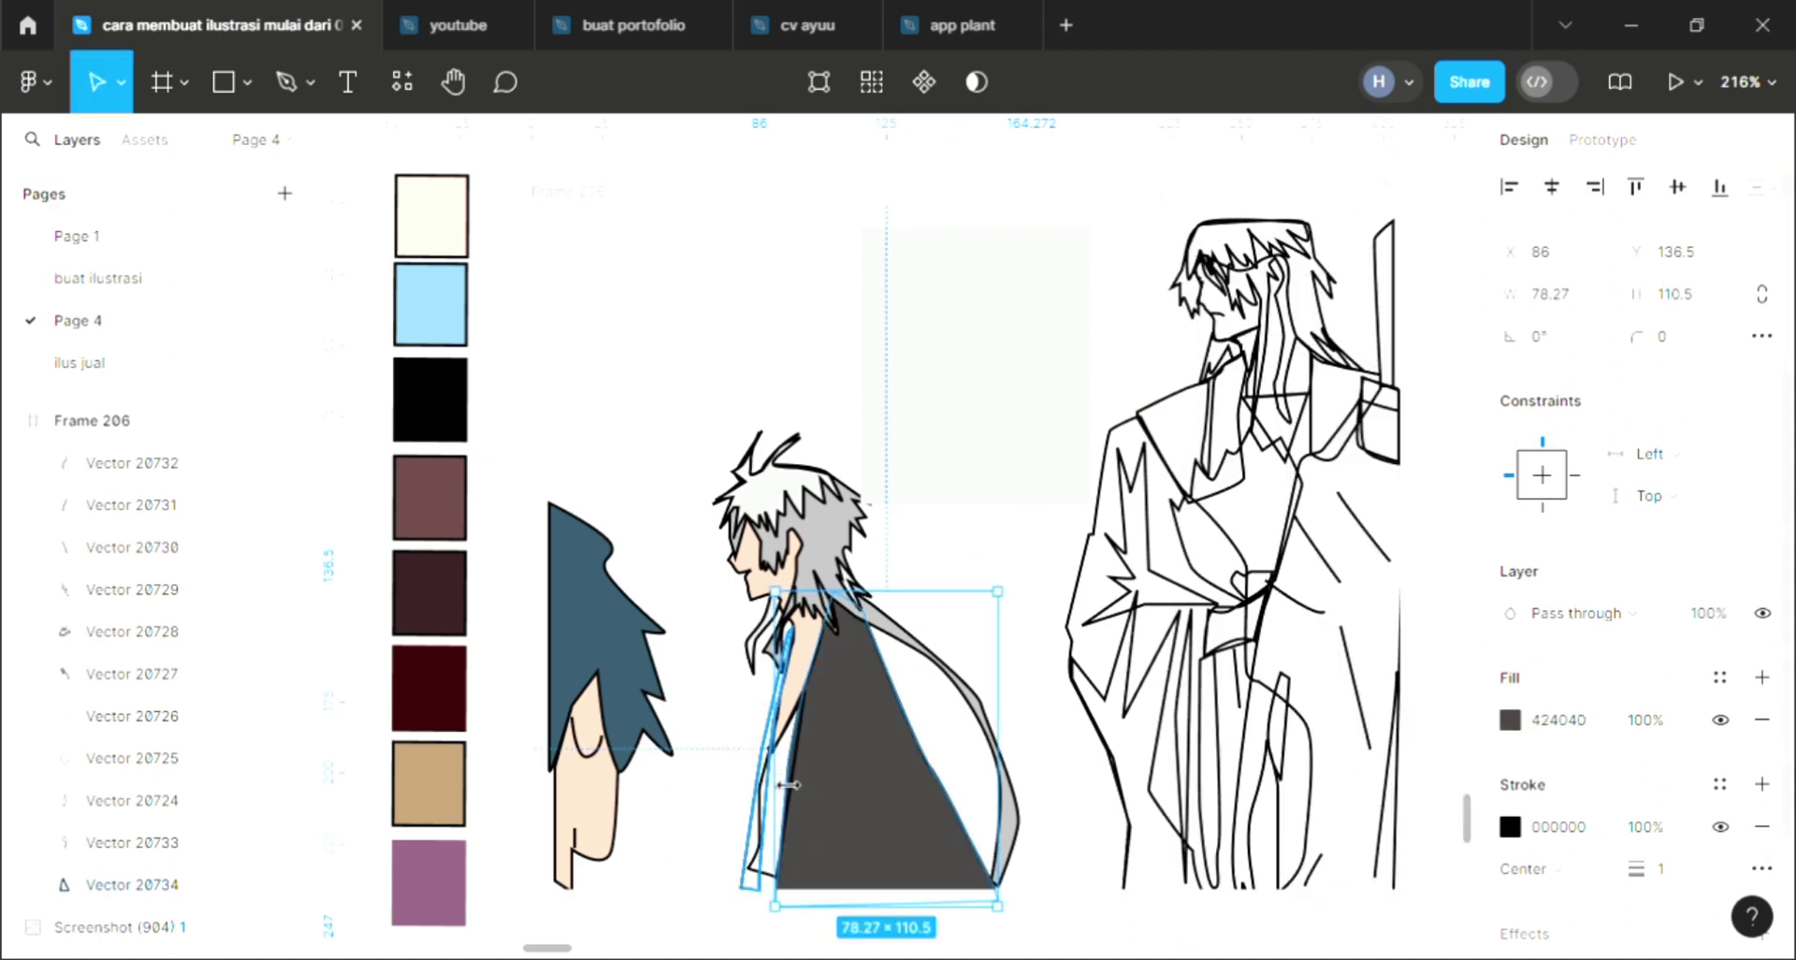
{"action": "key", "text": "Escape"}
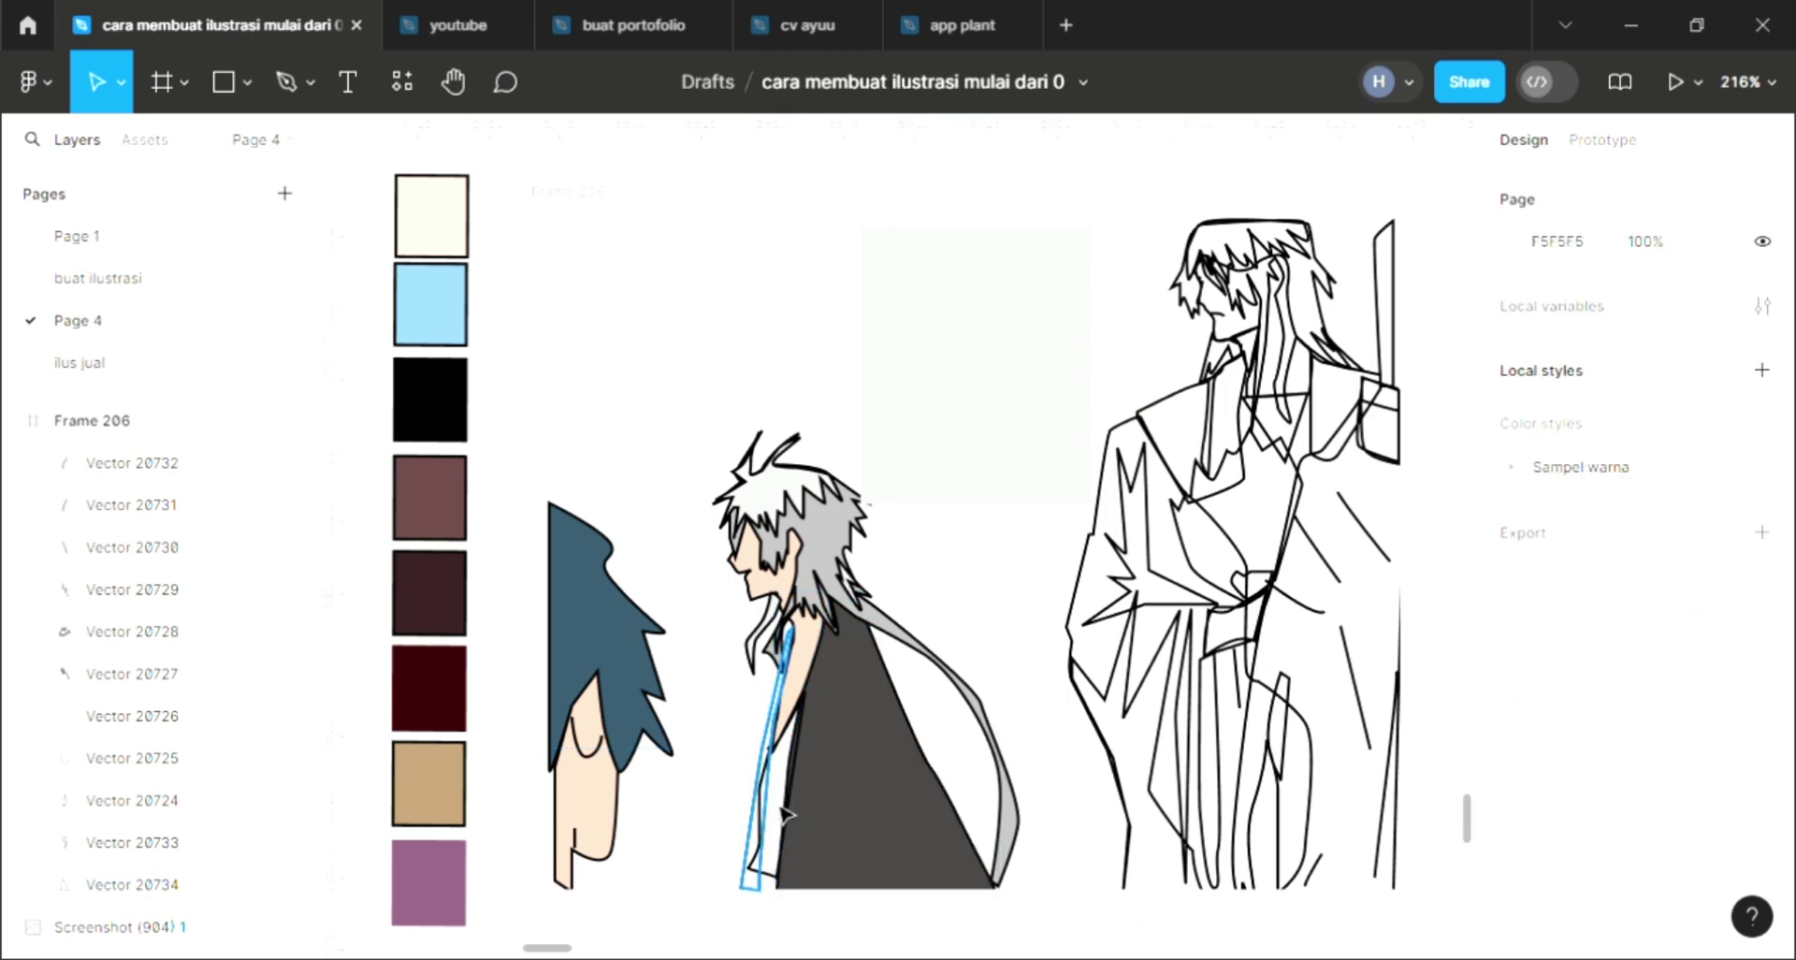
Fill the middle figure's inner garment shape in front of the cloak with the dark blue 335266 sampled from the leftmost hair.
{"action": "left_click", "coordinate": [769, 748]}
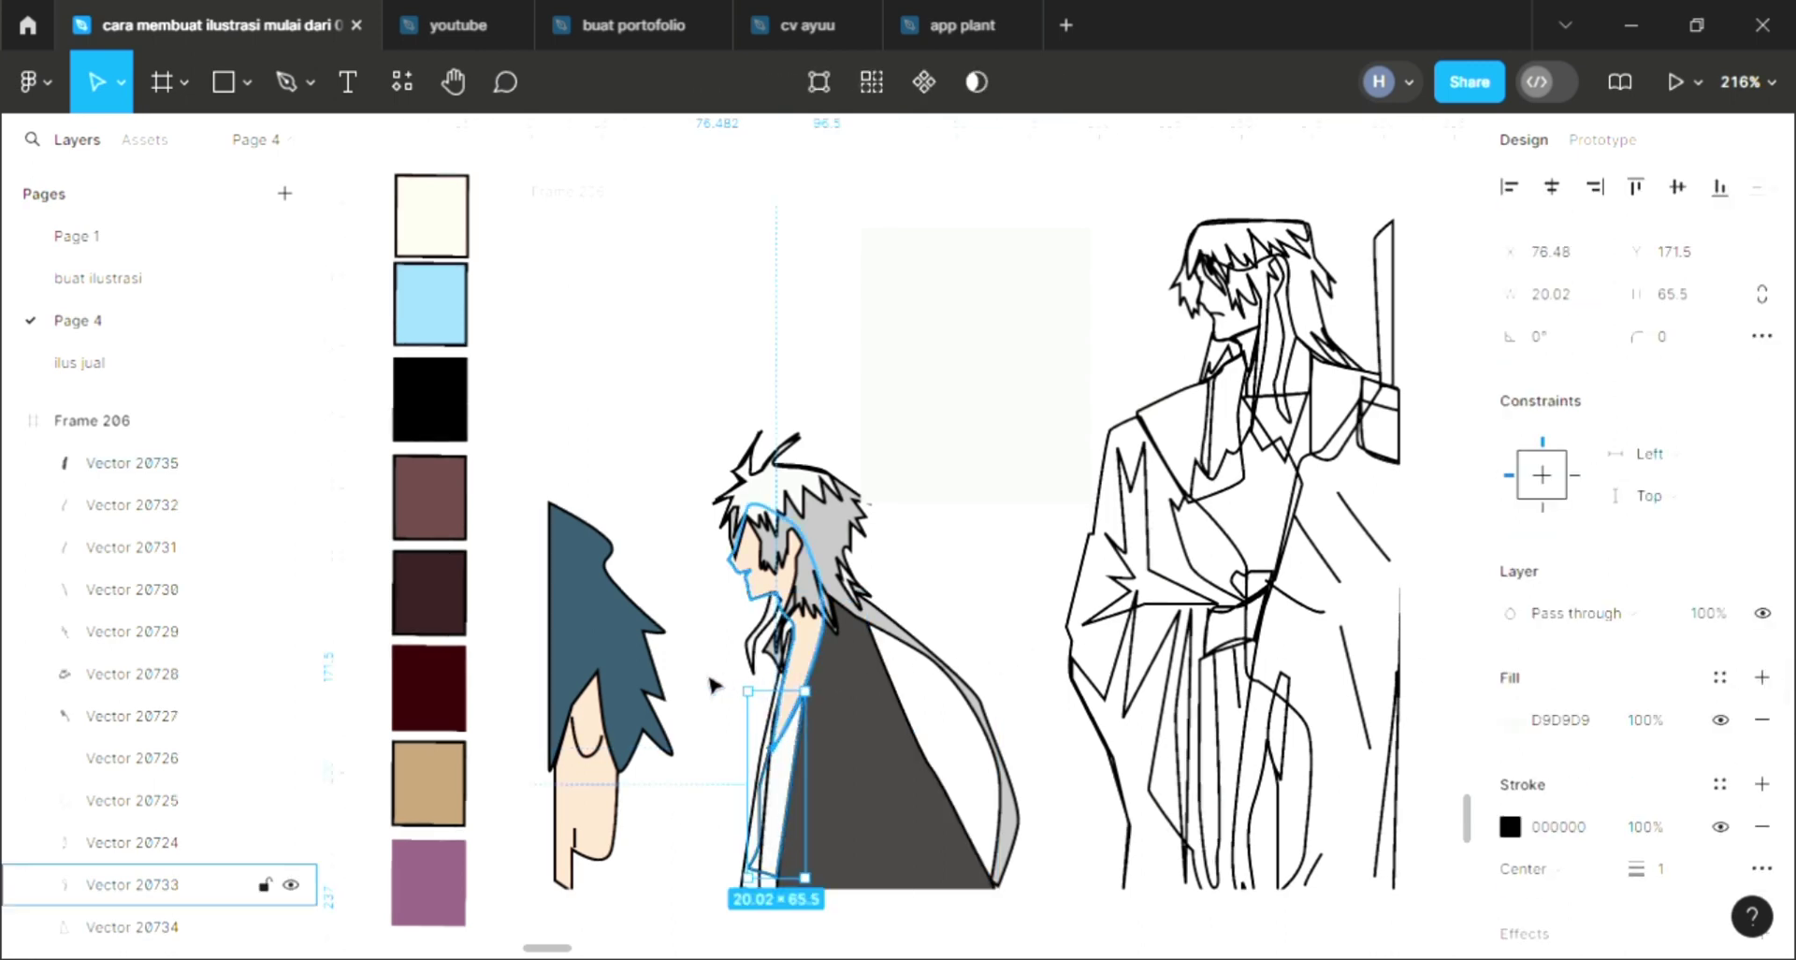
{"action": "key", "text": "i"}
{"action": "left_click", "coordinate": [655, 725]}
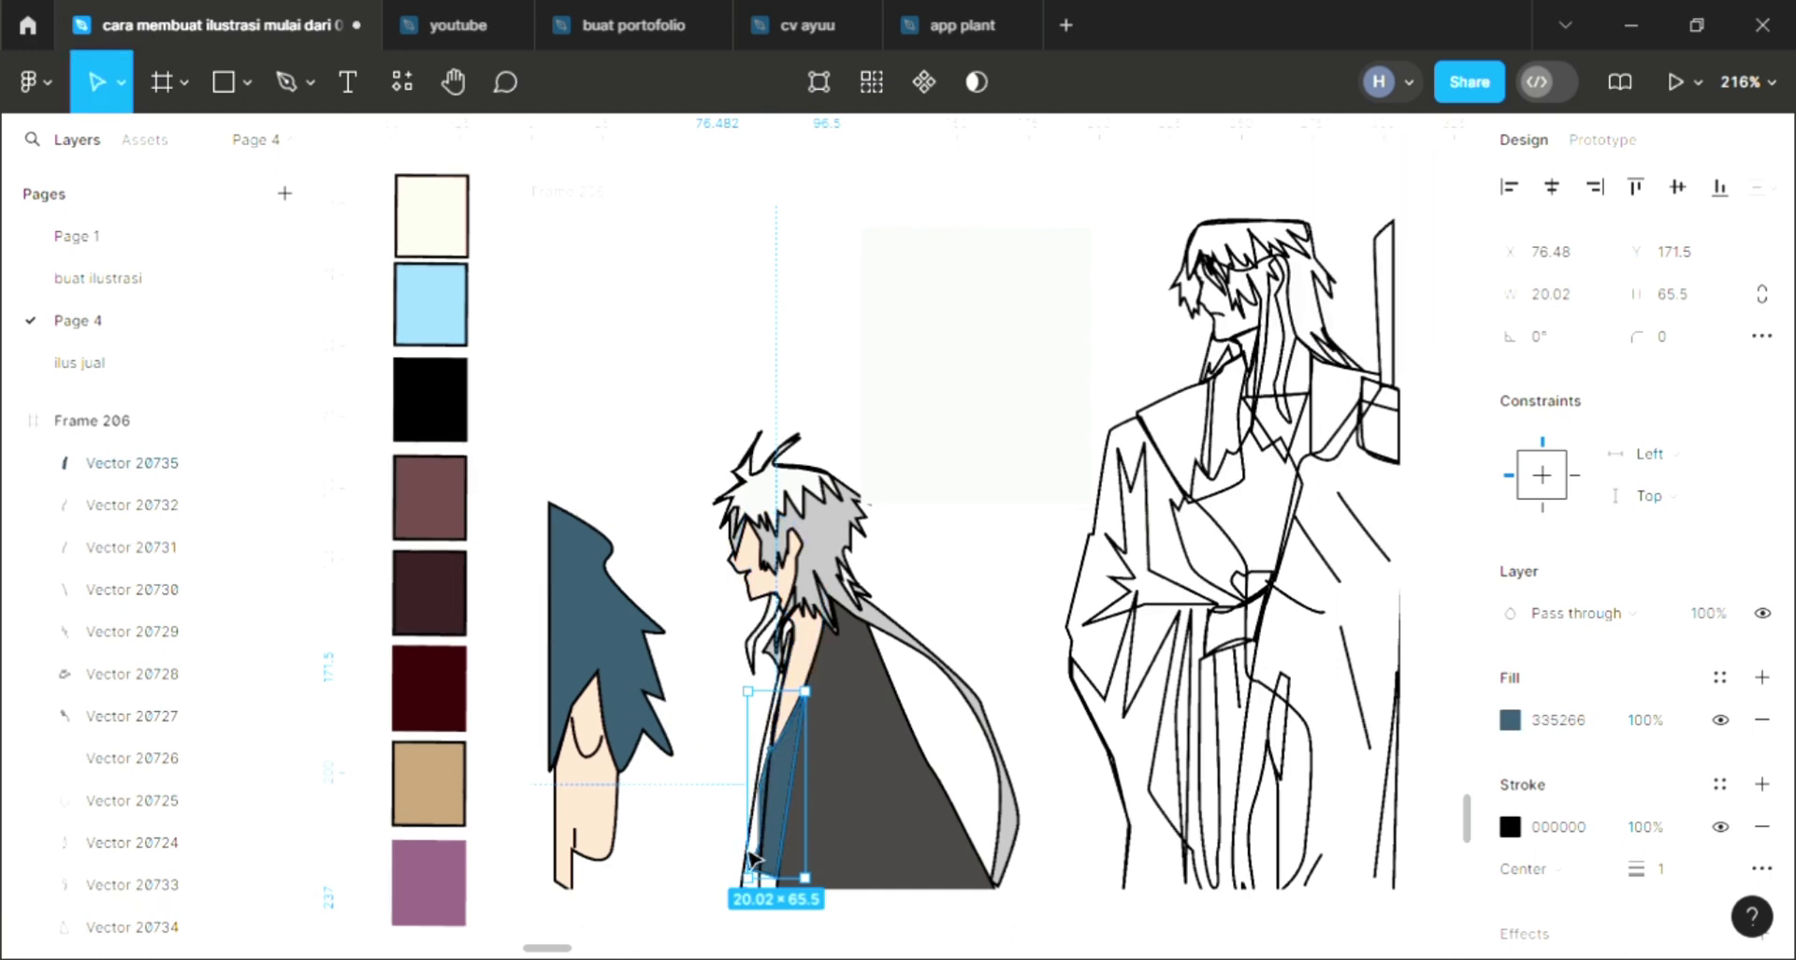
{"action": "key", "text": "Escape"}
Fill the narrow strip along the front edge of the middle figure's garment with black.
{"action": "left_click", "coordinate": [762, 749]}
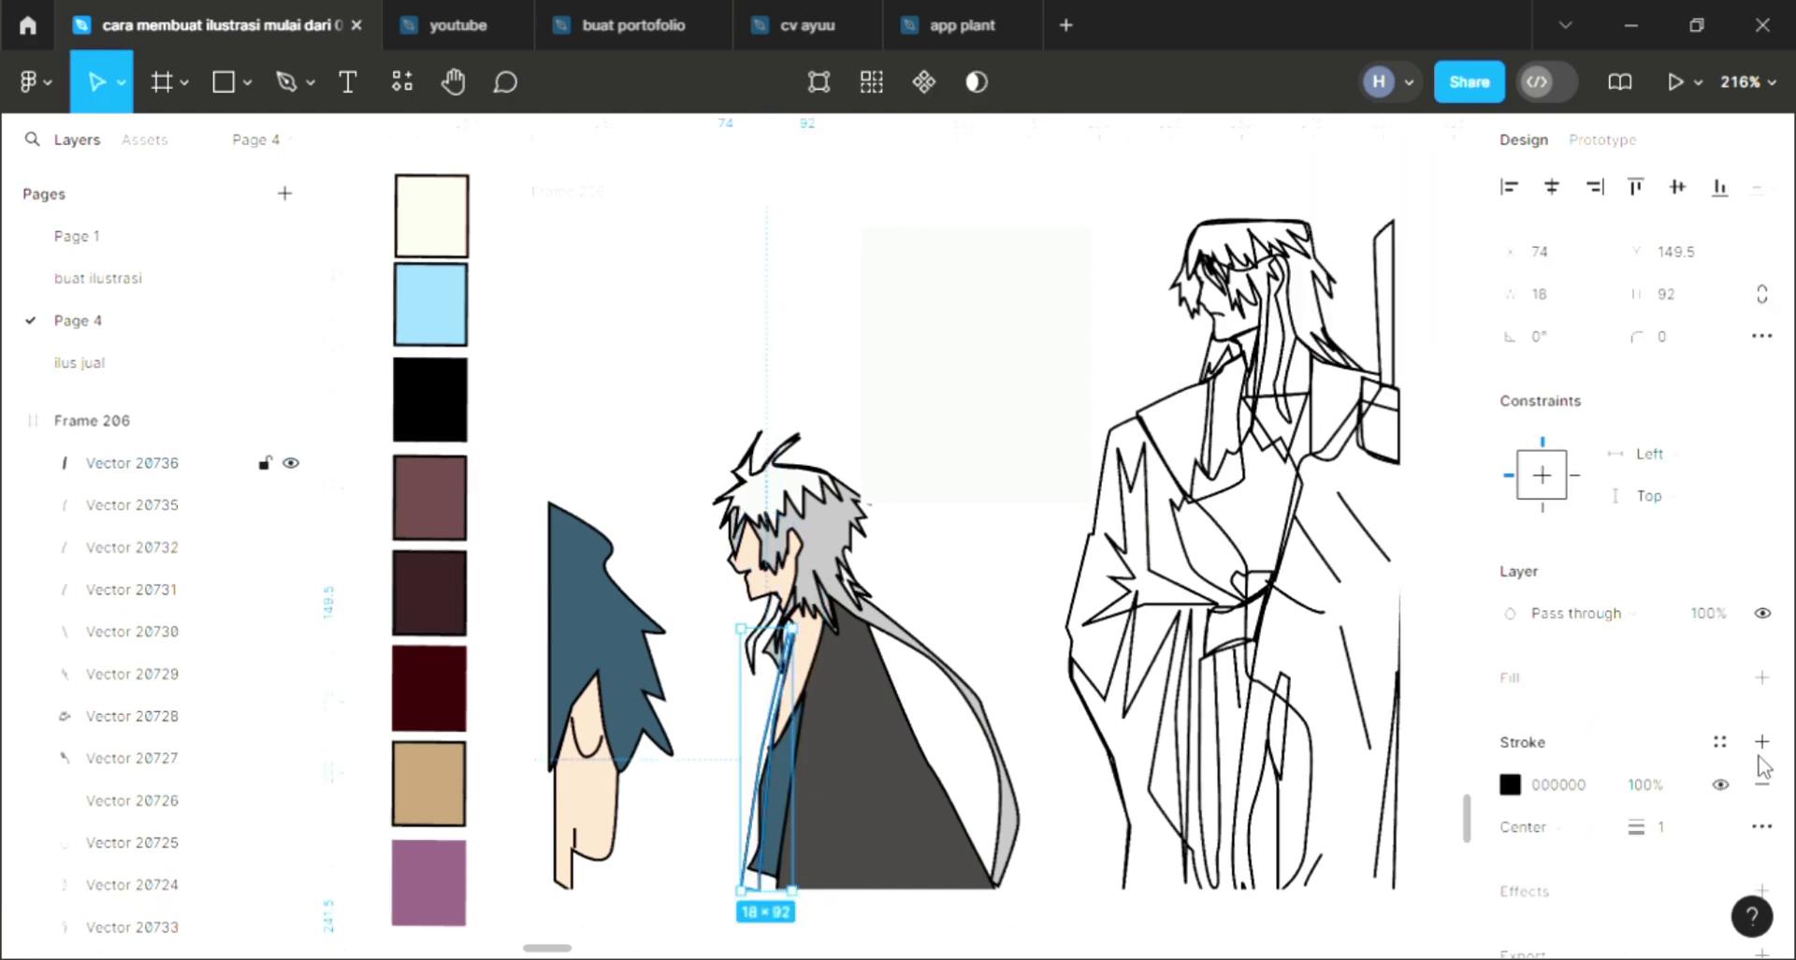
{"action": "left_click", "coordinate": [1762, 676]}
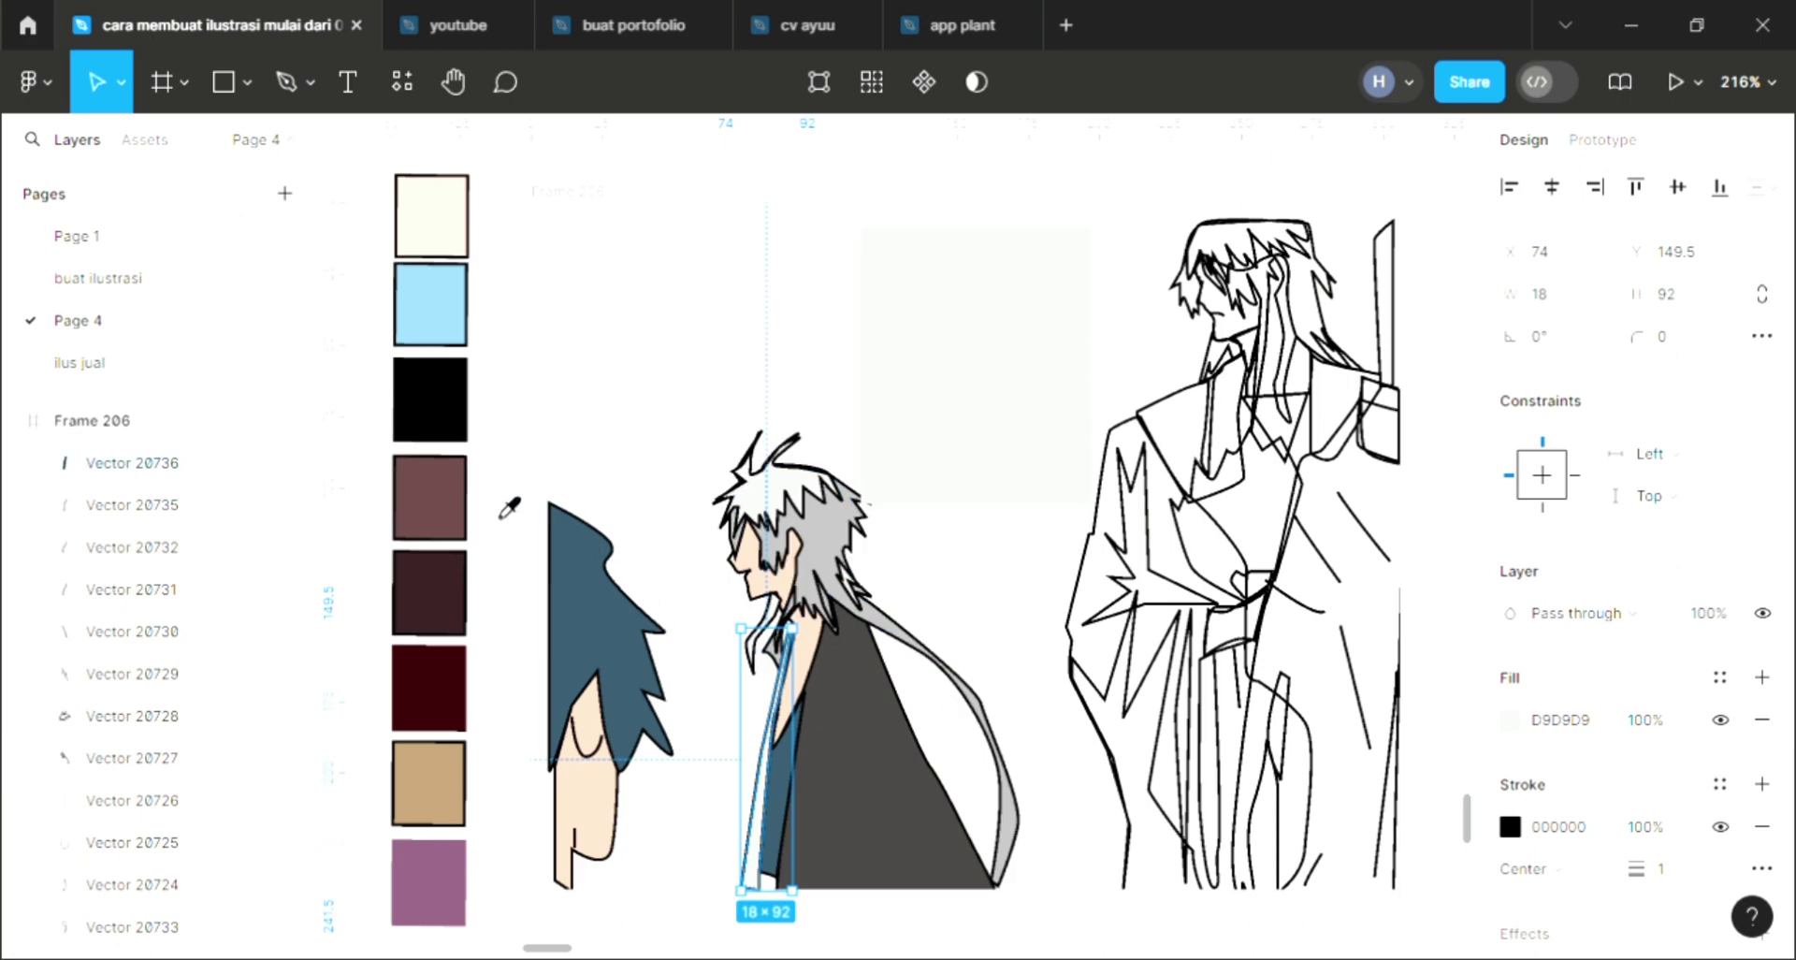
{"action": "key", "text": "i"}
{"action": "key", "text": "Escape"}
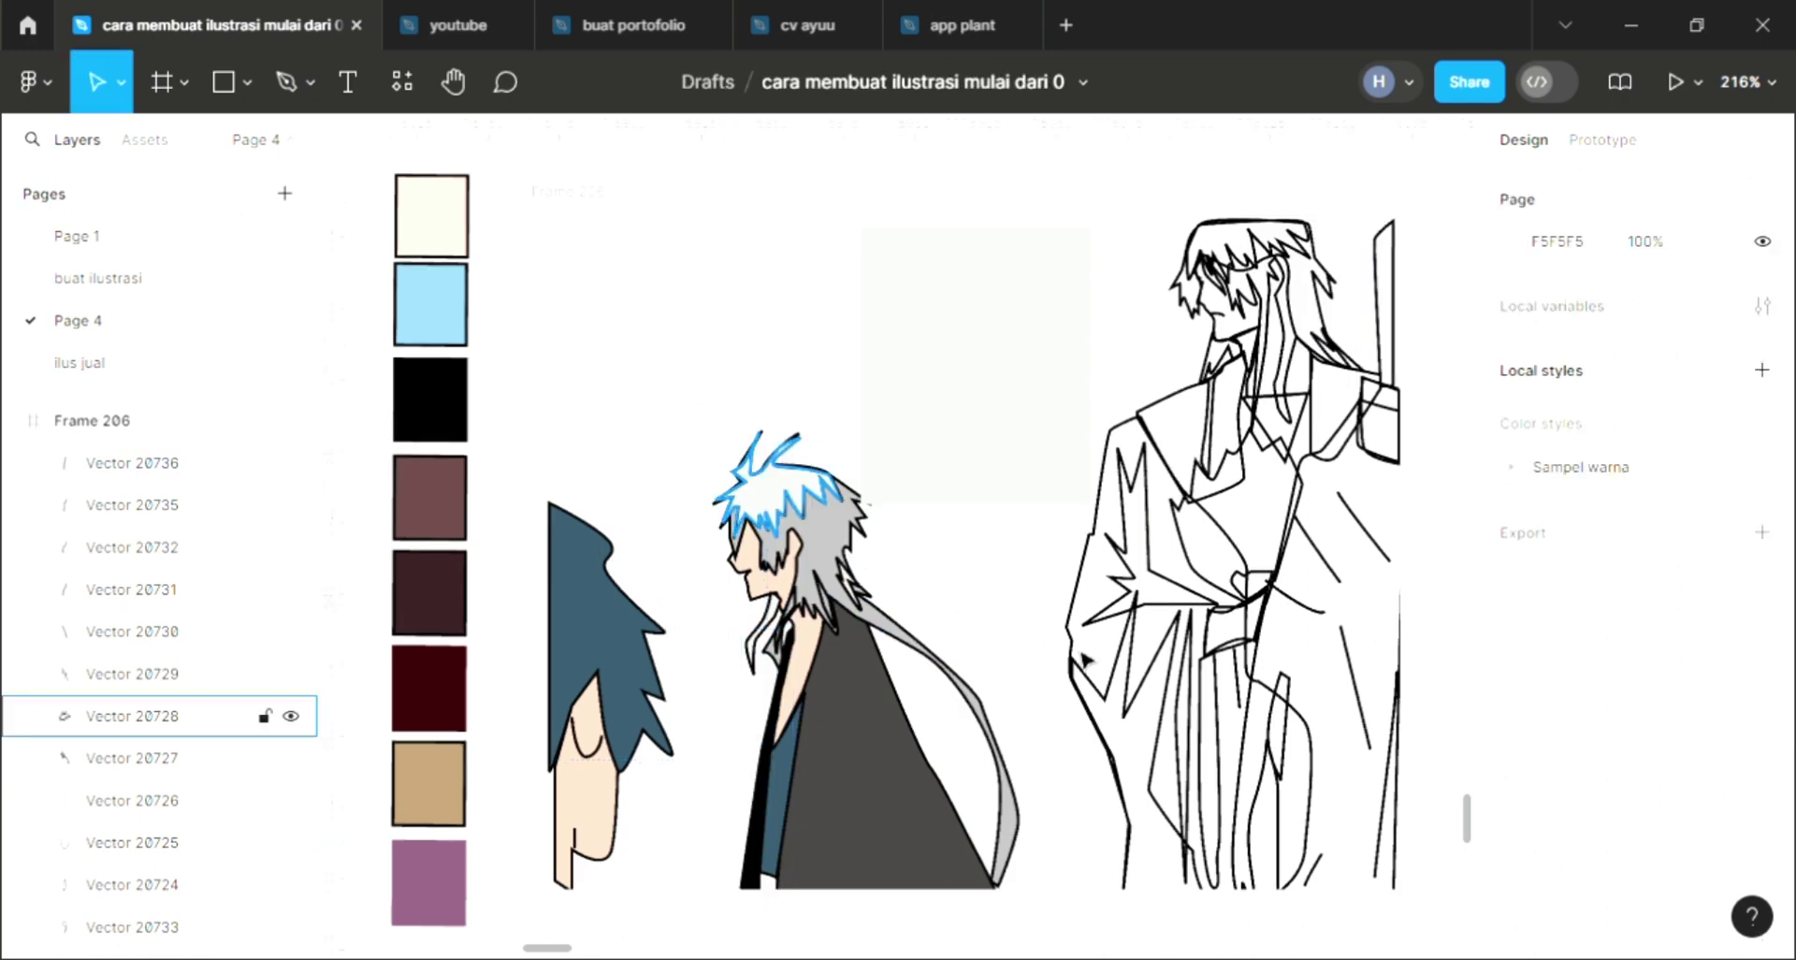
Fill the rightmost figure's fringe and the small hair strand above the back shoulder with light grey D9D9D9.
{"action": "scroll", "coordinate": [1216, 704], "scroll_direction": "down", "scroll_amount": 1}
{"action": "scroll", "coordinate": [1216, 703], "scroll_direction": "right", "scroll_amount": 1}
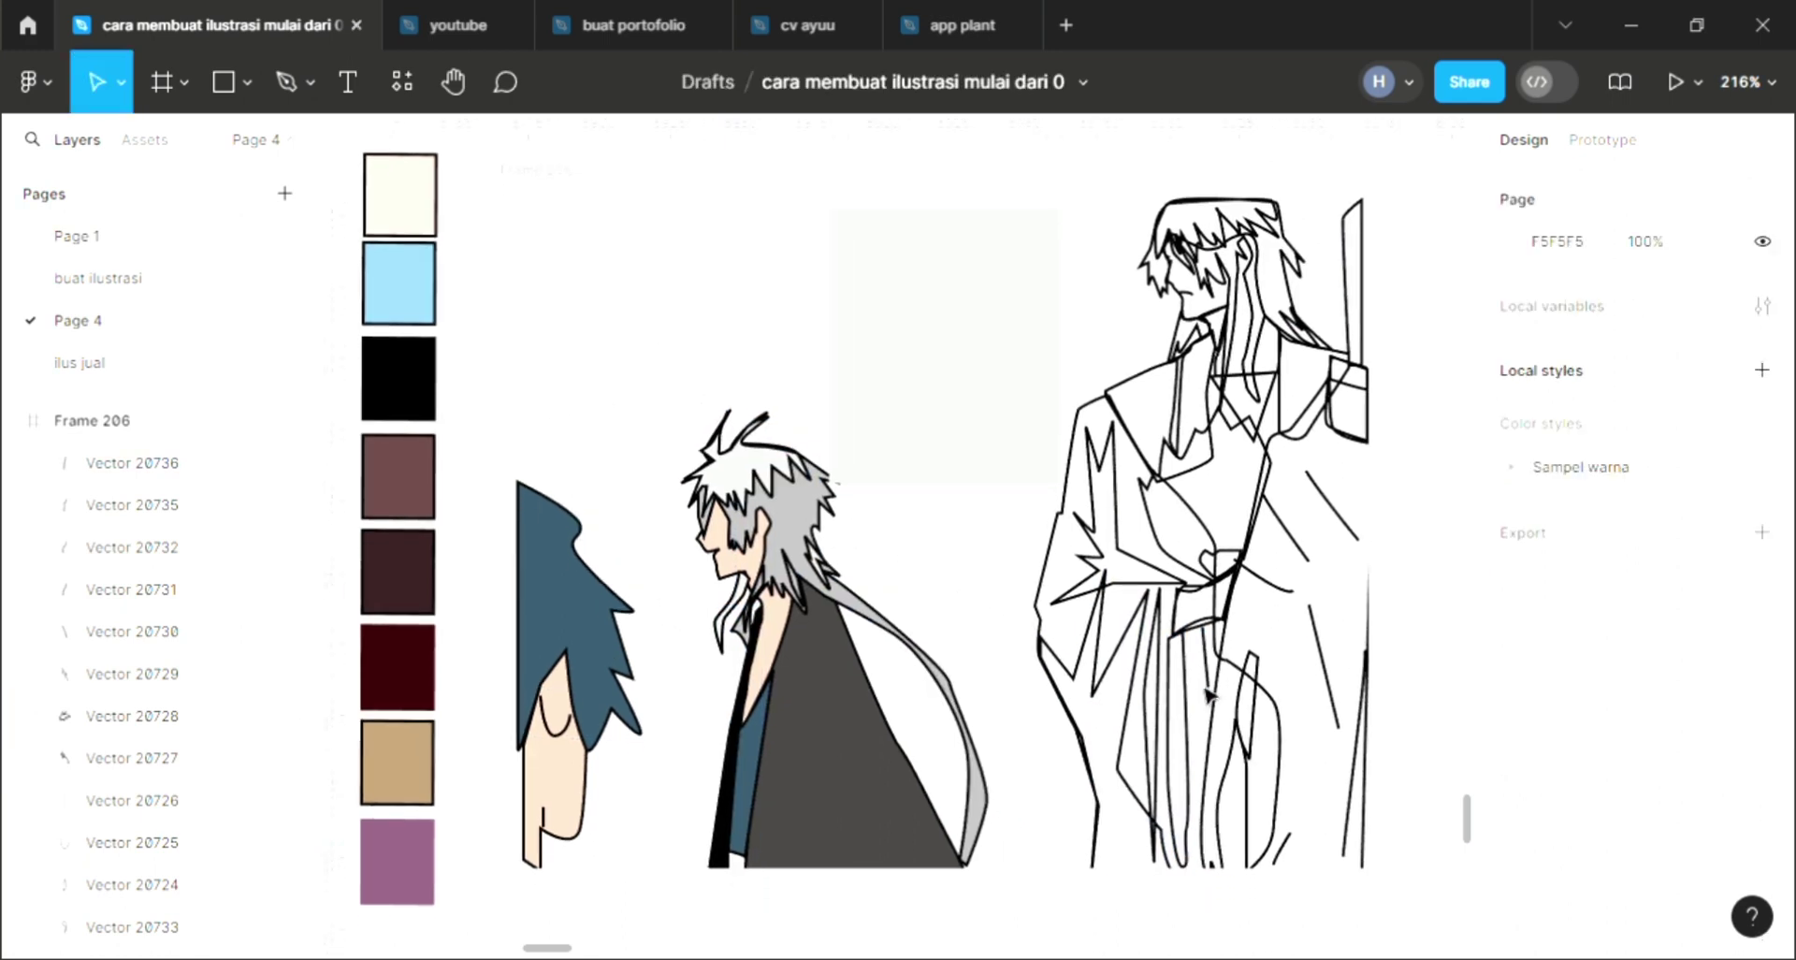
{"action": "scroll", "coordinate": [1243, 432], "scroll_direction": "up", "scroll_amount": 3}
{"action": "scroll", "coordinate": [1244, 432], "scroll_direction": "right", "scroll_amount": 1}
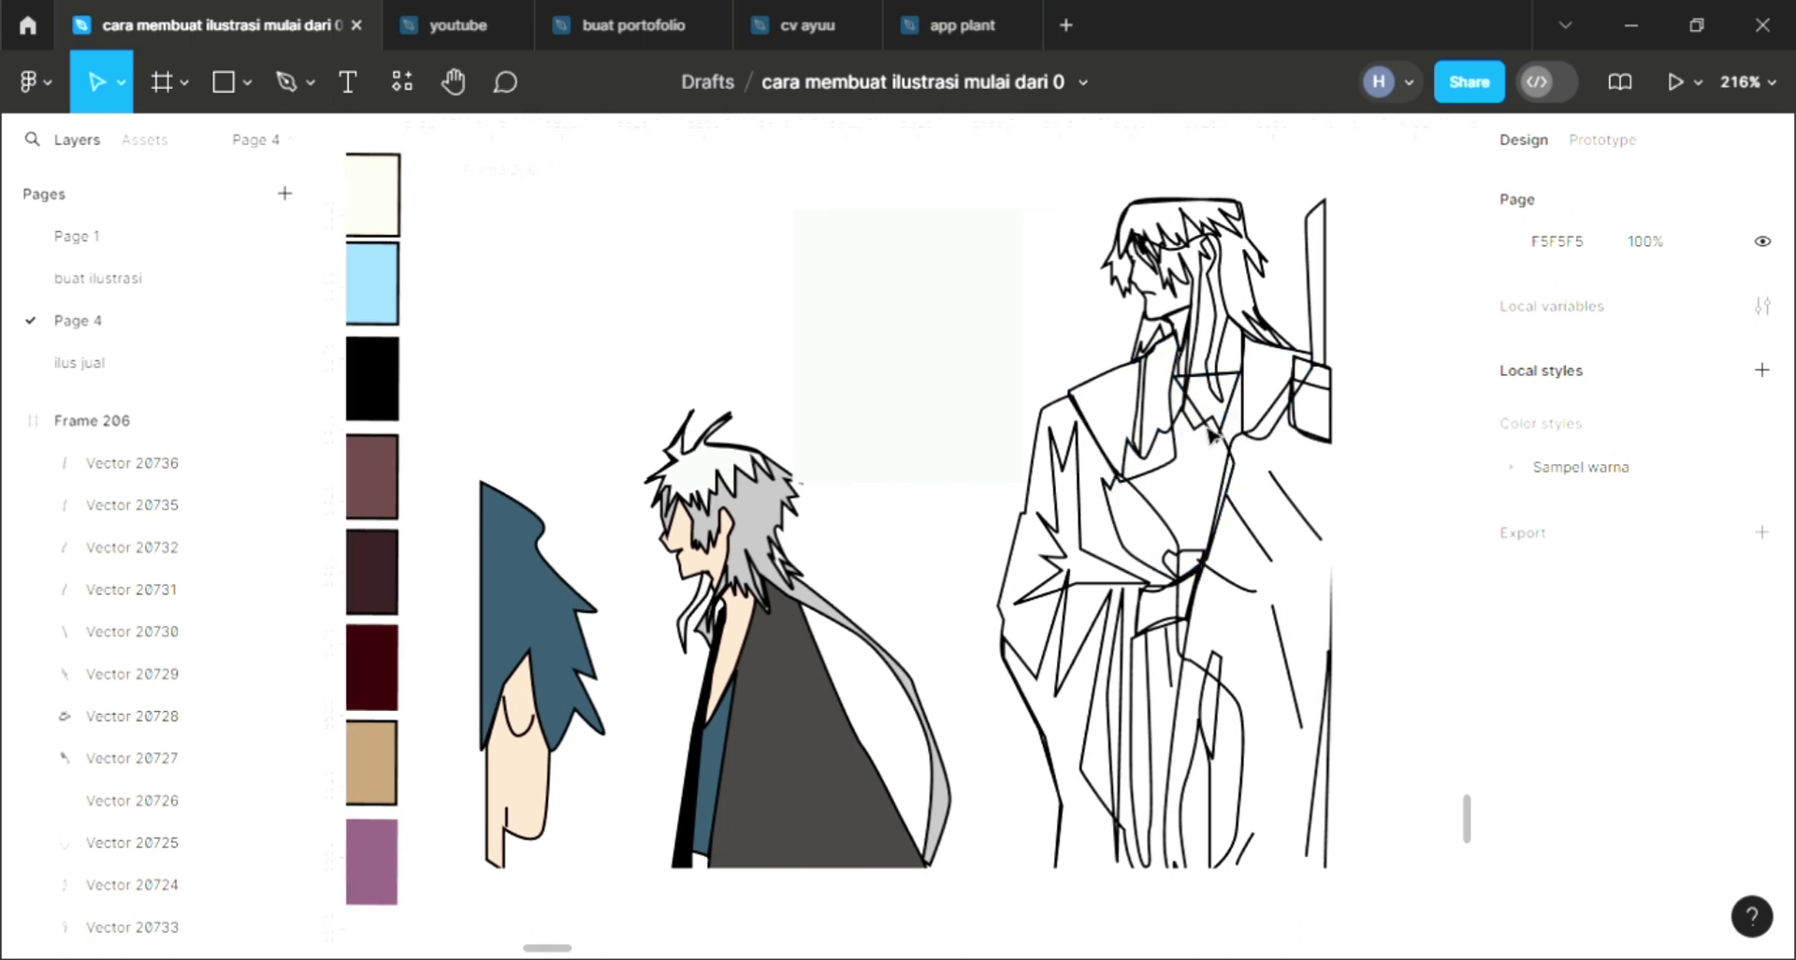
{"action": "scroll", "coordinate": [1206, 436], "scroll_direction": "up", "scroll_amount": 1}
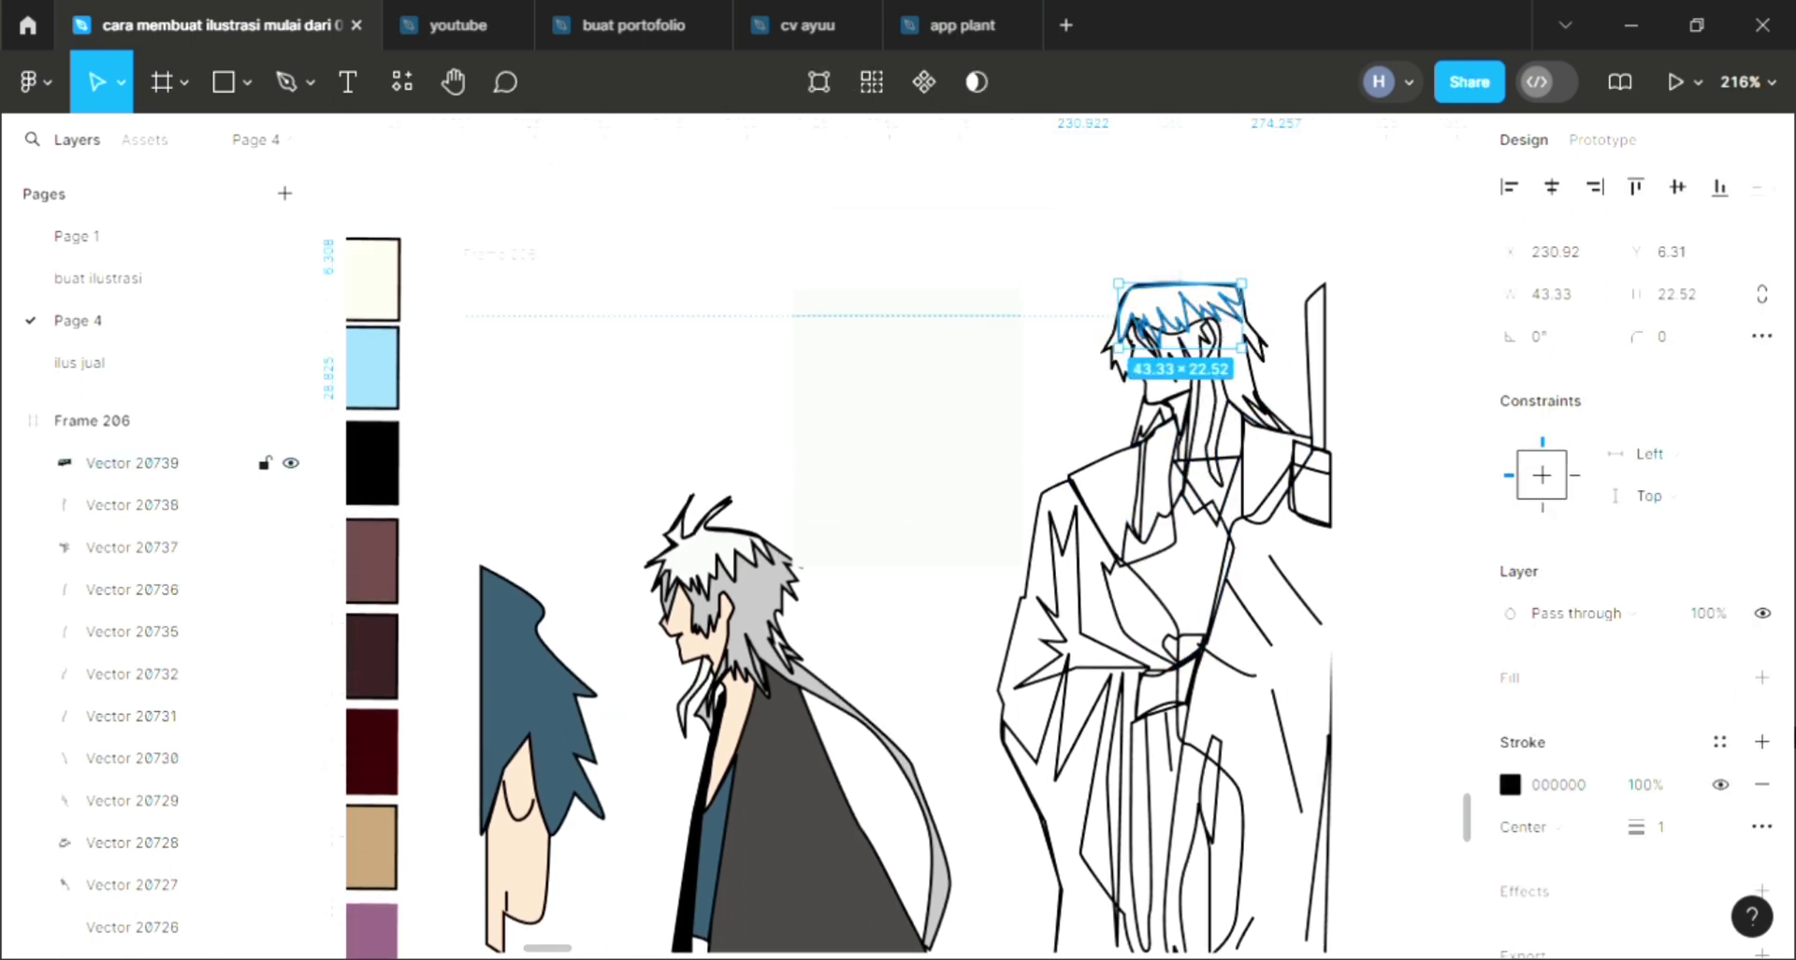
{"action": "left_click", "coordinate": [1762, 676]}
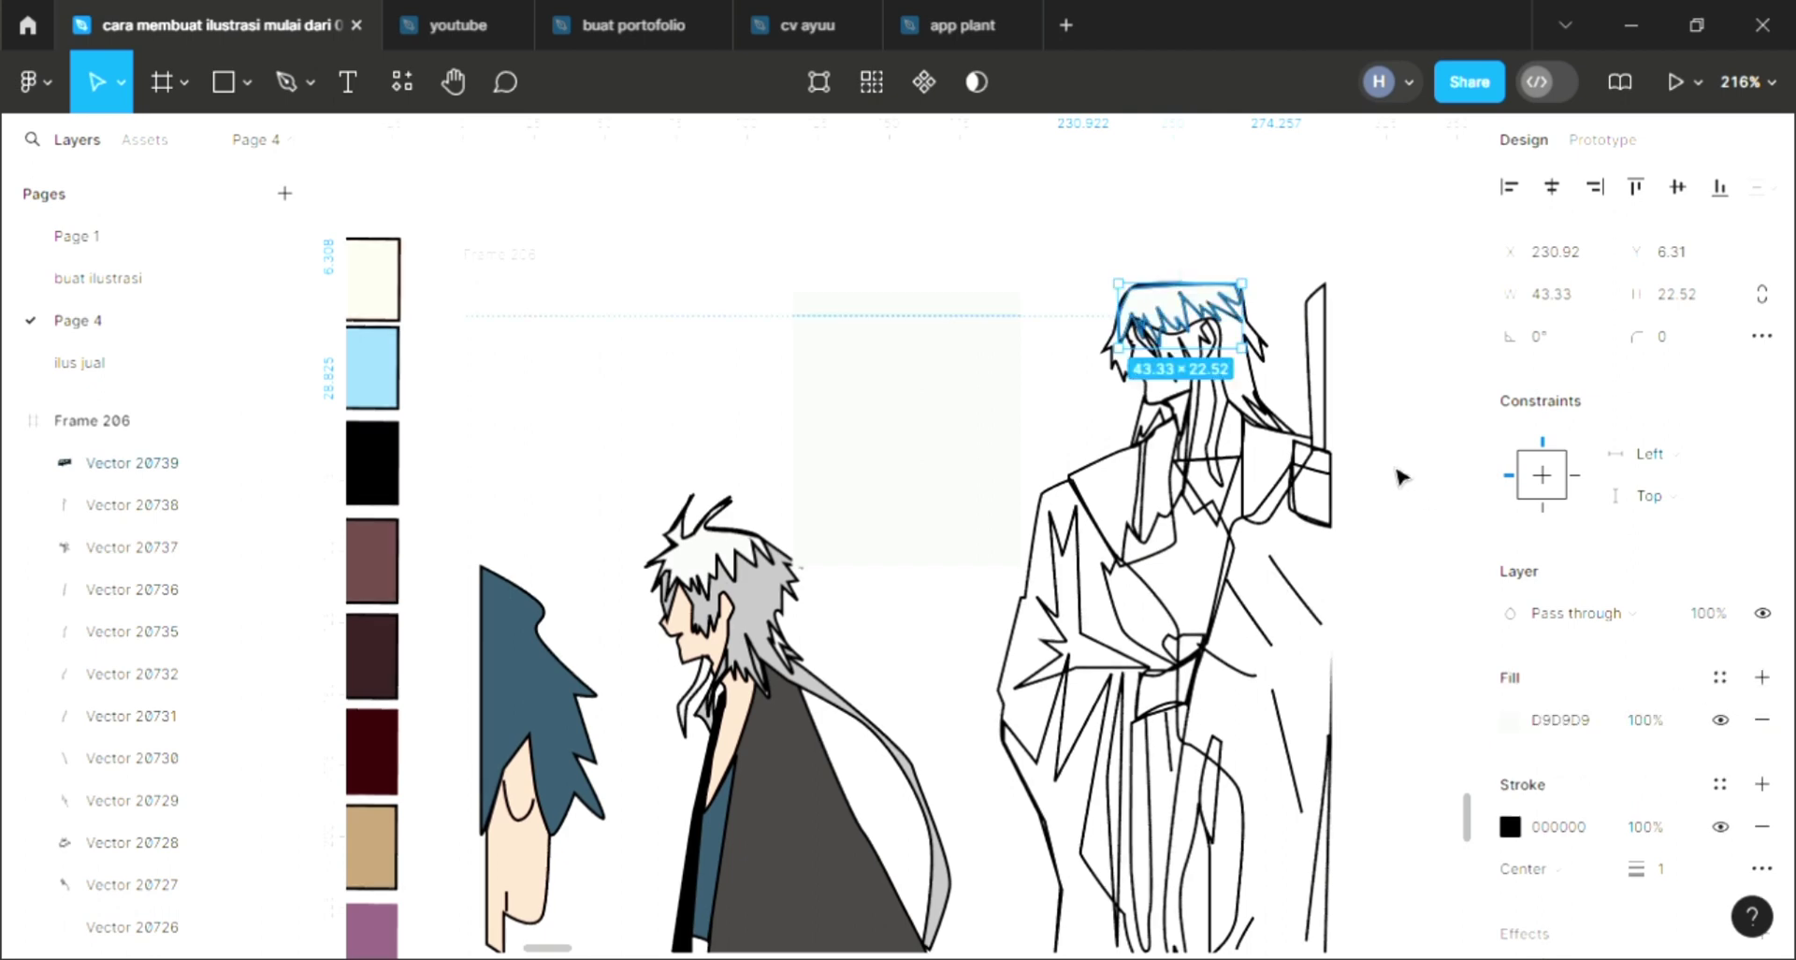
{"action": "left_click", "coordinate": [1279, 432]}
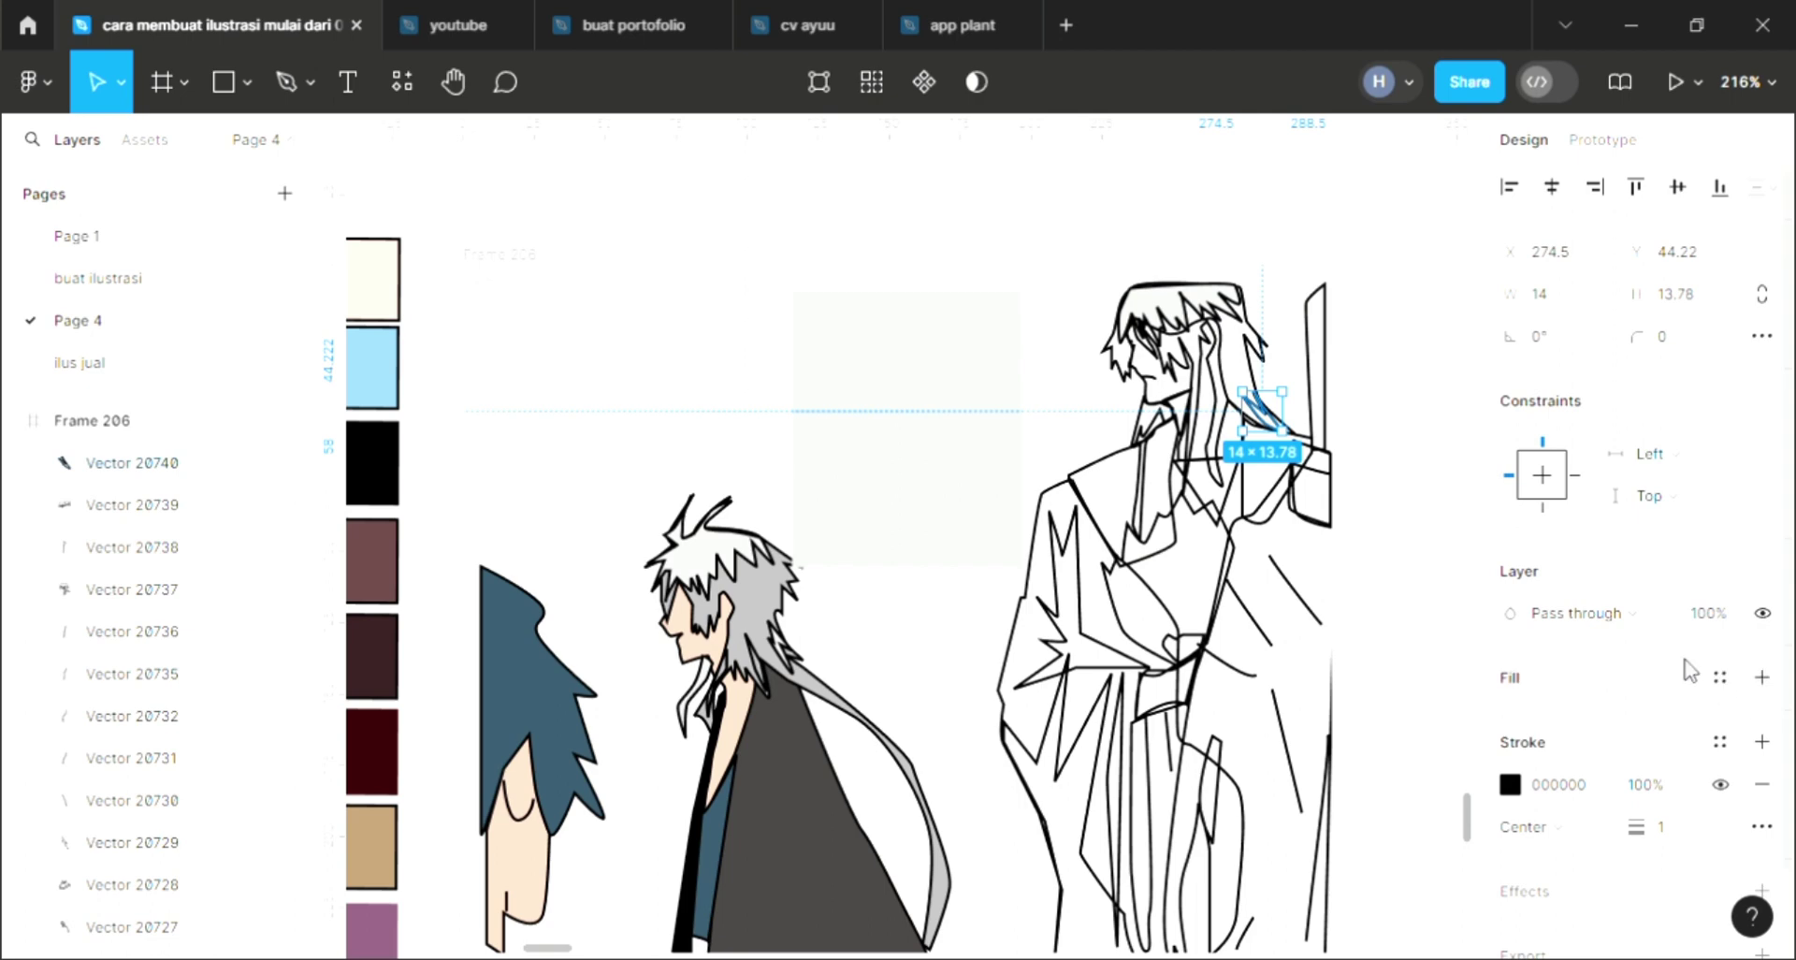
{"action": "left_click", "coordinate": [1762, 676]}
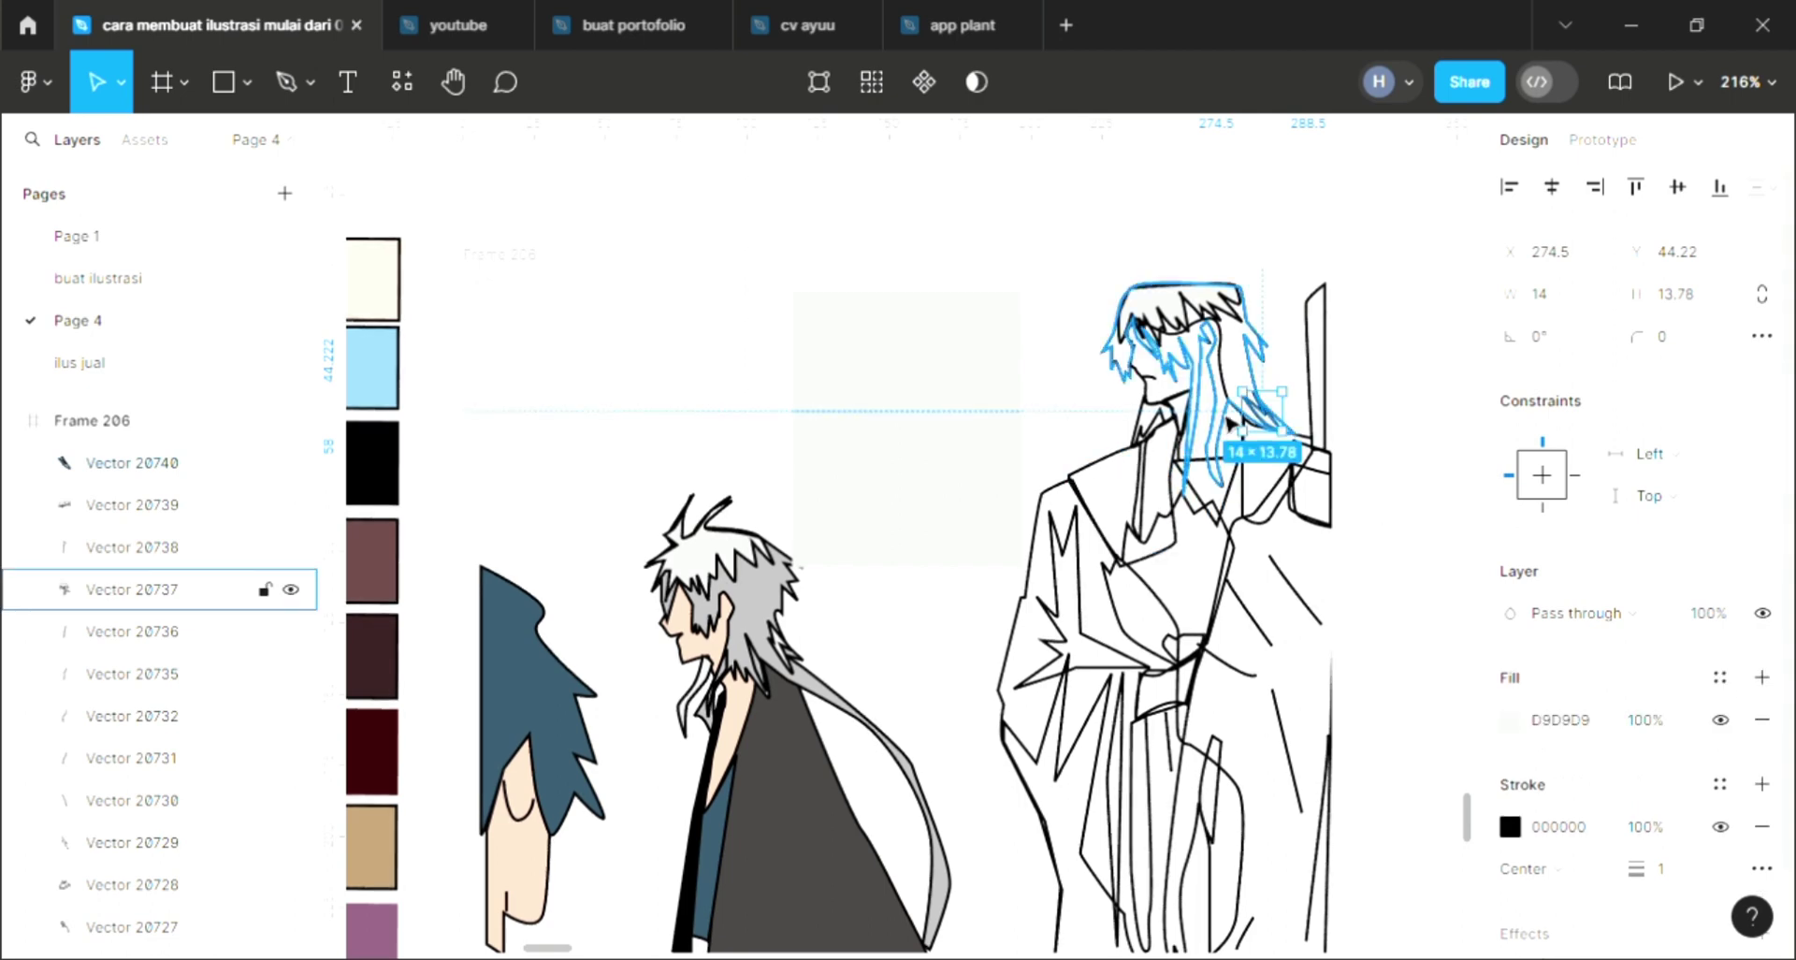
Fill the rightmost figure's main hair shape with D9D9D9 and overlay a second black fill at 20% opacity.
{"action": "left_click", "coordinate": [1300, 432]}
{"action": "left_click", "coordinate": [1759, 680]}
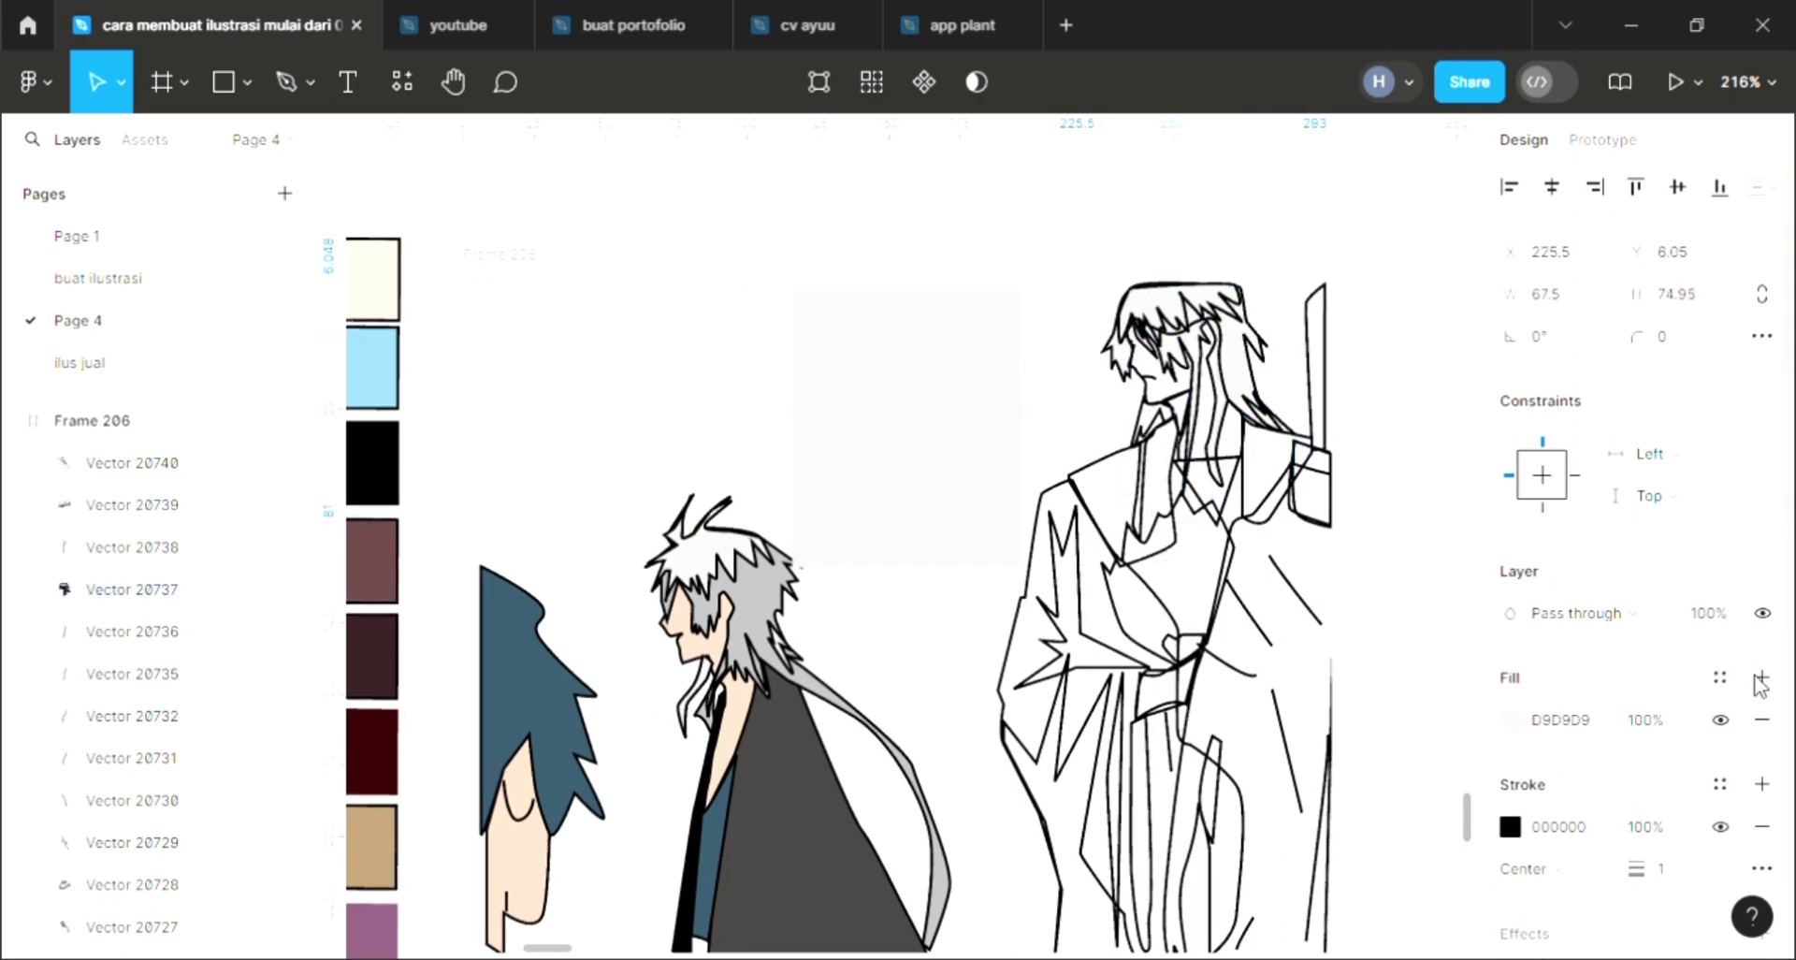
{"action": "left_click", "coordinate": [1759, 680]}
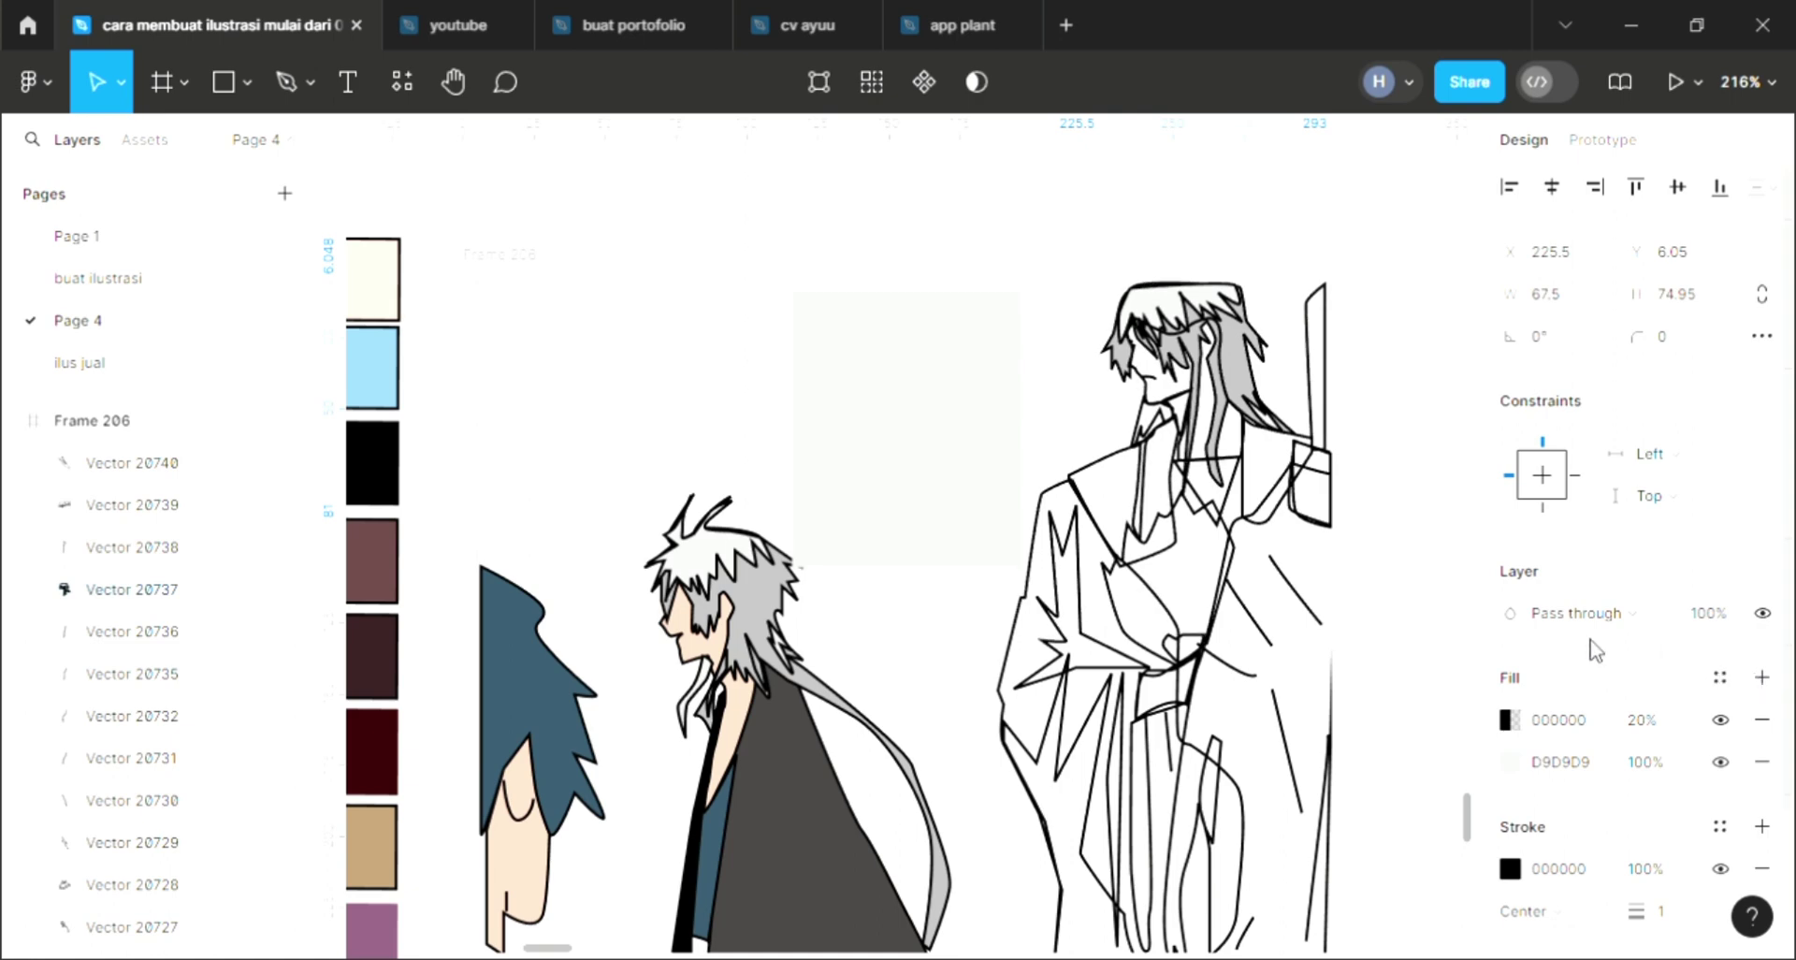
{"action": "key", "text": "ctrl+d"}
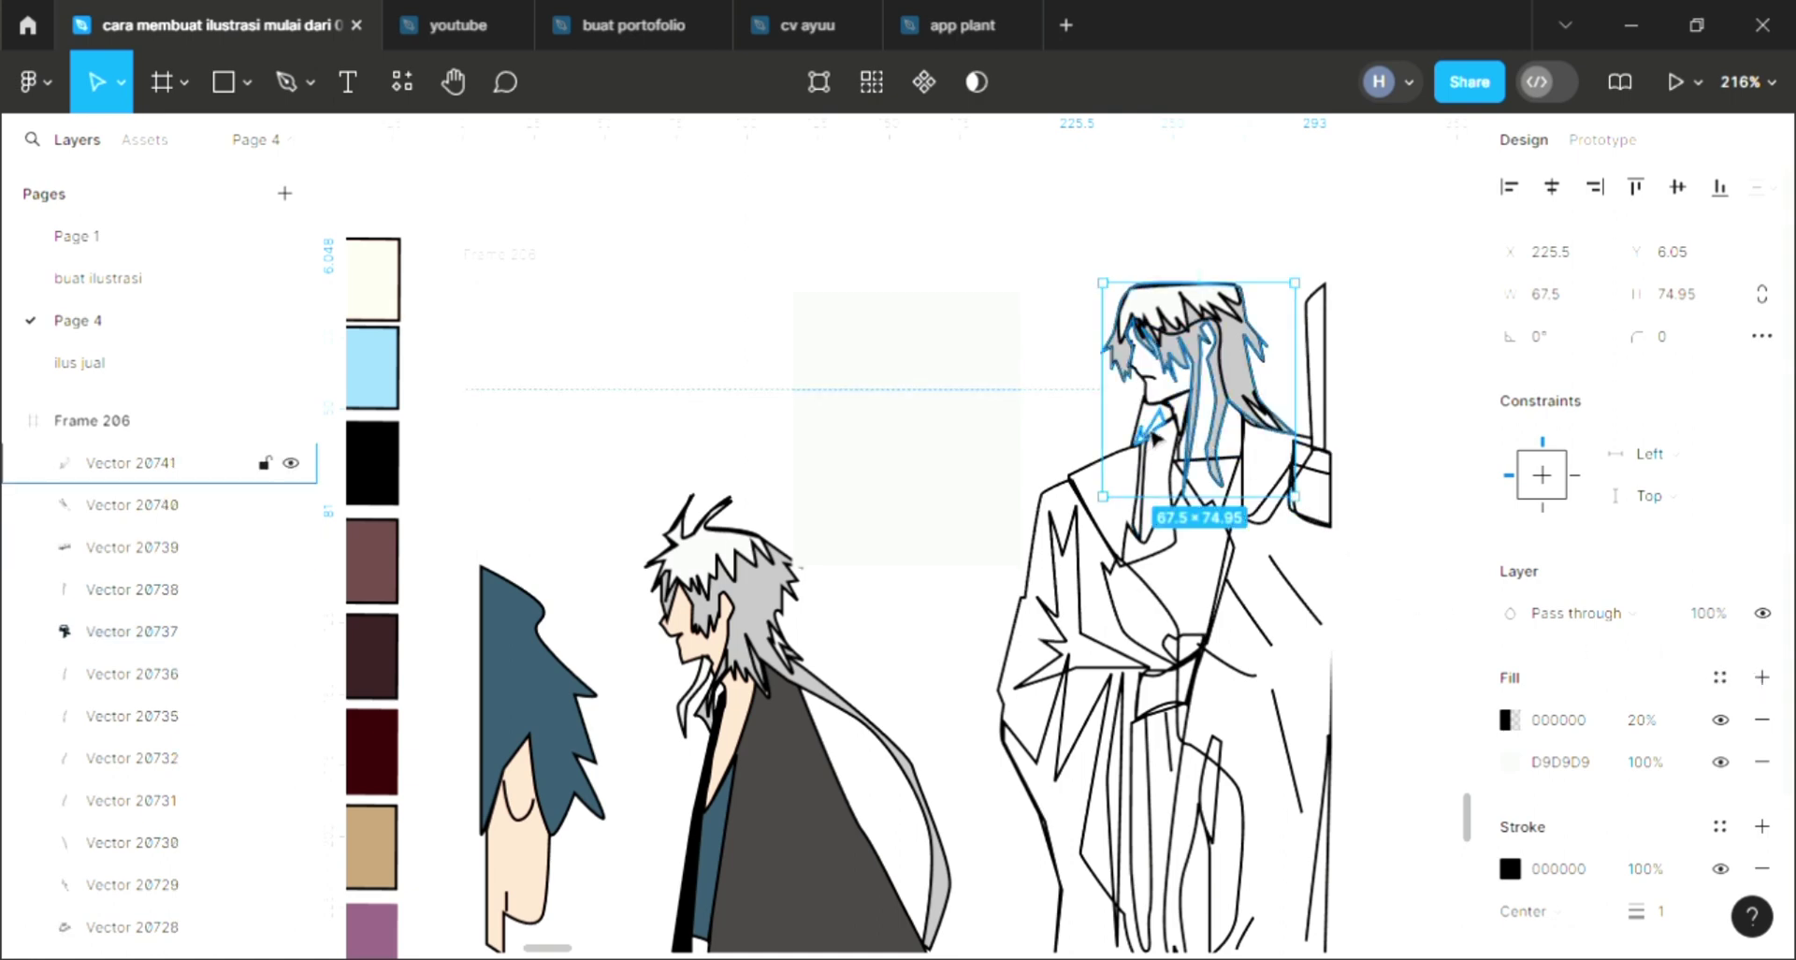
Fill the long hair strand hanging below the rightmost figure's chin with D9D9D9.
{"action": "left_click", "coordinate": [1023, 453]}
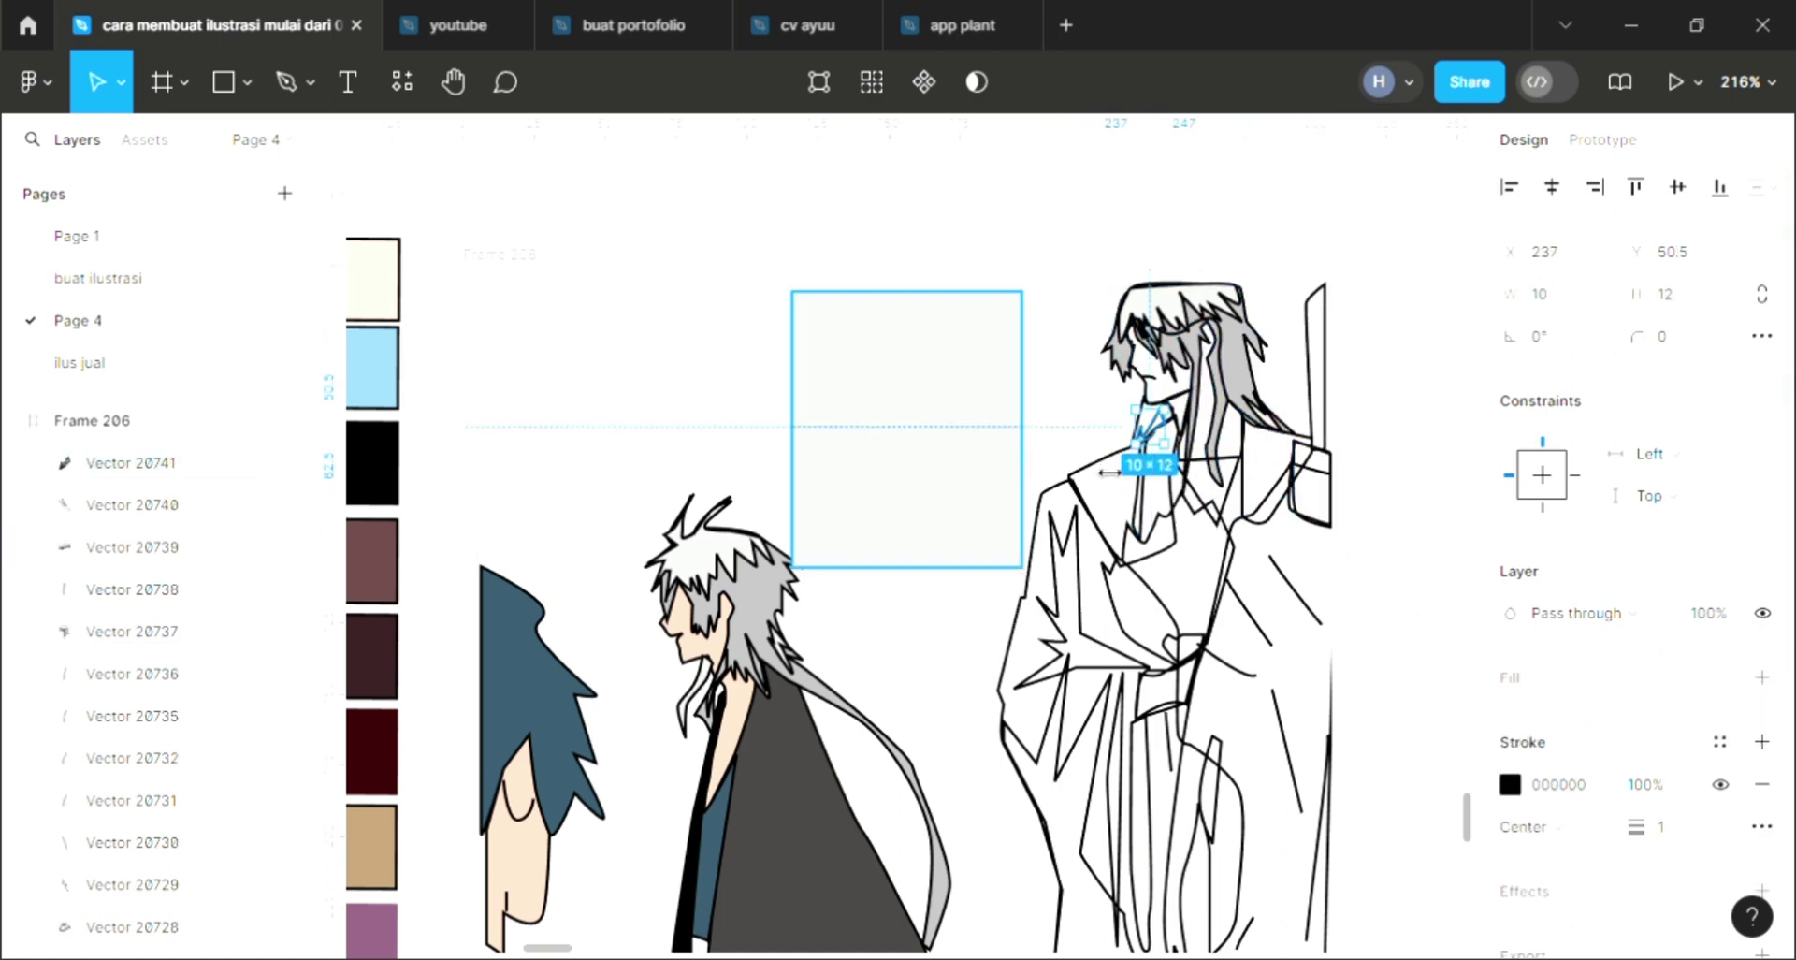
{"action": "left_click", "coordinate": [1156, 512]}
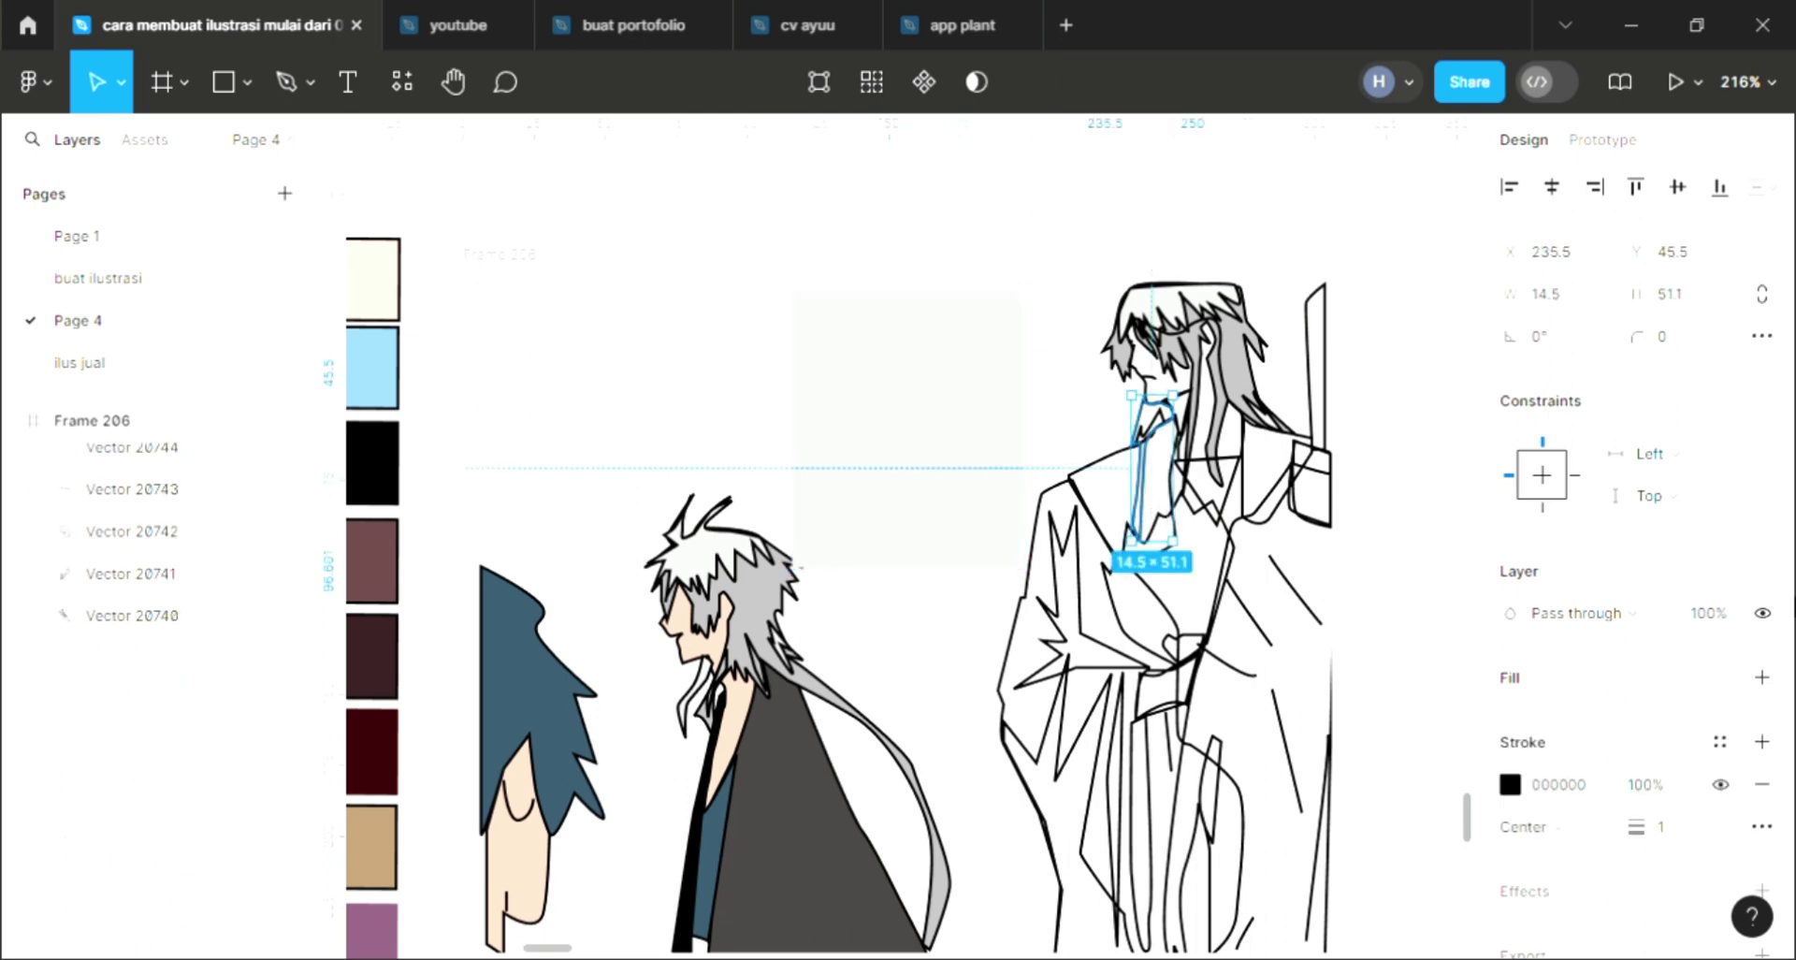
{"action": "left_click", "coordinate": [1762, 677]}
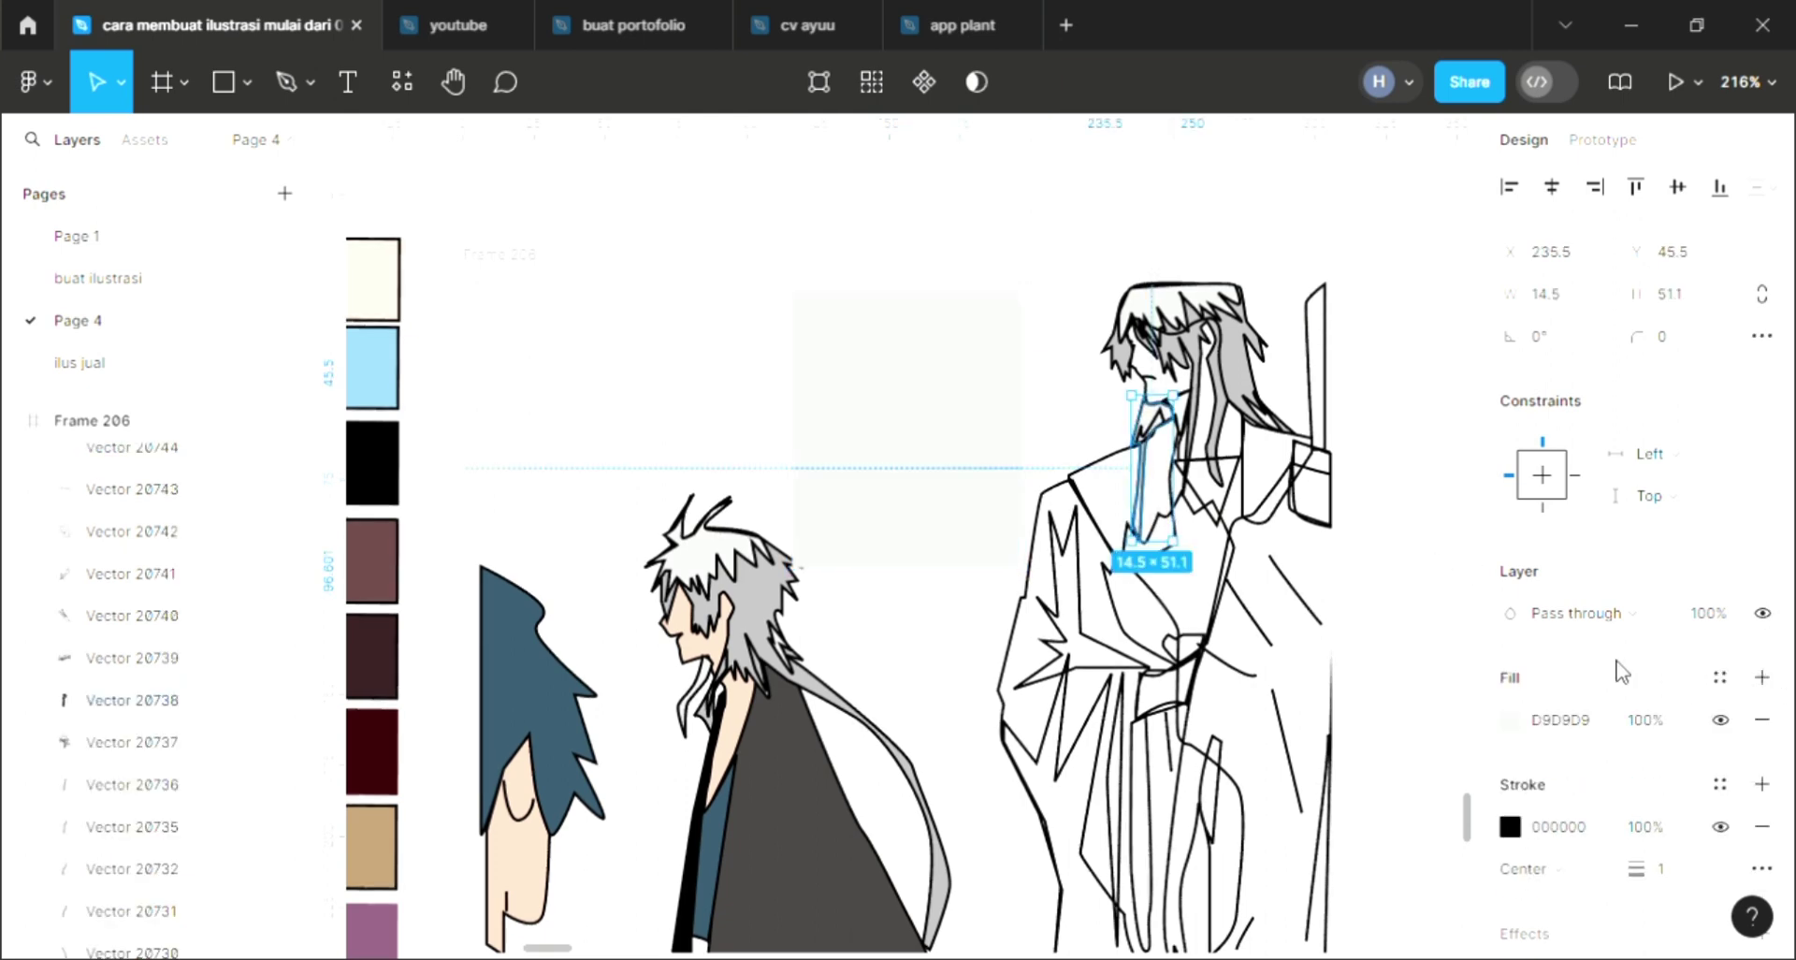
Fill the small strand under the rightmost figure's chin with D9D9D9 plus a black overlay at 20% opacity.
{"action": "left_click", "coordinate": [1152, 428]}
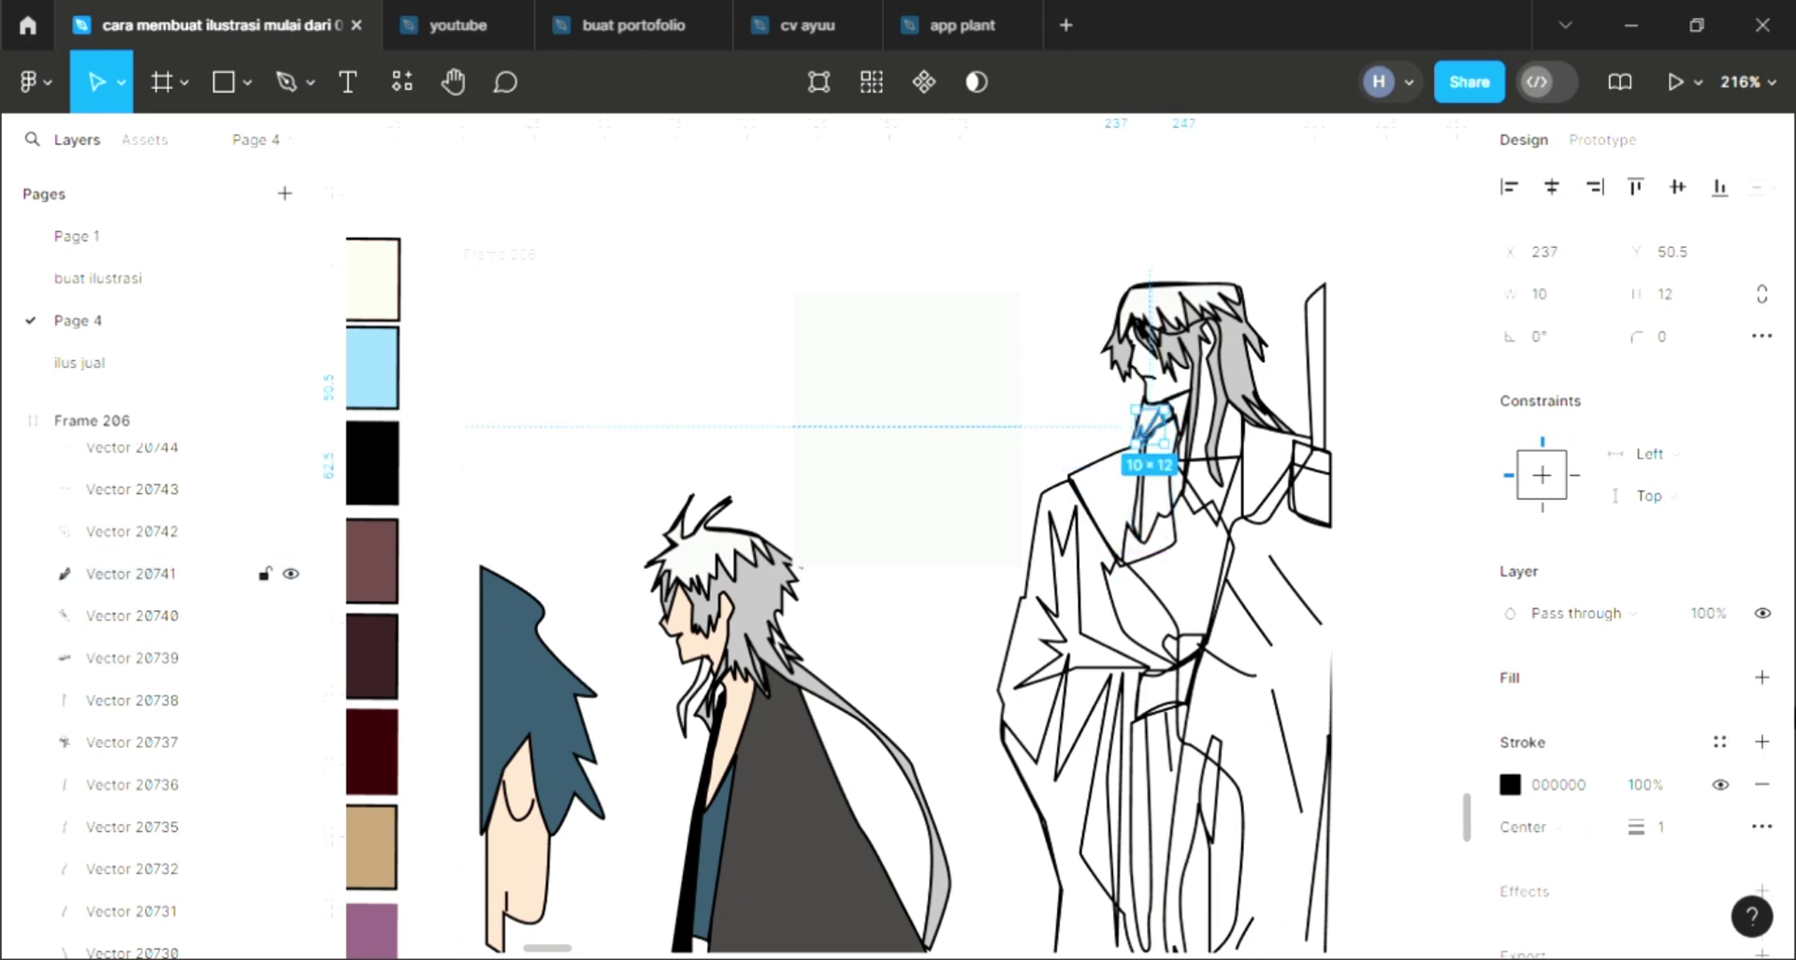
{"action": "left_click", "coordinate": [1762, 677]}
{"action": "left_click", "coordinate": [1762, 678]}
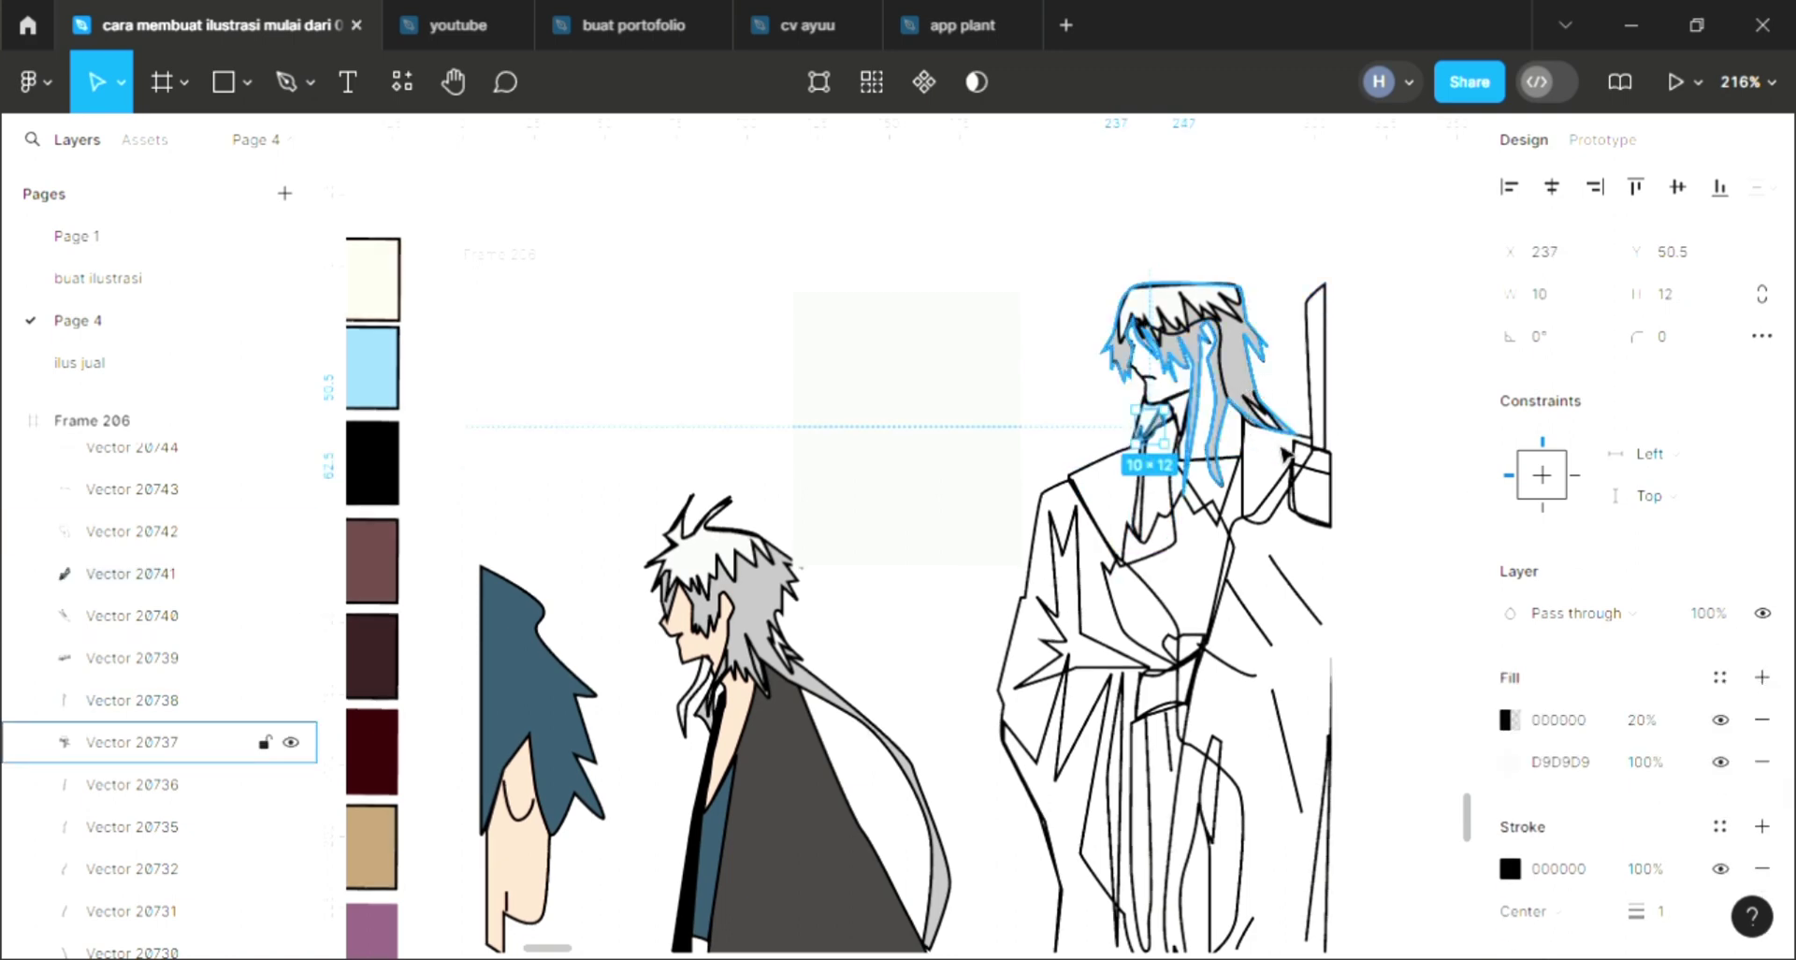
Fill the rightmost figure's front collar shape with the dark grey 424040 and send it to the back.
{"action": "left_click", "coordinate": [1081, 490]}
{"action": "left_click", "coordinate": [1114, 485]}
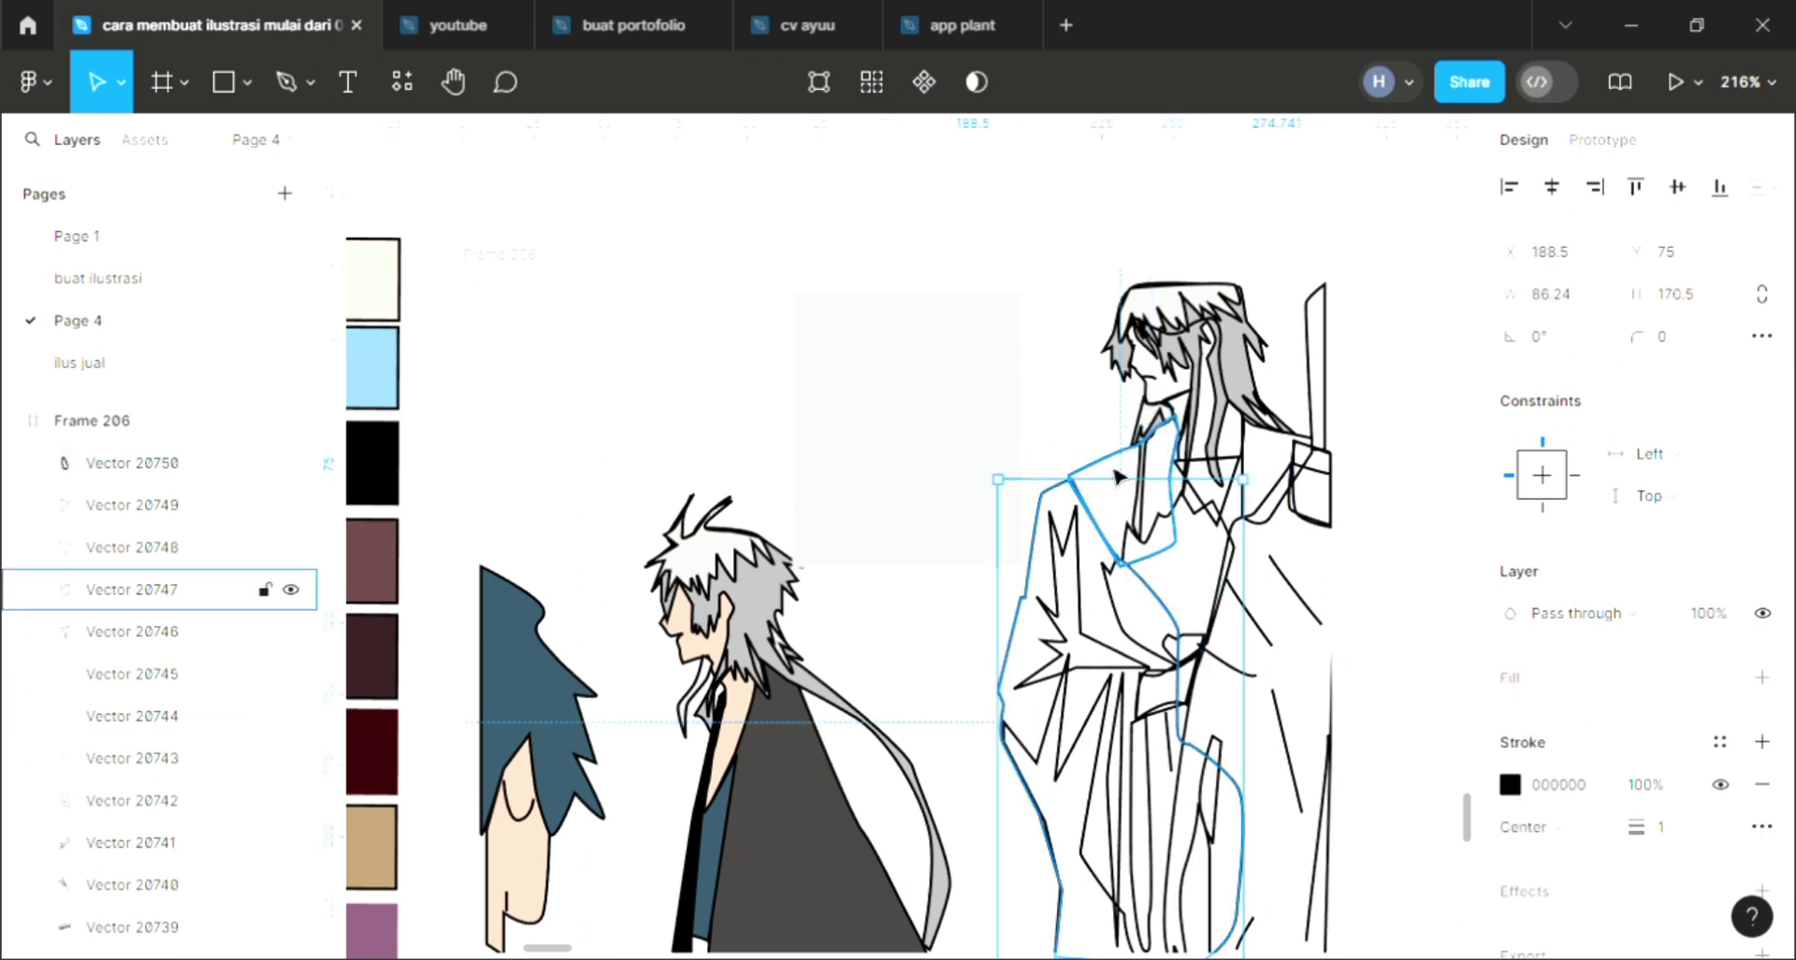
{"action": "left_click", "coordinate": [1761, 676]}
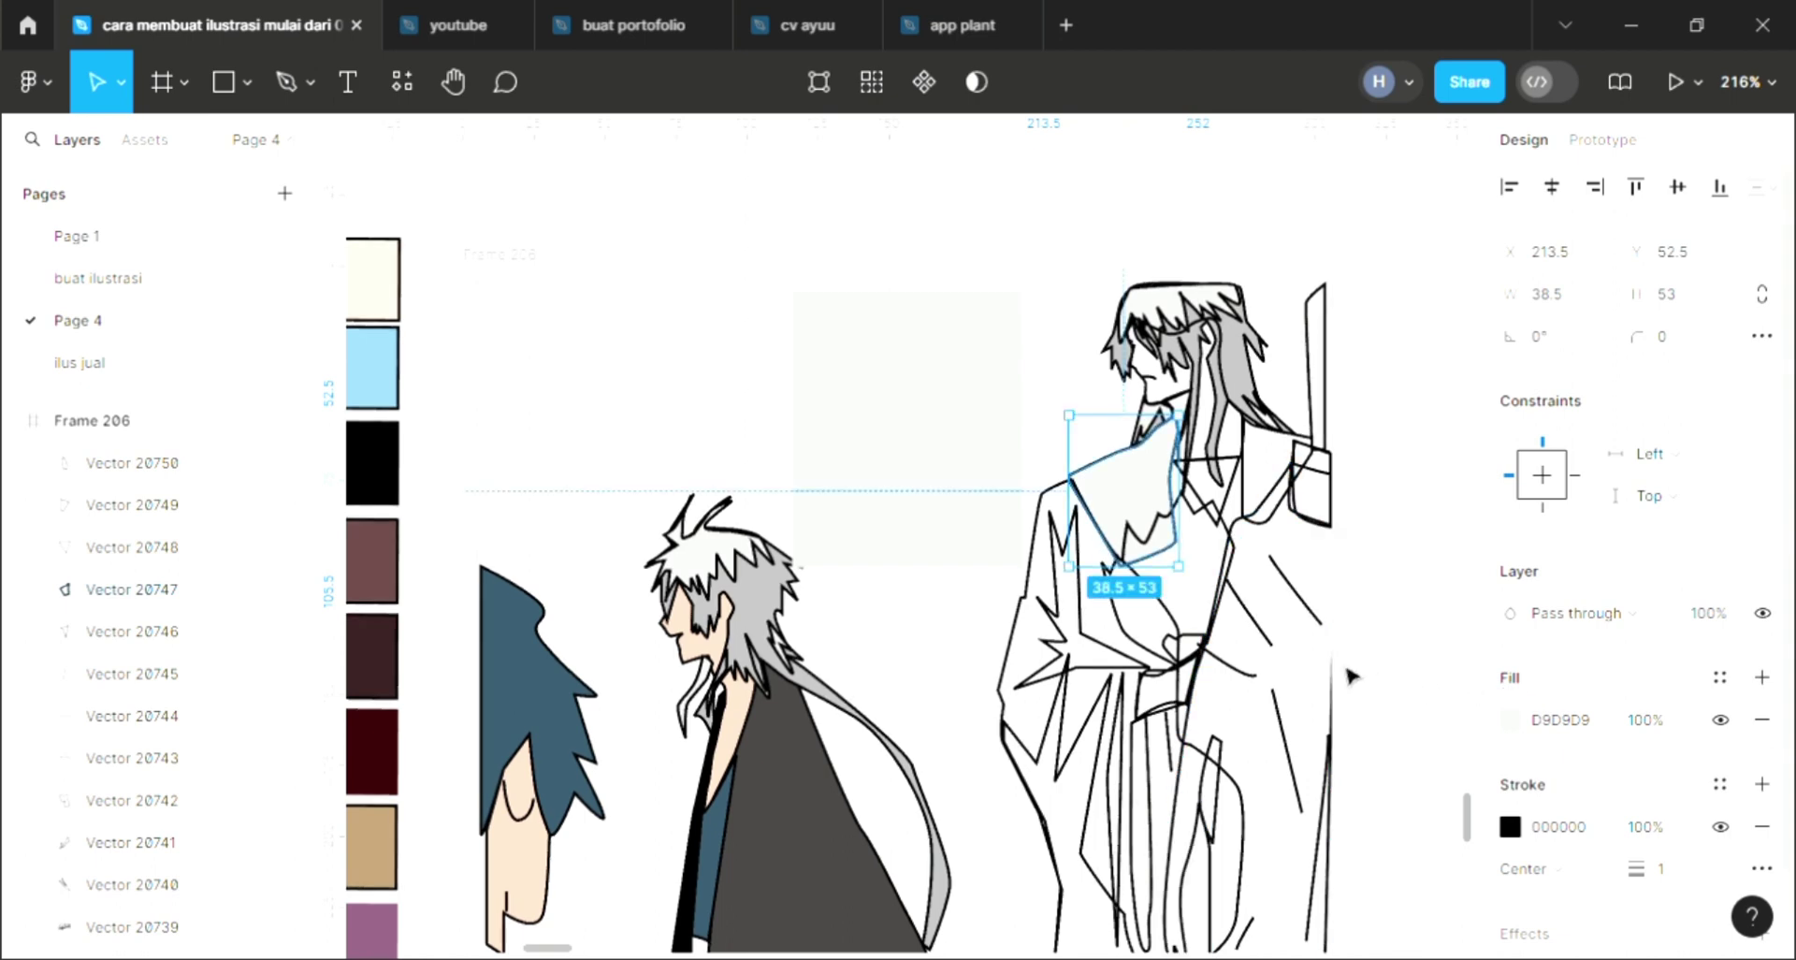
{"action": "key", "text": "ctrl+shift+["}
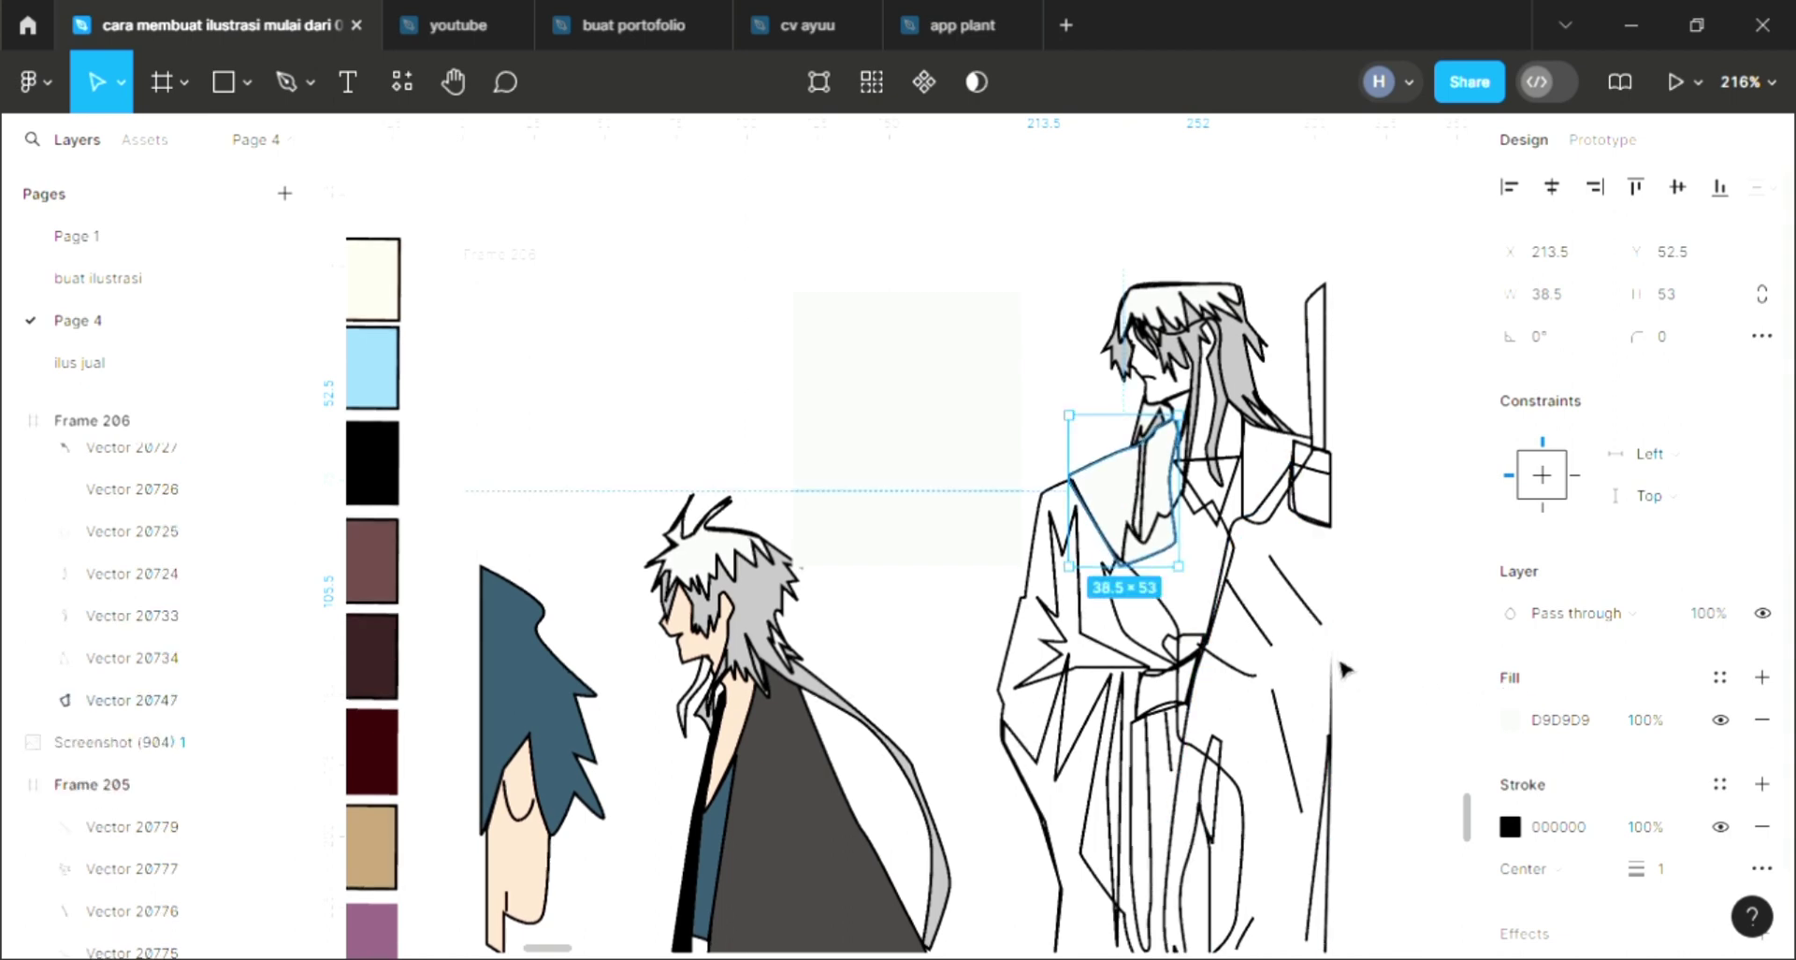
{"action": "key", "text": "i"}
{"action": "left_click", "coordinate": [1264, 480]}
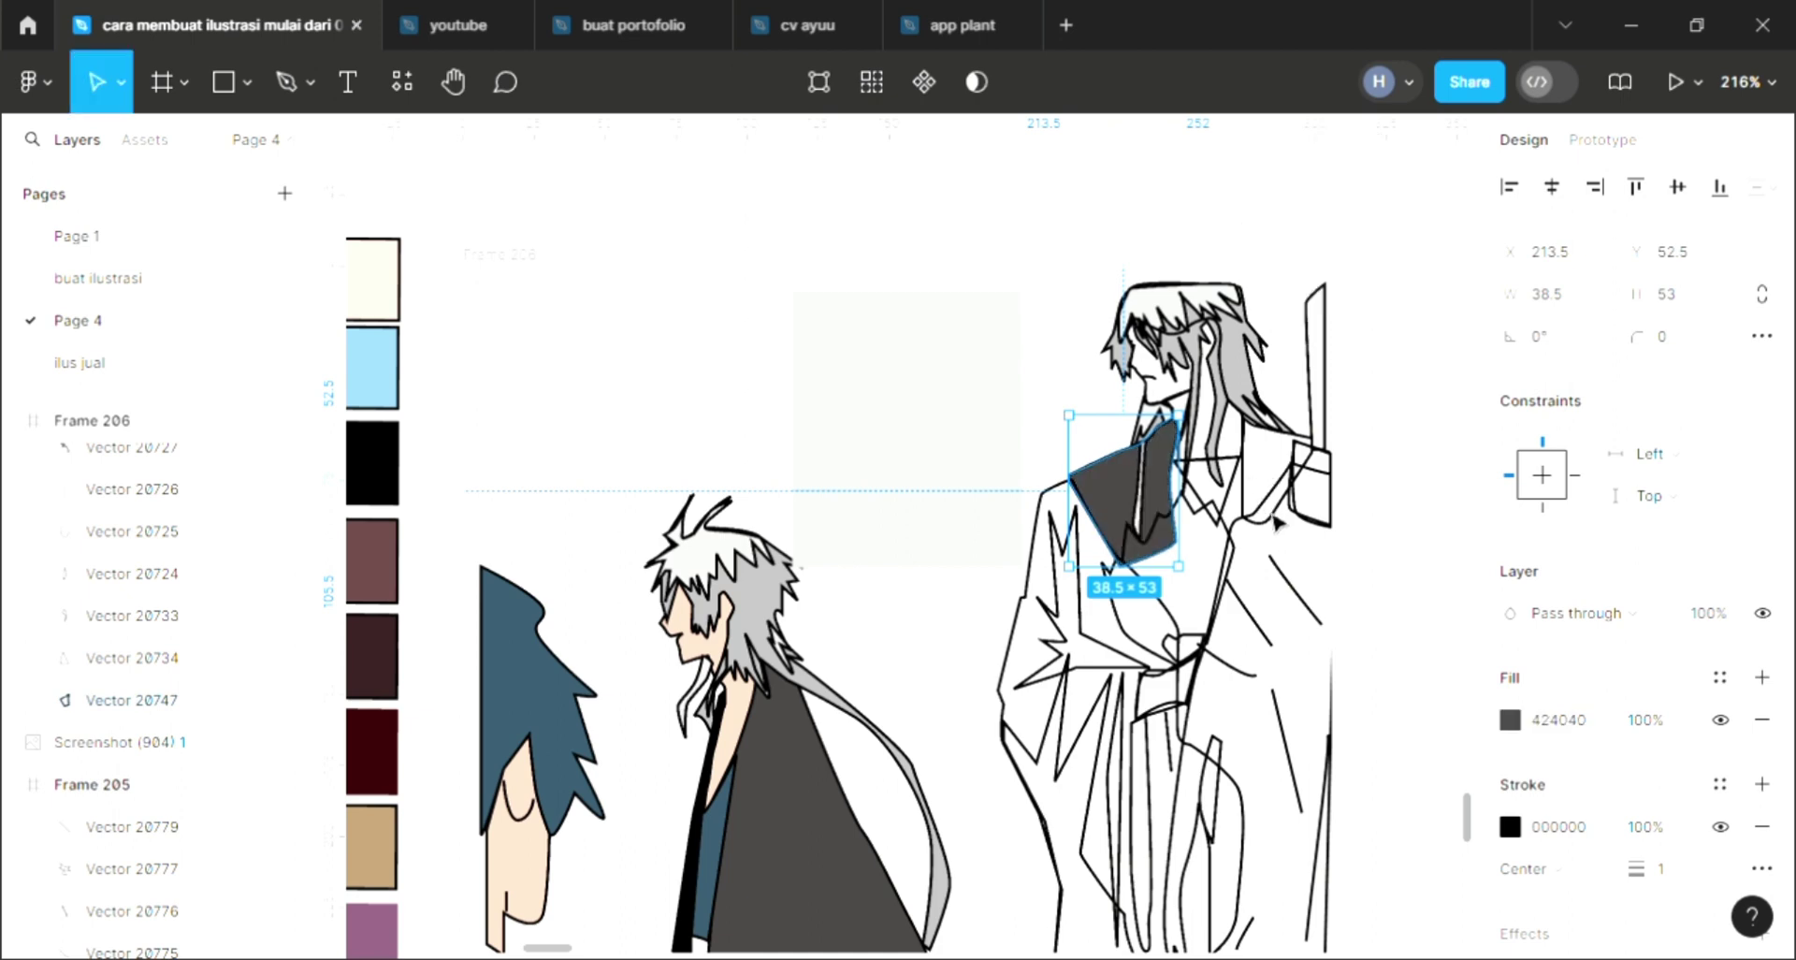
Fill the collar shape over the rightmost figure's back shoulder with the sampled grey A3A3A3.
{"action": "left_click", "coordinate": [1314, 463]}
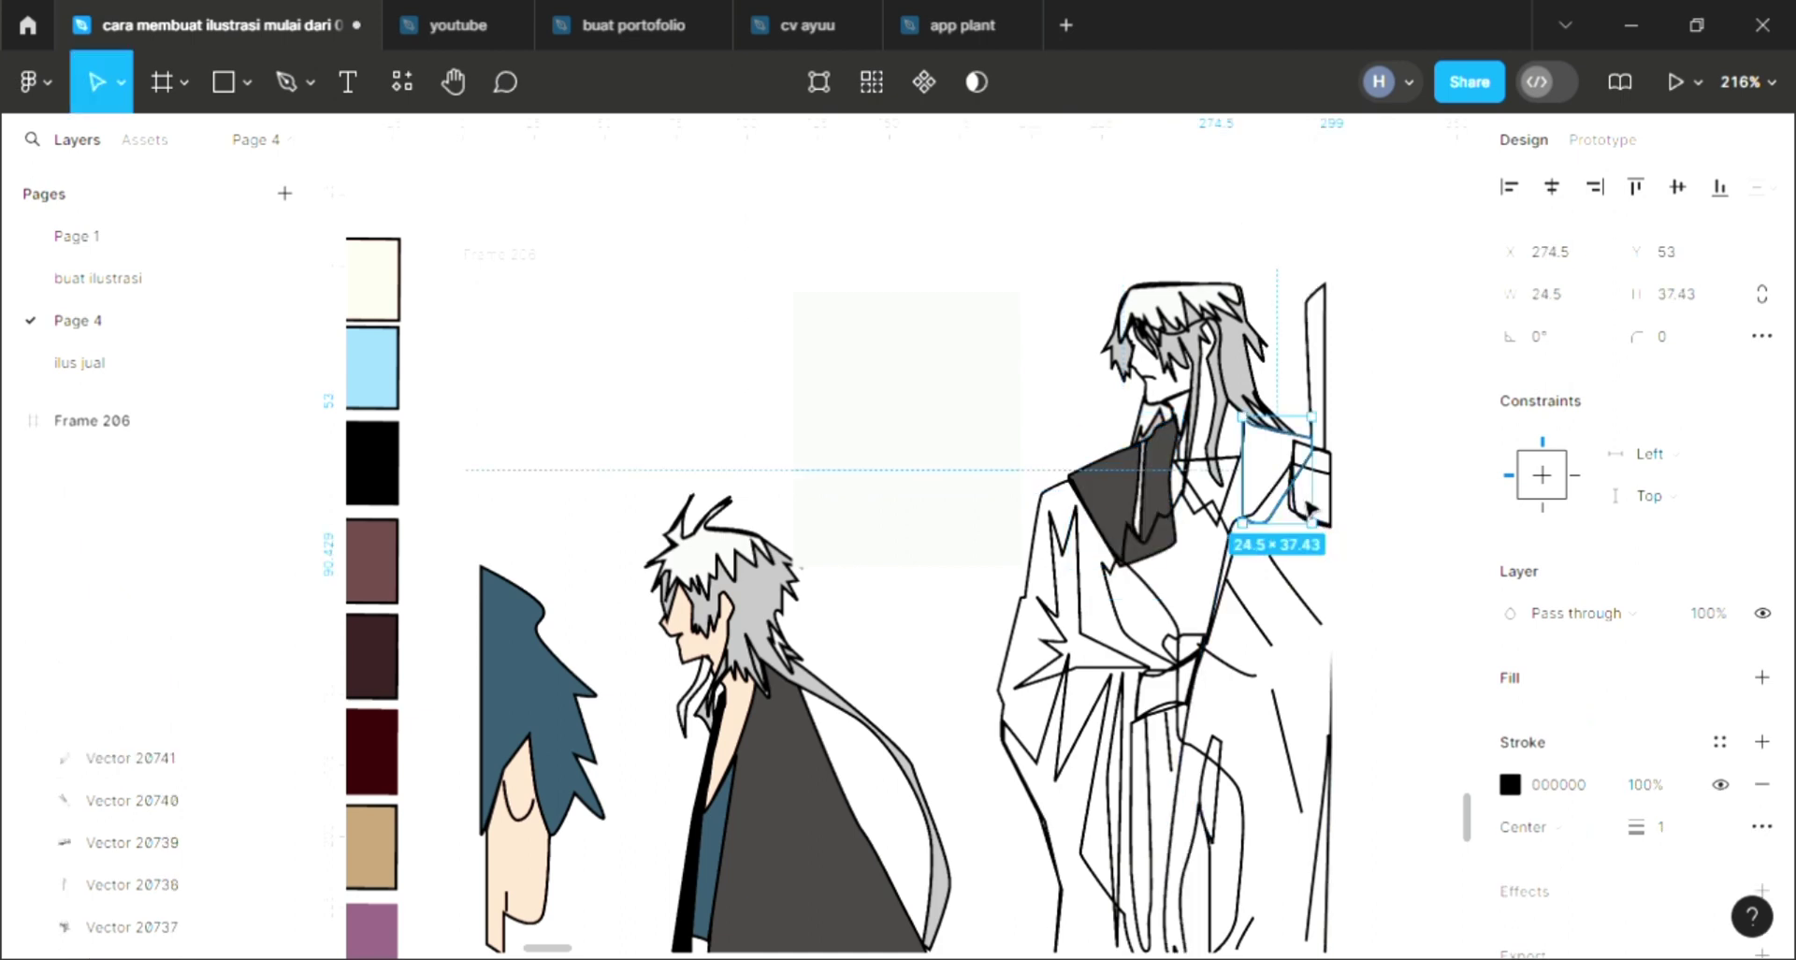
{"action": "left_click", "coordinate": [1321, 378]}
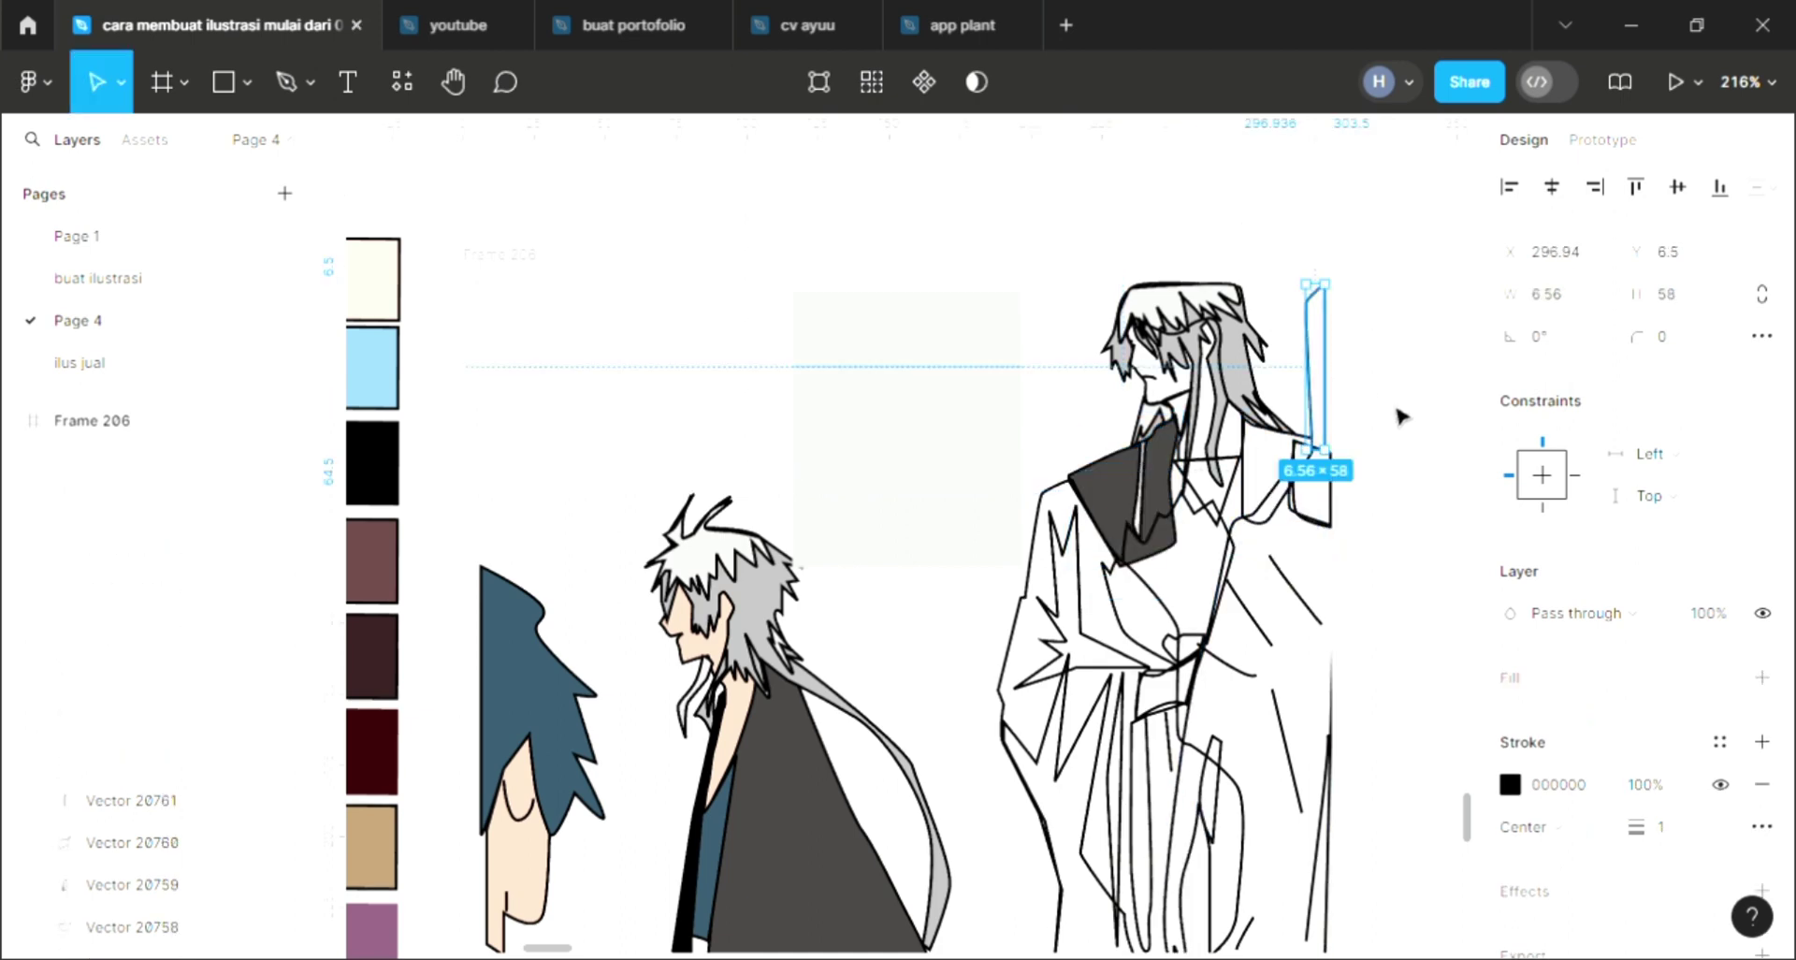
{"action": "left_click", "coordinate": [1251, 496]}
{"action": "left_click", "coordinate": [1263, 501]}
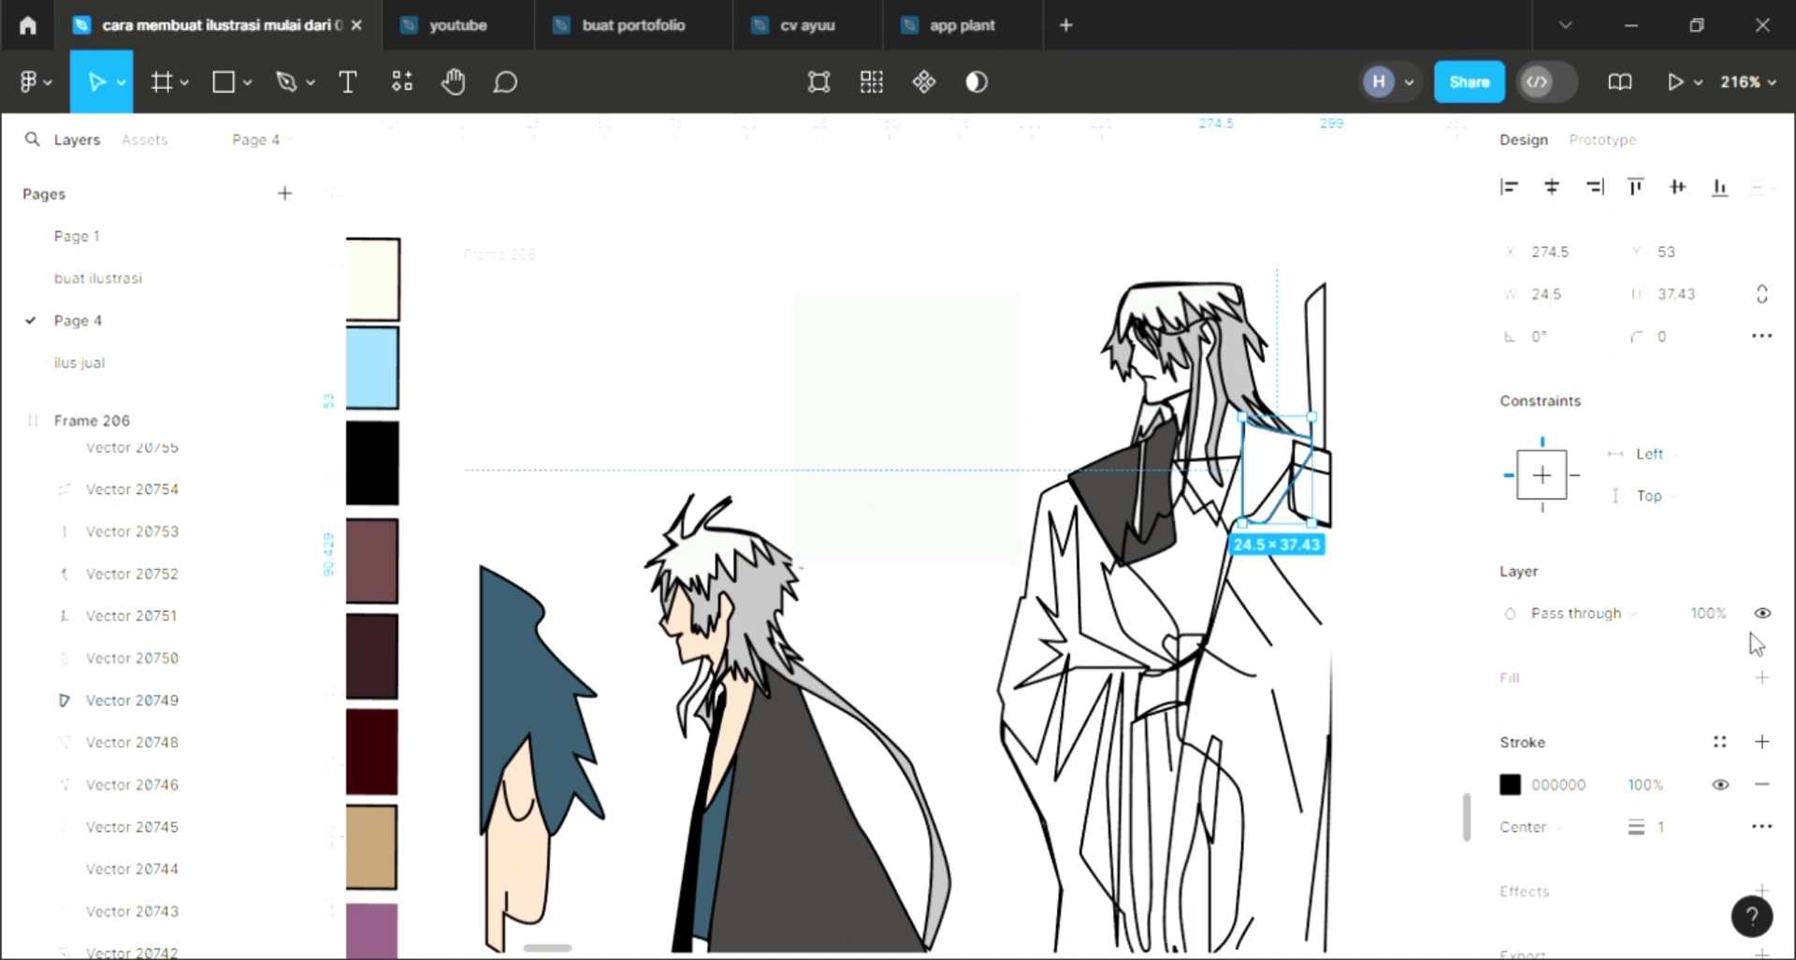
{"action": "left_click", "coordinate": [1761, 677]}
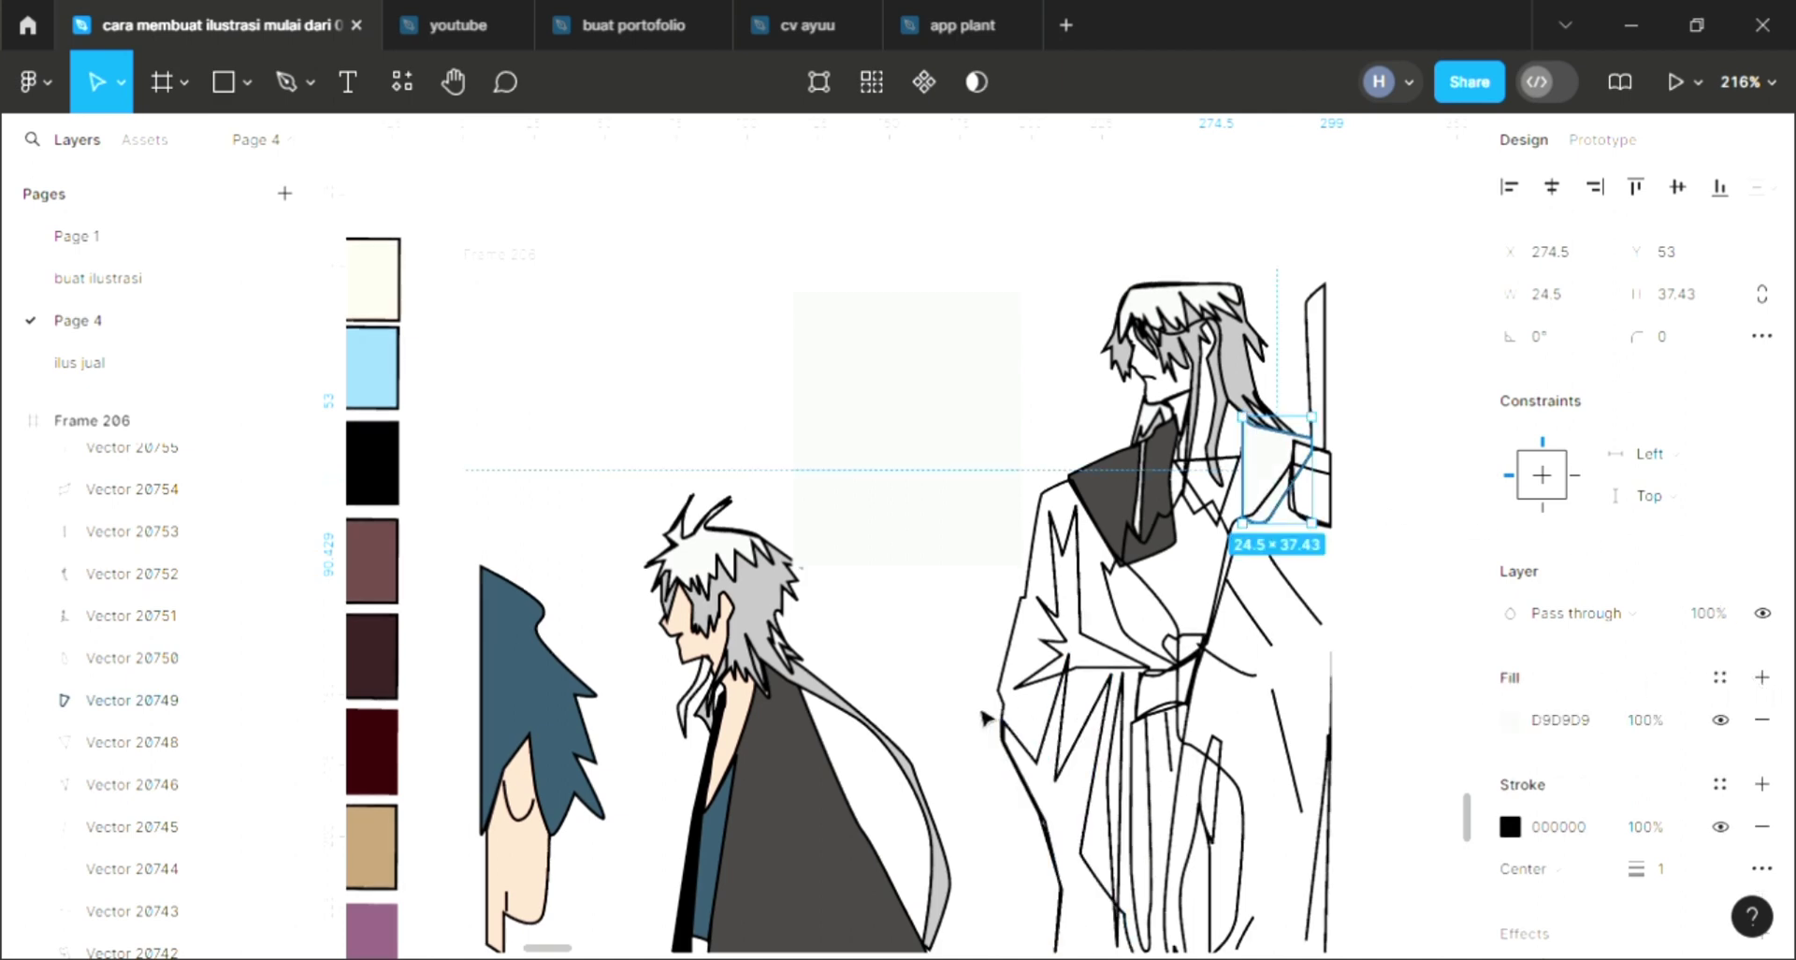
{"action": "key", "text": "i"}
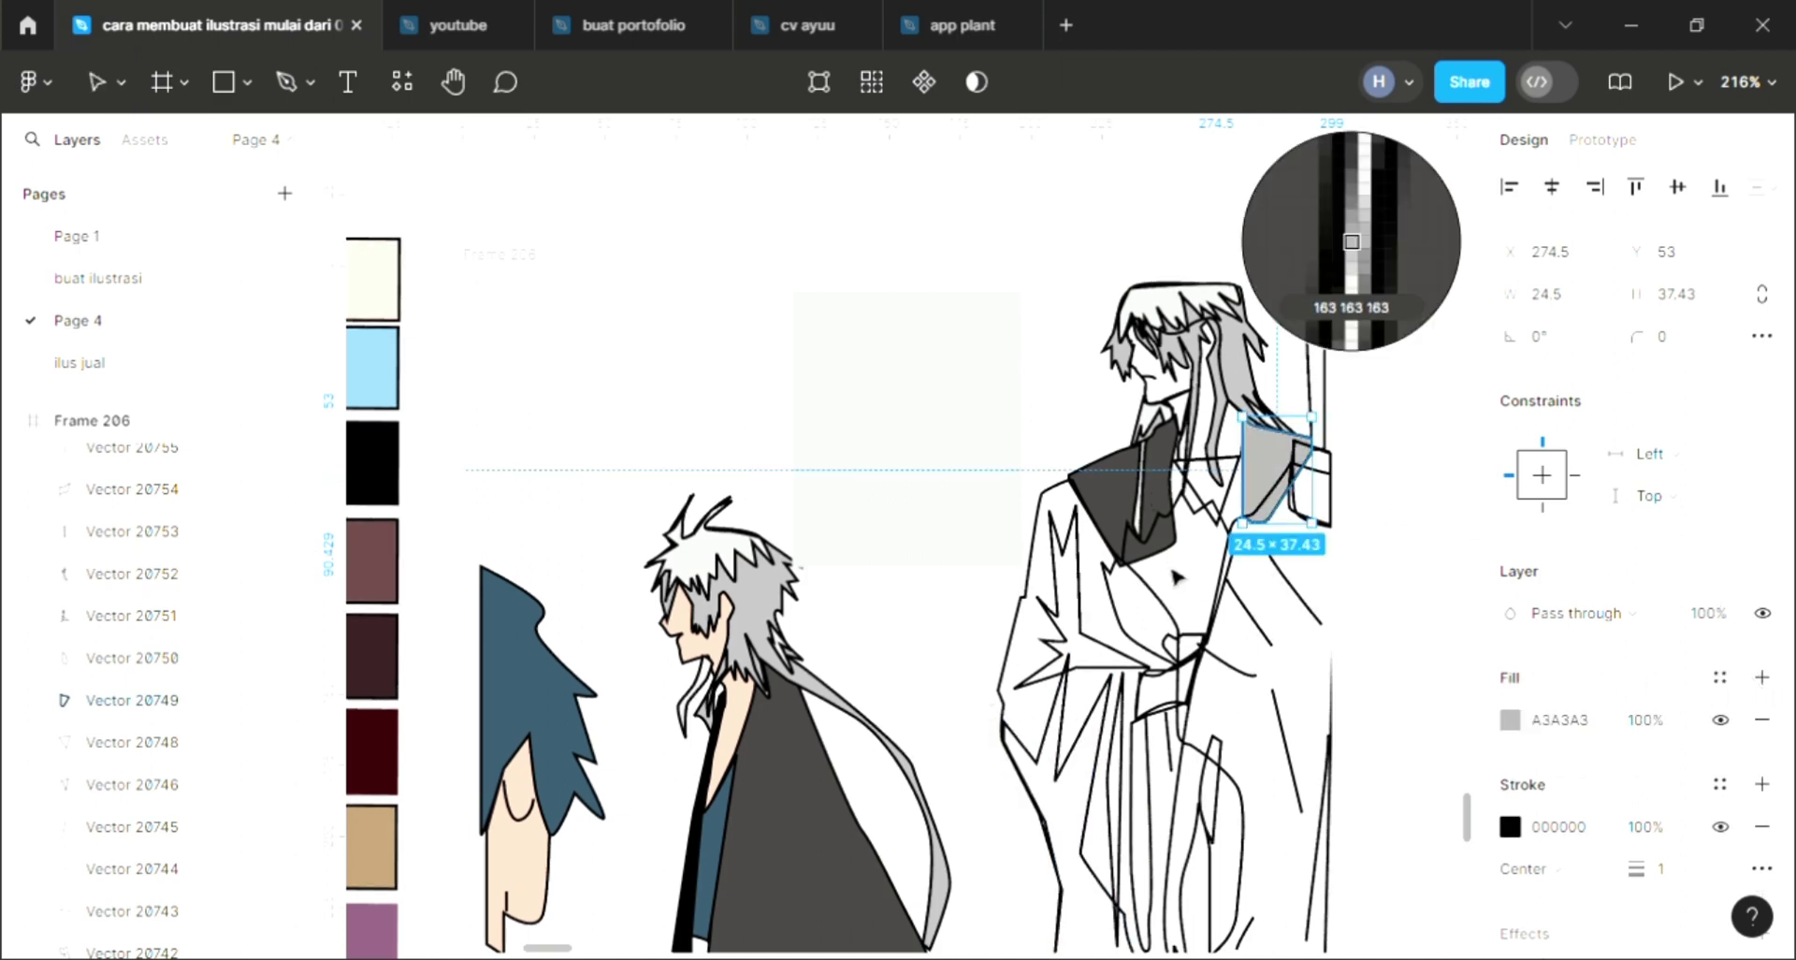
{"action": "left_click", "coordinate": [1351, 241]}
Fill the rightmost figure's chest shape below the collar with white FFFFFF.
{"action": "left_click", "coordinate": [1225, 552]}
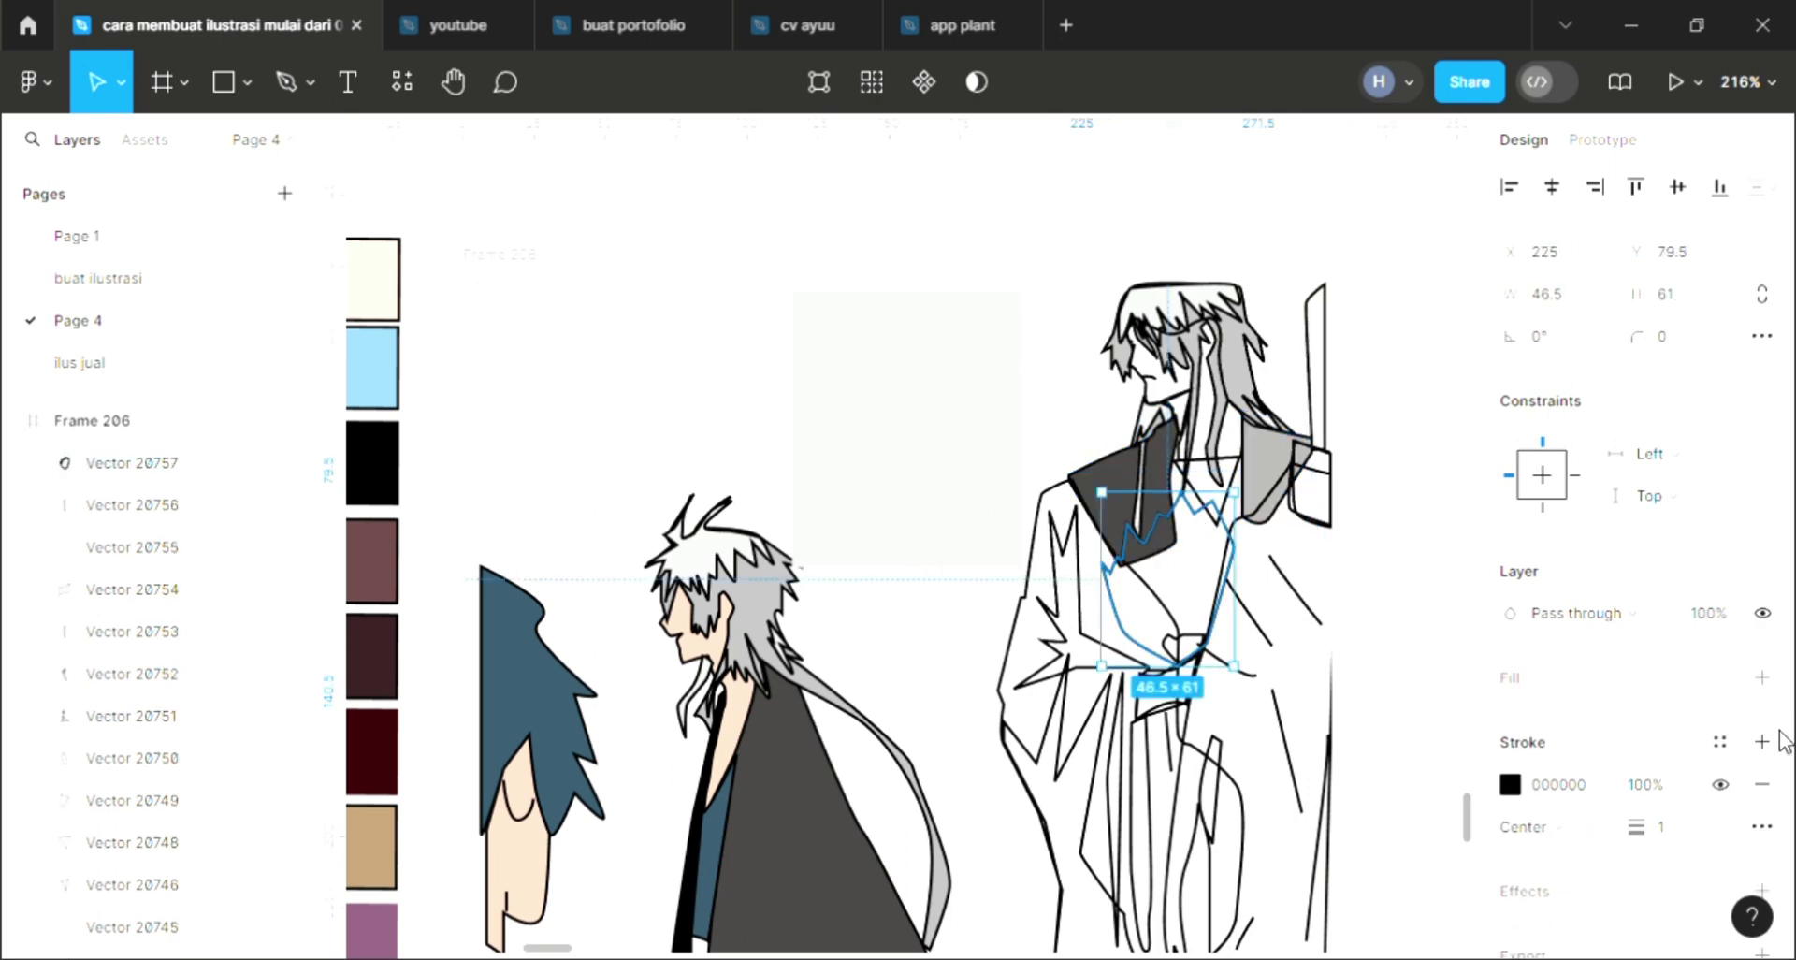
{"action": "left_click", "coordinate": [1761, 677]}
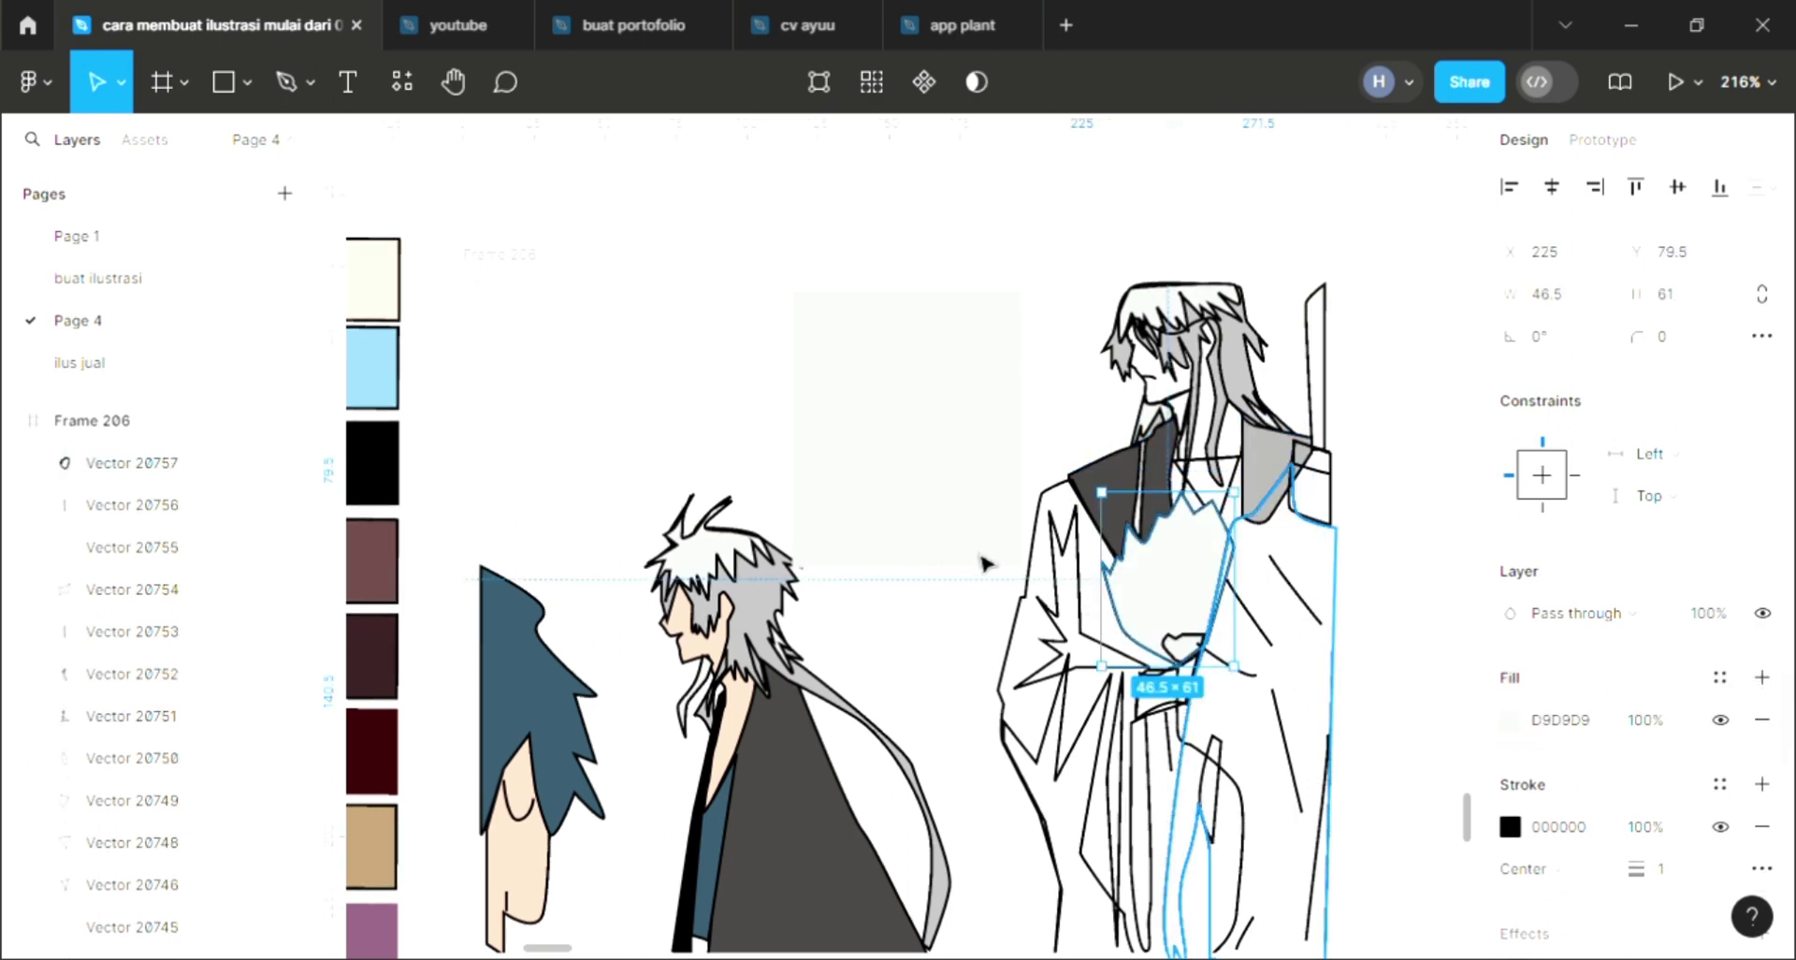
{"action": "key", "text": "i"}
{"action": "left_click", "coordinate": [1053, 522]}
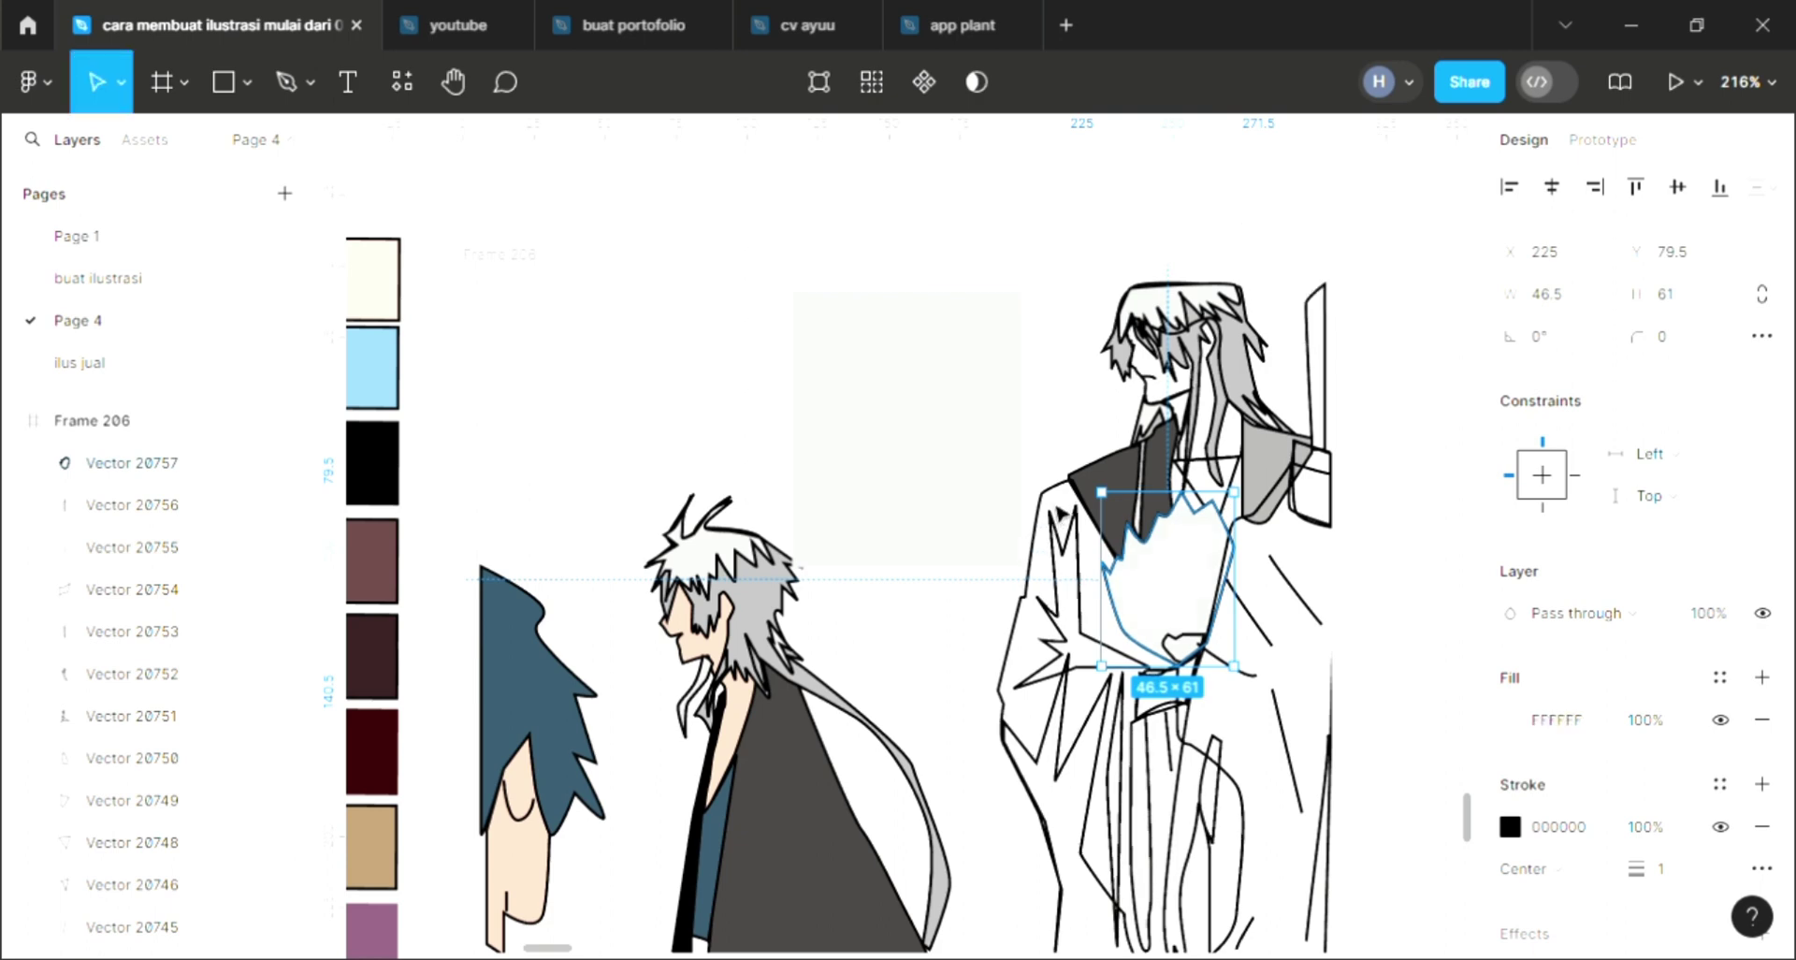
Send the rightmost figure's large front robe shape to the back and fill it with the palette's light blue darkened to 5D98BD.
{"action": "left_click", "coordinate": [1061, 515]}
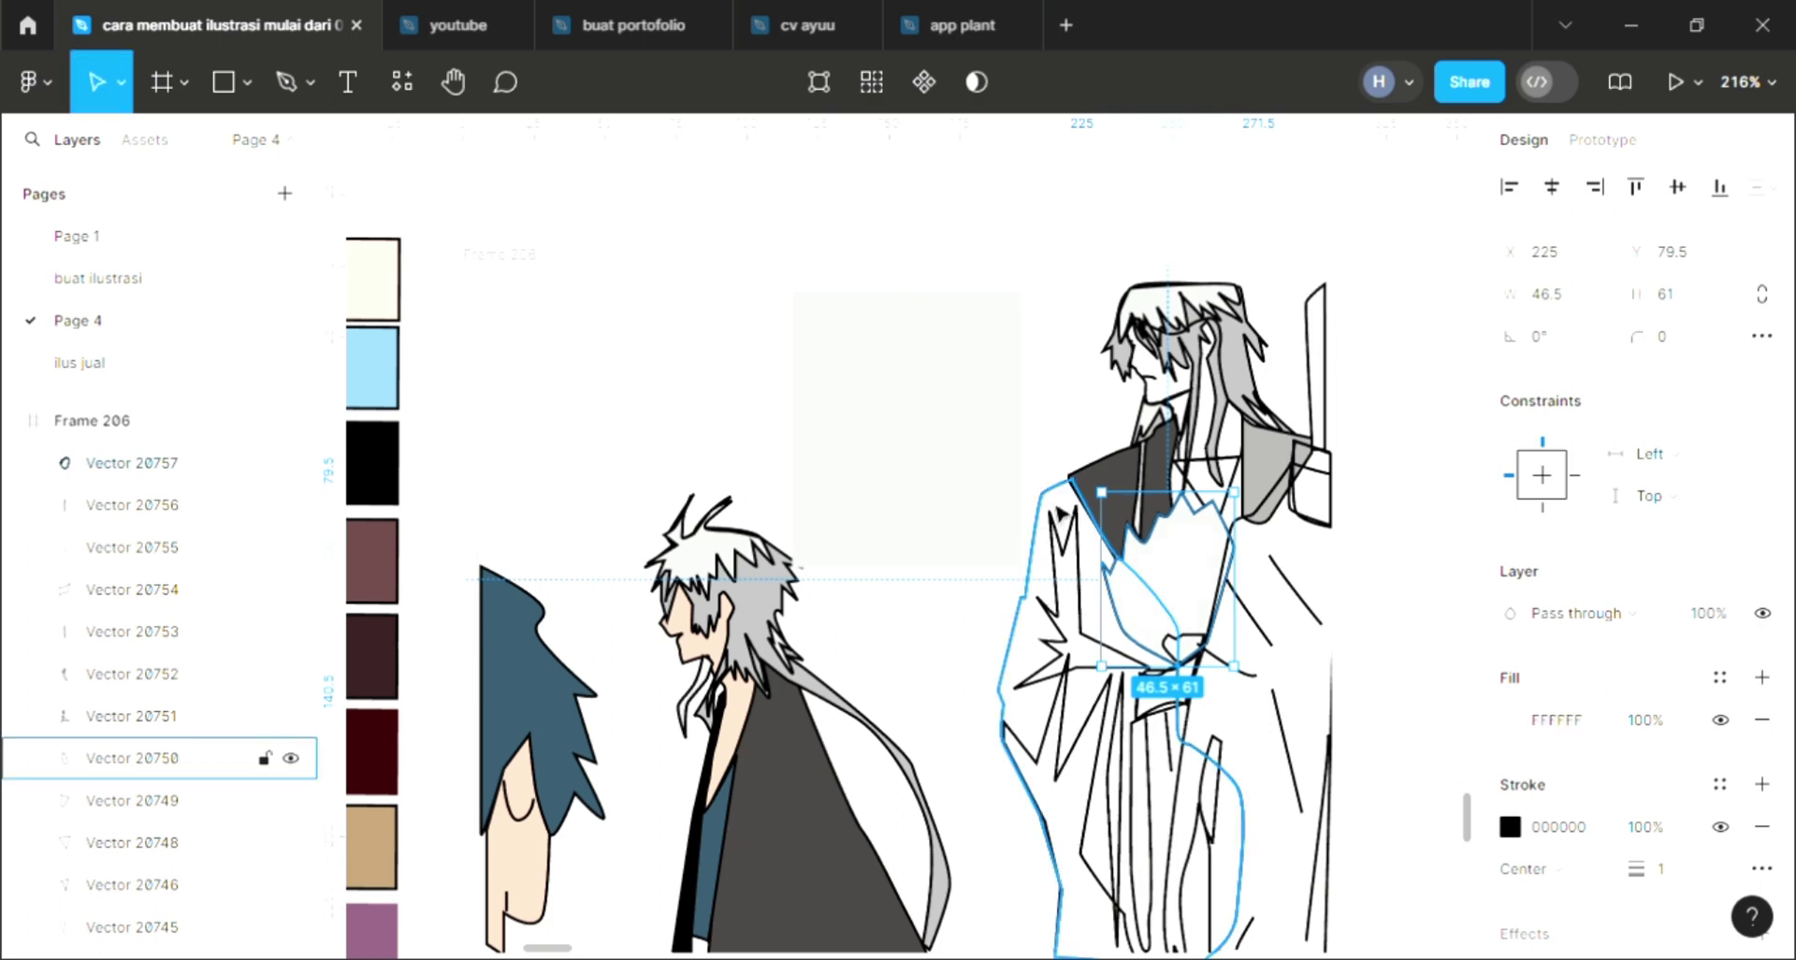
{"action": "left_click", "coordinate": [1761, 679]}
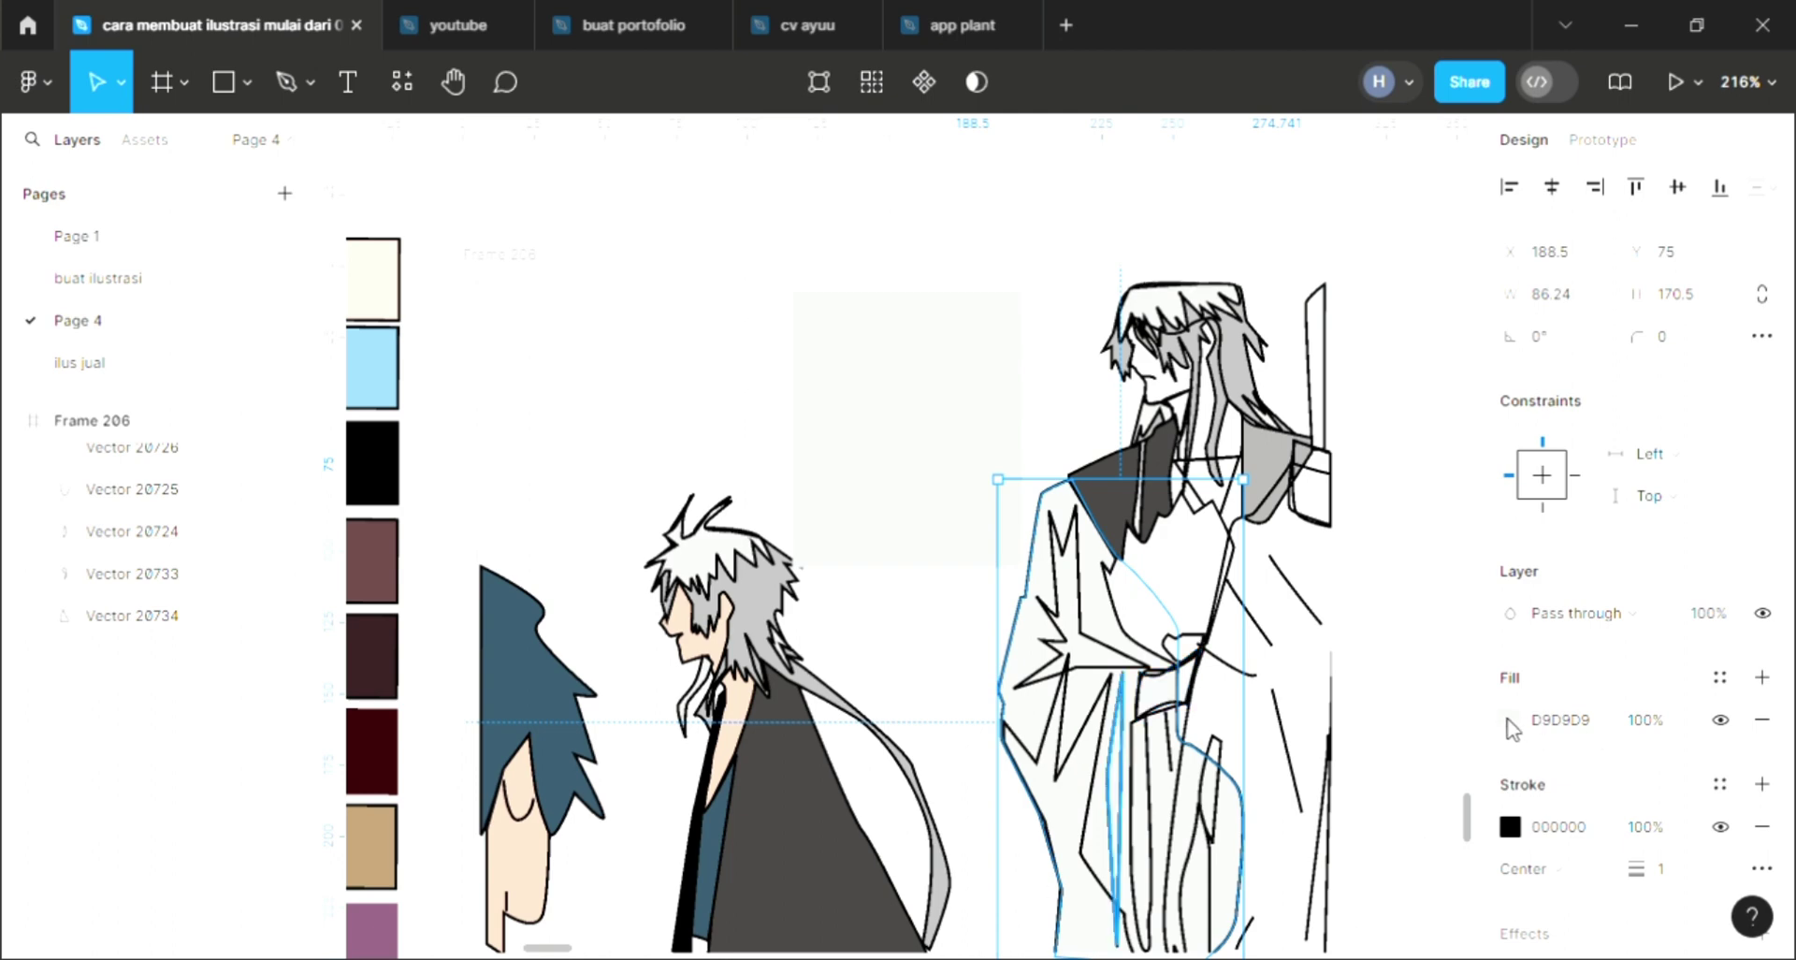
{"action": "scroll", "coordinate": [989, 674], "scroll_direction": "left", "scroll_amount": 1}
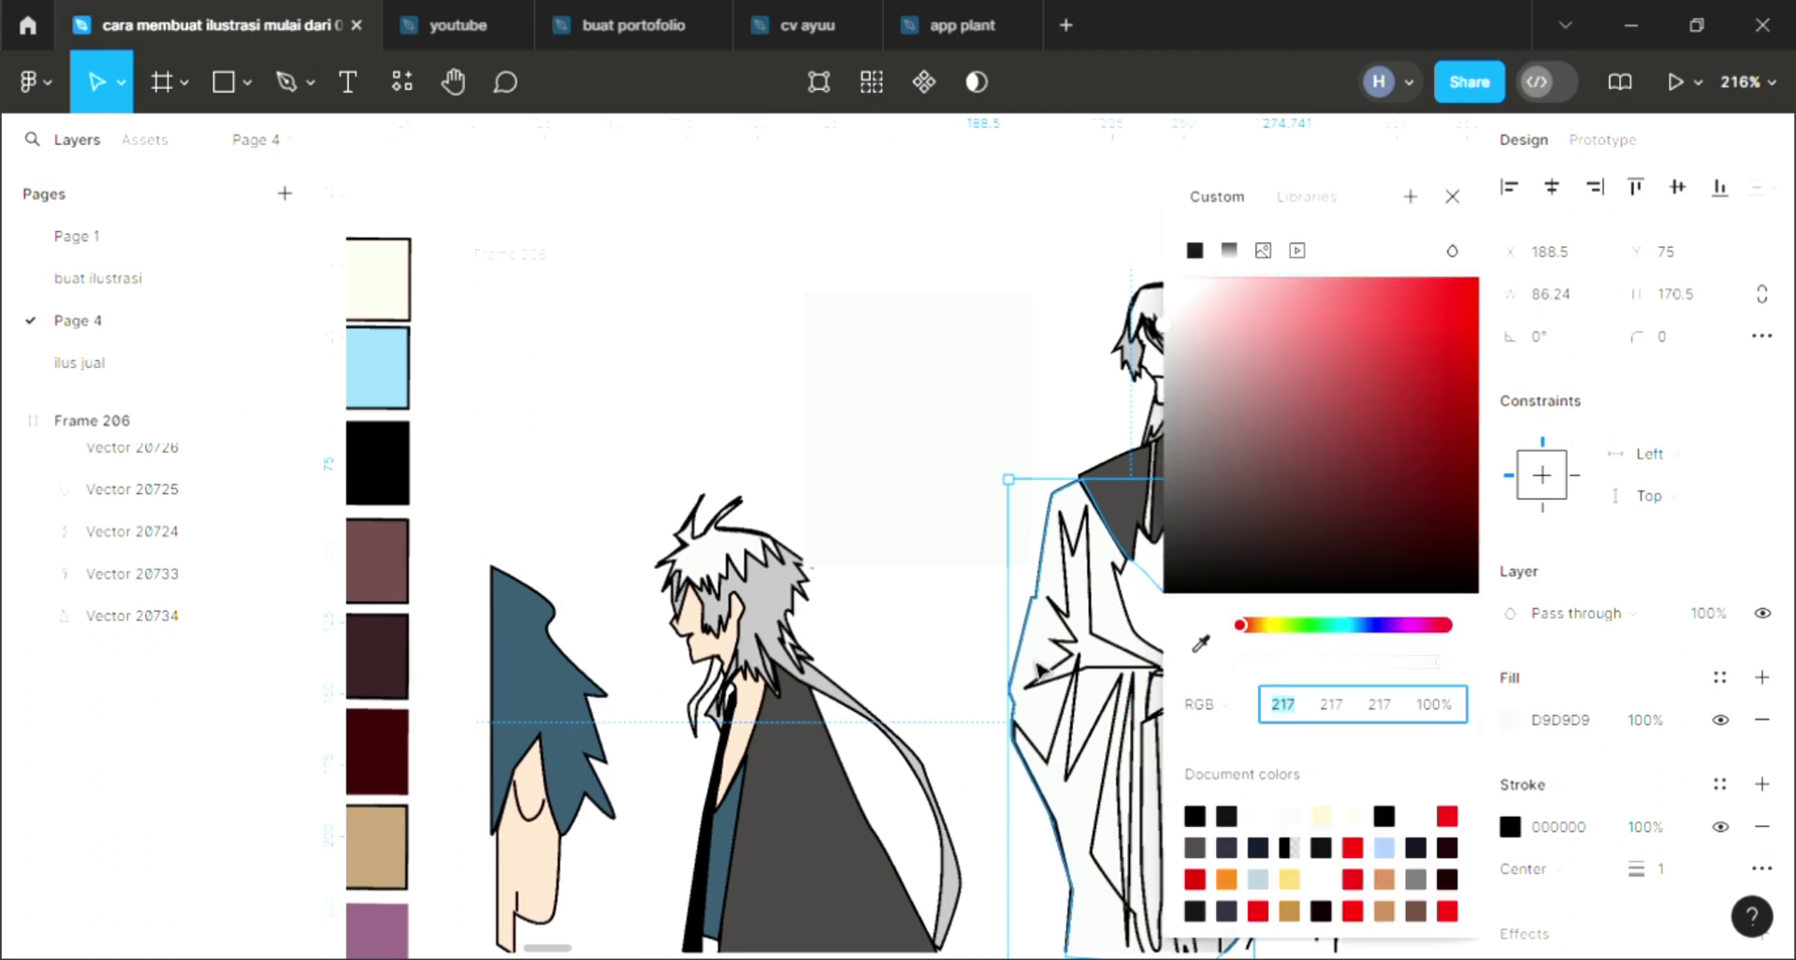
{"action": "scroll", "coordinate": [1174, 666], "scroll_direction": "left", "scroll_amount": 3}
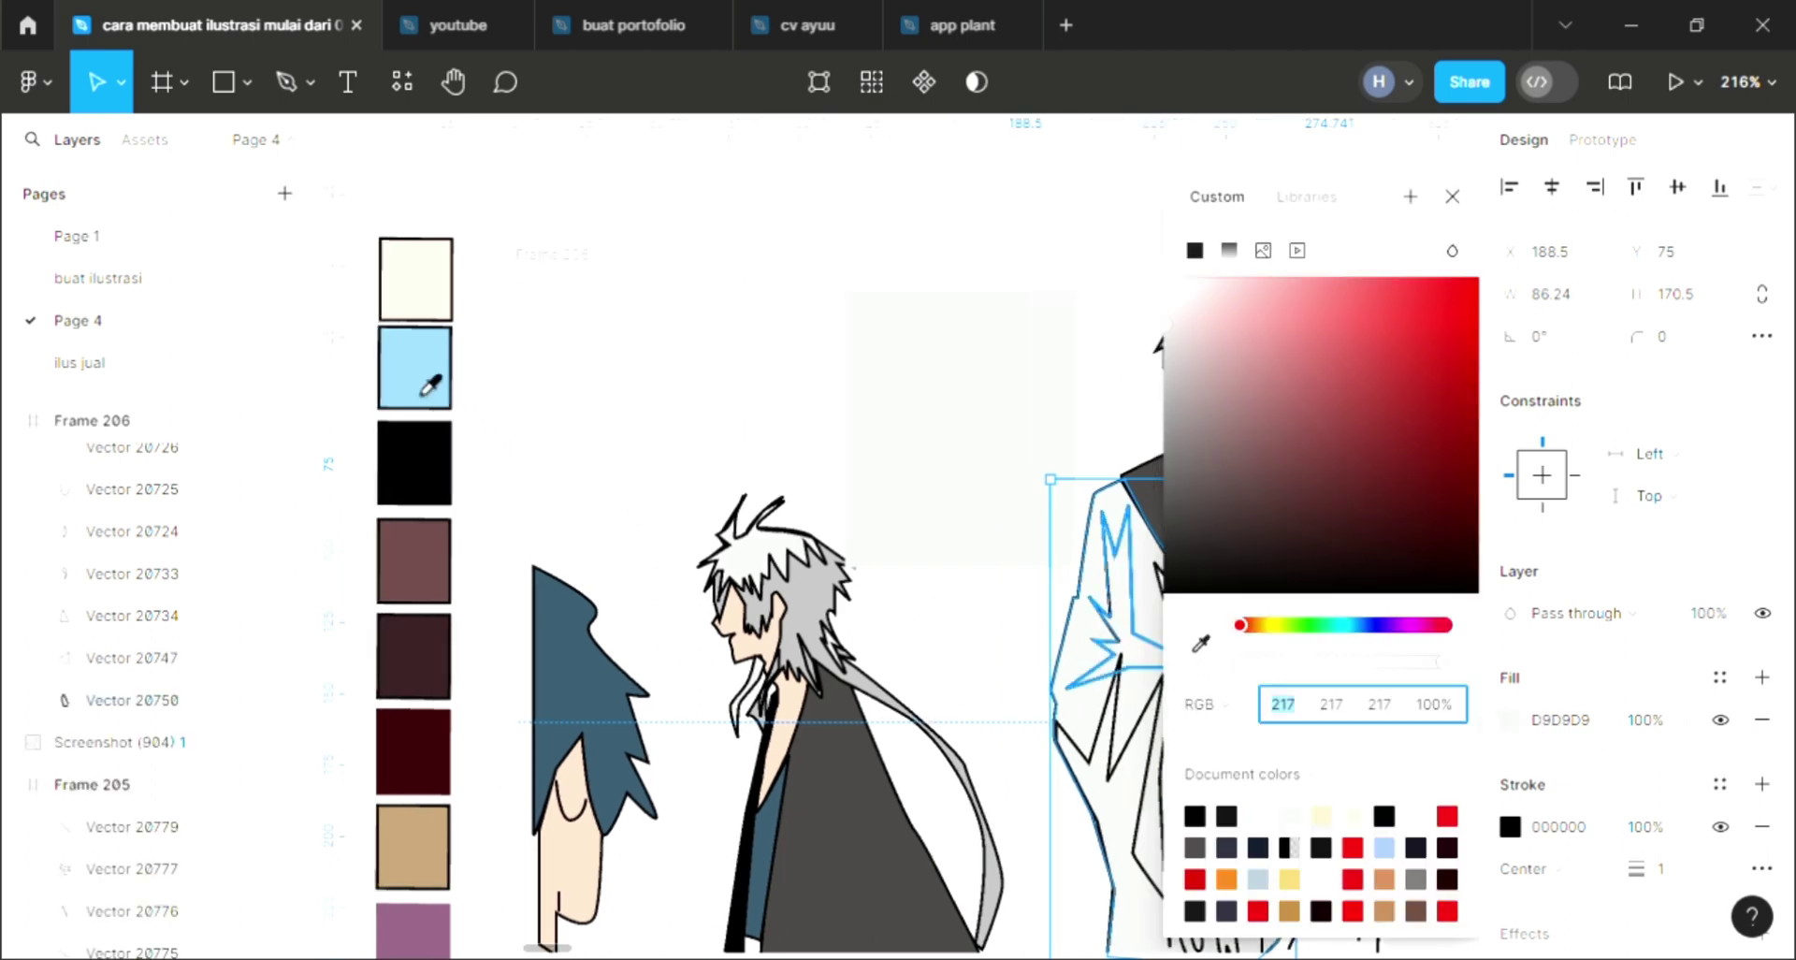
{"action": "key", "text": "i"}
{"action": "left_click", "coordinate": [414, 367]}
{"action": "scroll", "coordinate": [655, 467], "scroll_direction": "right", "scroll_amount": 5}
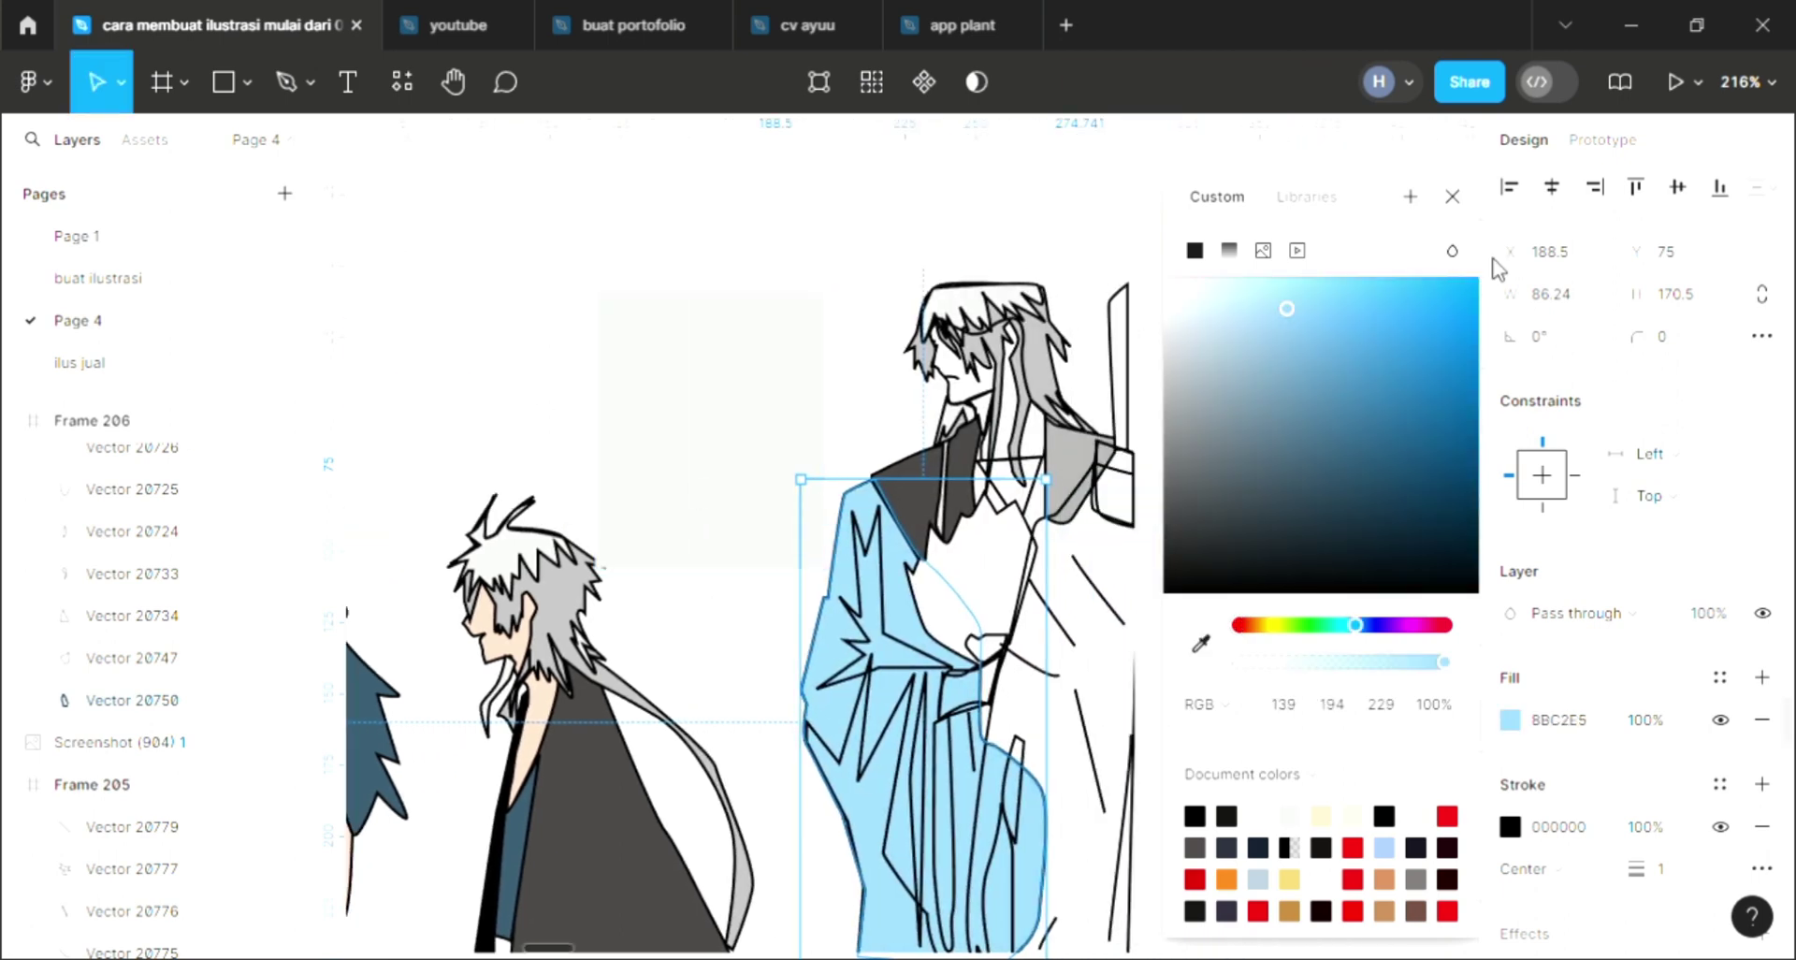
{"action": "key", "text": "ctrl+z"}
{"action": "left_click", "coordinate": [1451, 195]}
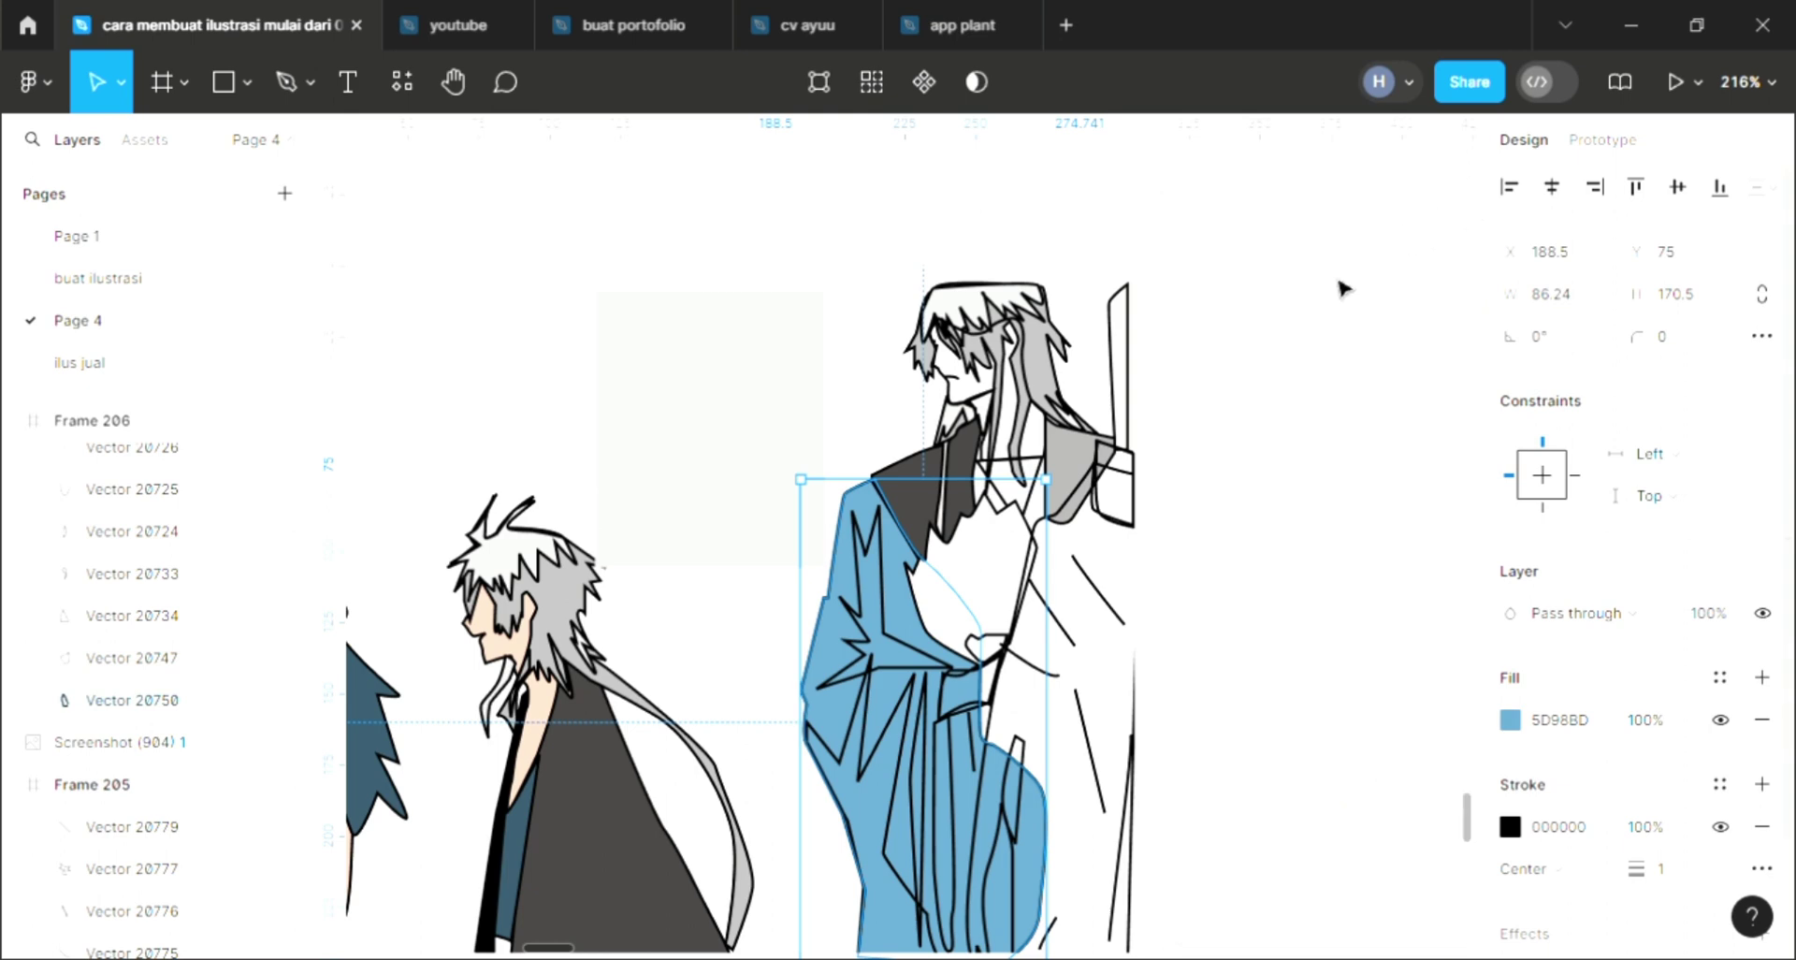
Fill the small knot shape at the rightmost figure's waist with the dark grey 424040 sampled from the artwork.
{"action": "left_click", "coordinate": [990, 647]}
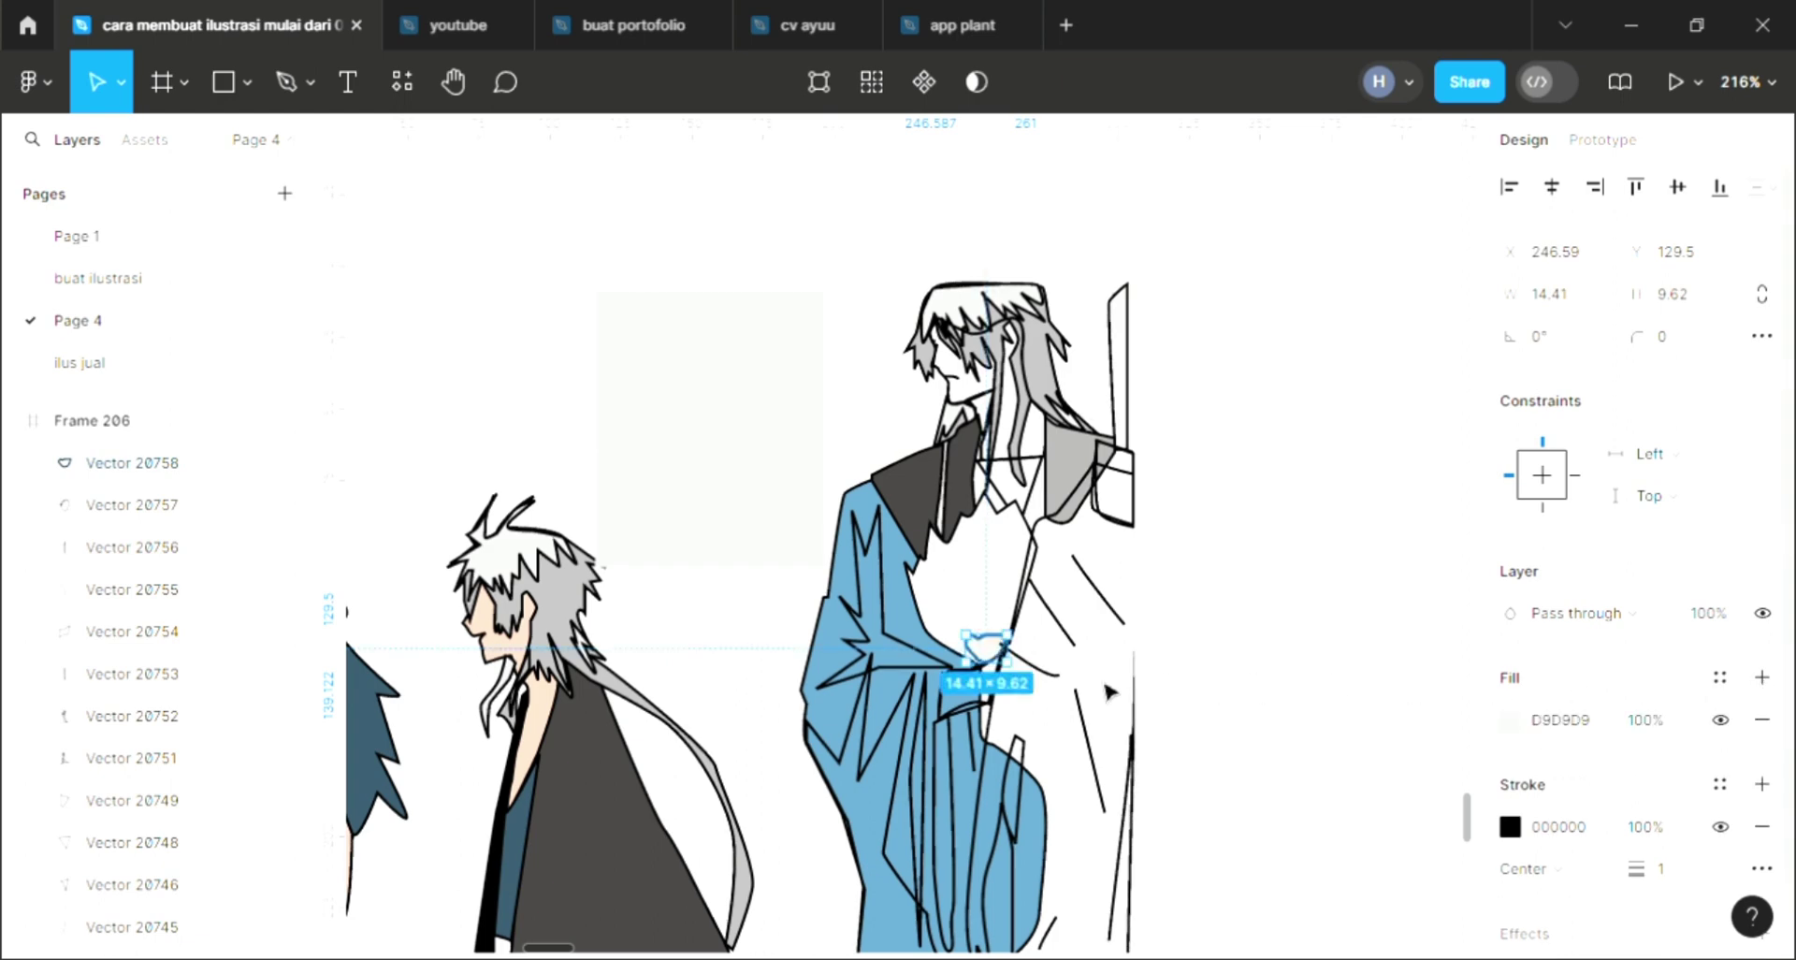
{"action": "key", "text": "i"}
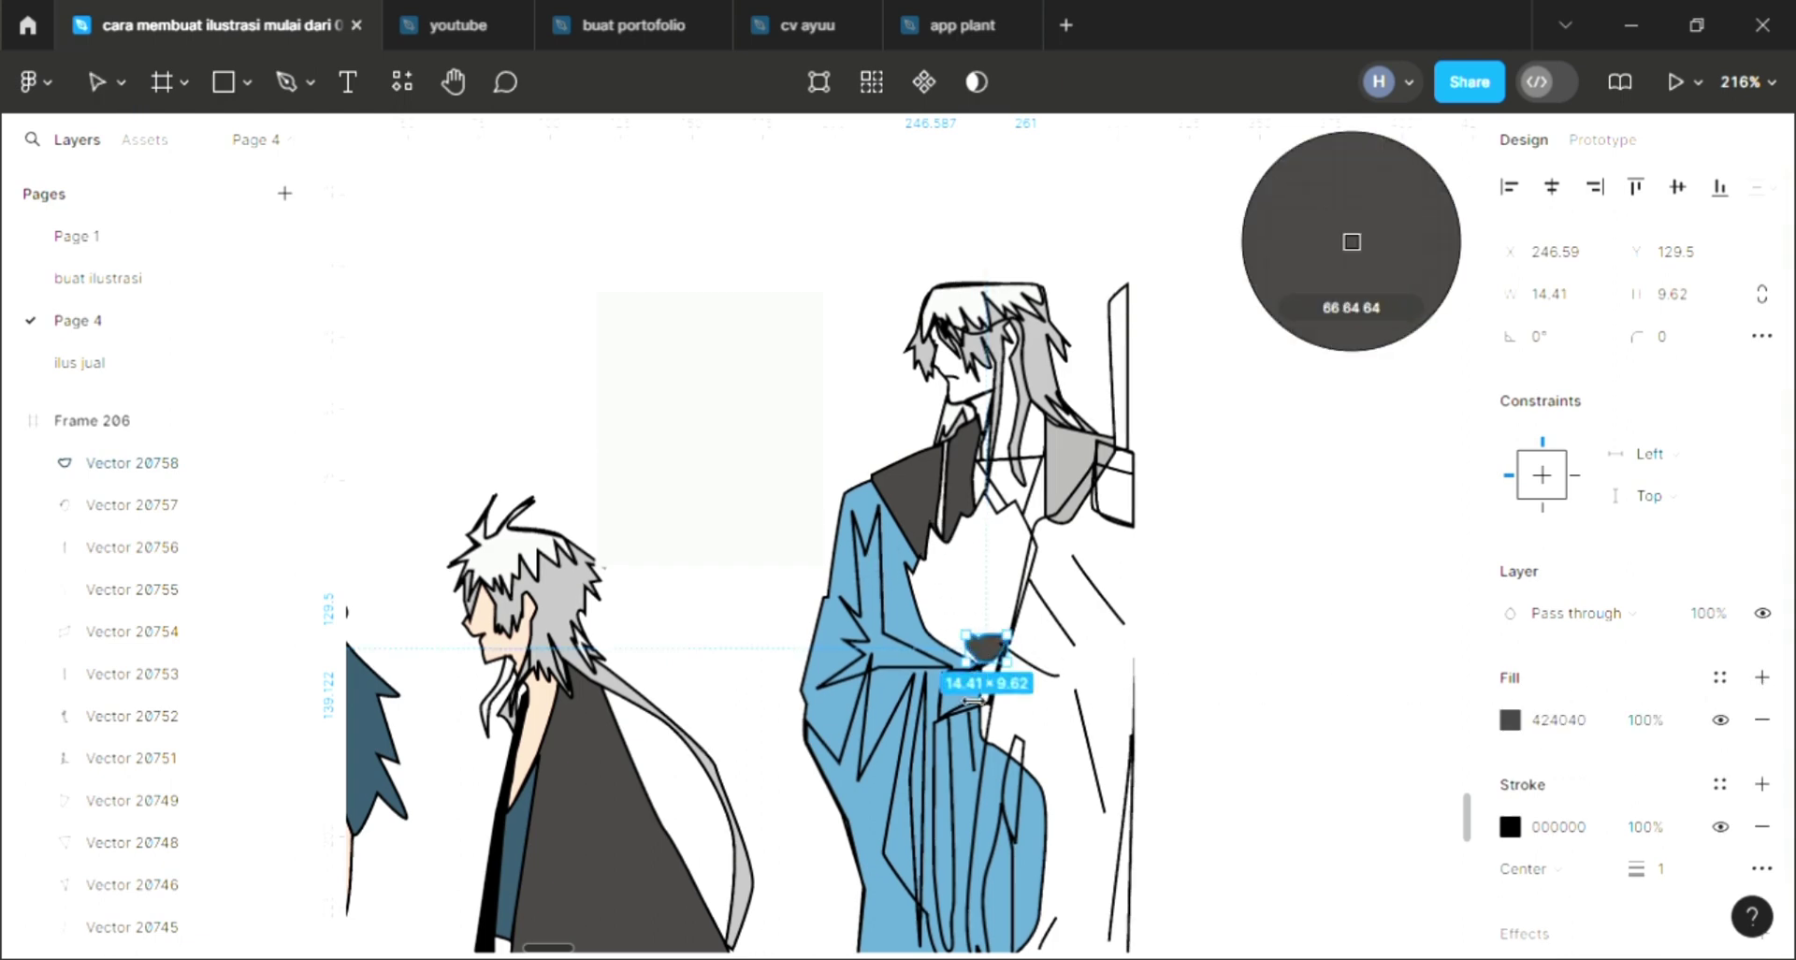
{"action": "key", "text": "Escape"}
{"action": "key", "text": "ctrl+z"}
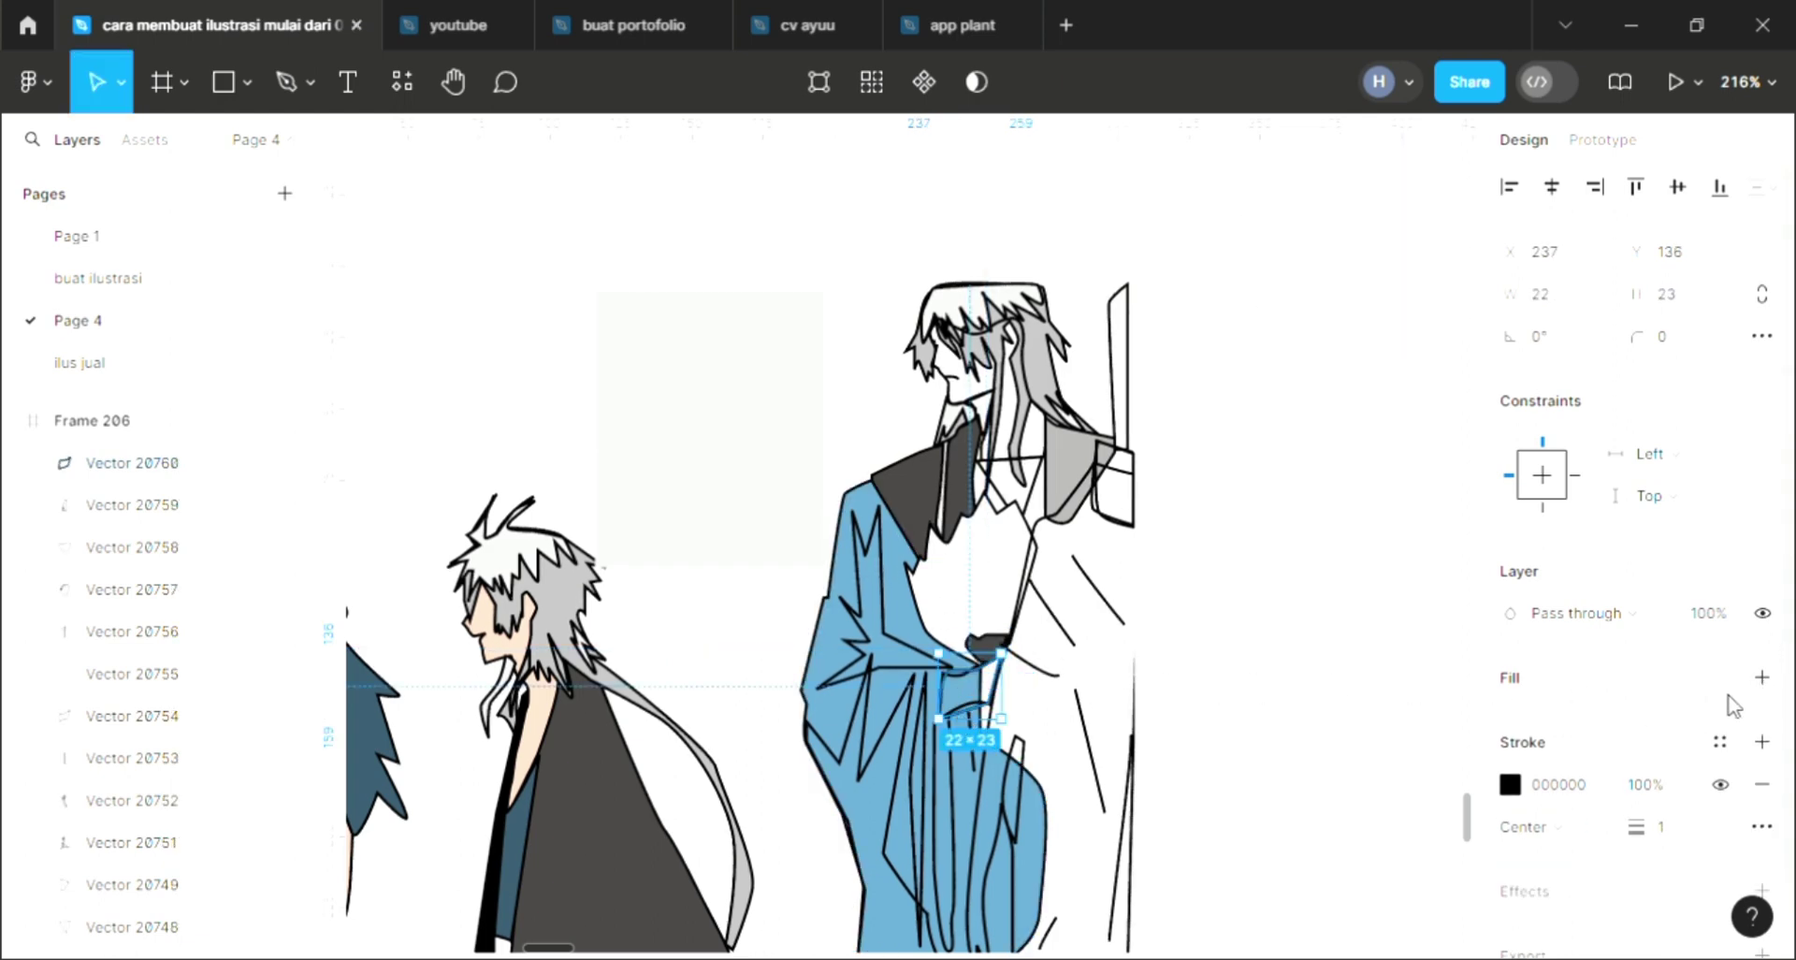
Fill the small forearm shape below the rightmost figure's waist knot with the dark brown 4A3F39 sampled from the artwork.
{"action": "left_click", "coordinate": [1758, 678]}
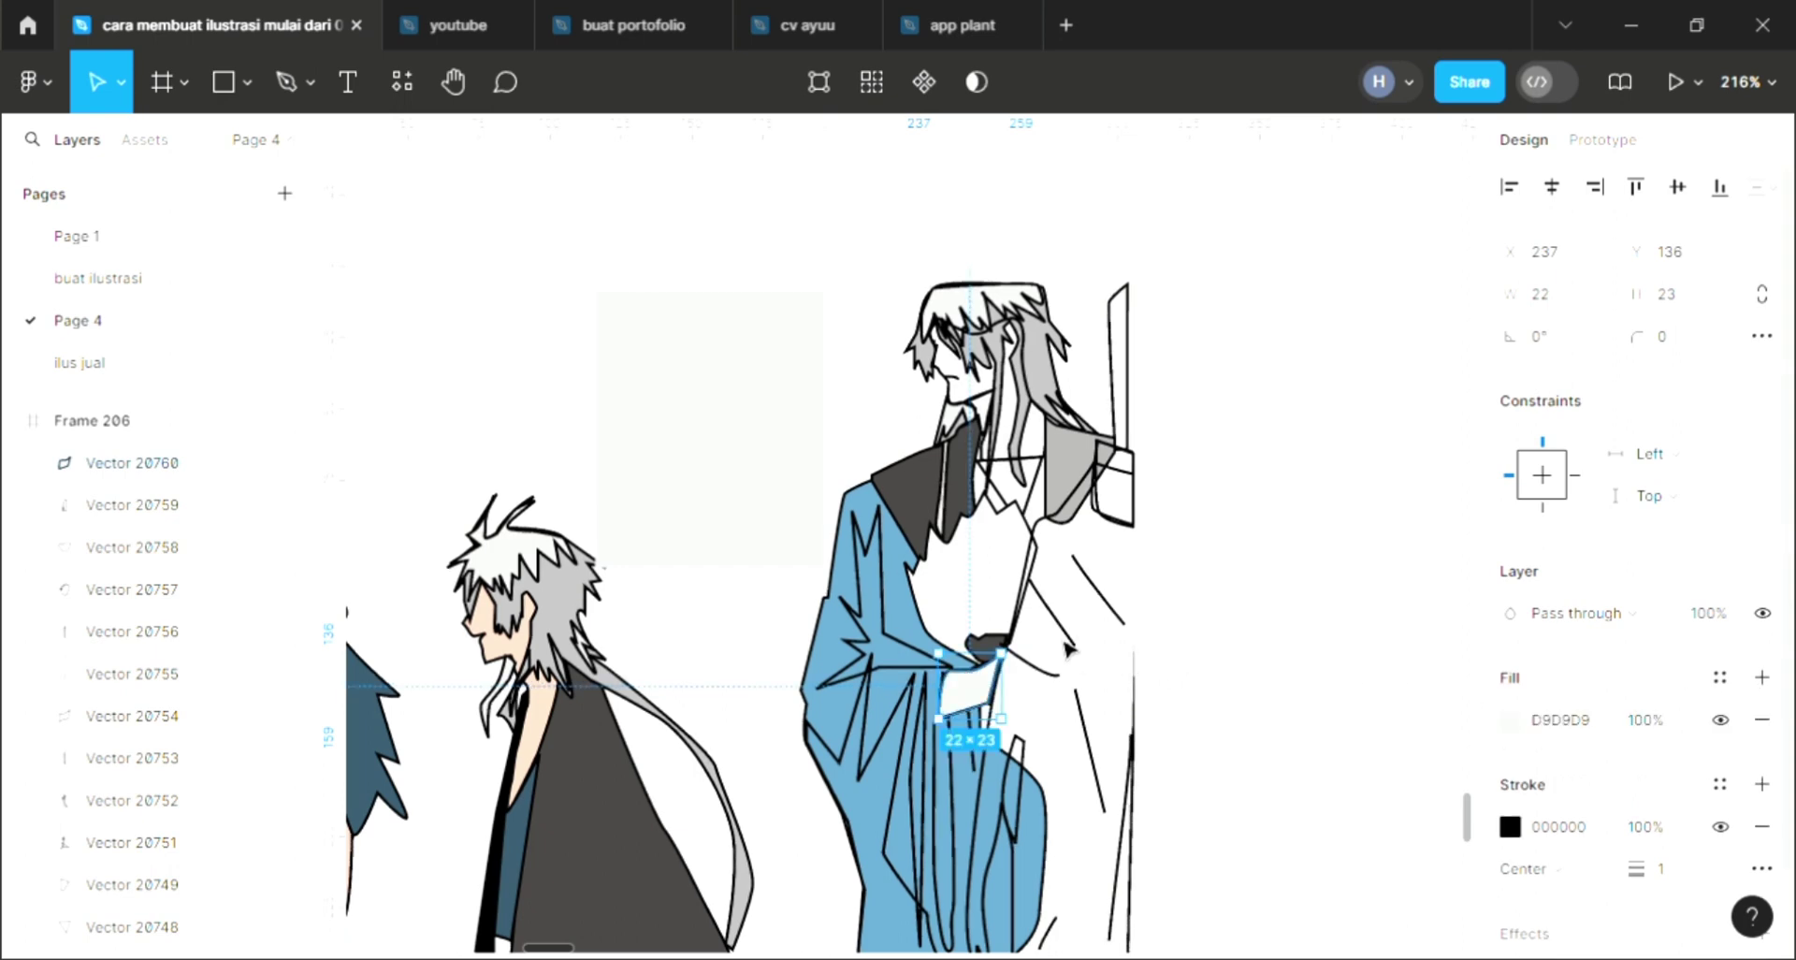
{"action": "key", "text": "i"}
{"action": "left_click", "coordinate": [907, 471]}
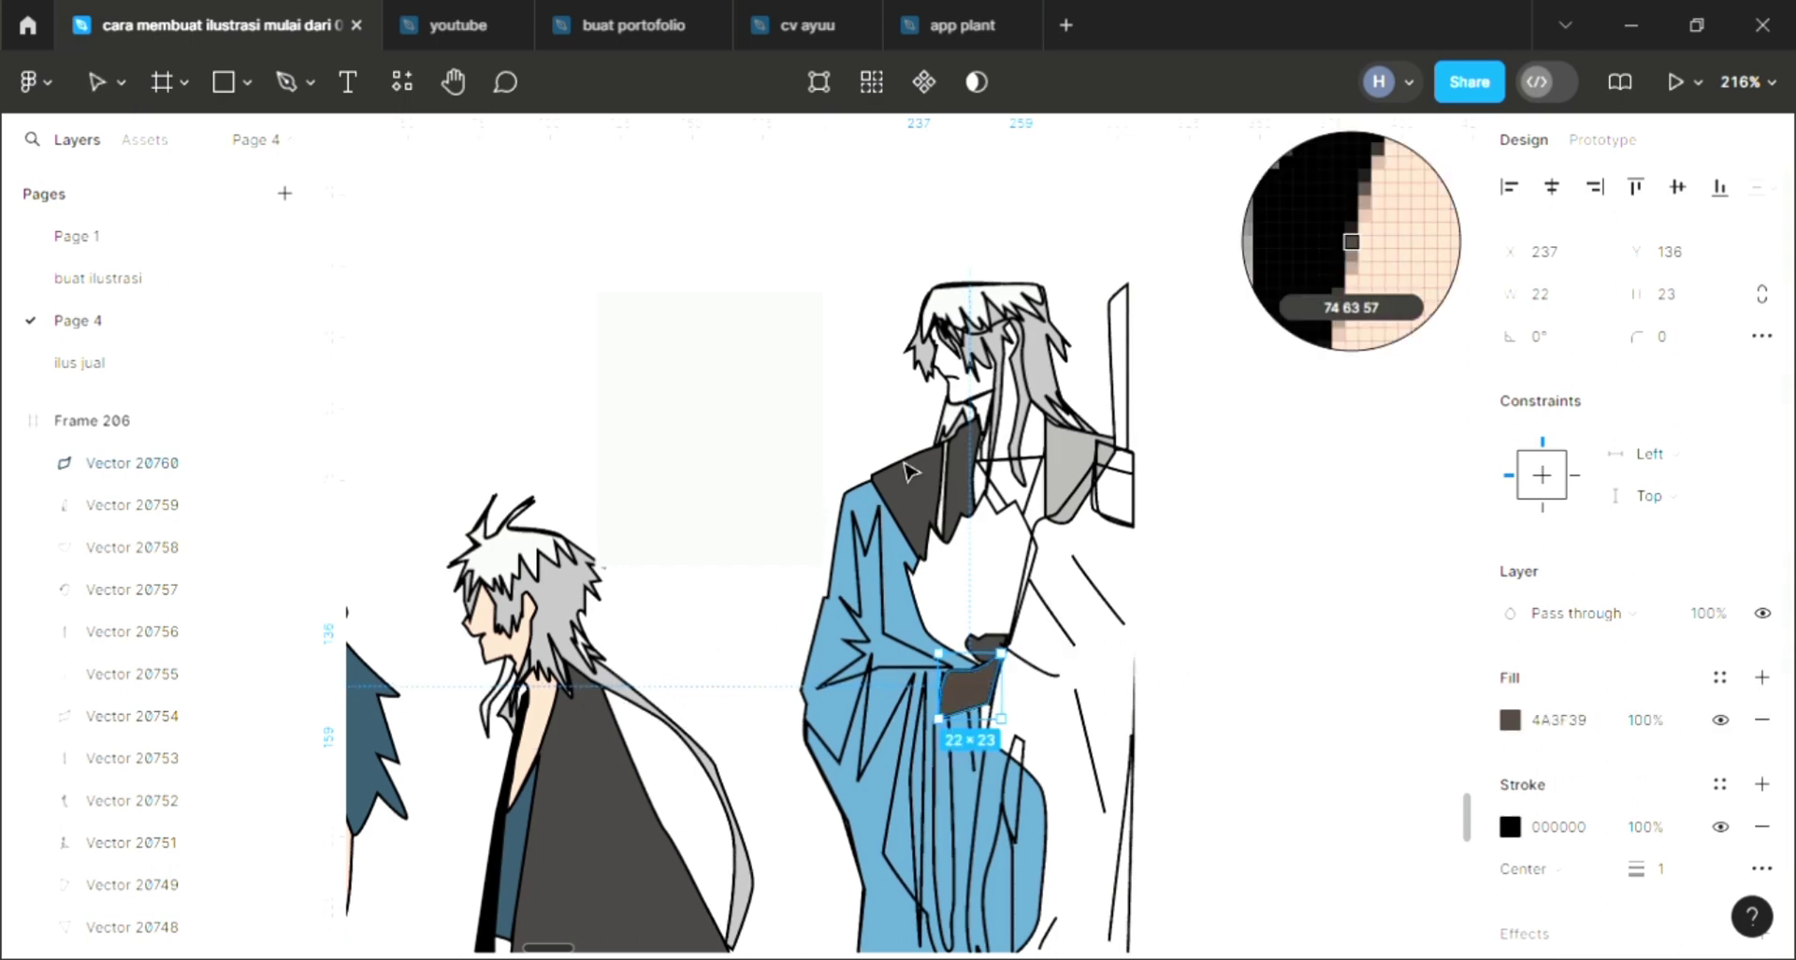
Fill the rightmost figure's face and neck shape with the sampled skin colour EFCAB7 and send it to the back.
{"action": "left_click", "coordinate": [977, 411]}
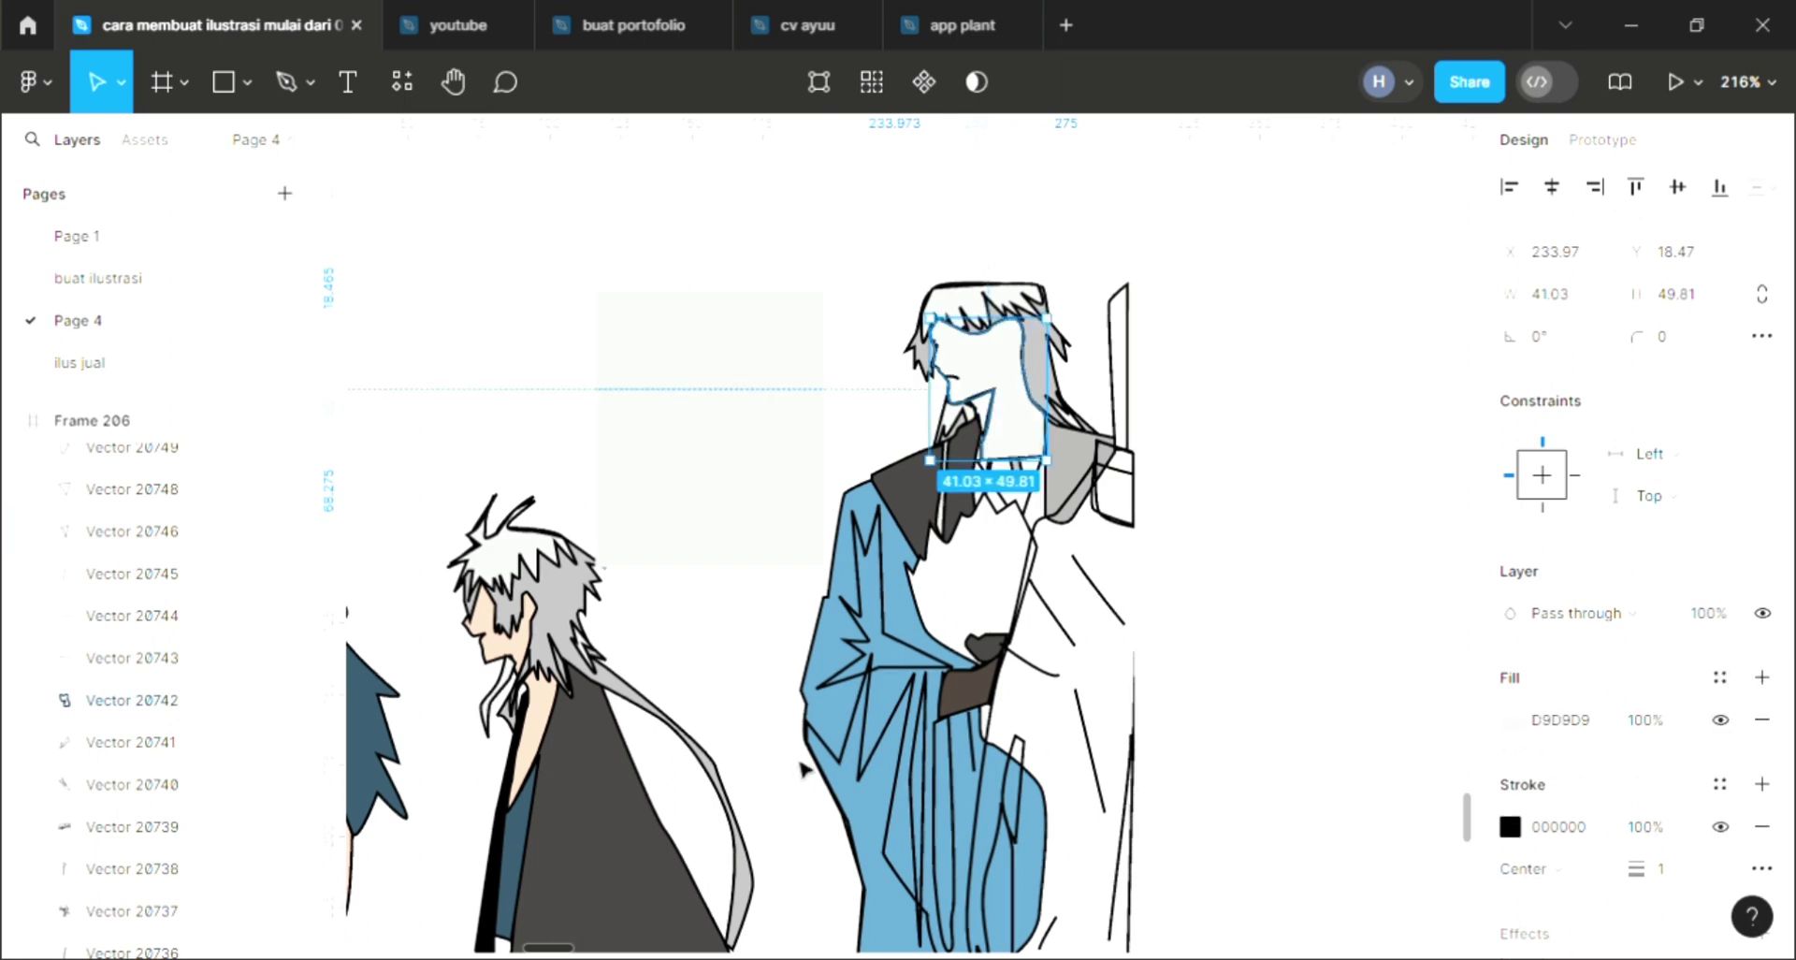
{"action": "key", "text": "i"}
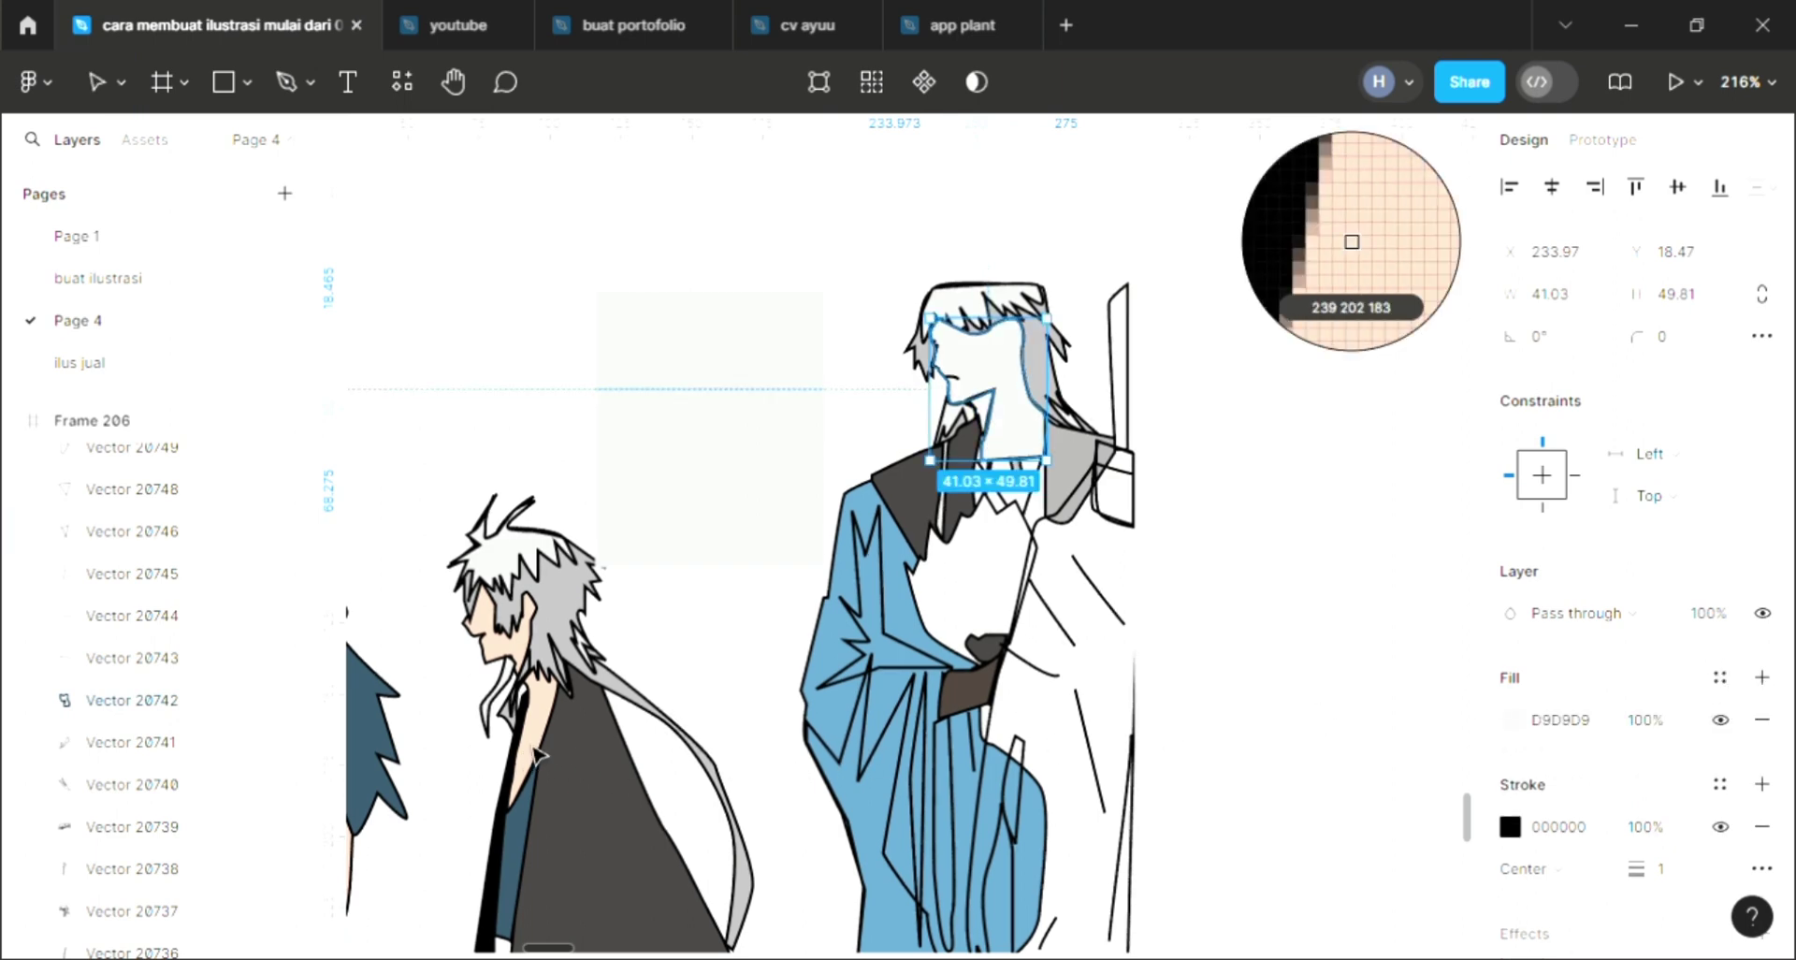
{"action": "left_click", "coordinate": [535, 753]}
{"action": "key", "text": "["}
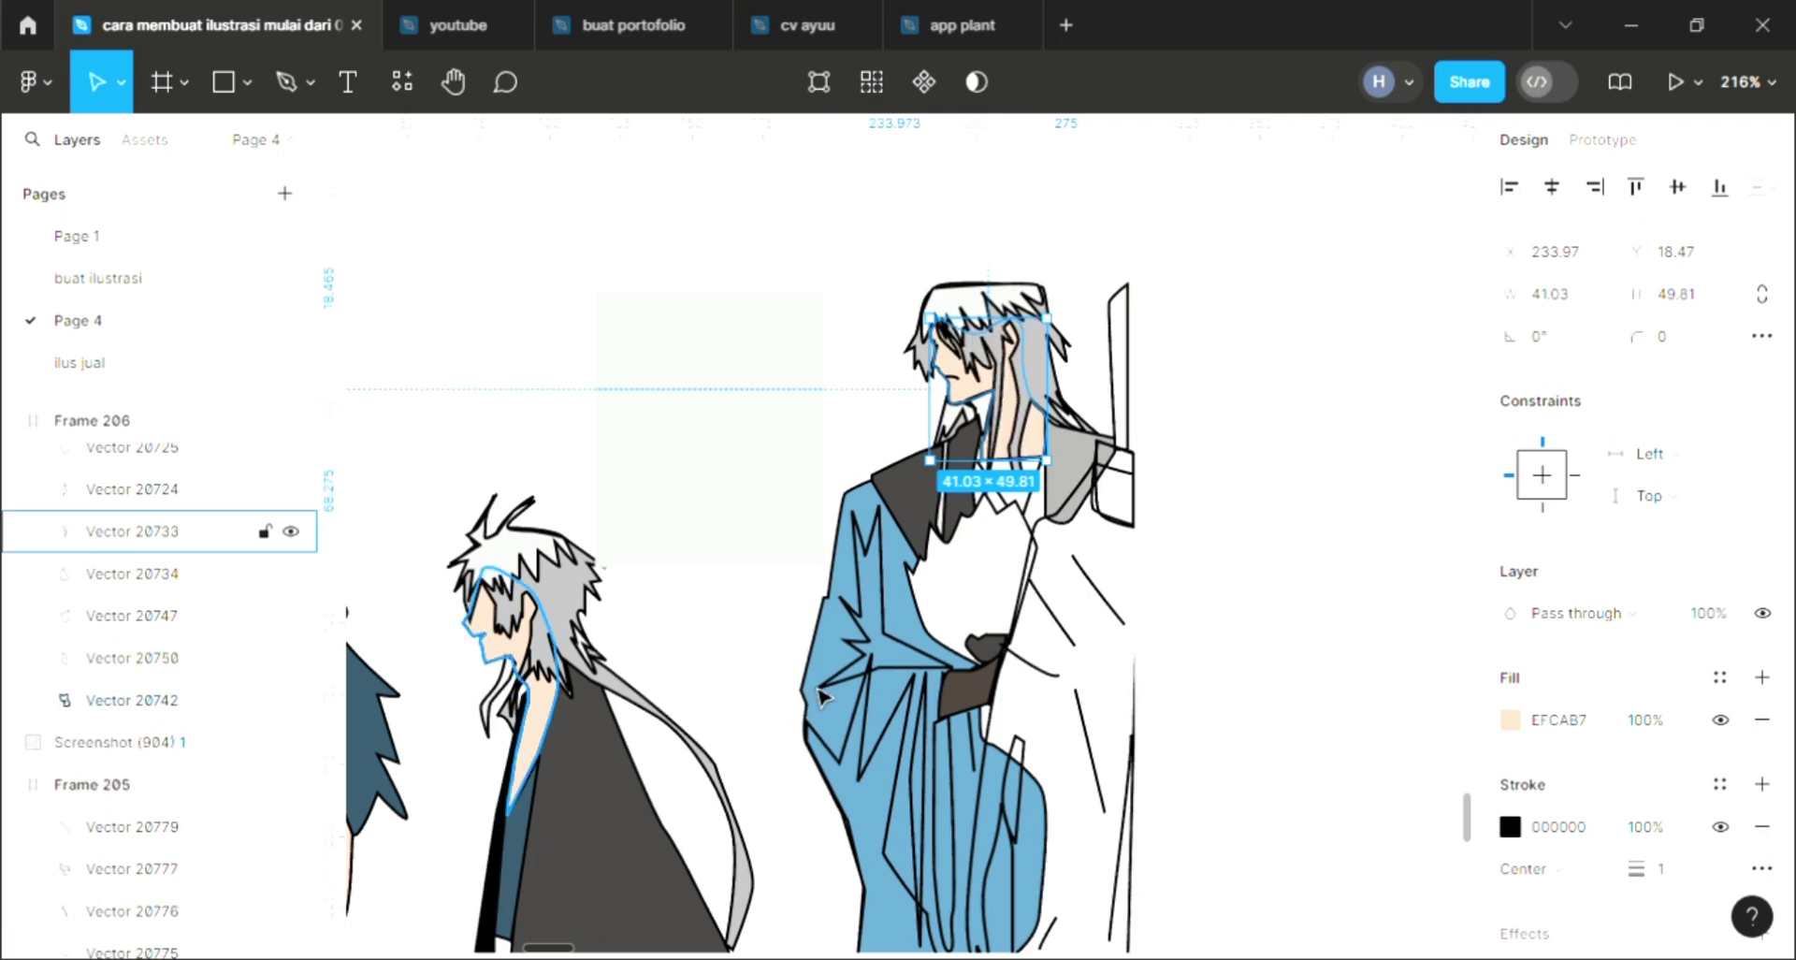
Fill the small band shape at the base of the handle behind the rightmost figure's shoulder with the sampled dark grey 424040.
{"action": "left_click", "coordinate": [1141, 547]}
{"action": "left_click", "coordinate": [1135, 529]}
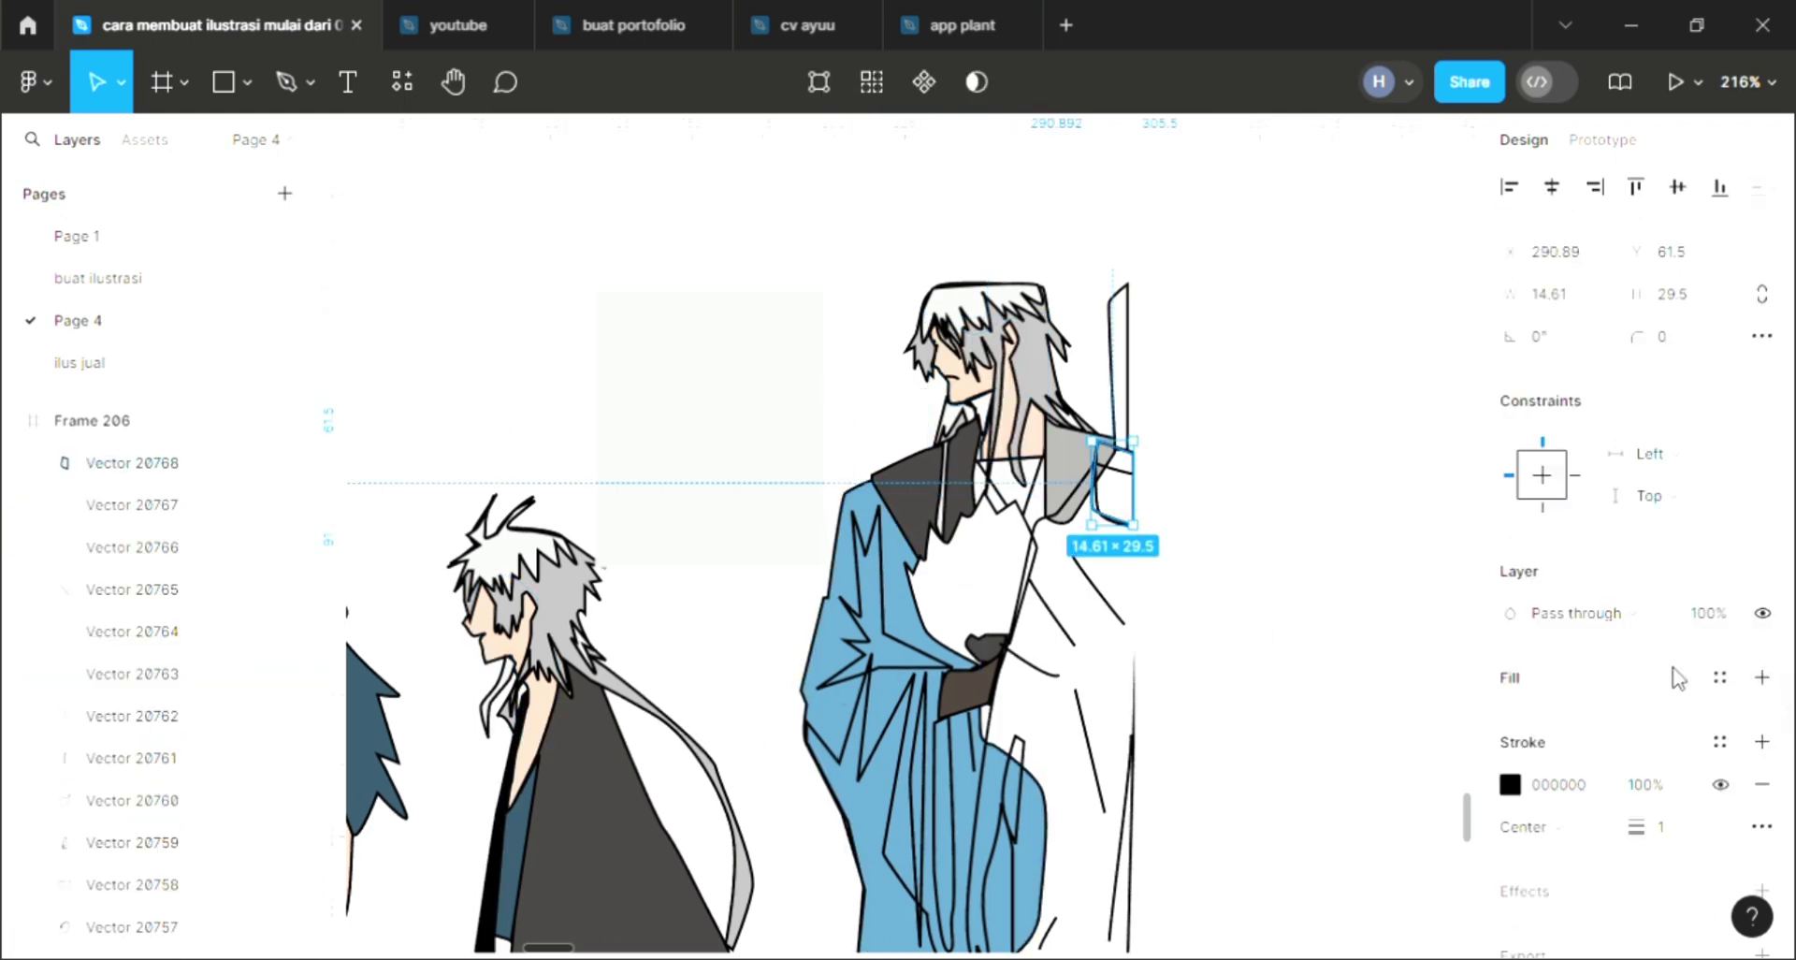
{"action": "left_click_drag", "start_coordinate": [1132, 524], "coordinate": [1130, 487]}
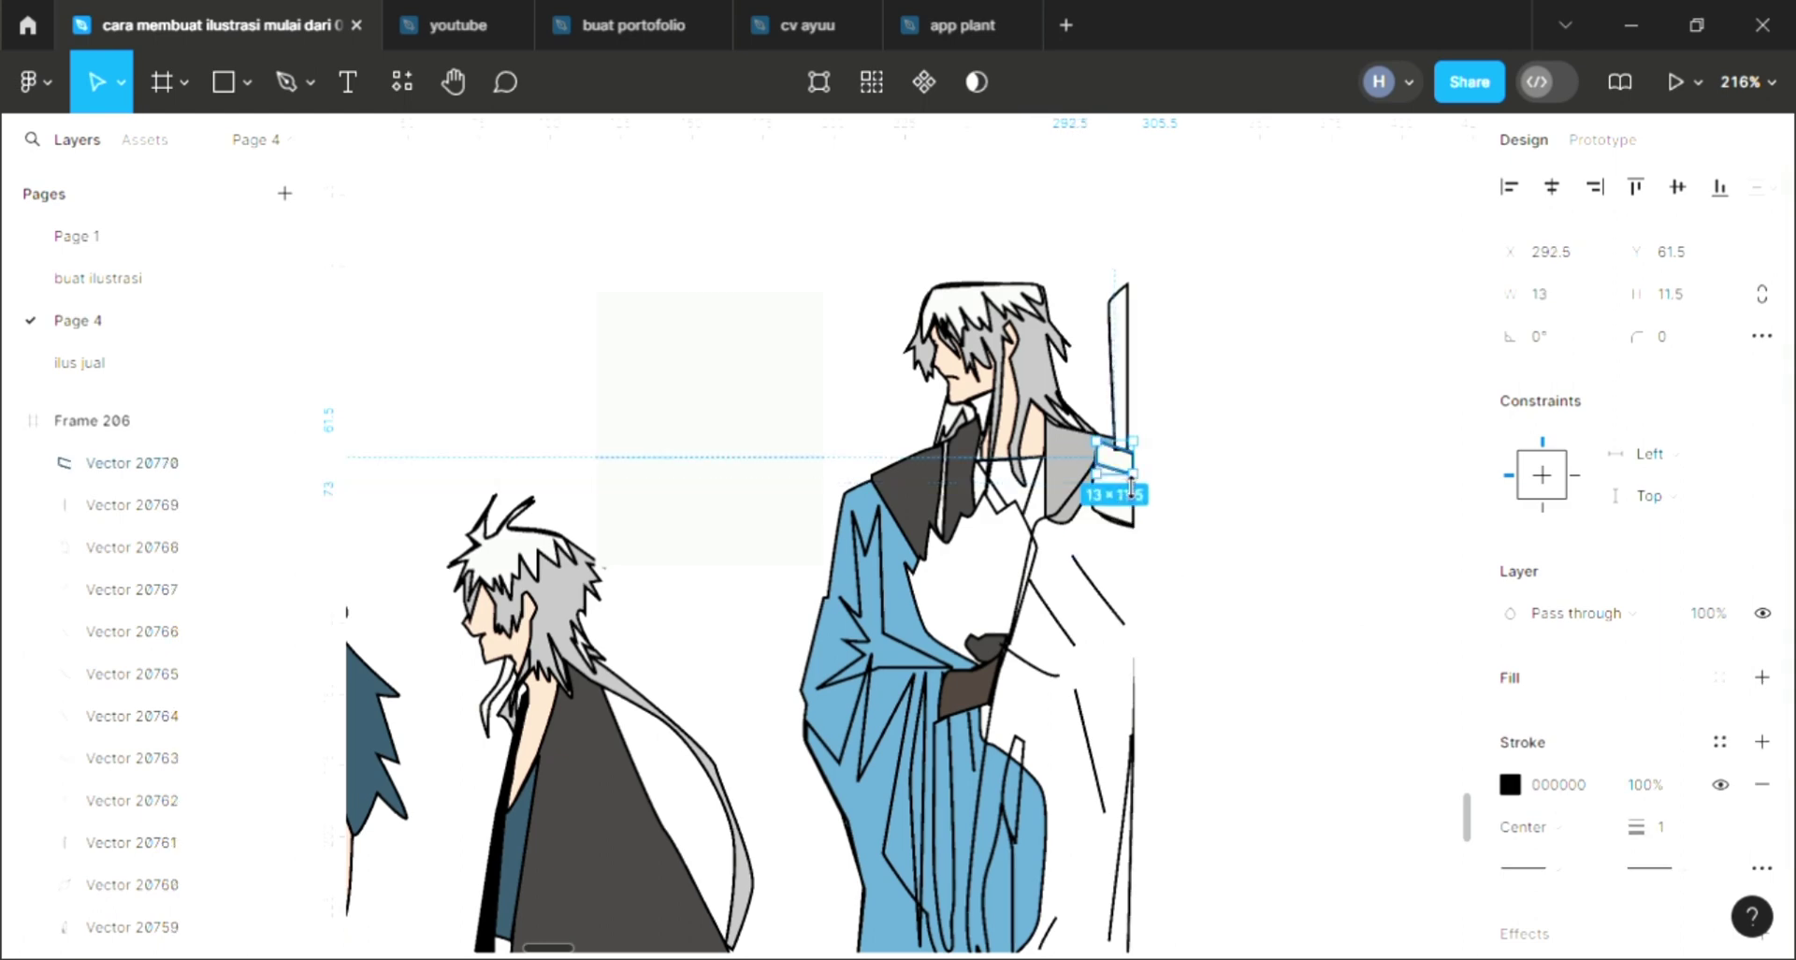
{"action": "left_click", "coordinate": [1762, 676]}
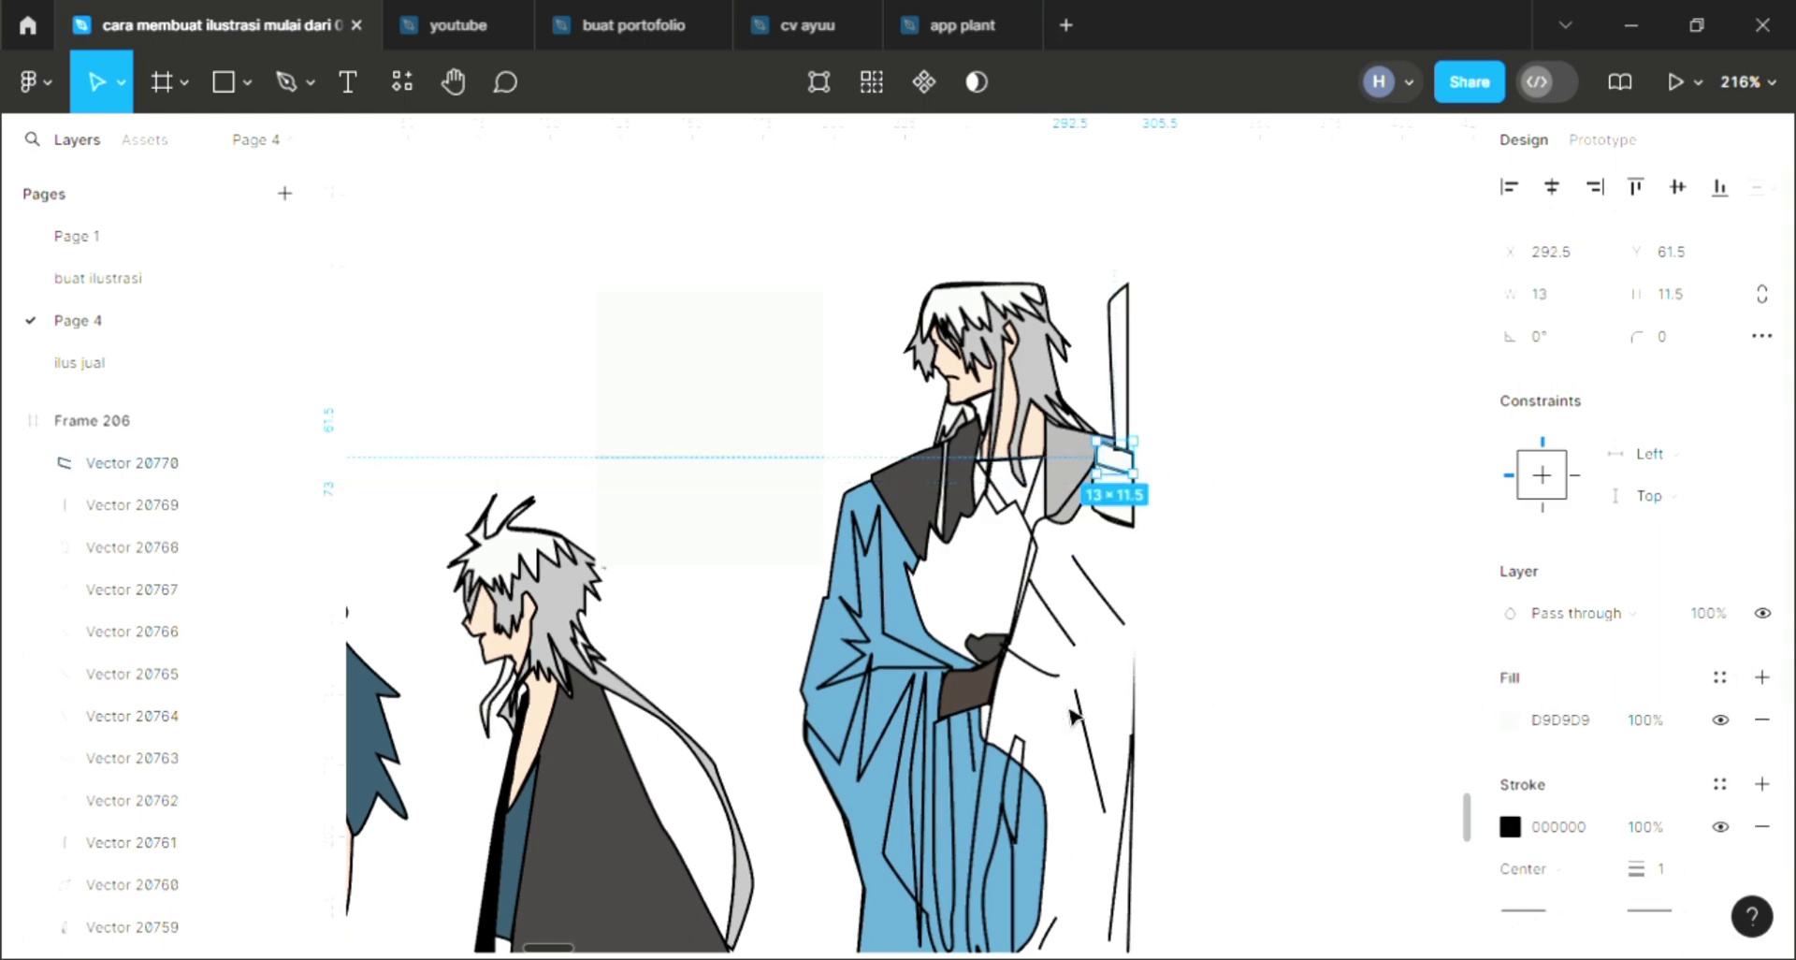
{"action": "key", "text": "i"}
{"action": "left_click", "coordinate": [934, 524]}
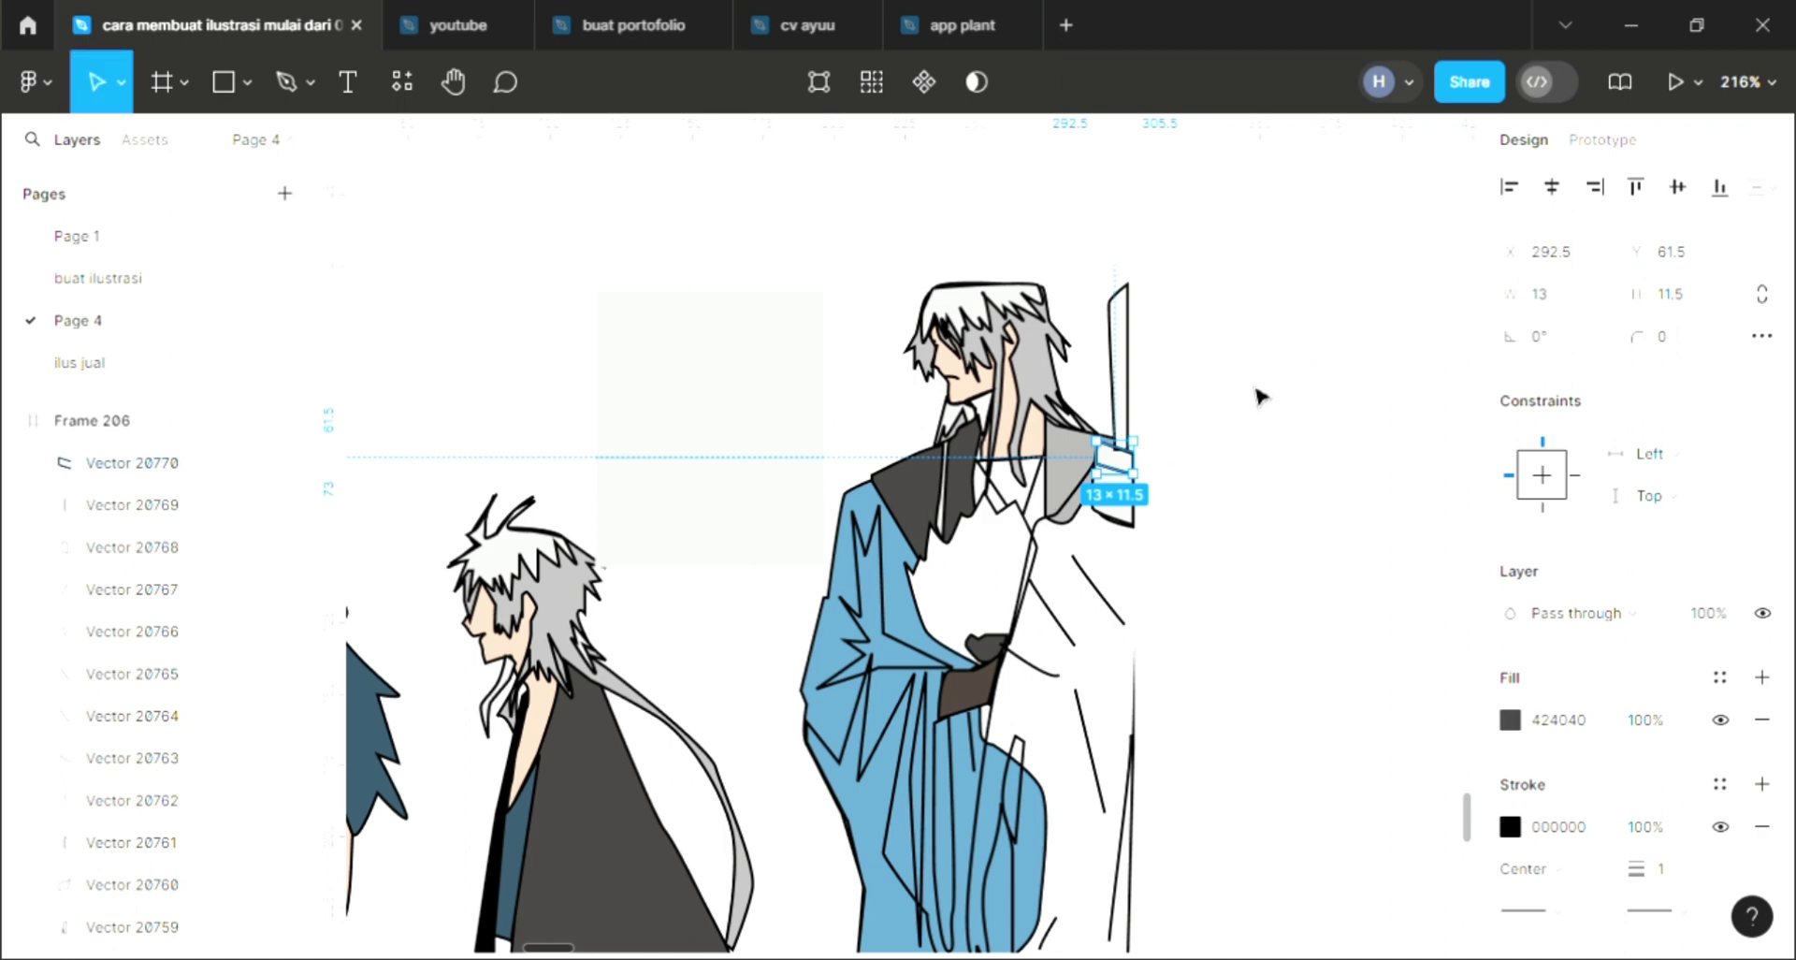
Fill the tall narrow handle shape behind the rightmost figure's shoulder with the sampled dark grey 424040.
{"action": "left_click", "coordinate": [1149, 402]}
{"action": "left_click", "coordinate": [1127, 402]}
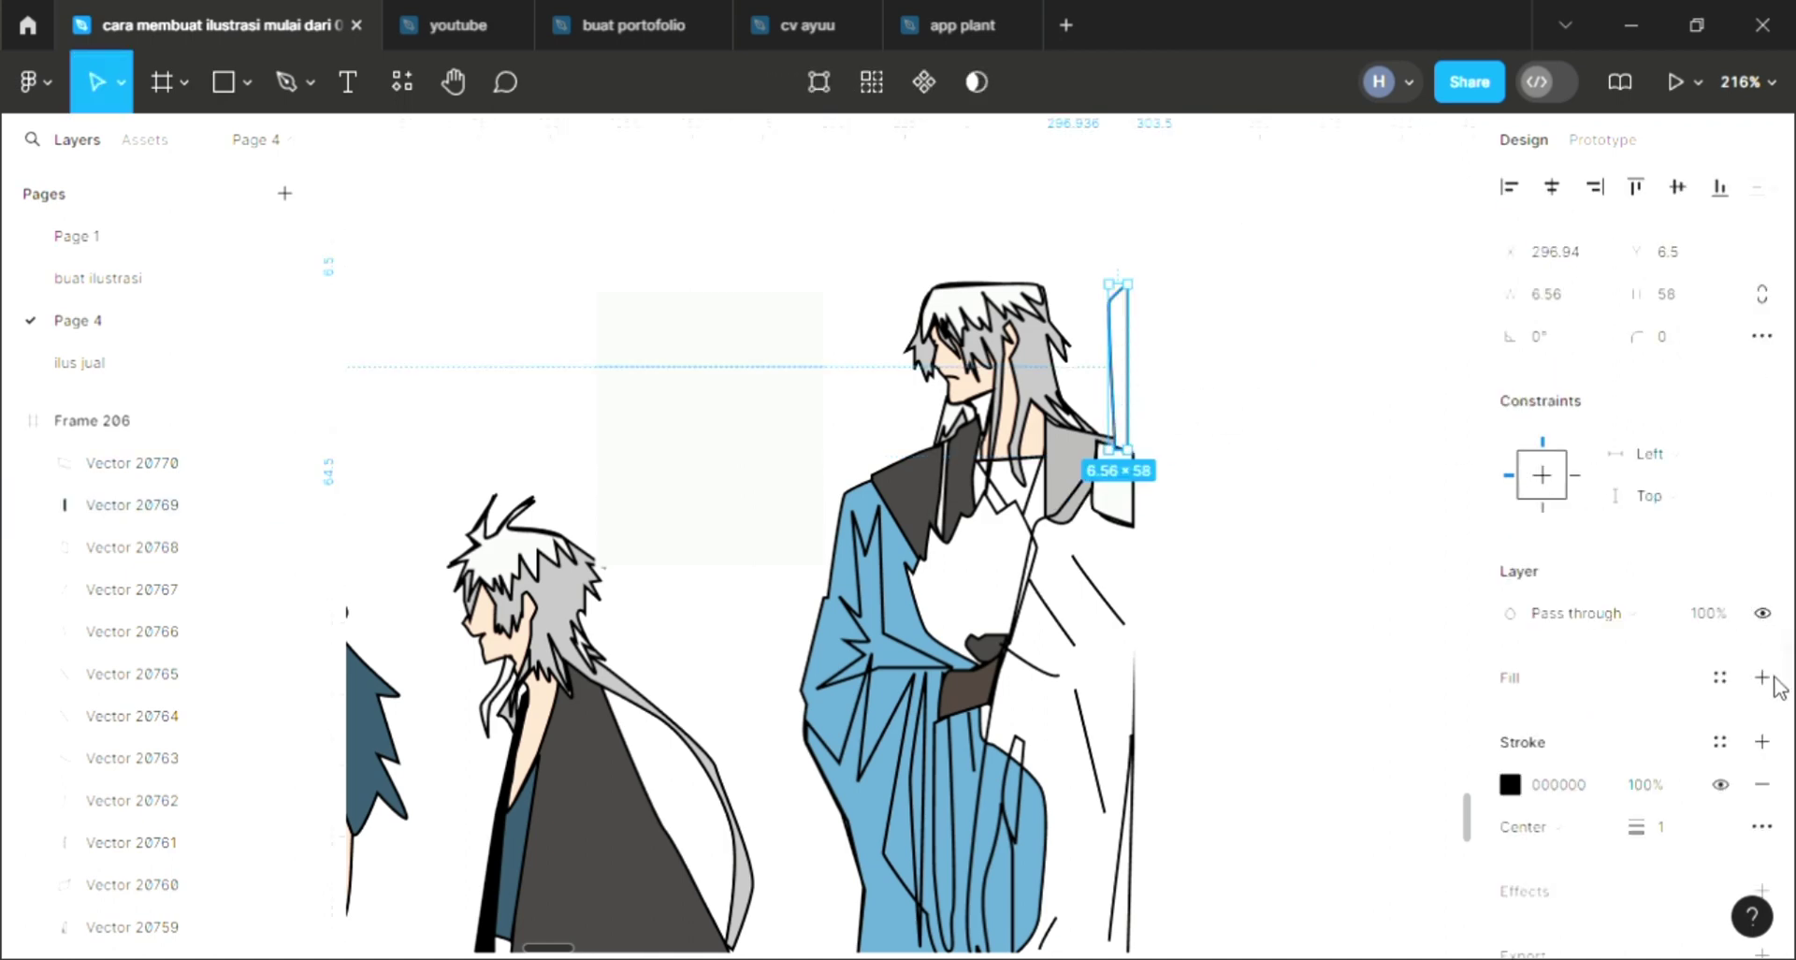
{"action": "key", "text": "ctrl+z"}
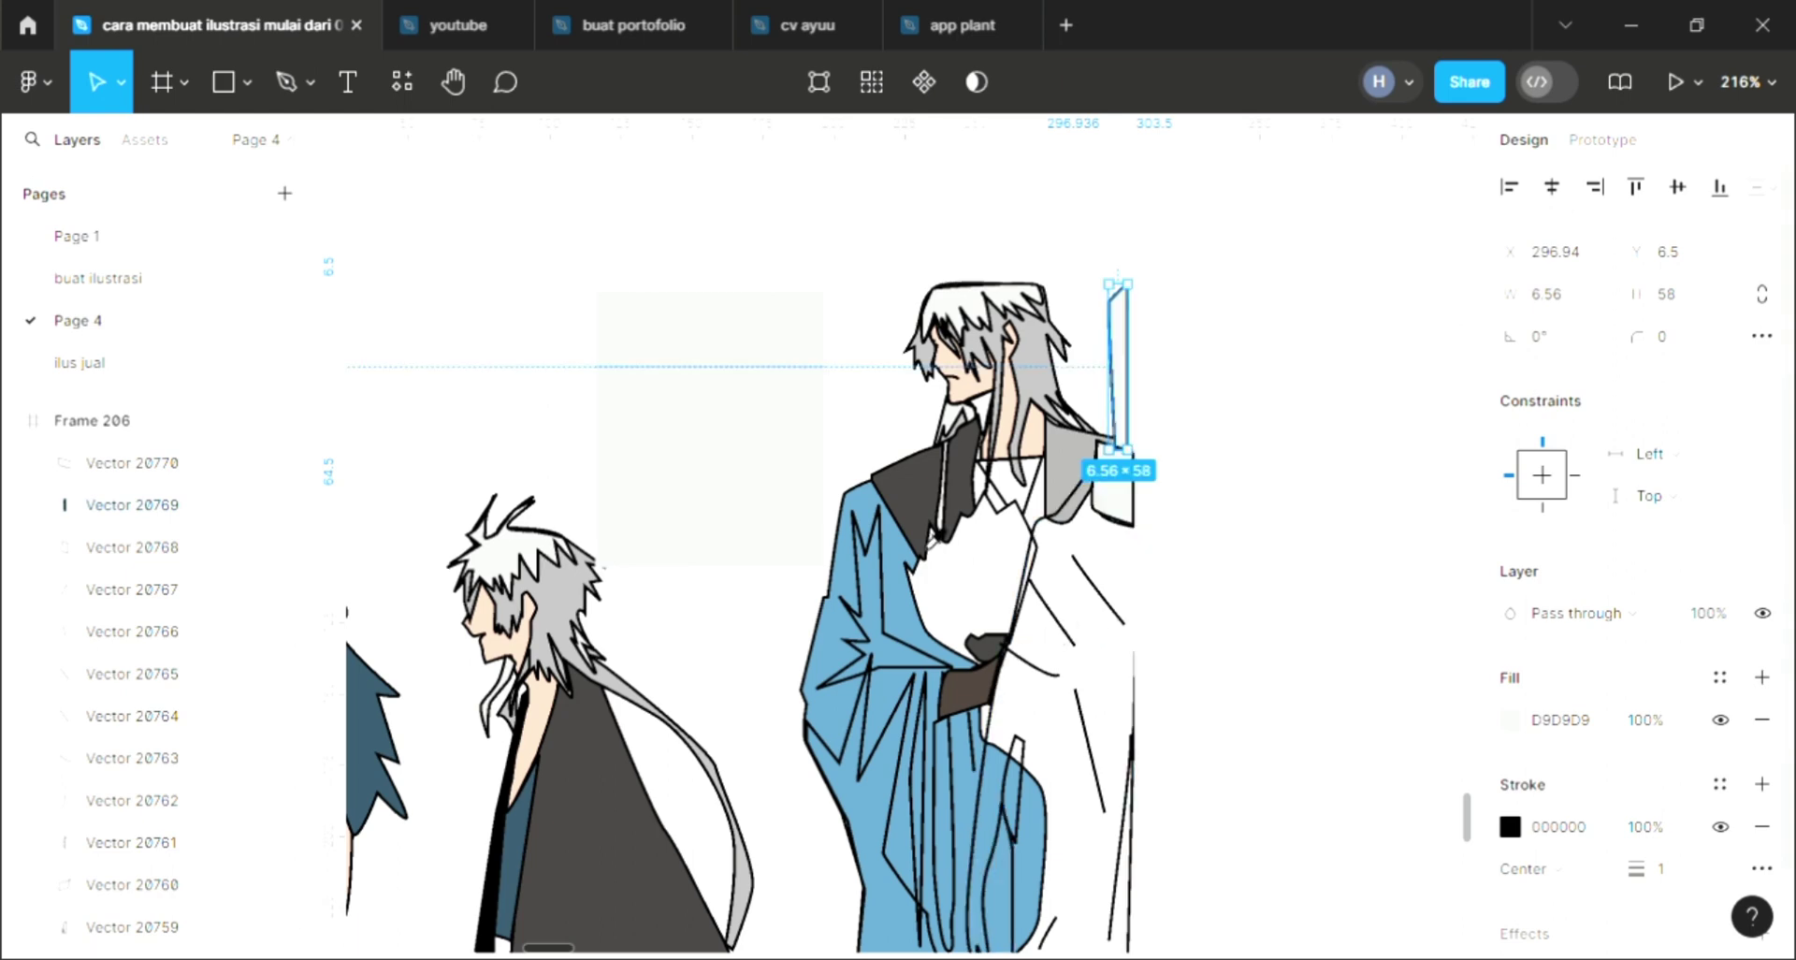
{"action": "key", "text": "i"}
{"action": "left_click", "coordinate": [1062, 777]}
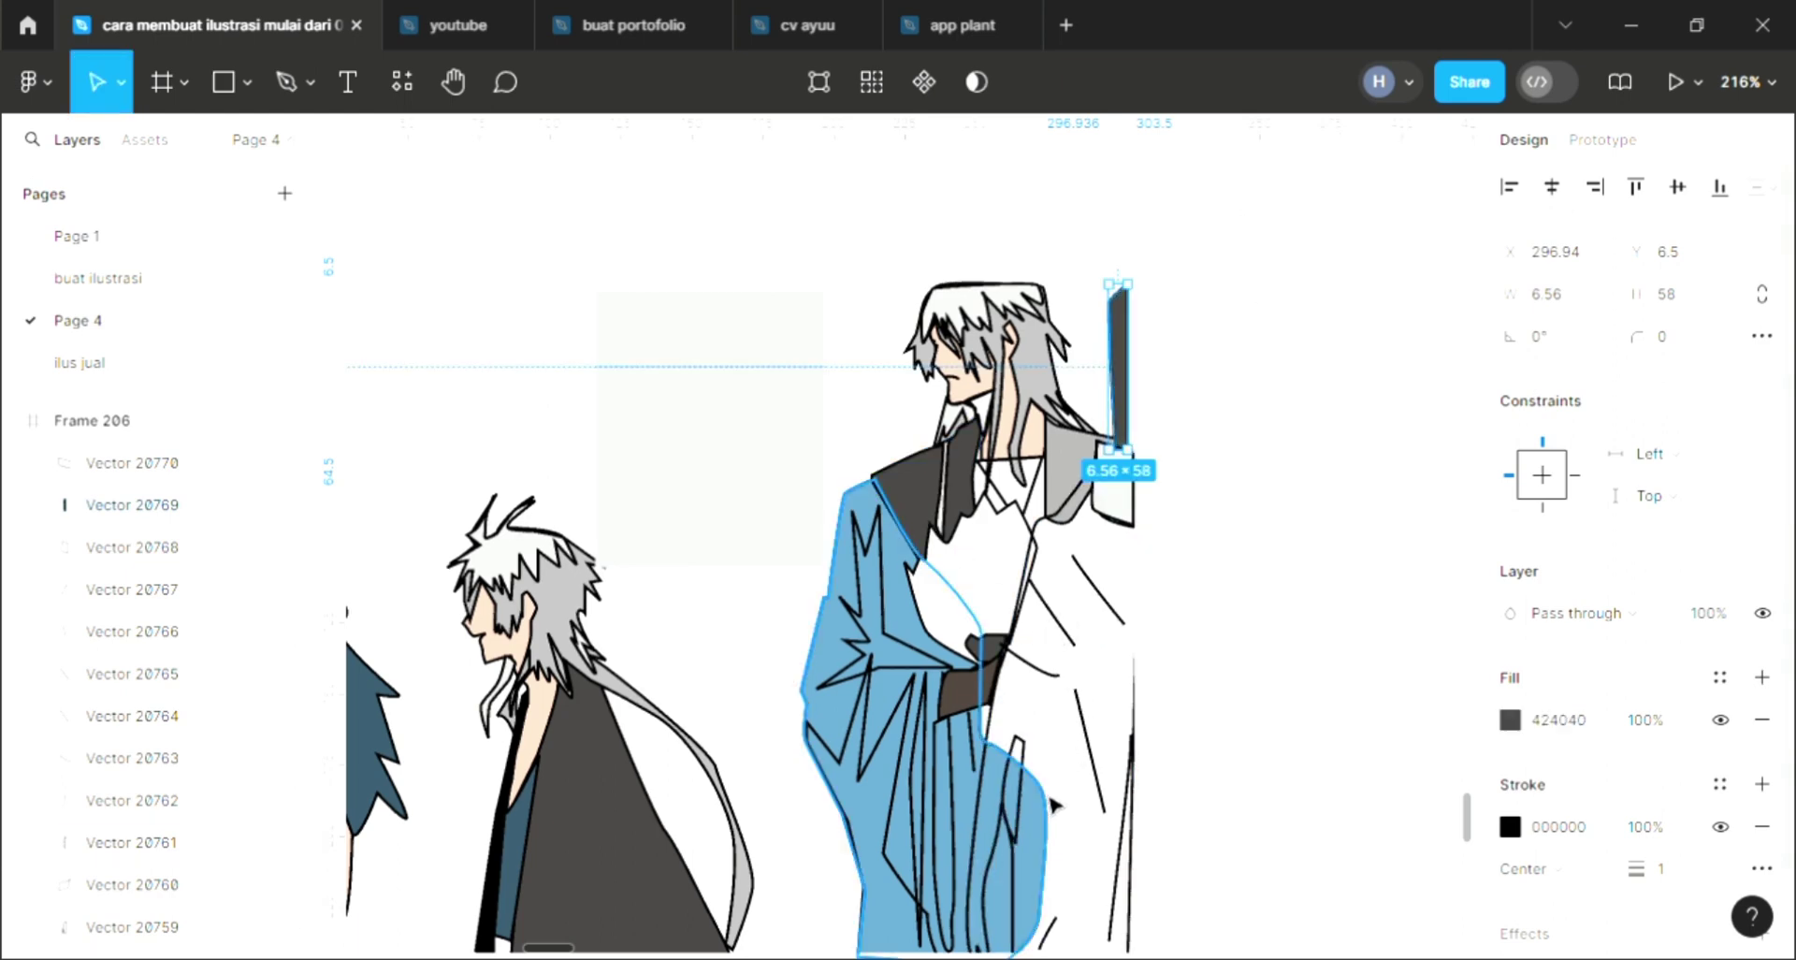
Fill the rightmost figure's large outer robe shape on the back side with white FFFFFF sampled from the canvas.
{"action": "left_click", "coordinate": [1052, 802]}
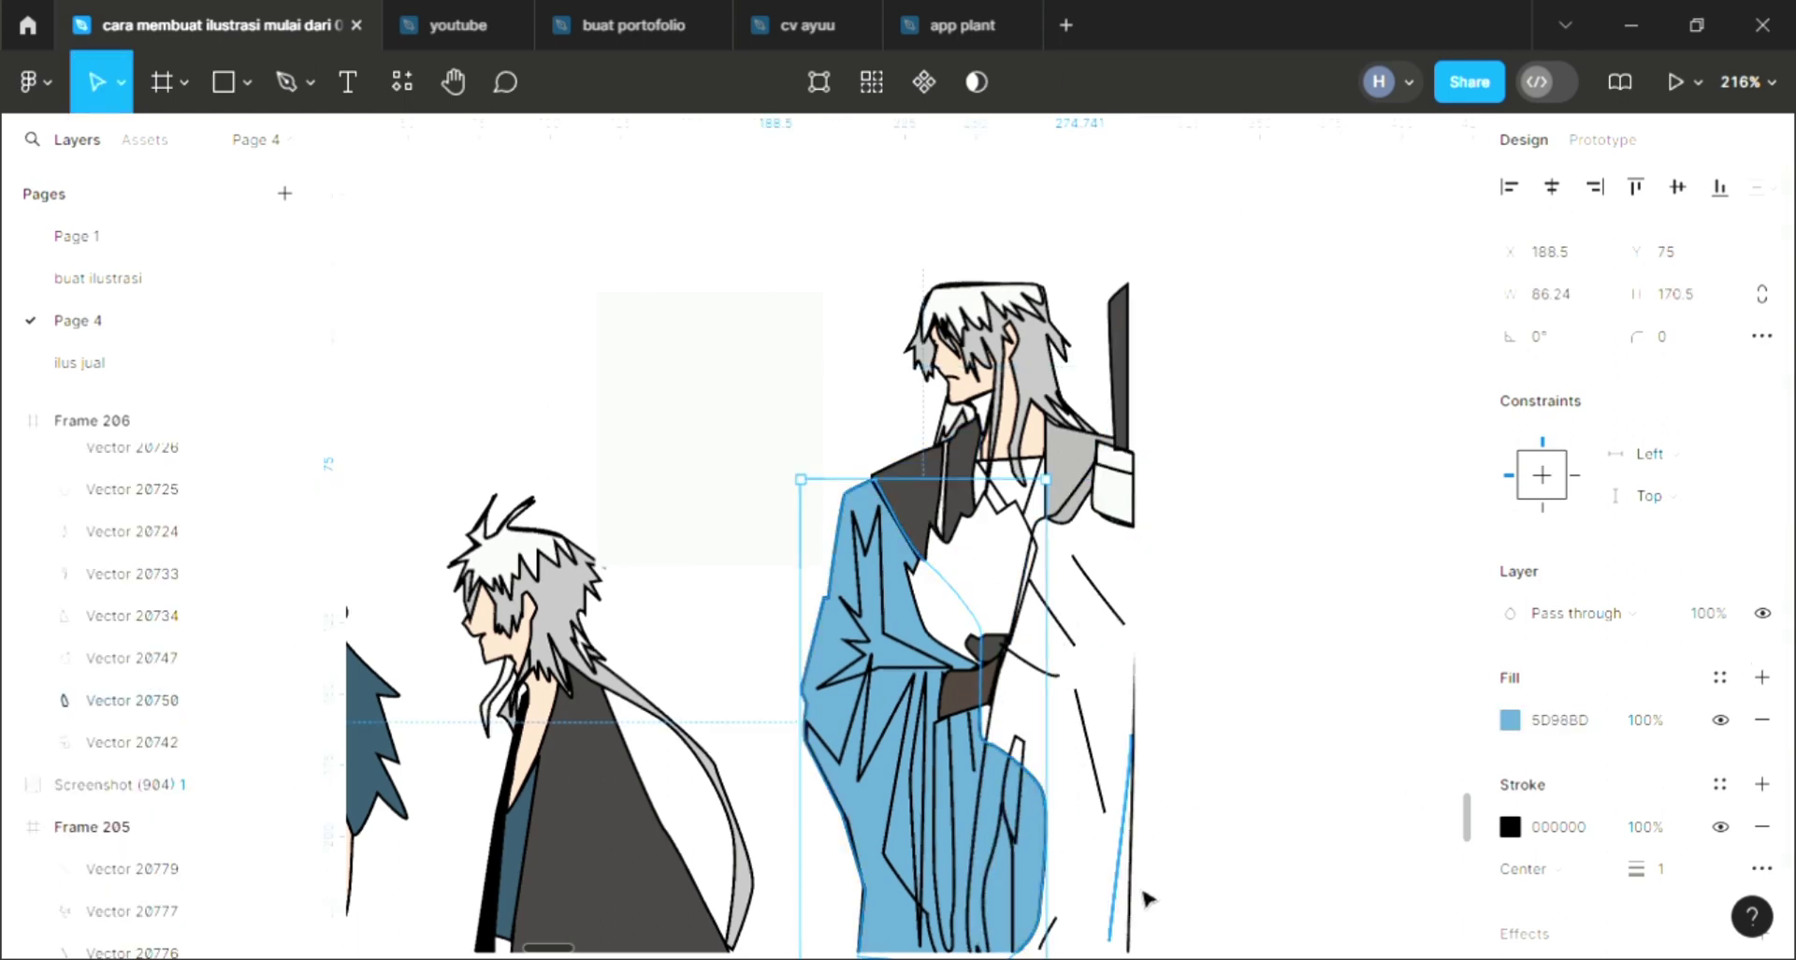
{"action": "scroll", "coordinate": [1139, 874], "scroll_direction": "down", "scroll_amount": 1}
{"action": "left_click", "coordinate": [1131, 938]}
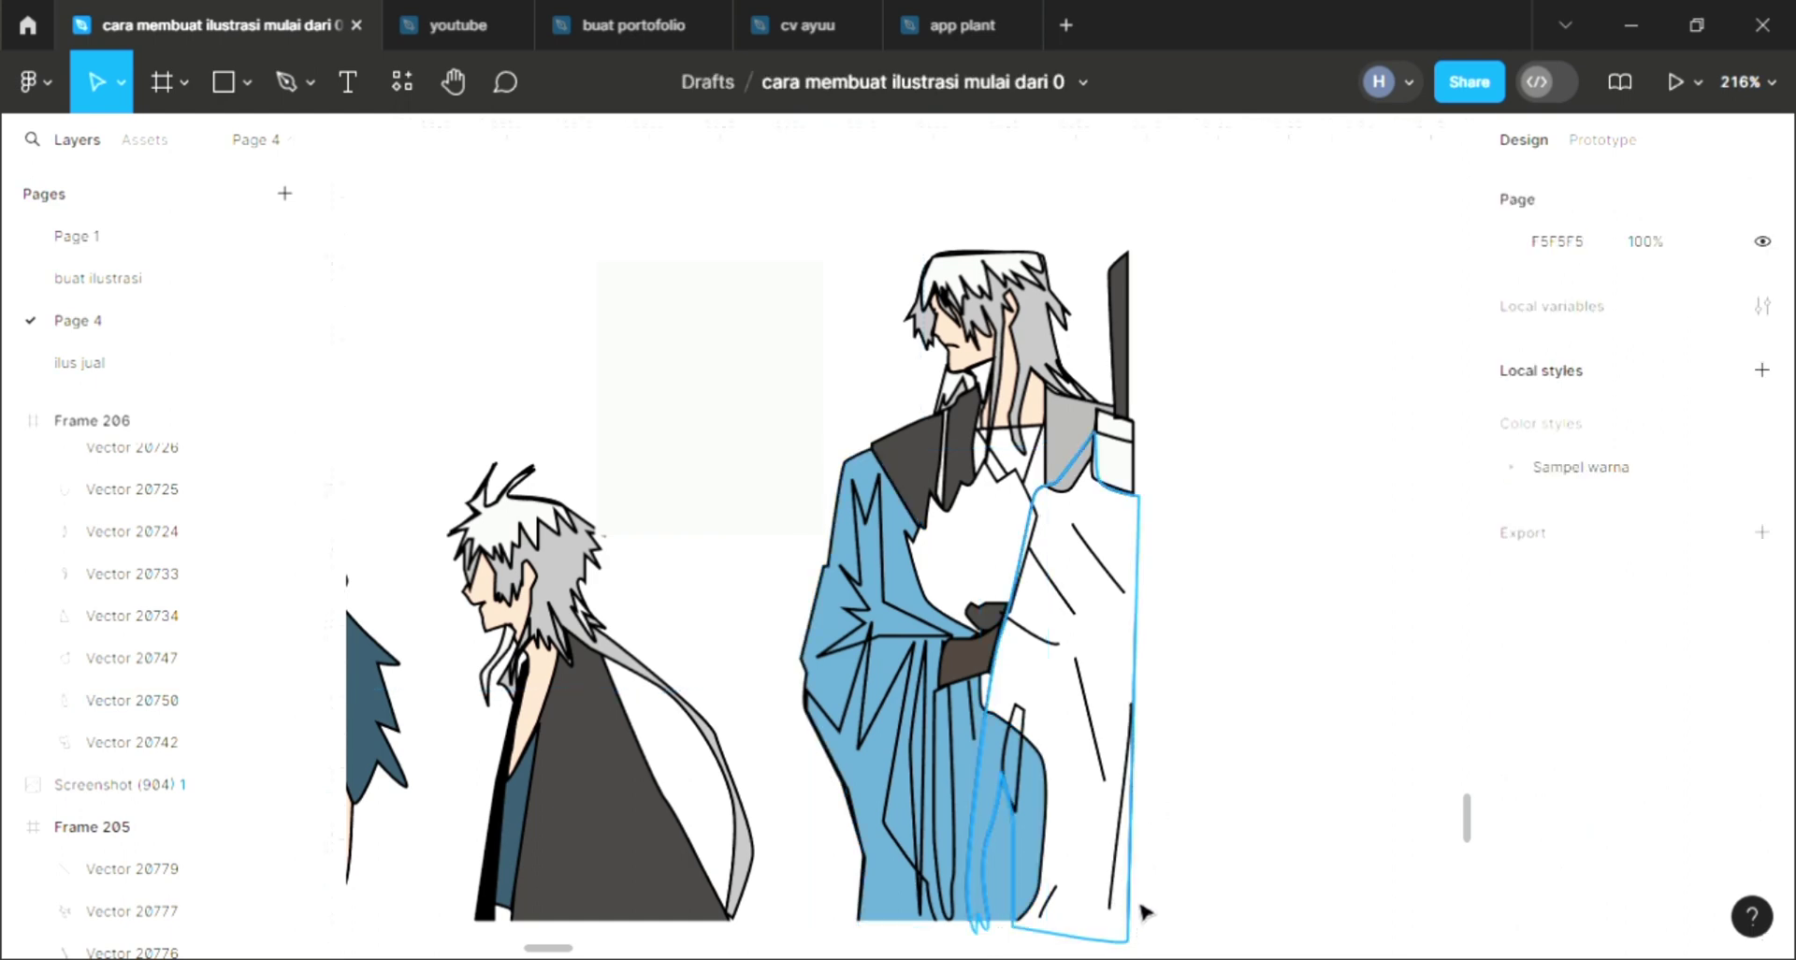
{"action": "left_click", "coordinate": [1142, 909]}
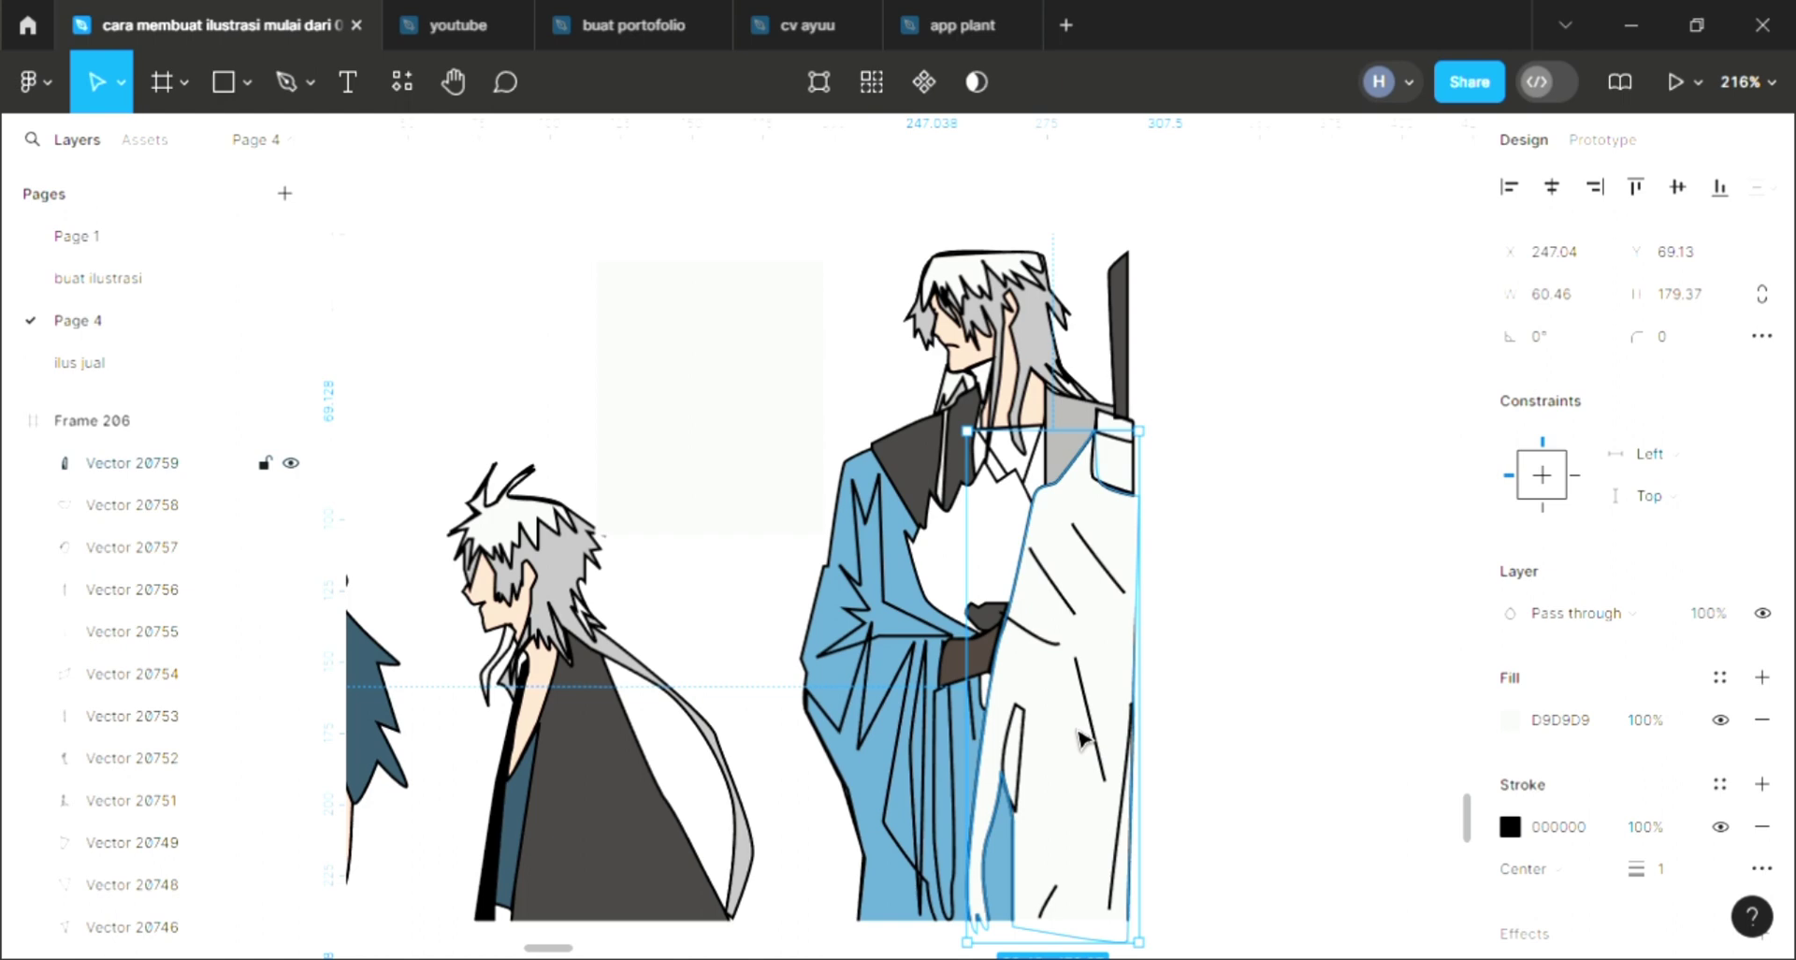
{"action": "key", "text": "i"}
{"action": "left_click", "coordinate": [765, 697]}
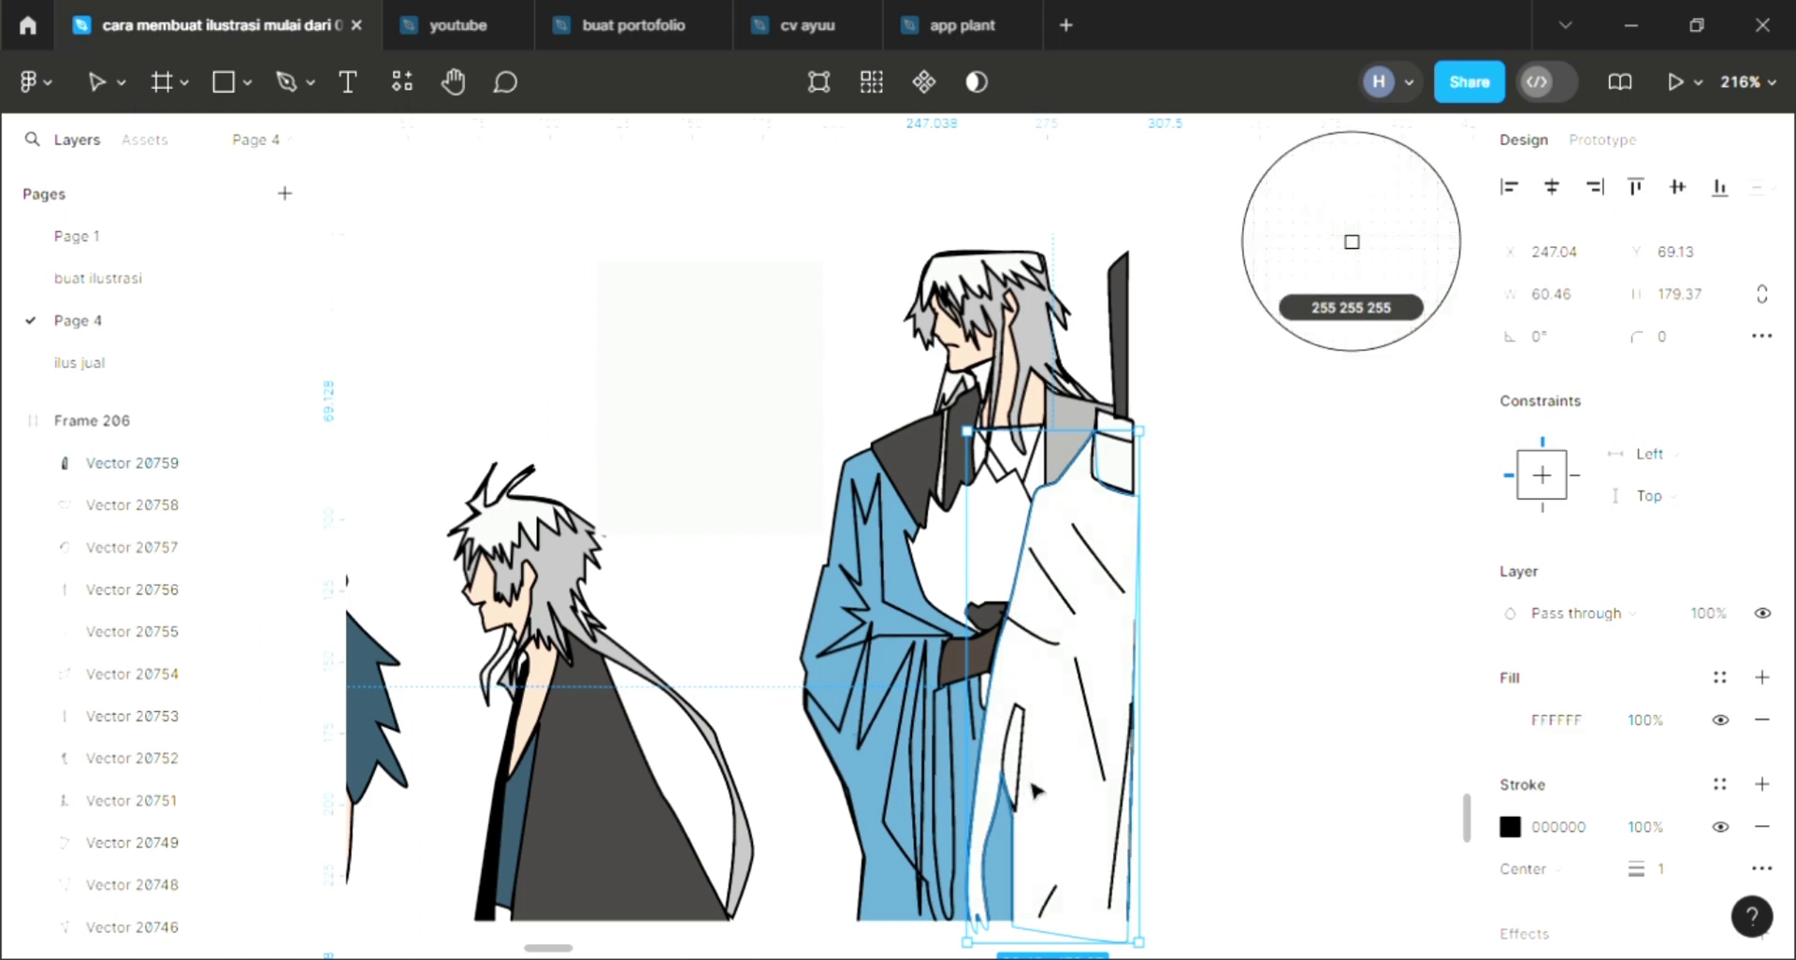
{"action": "key", "text": "Escape"}
{"action": "key", "text": "Escape"}
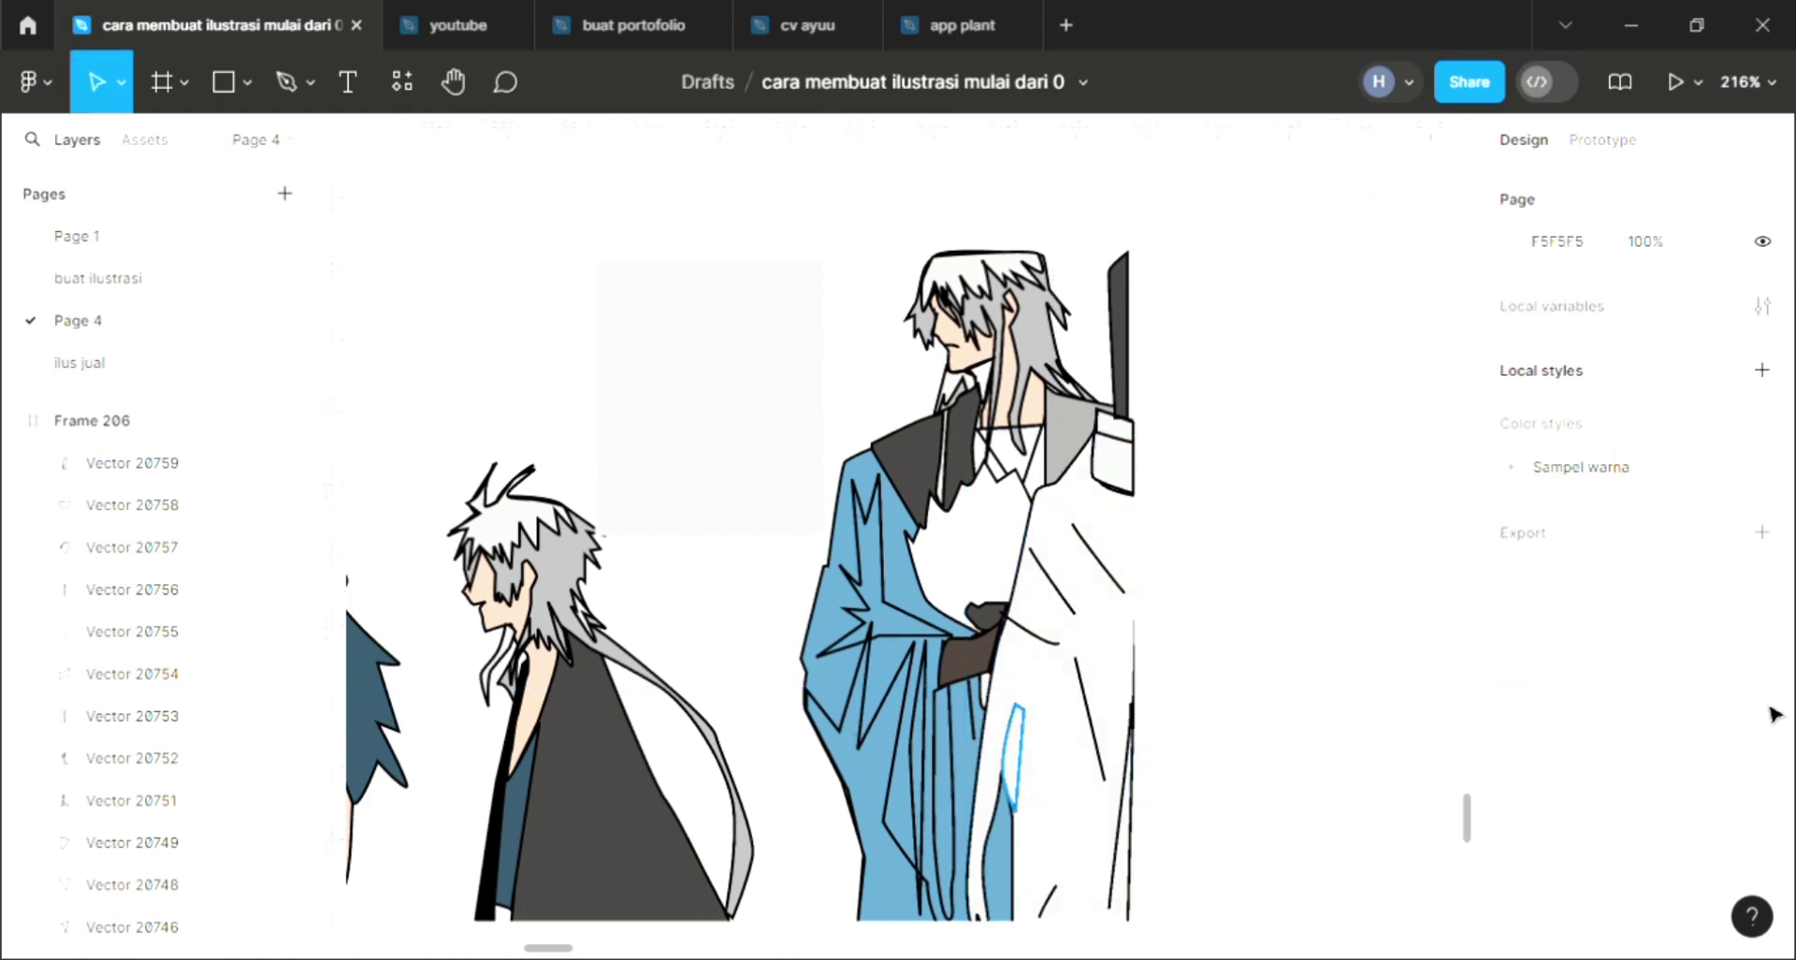
Fill the narrow slit shape in the rightmost figure's robe below the waist with the sampled skin colour EFCAB7.
{"action": "key", "text": "ctrl+v"}
{"action": "left_click", "coordinate": [1558, 697]}
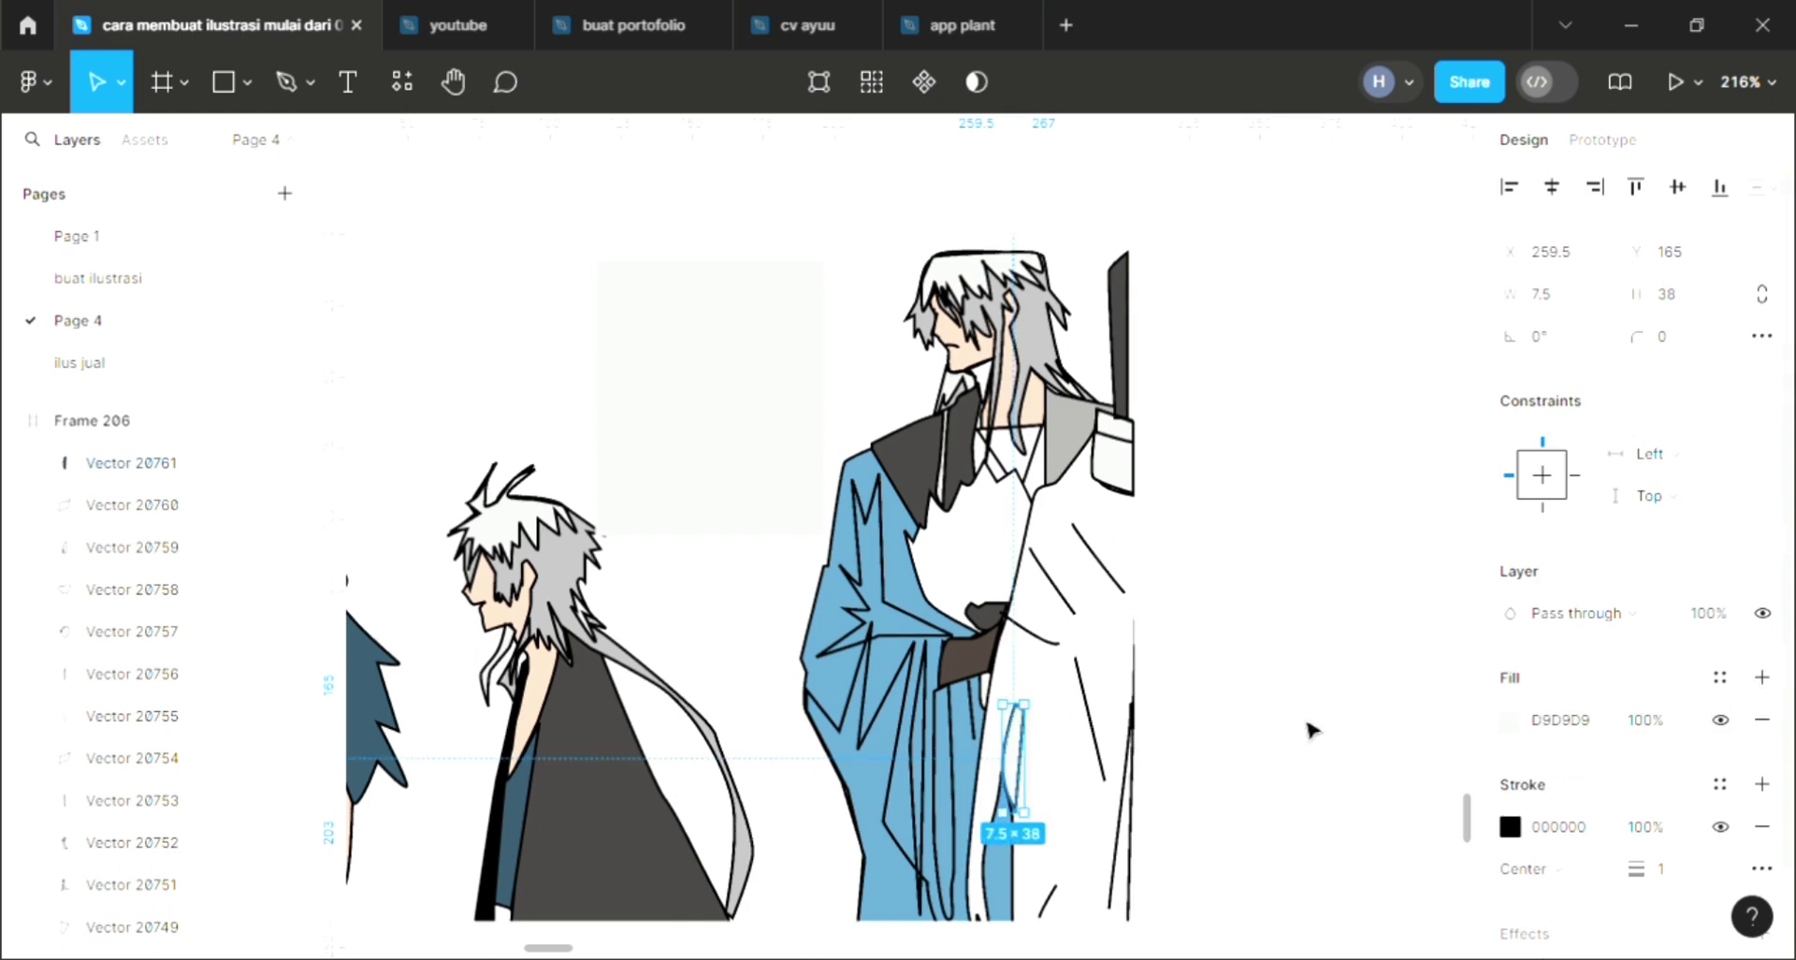
{"action": "key", "text": "i"}
{"action": "left_click", "coordinate": [543, 713]}
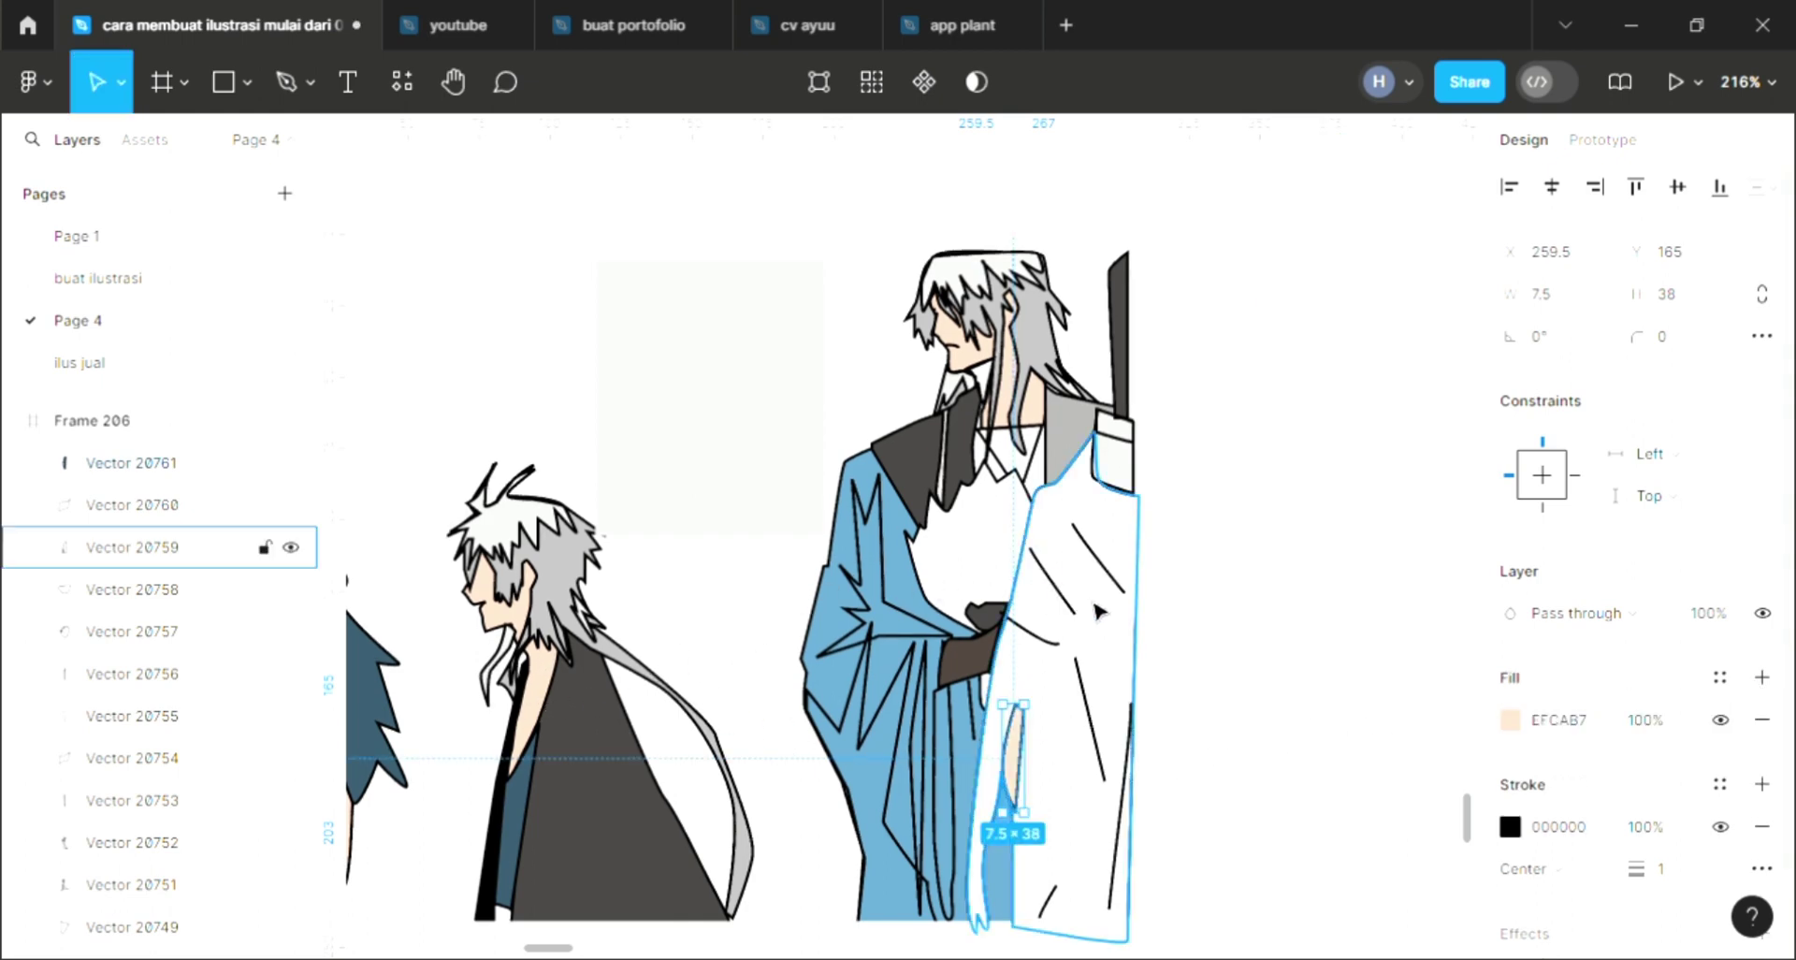
Fill the background rectangle between the middle and rightmost figures with the dark grey 424040 sampled from the middle figure's robe.
{"action": "scroll", "coordinate": [1098, 610], "scroll_direction": "left", "scroll_amount": 3}
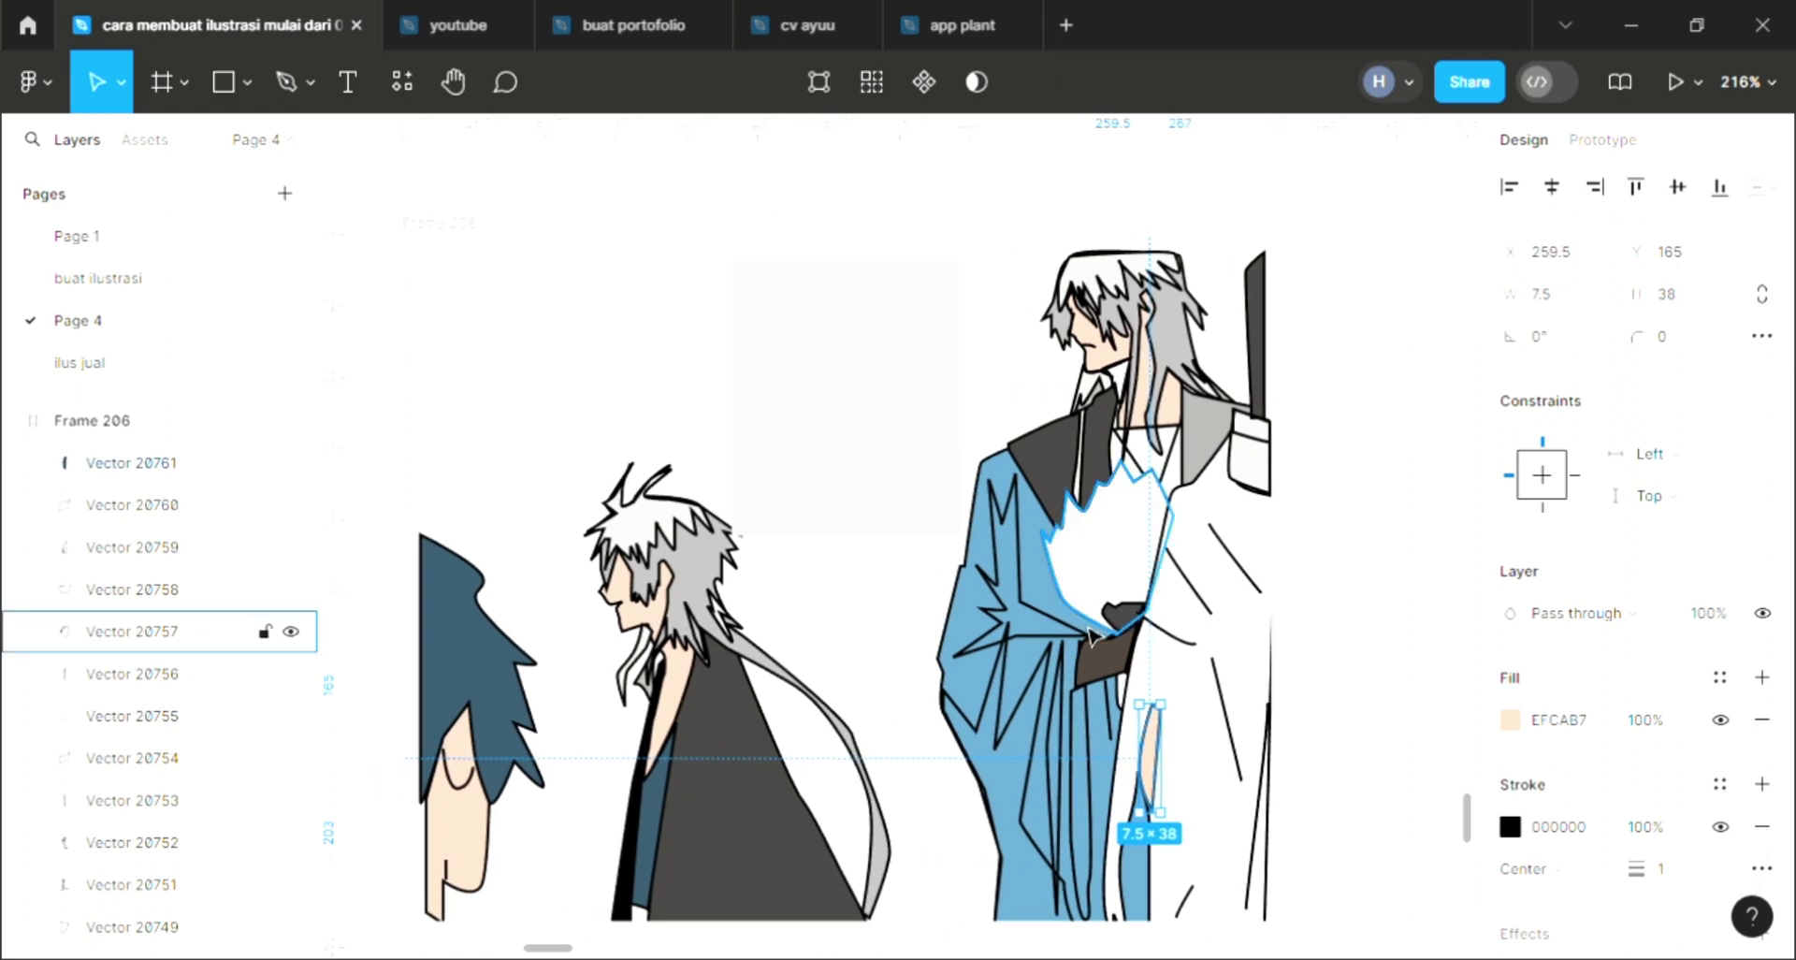
{"action": "scroll", "coordinate": [878, 445], "scroll_direction": "left", "scroll_amount": 1}
{"action": "left_click", "coordinate": [883, 447]}
{"action": "scroll", "coordinate": [884, 446], "scroll_direction": "up", "scroll_amount": 2}
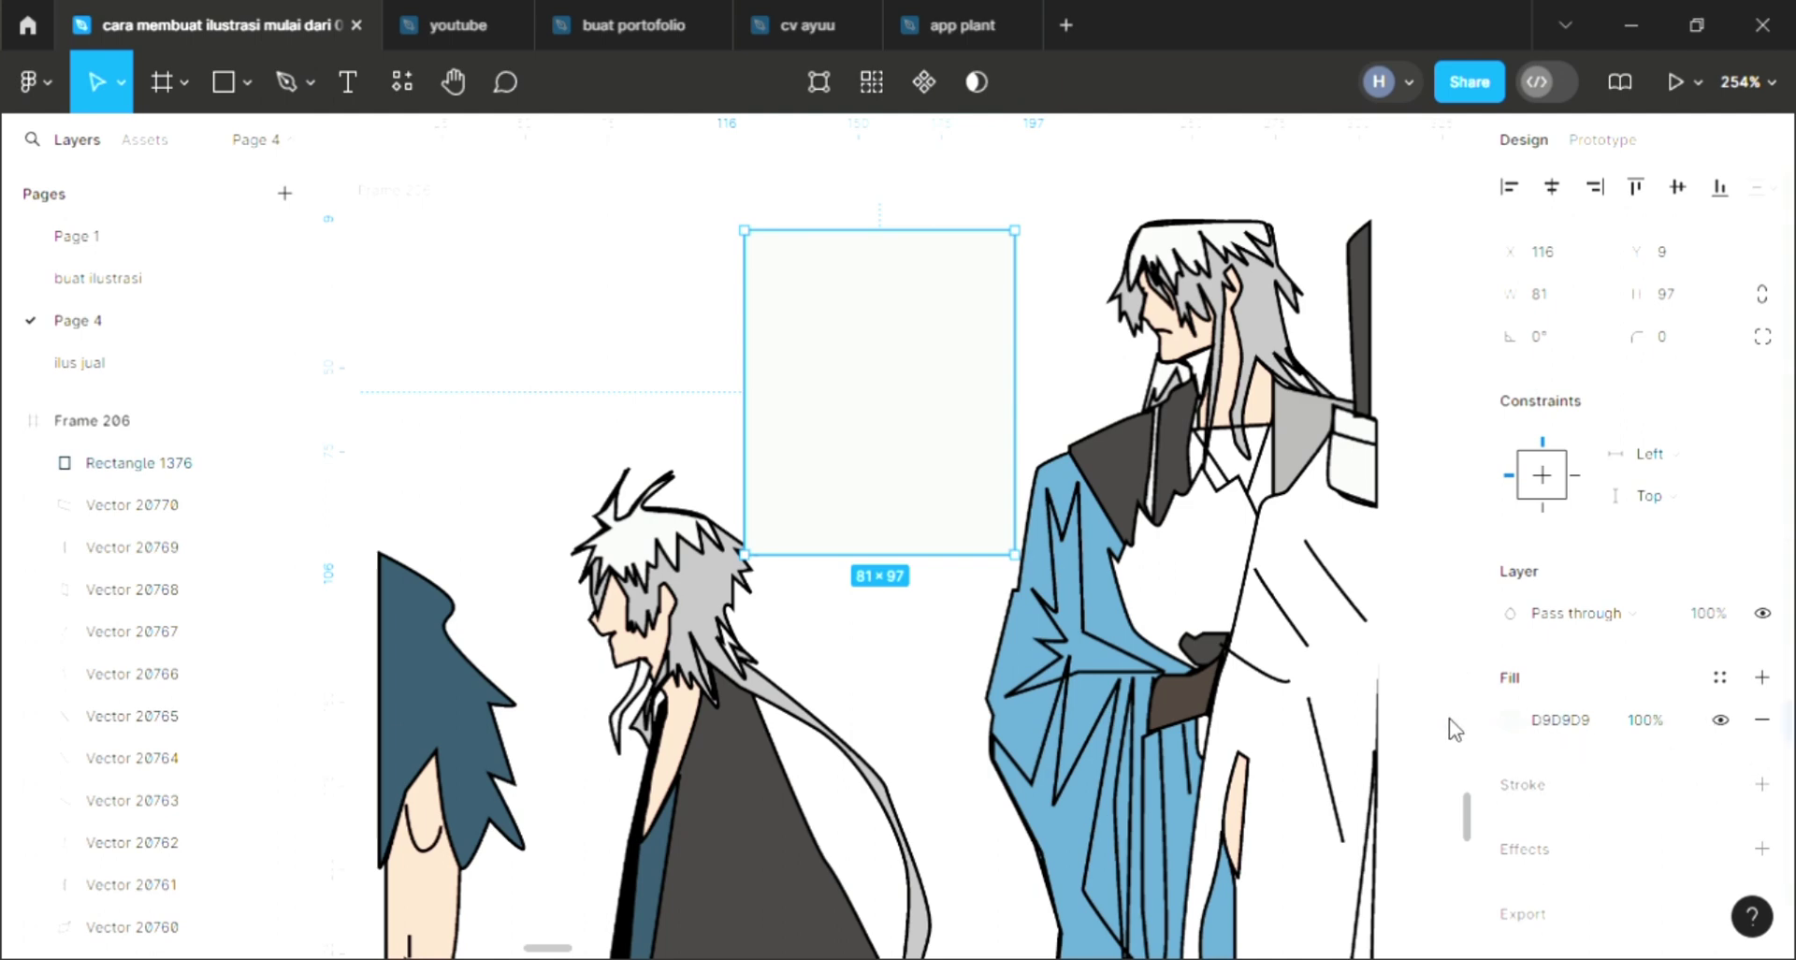
{"action": "left_click", "coordinate": [1509, 720]}
{"action": "left_click", "coordinate": [1270, 703]}
{"action": "left_click", "coordinate": [1200, 643]}
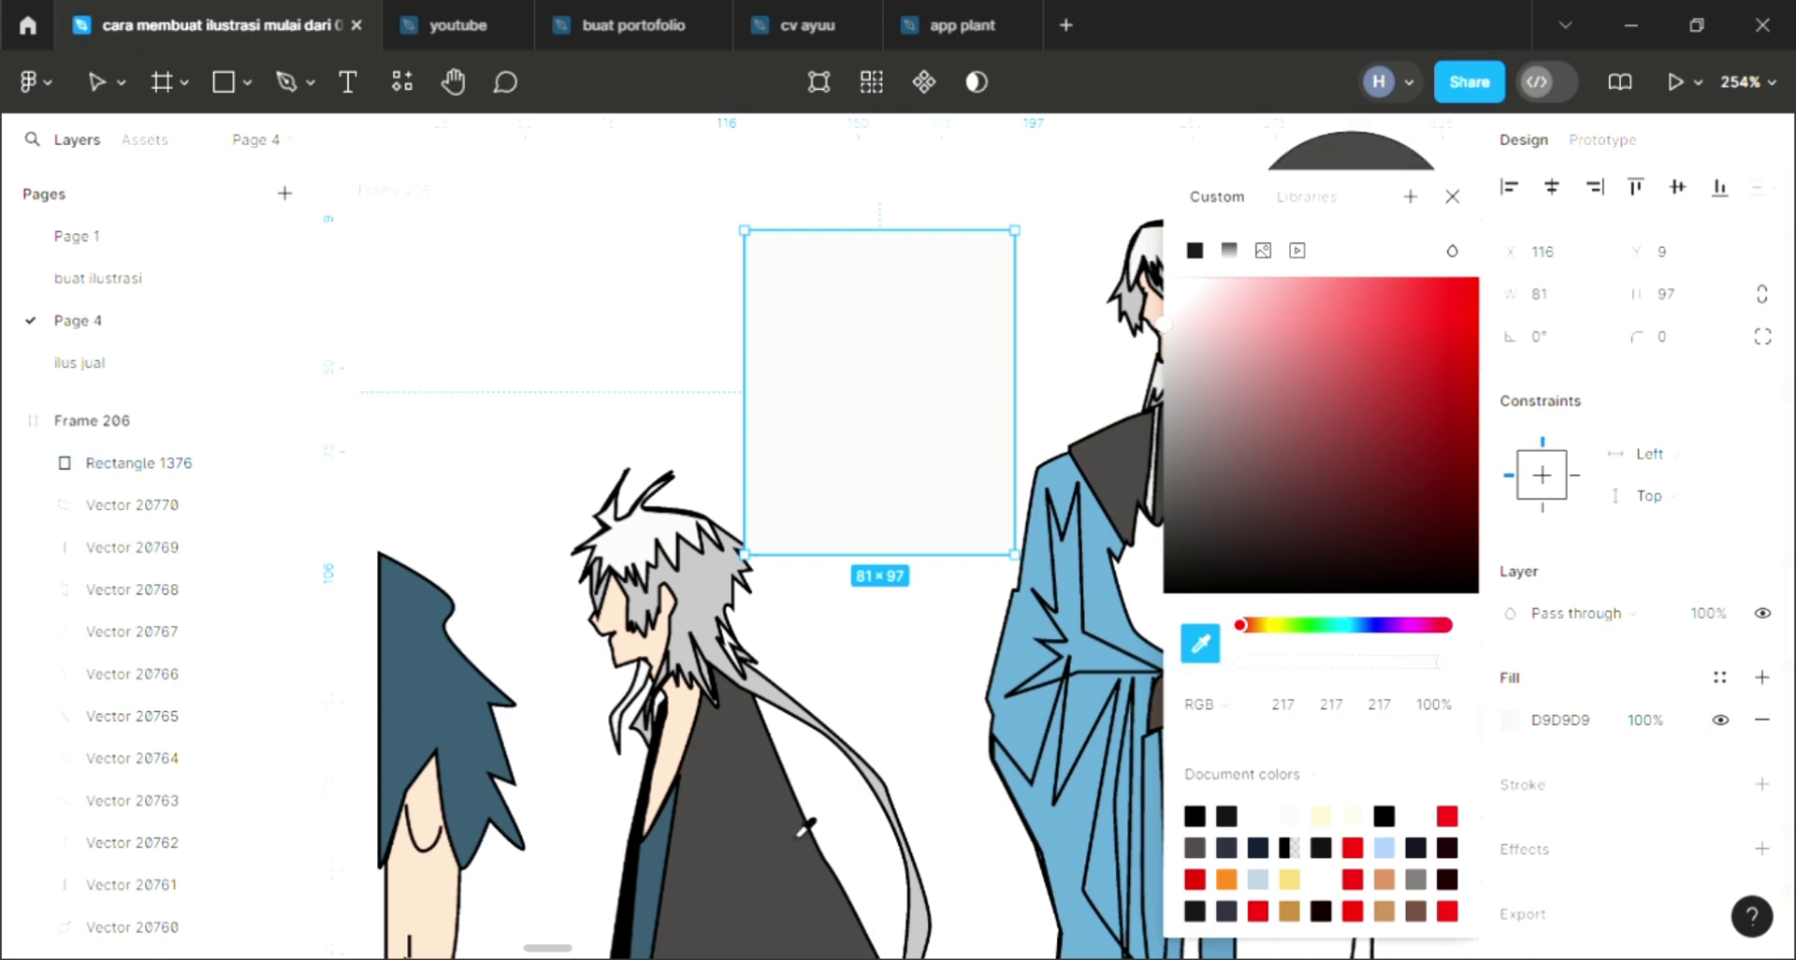
{"action": "left_click", "coordinate": [806, 827]}
{"action": "left_click", "coordinate": [1450, 200]}
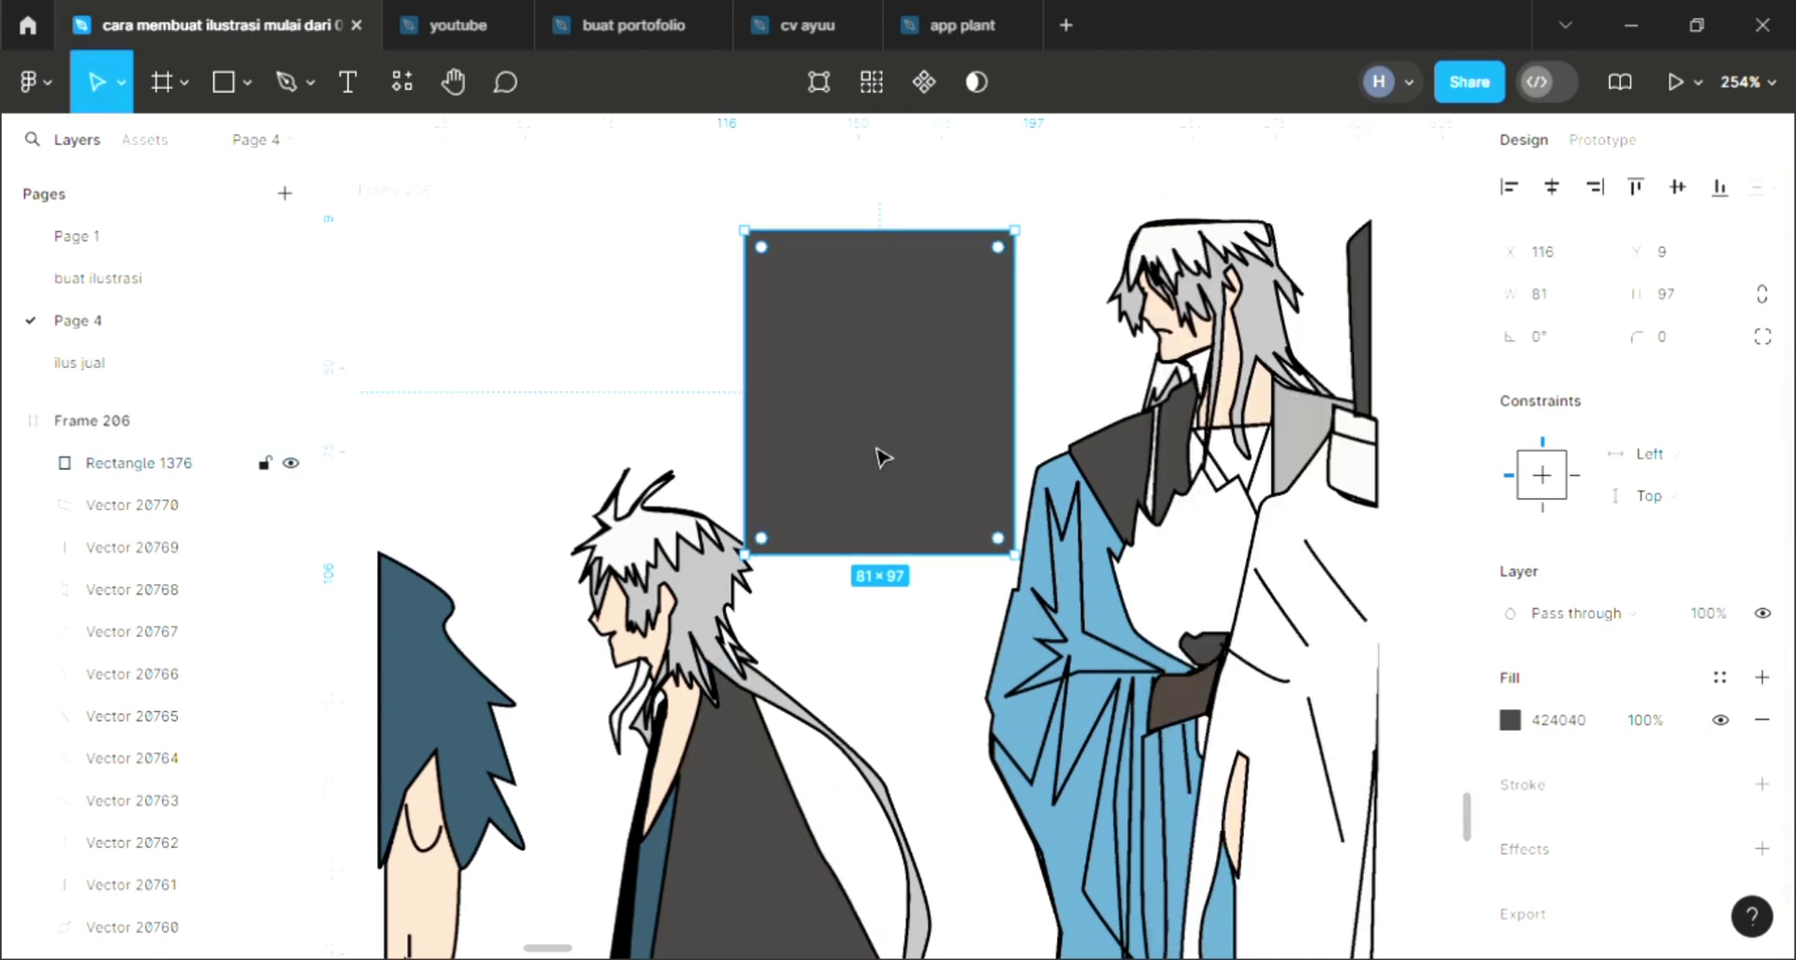
Duplicate the dark grey rectangle, shrink the copy to 73 × 87 inside the original and fill it with sampled white FFFFFF.
{"action": "key", "text": "ctrl+d"}
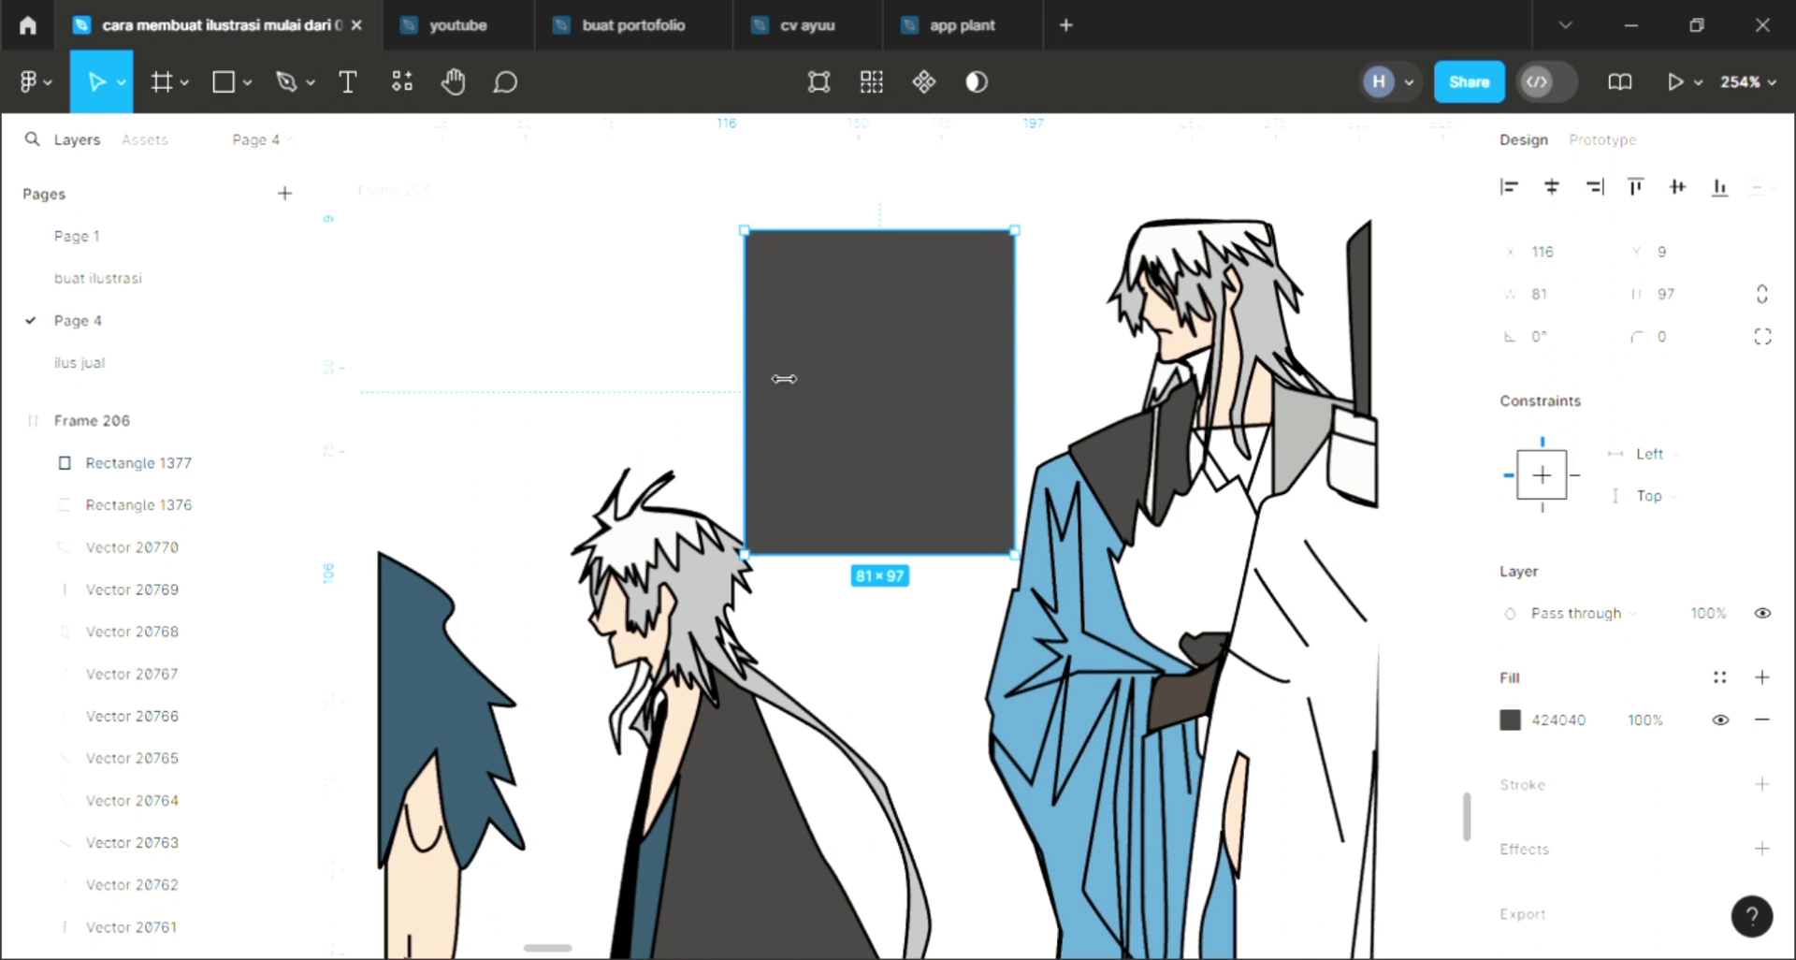
{"action": "left_click_drag", "start_coordinate": [772, 381], "coordinate": [849, 405]}
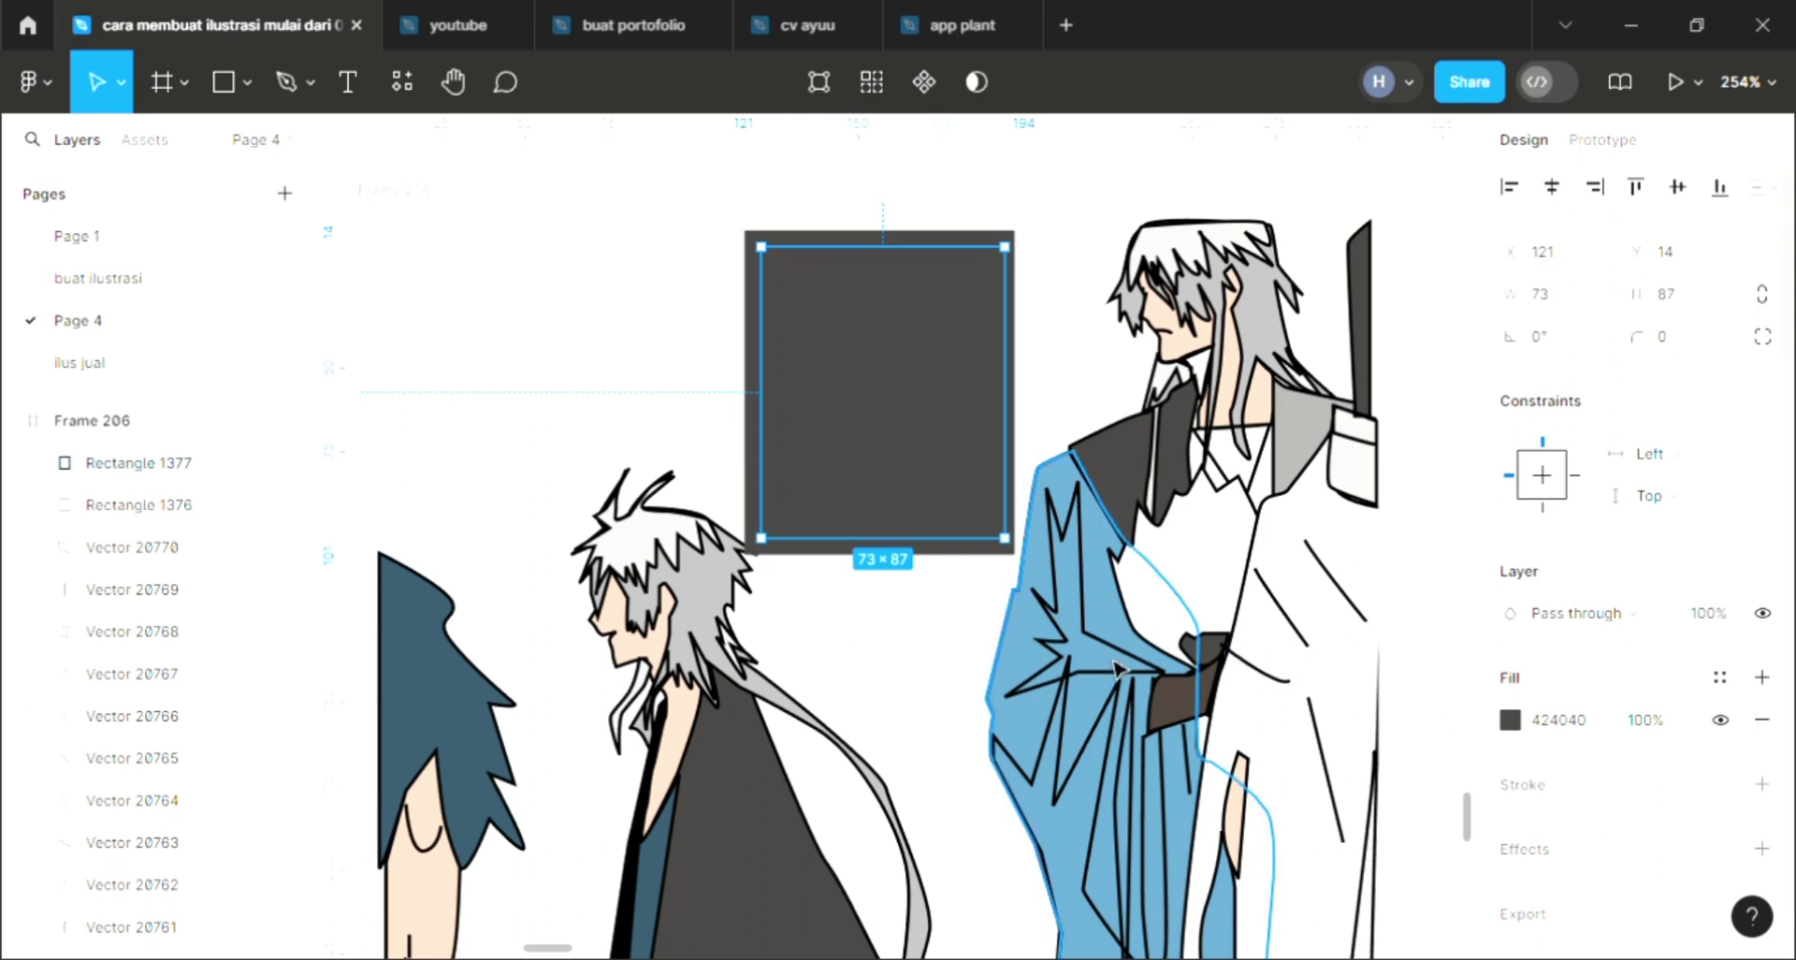
{"action": "key", "text": "i"}
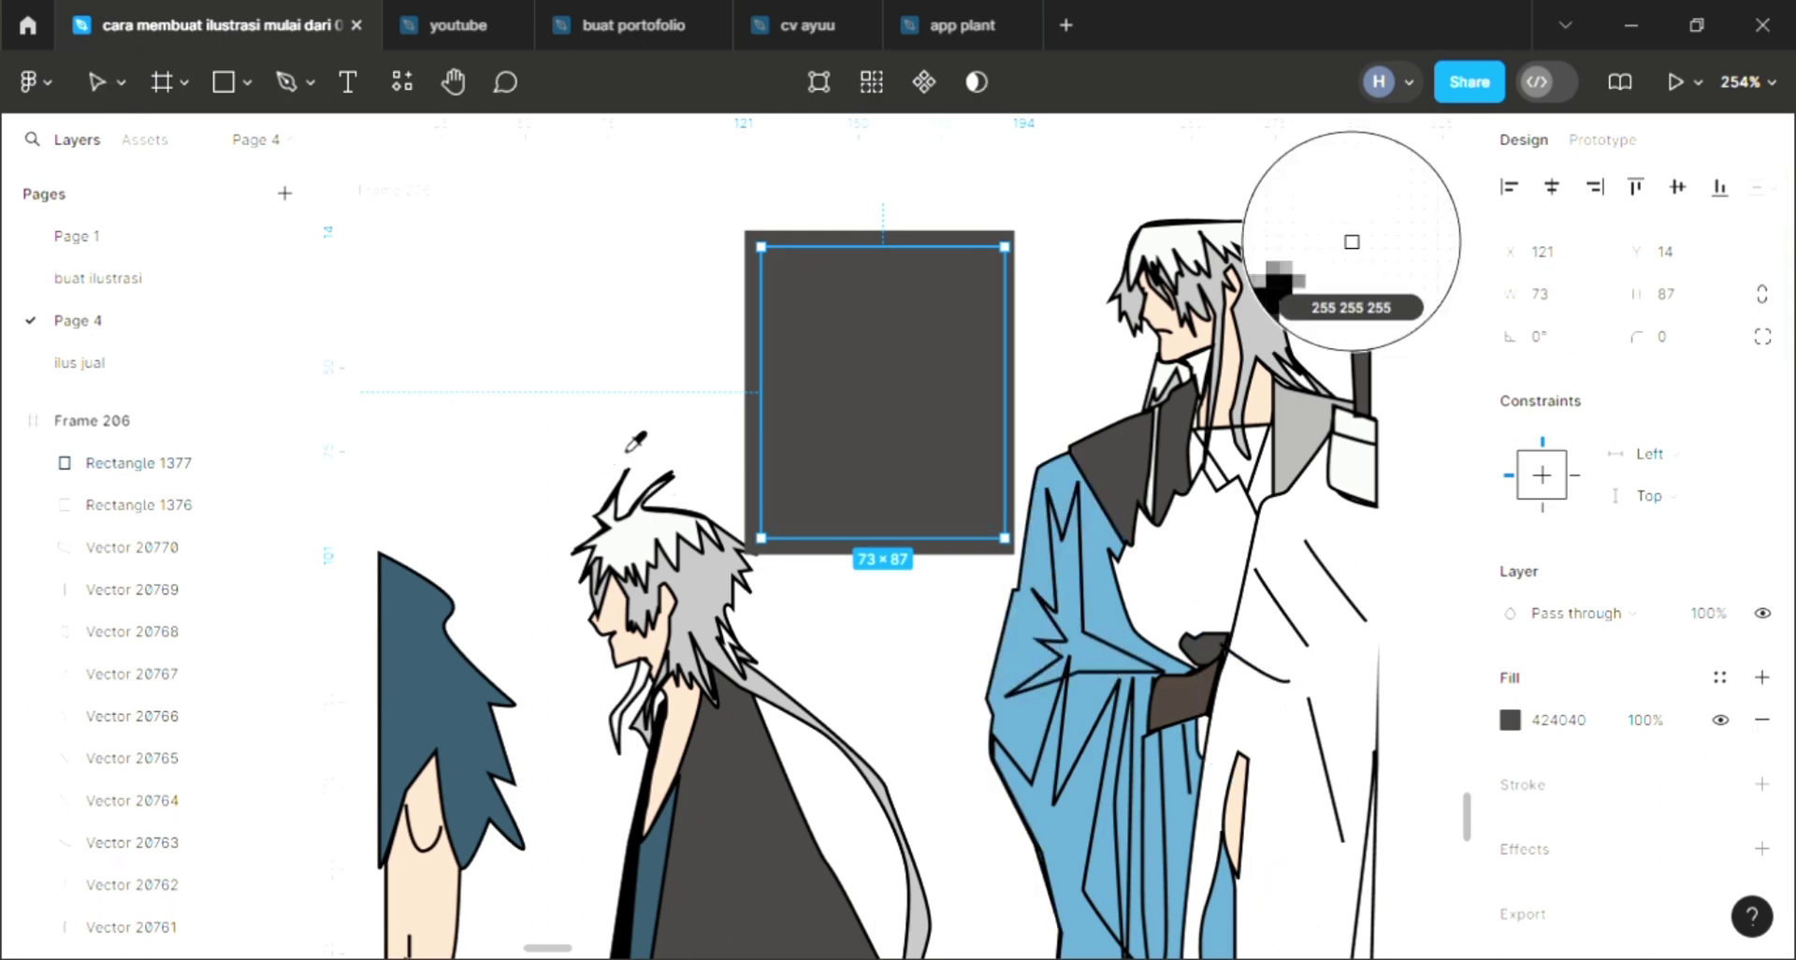
{"action": "left_click", "coordinate": [668, 428]}
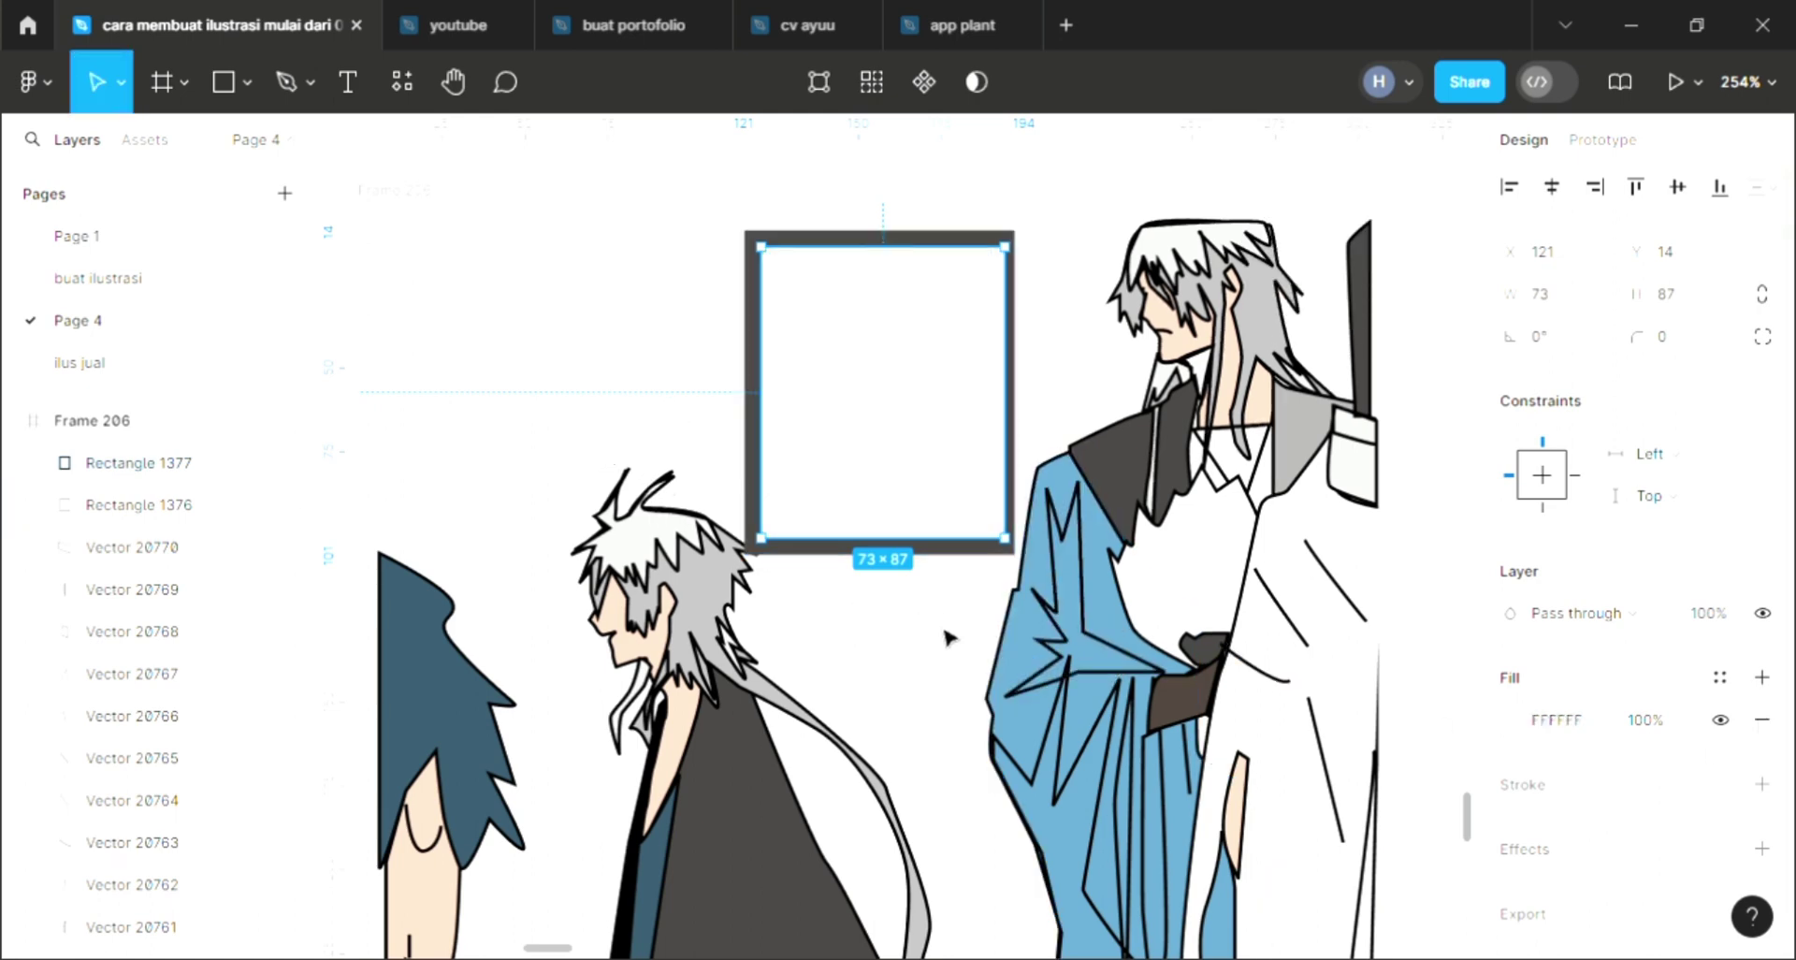
Resize the white inner rectangle to 70 × 83 and centre it within the dark grey frame at X 122, Y 16.
{"action": "key", "text": "Escape"}
{"action": "left_click", "coordinate": [851, 384]}
{"action": "mouse_move", "coordinate": [893, 400]}
{"action": "key", "text": "Escape"}
{"action": "left_click", "coordinate": [998, 391]}
{"action": "left_click_drag", "start_coordinate": [1018, 402], "coordinate": [1015, 402]}
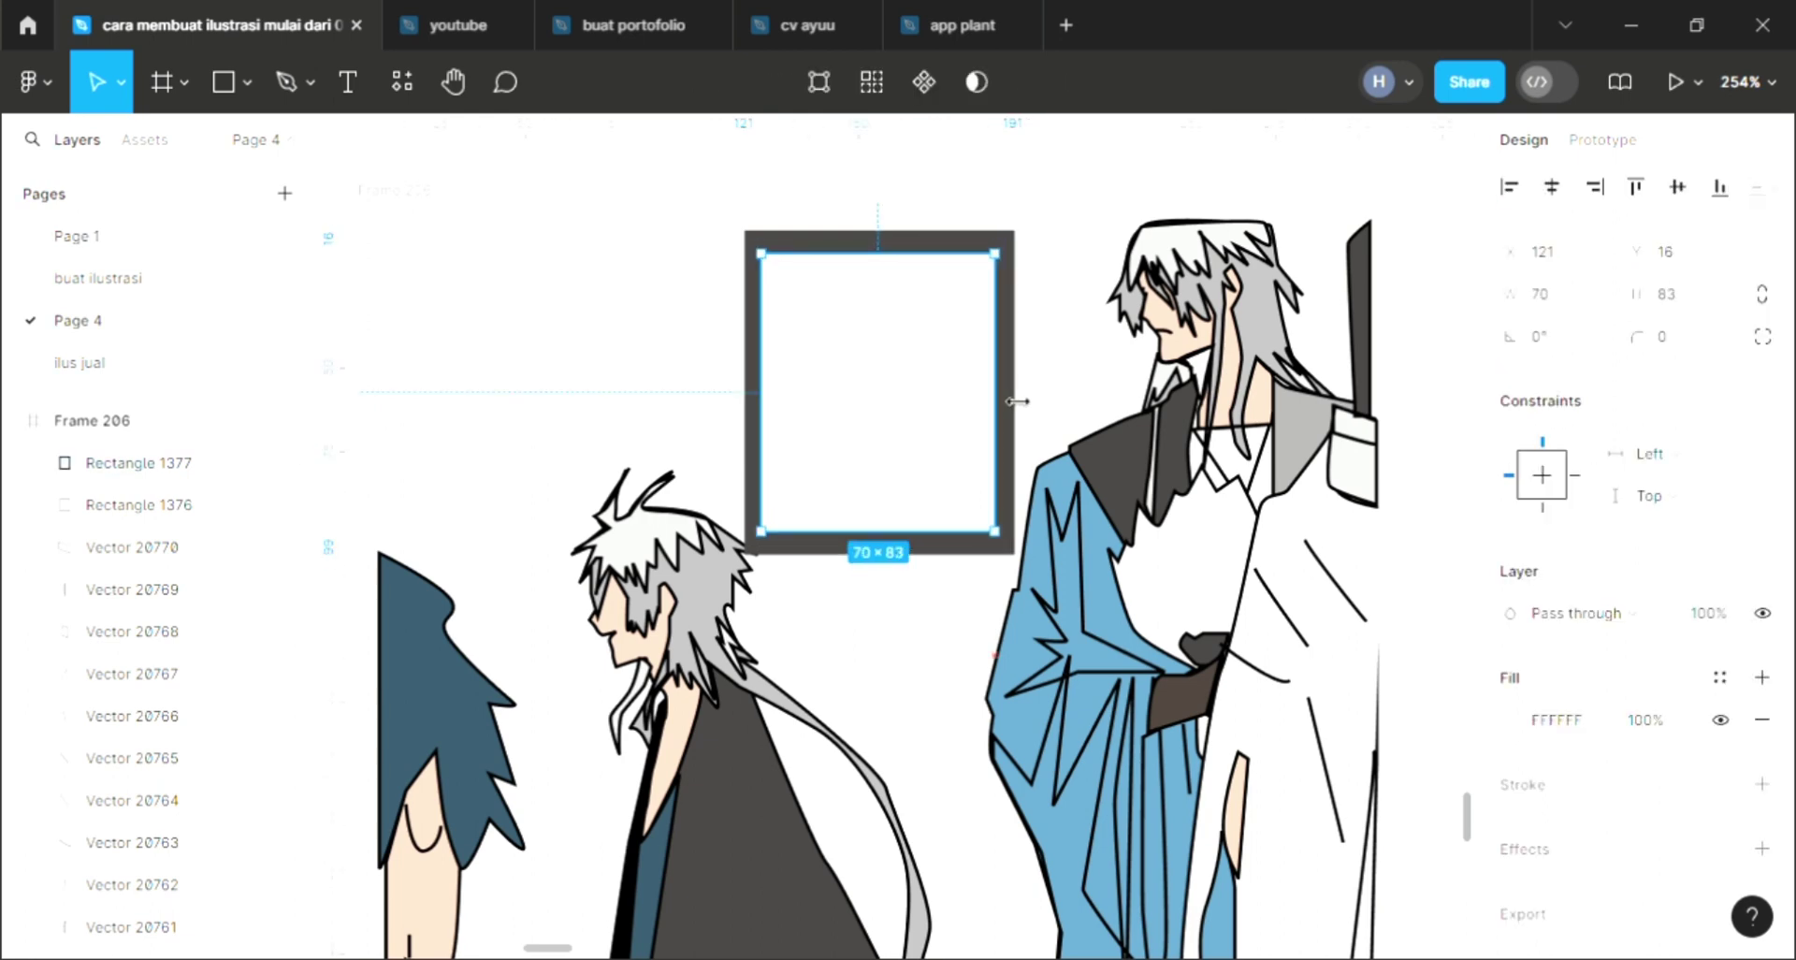
{"action": "left_click_drag", "start_coordinate": [899, 400], "coordinate": [903, 403]}
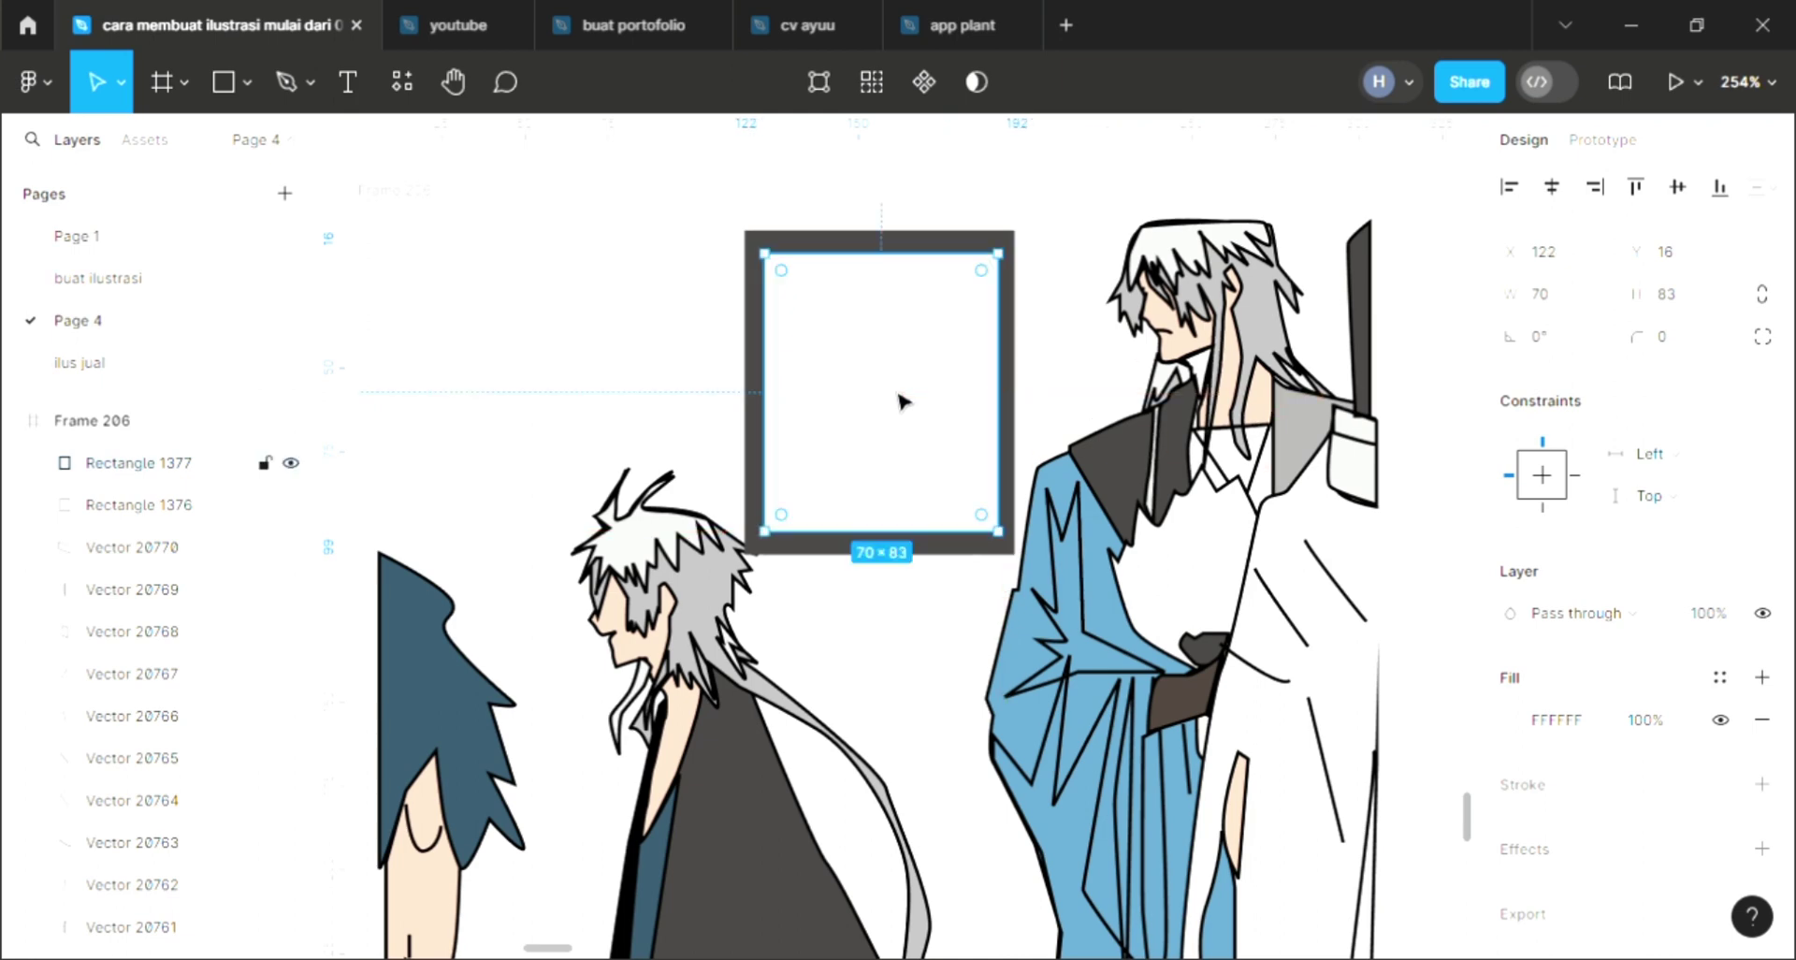
Duplicate the white inner rectangle, shrink the copy to 39 × 47 and add a black 000000 stroke of 1.
{"action": "key", "text": "ctrl+d"}
{"action": "left_click_drag", "start_coordinate": [1019, 392], "coordinate": [879, 420]}
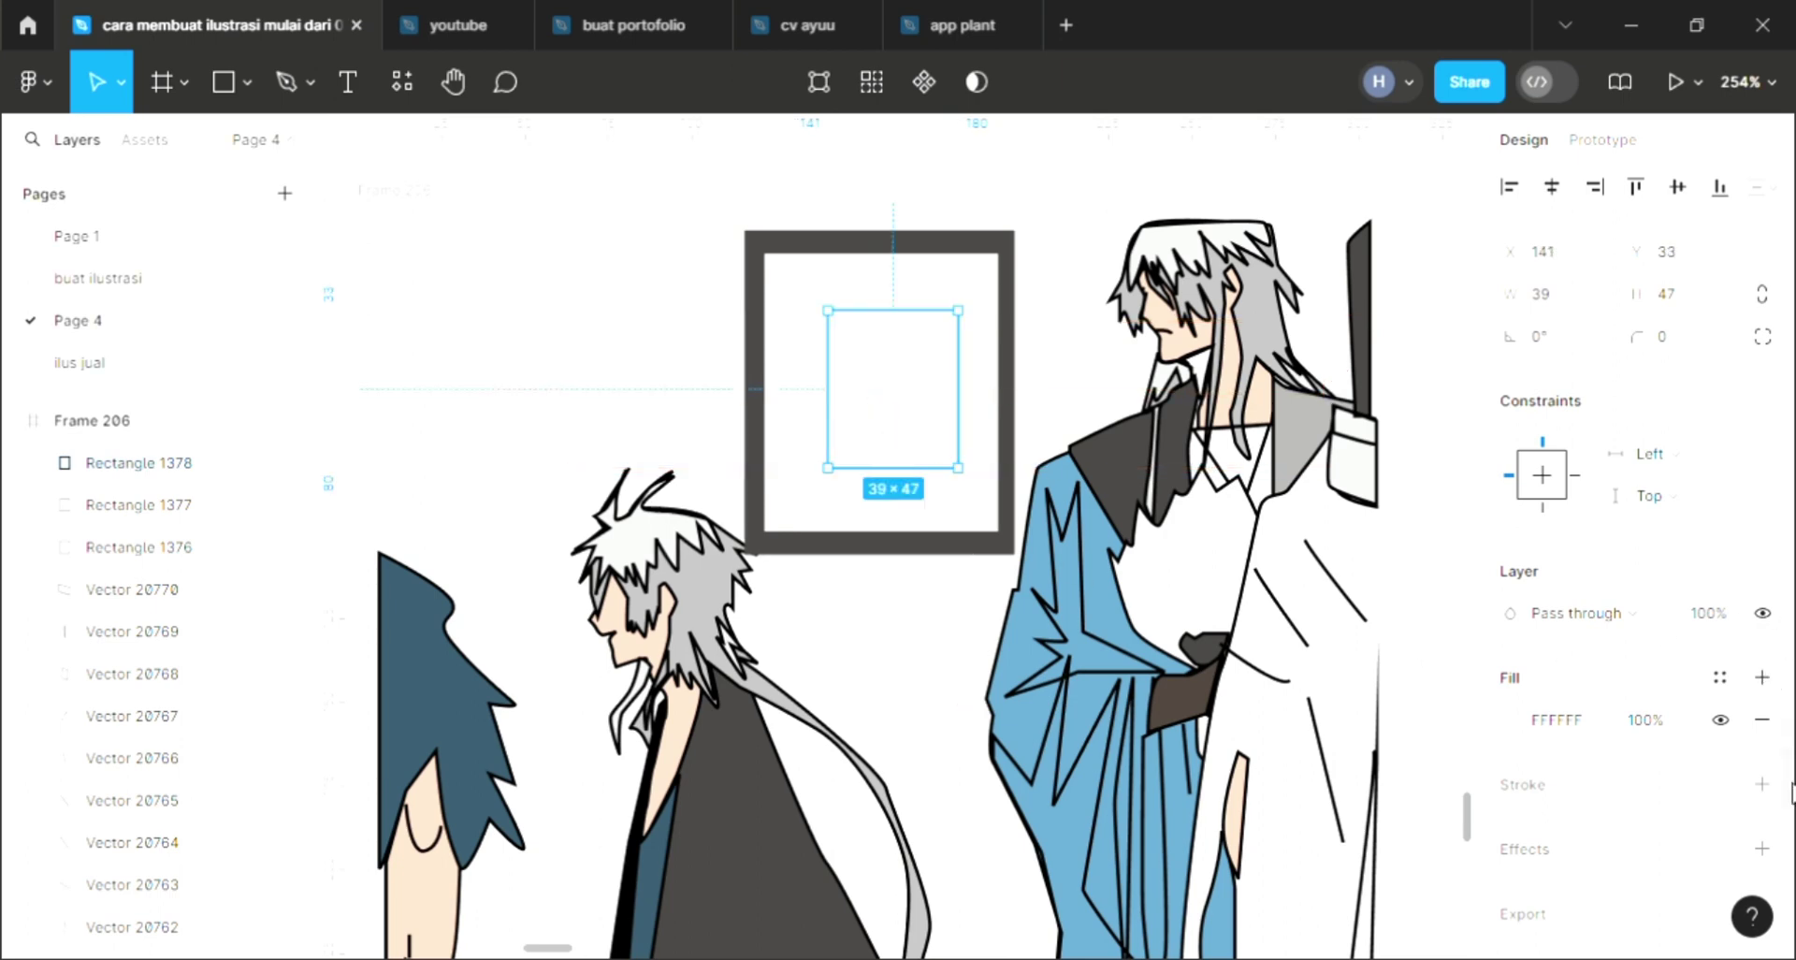
{"action": "left_click", "coordinate": [1761, 784]}
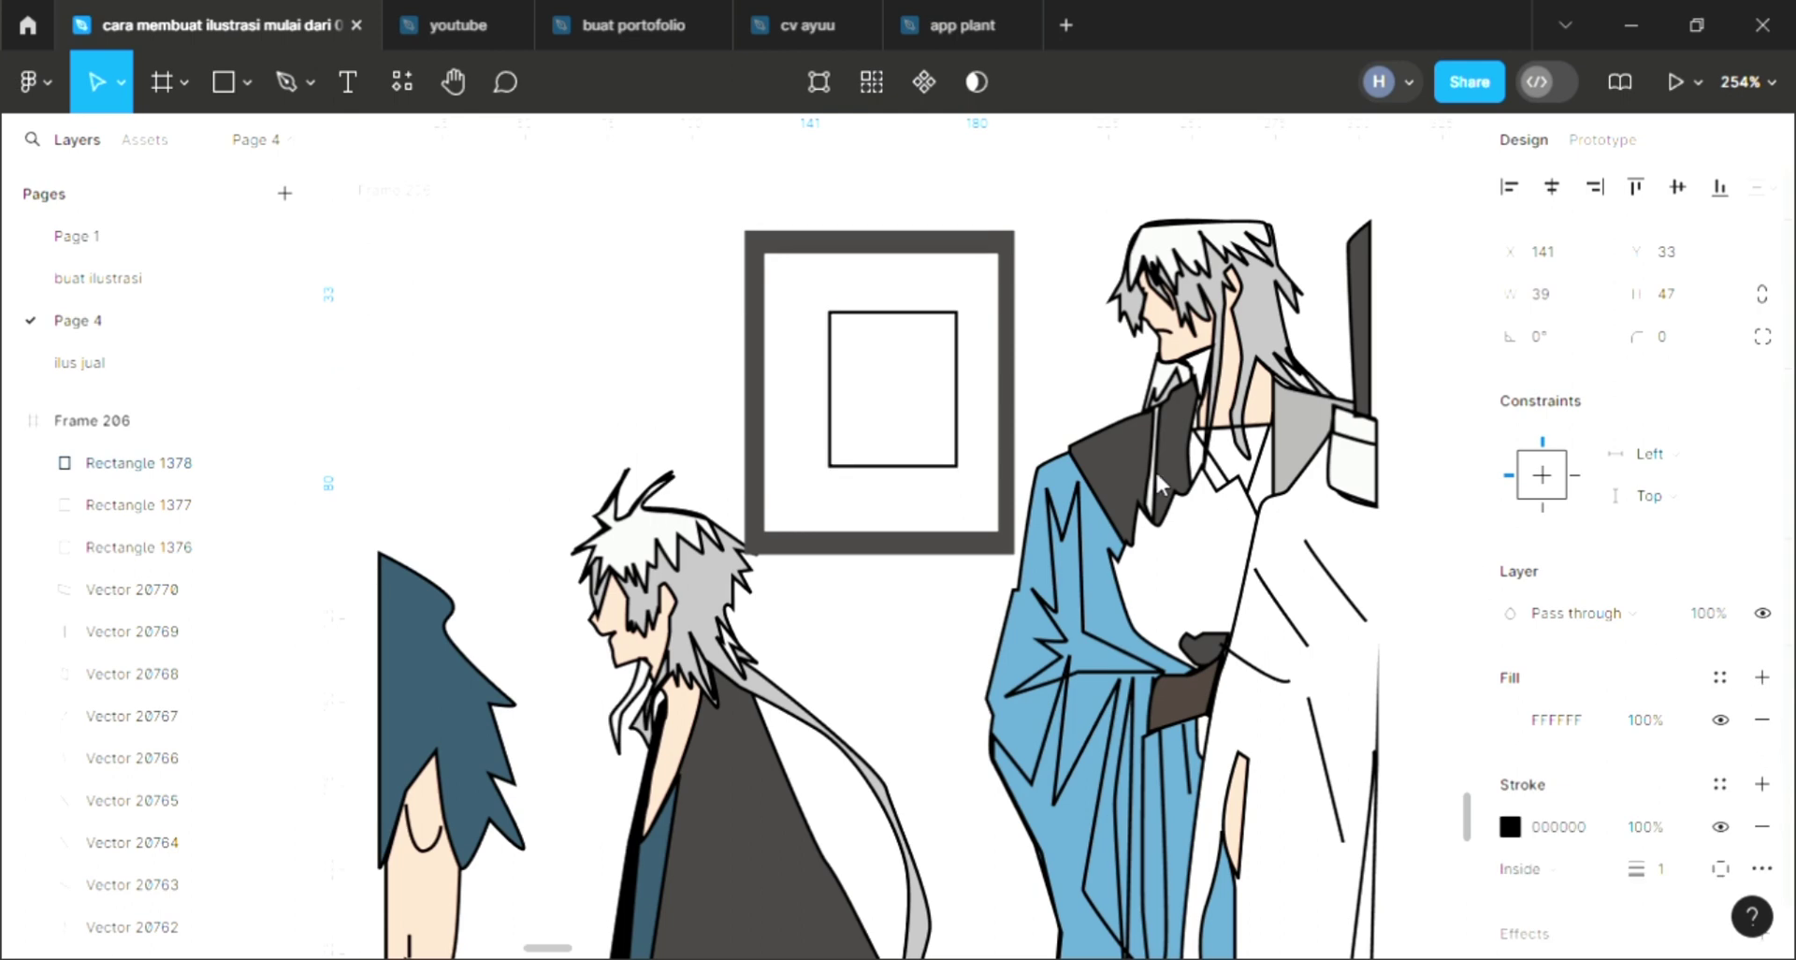
Remove the fill from the smallest rectangle, reposition it inside the frame and resize it to 33 × 39.
{"action": "left_click_drag", "start_coordinate": [910, 412], "coordinate": [913, 421]}
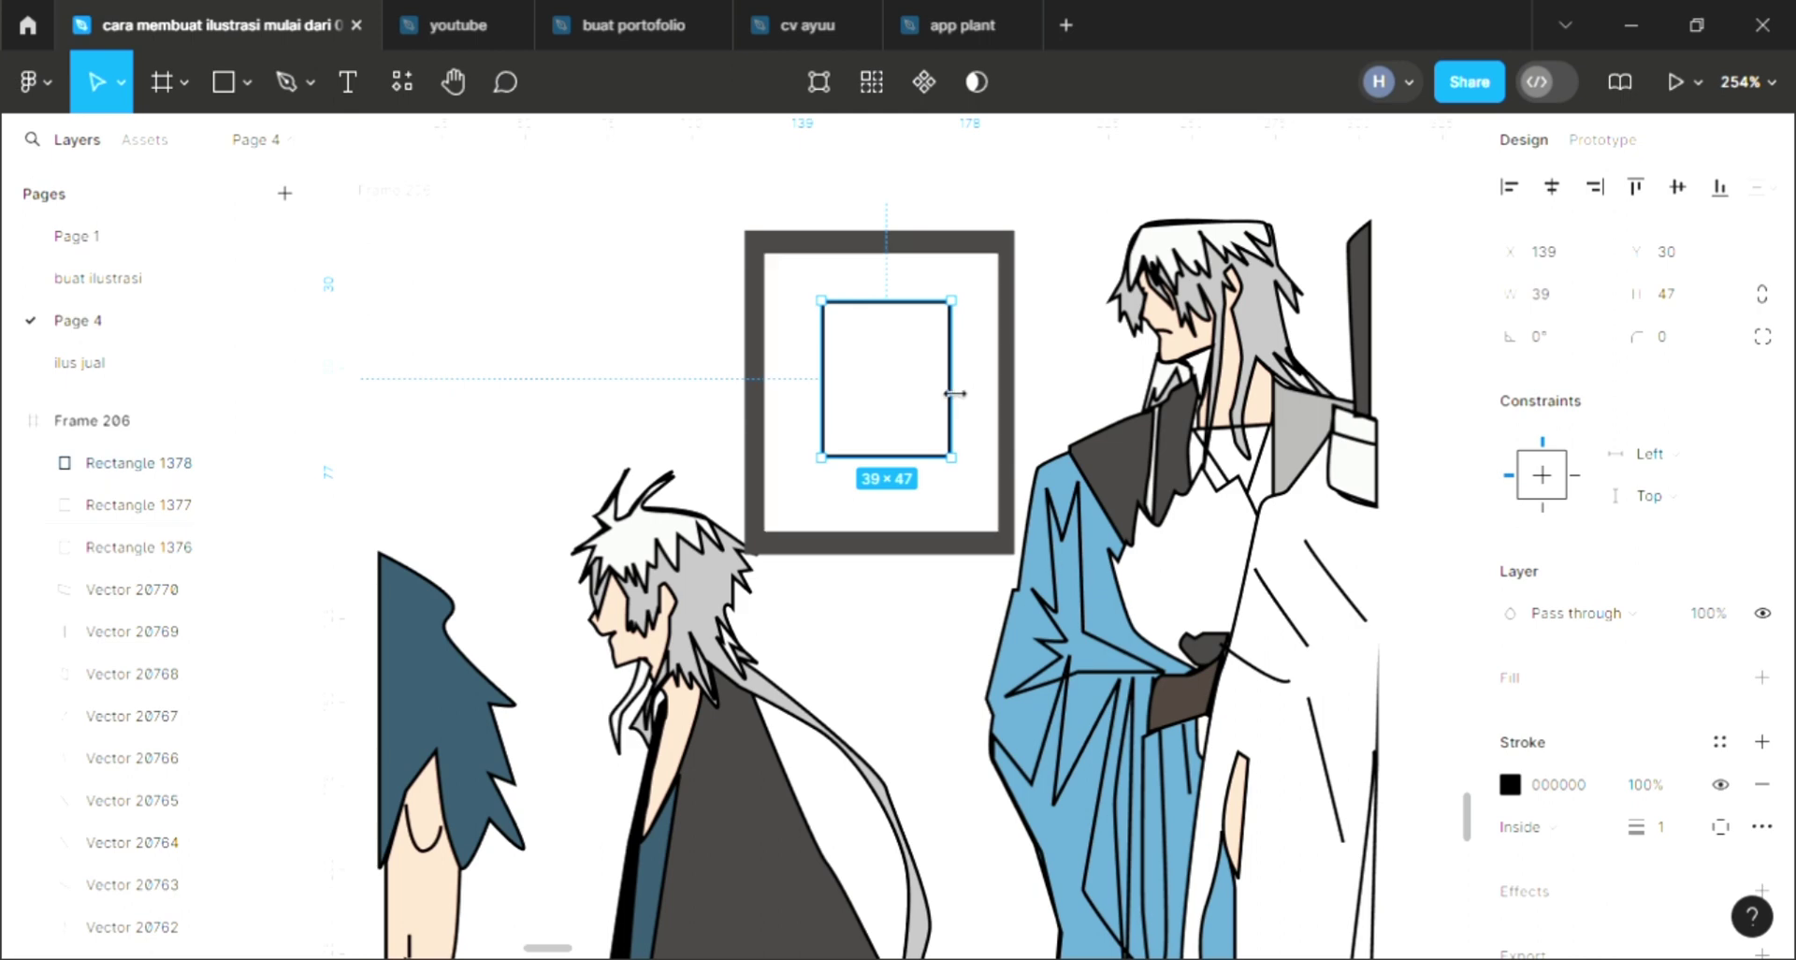
{"action": "left_click_drag", "start_coordinate": [955, 393], "coordinate": [948, 394]}
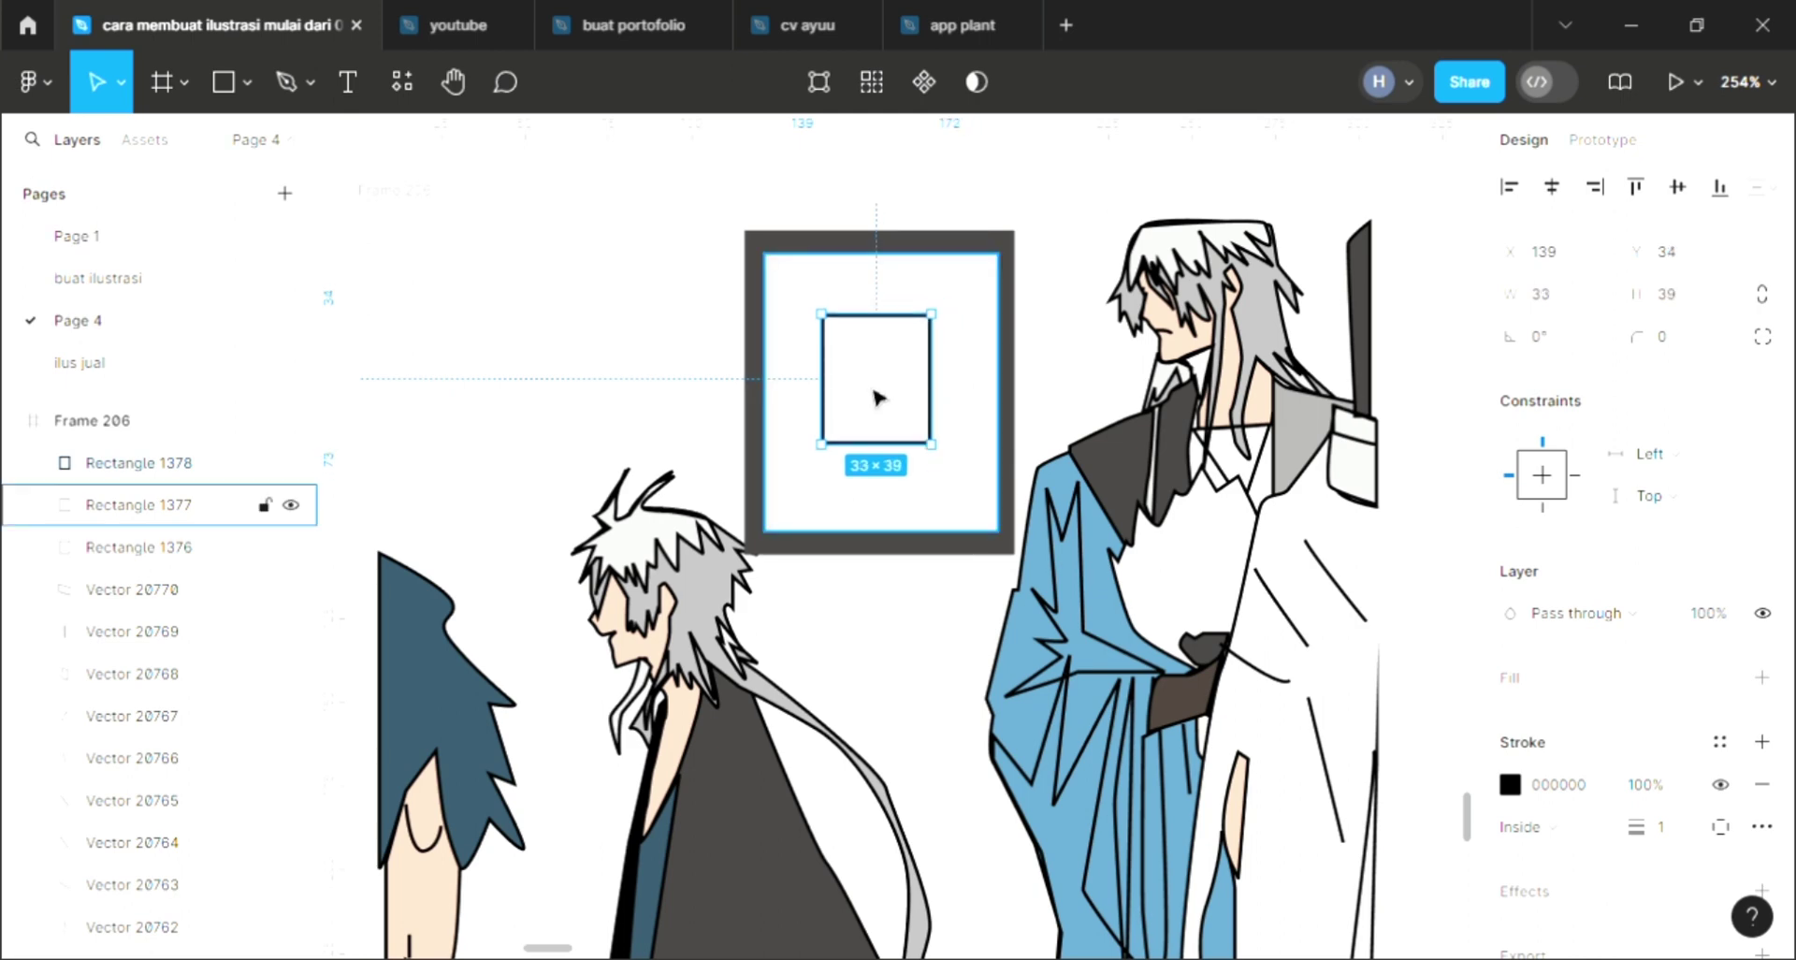
{"action": "left_click", "coordinate": [914, 412]}
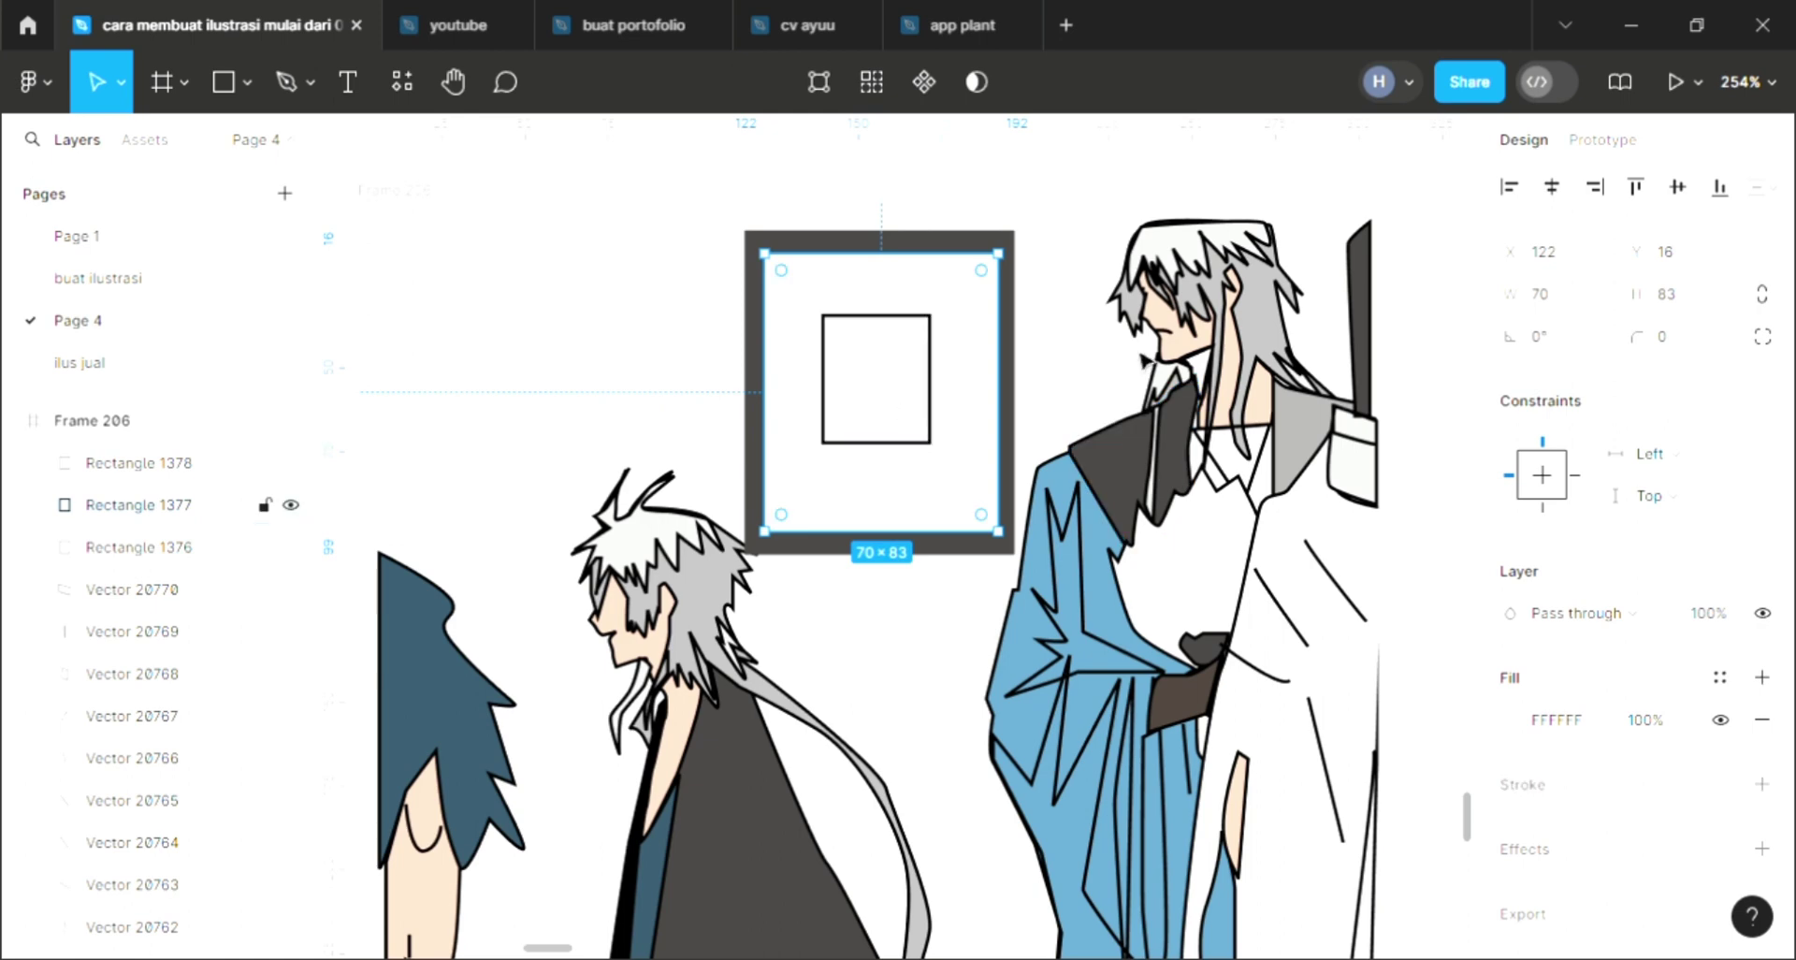
{"action": "left_click", "coordinate": [726, 338]}
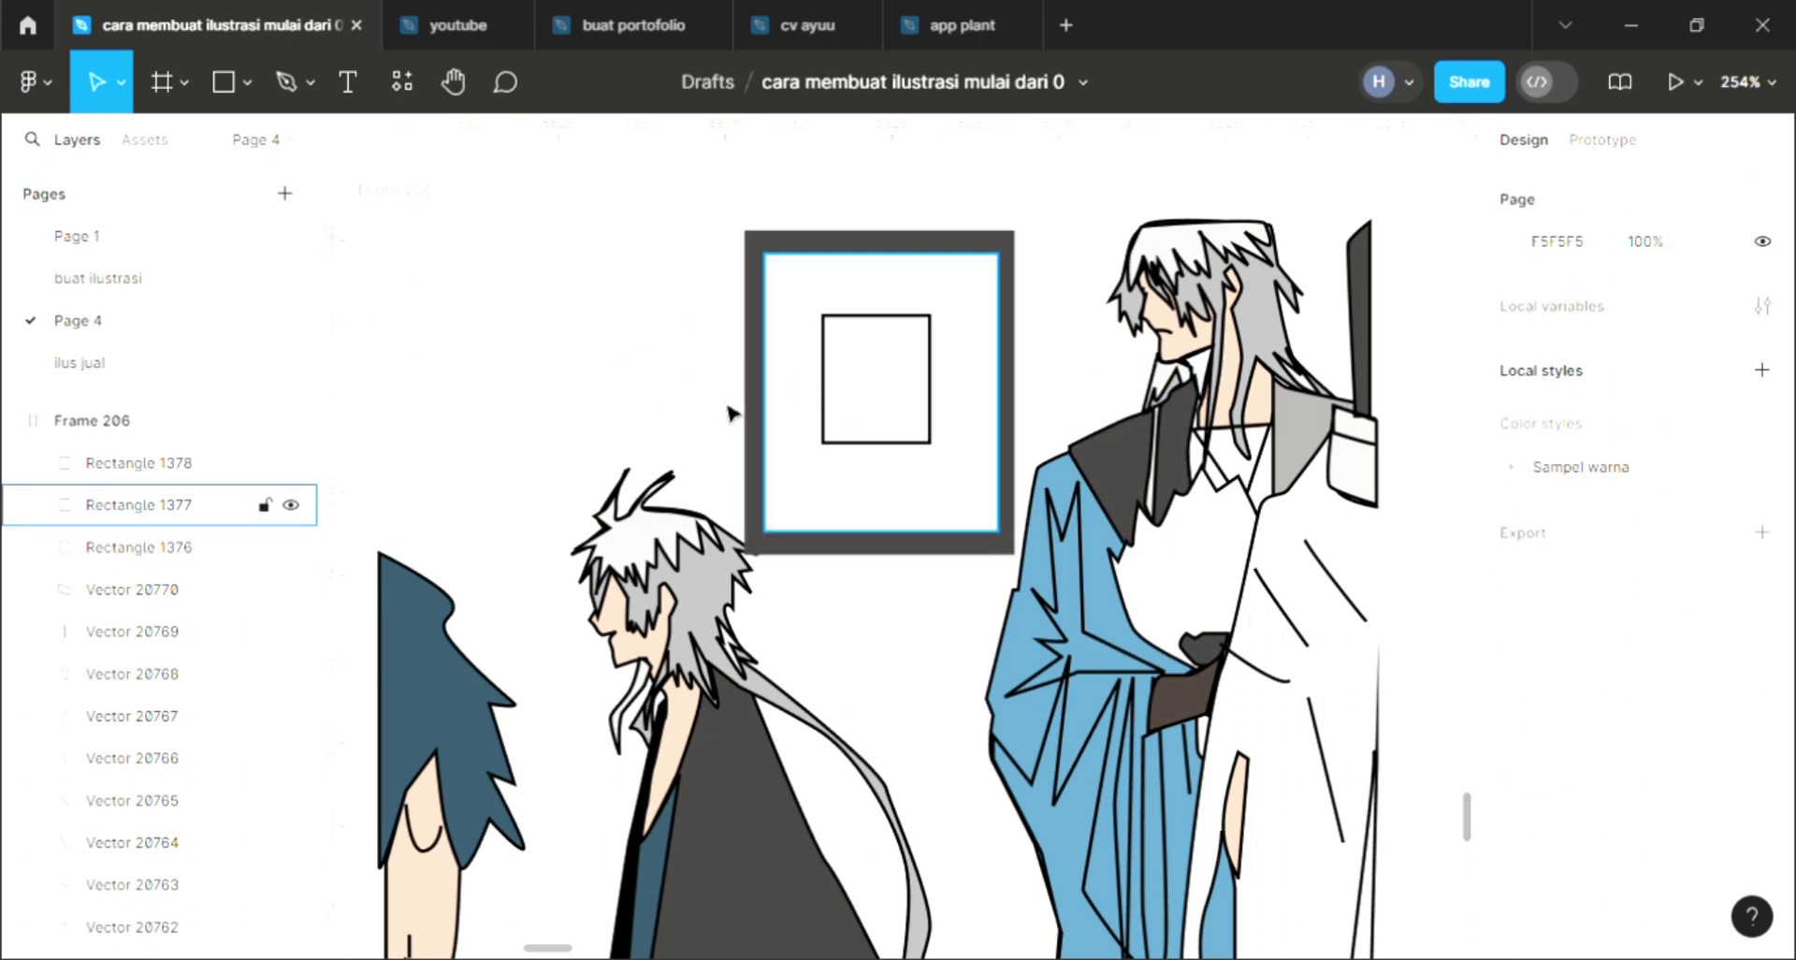
Draw a vertical black line 84 long down the middle of the framed picture and position it at X 157, Y 15.
{"action": "scroll", "coordinate": [730, 405], "scroll_direction": "left", "scroll_amount": 2}
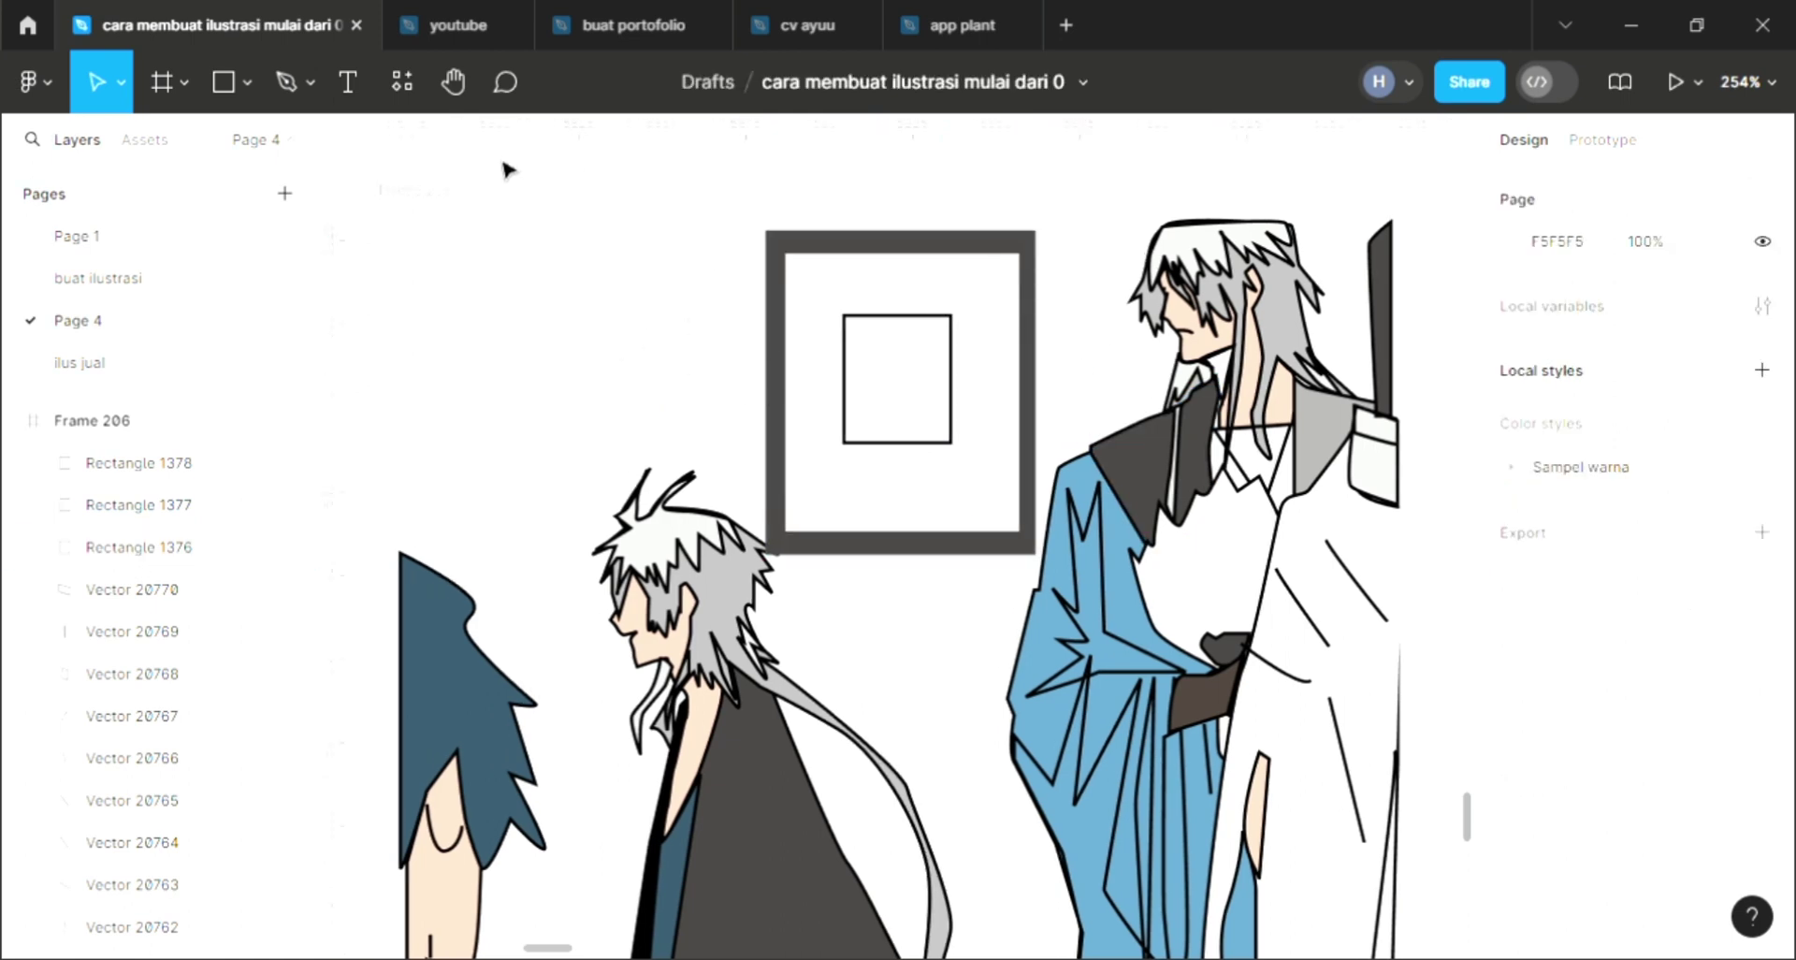
{"action": "left_click", "coordinate": [286, 82]}
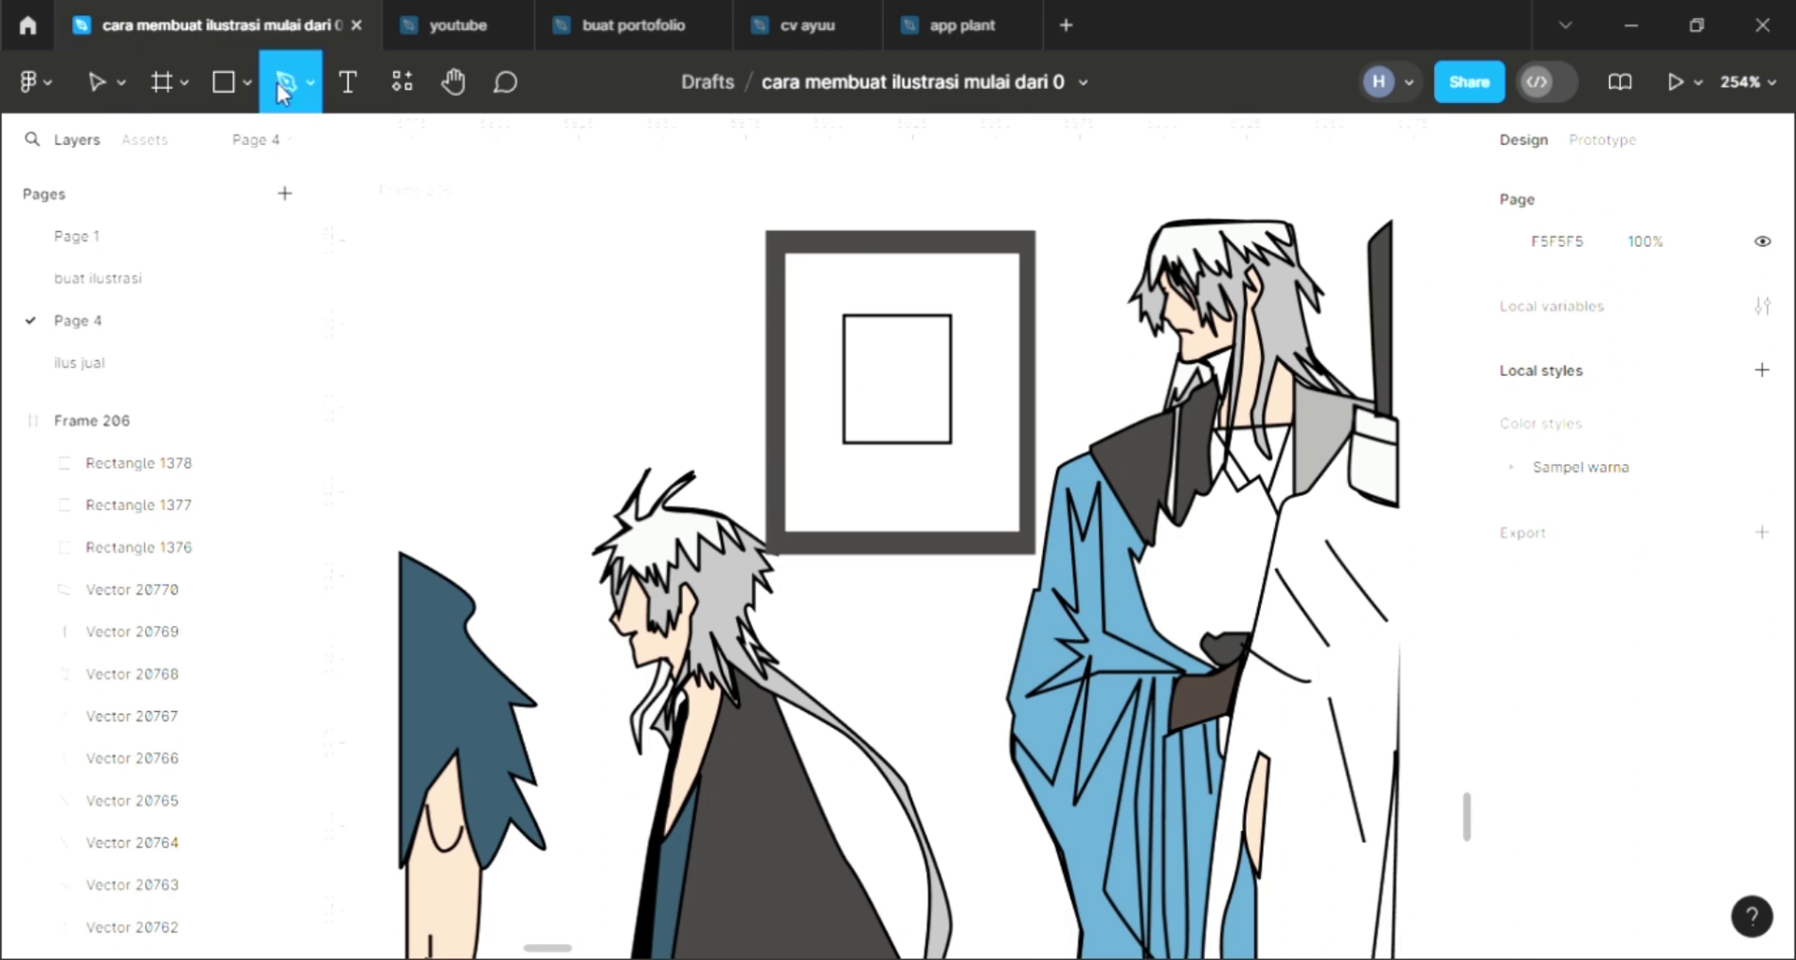
{"action": "left_click", "coordinate": [904, 251]}
{"action": "left_click", "coordinate": [904, 533]}
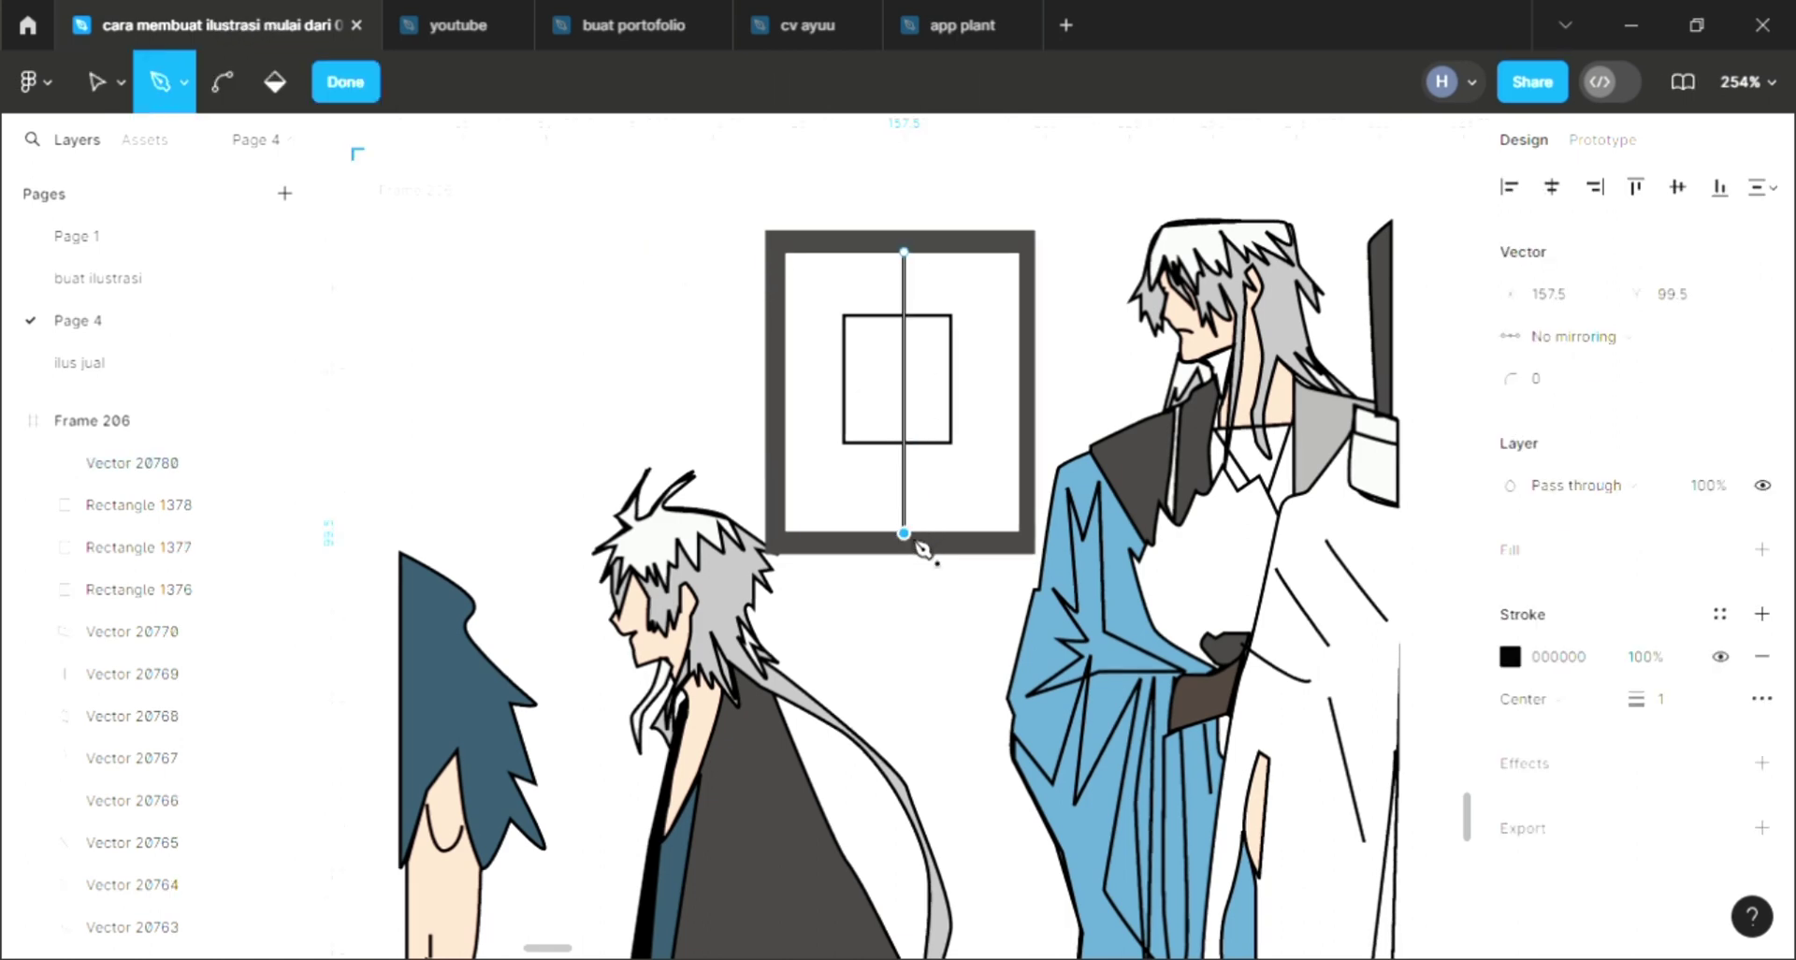
{"action": "key", "text": "Escape"}
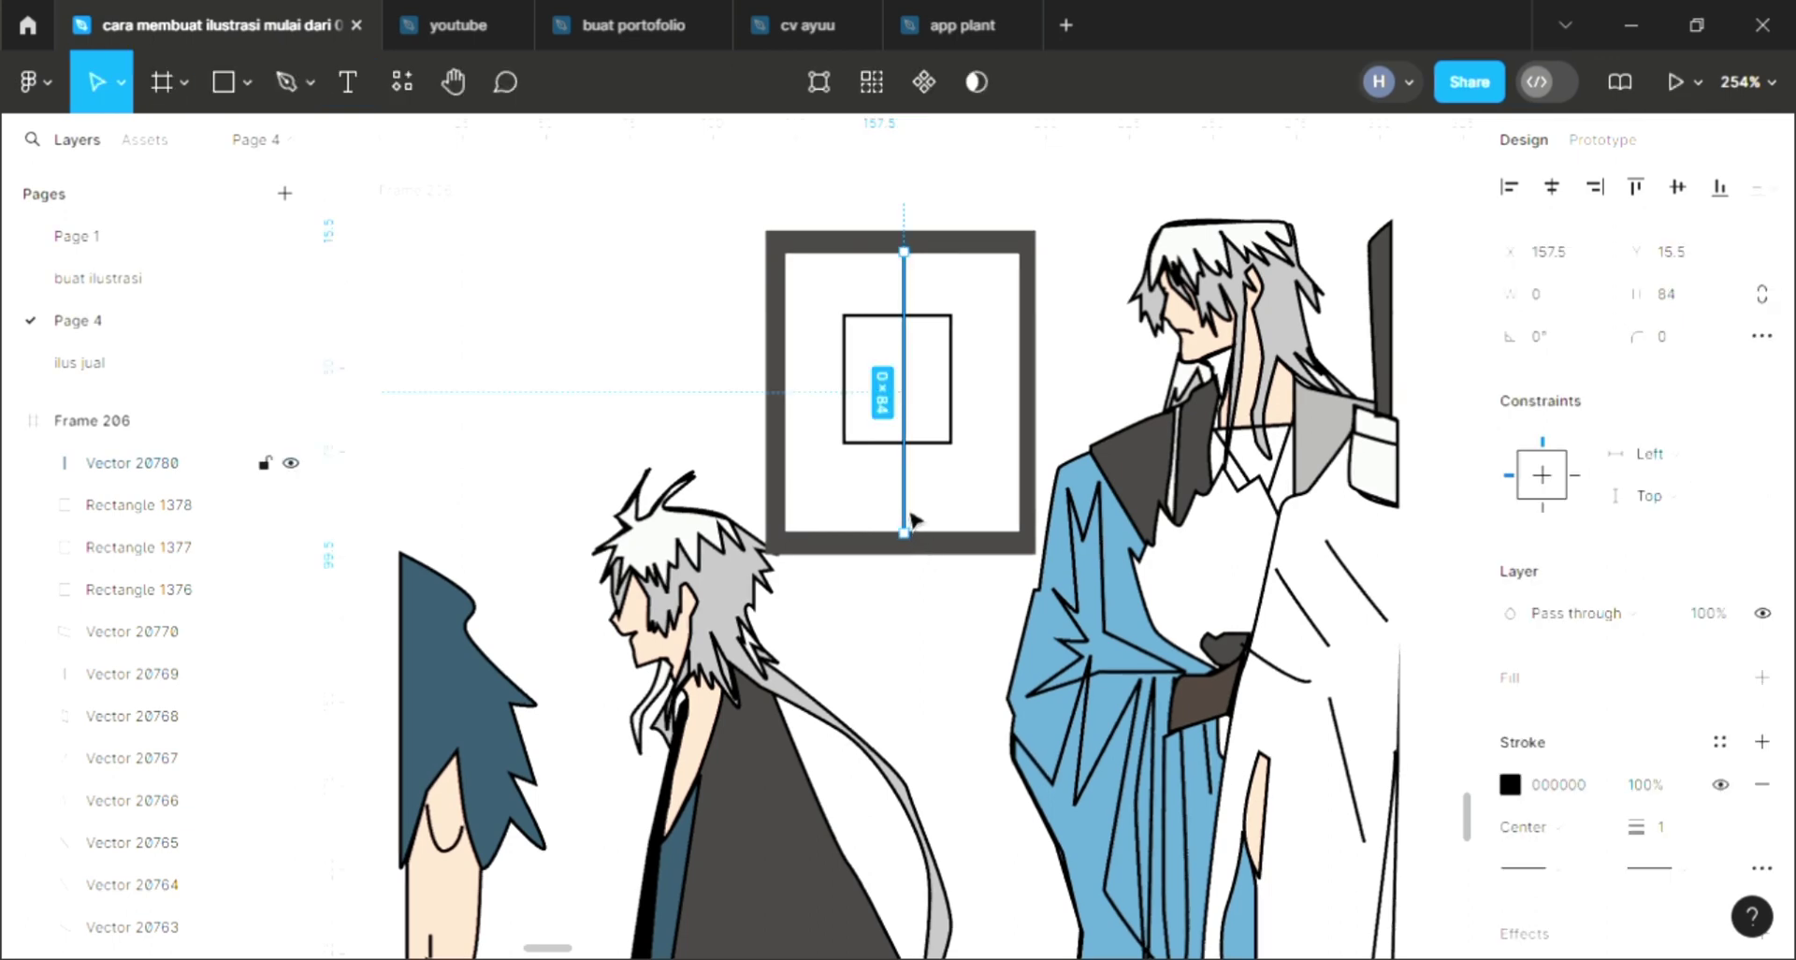
{"action": "mouse_move", "coordinate": [910, 514]}
{"action": "left_mouse_down"}
{"action": "mouse_move", "coordinate": [896, 520]}
{"action": "mouse_move", "coordinate": [910, 512]}
{"action": "left_mouse_up"}
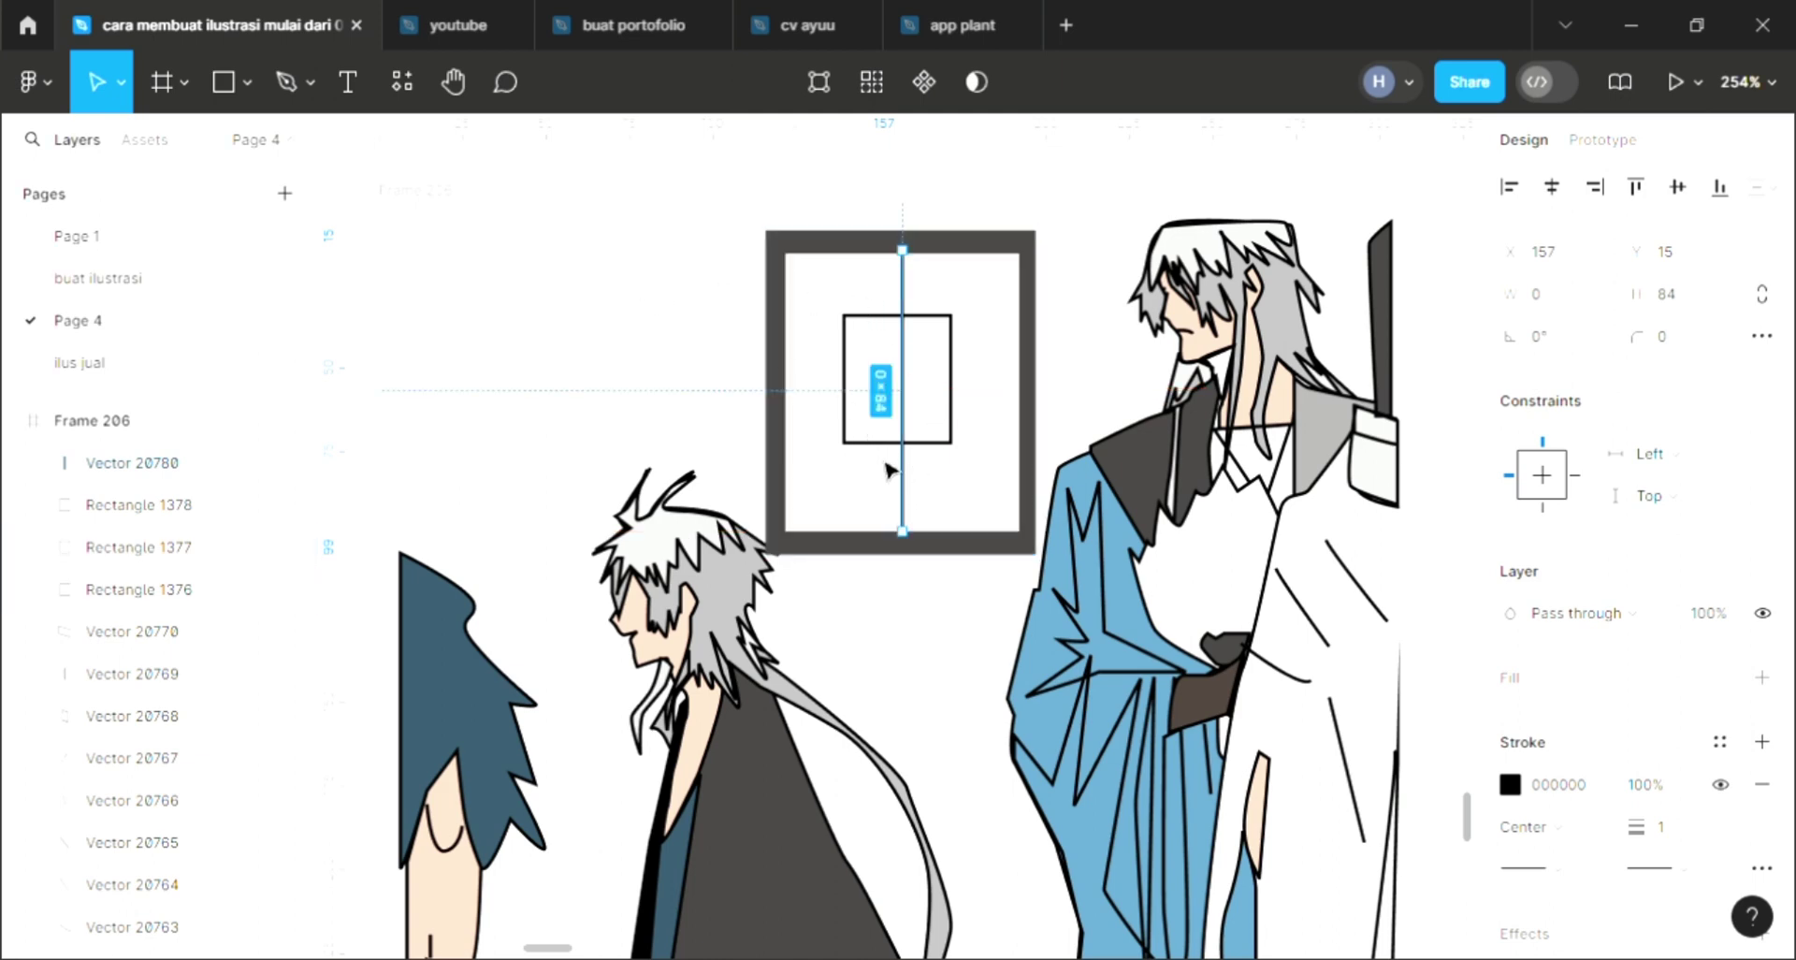
Rotate a copy of the vertical line to -90° across the frame's middle and add a second horizontal copy 72 long at Y 84.
{"action": "key", "text": "ctrl+d"}
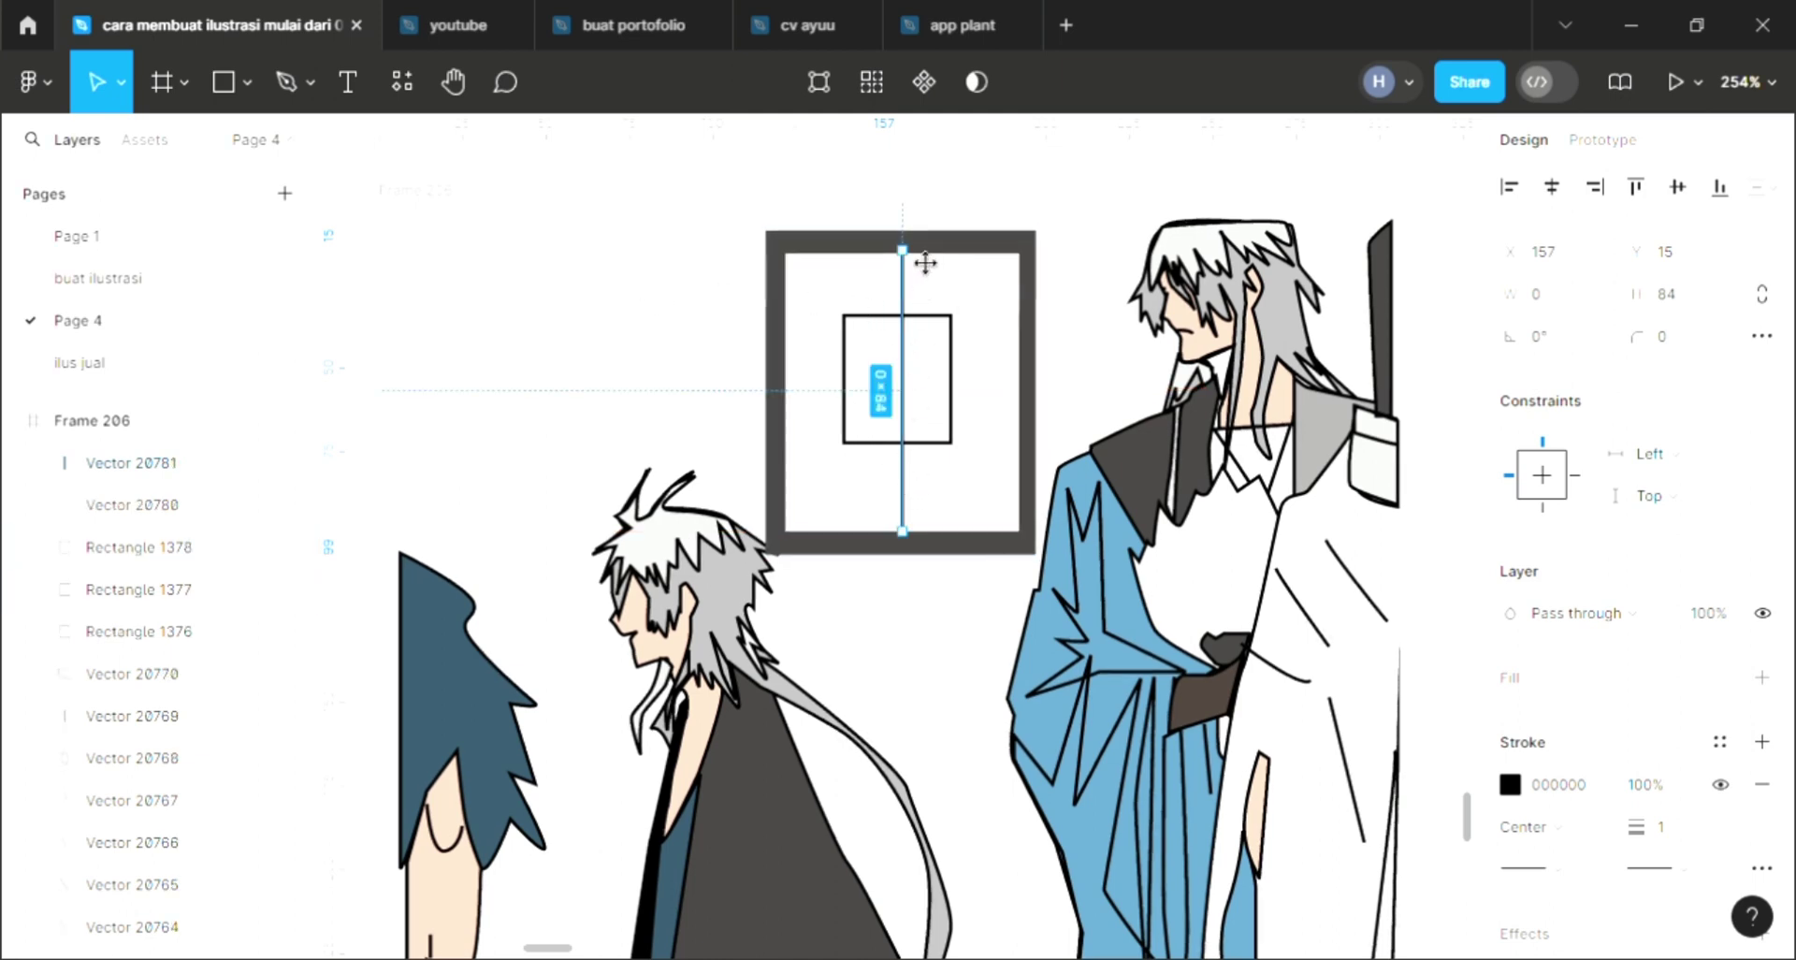
{"action": "left_click_drag", "start_coordinate": [955, 278], "coordinate": [1044, 435]}
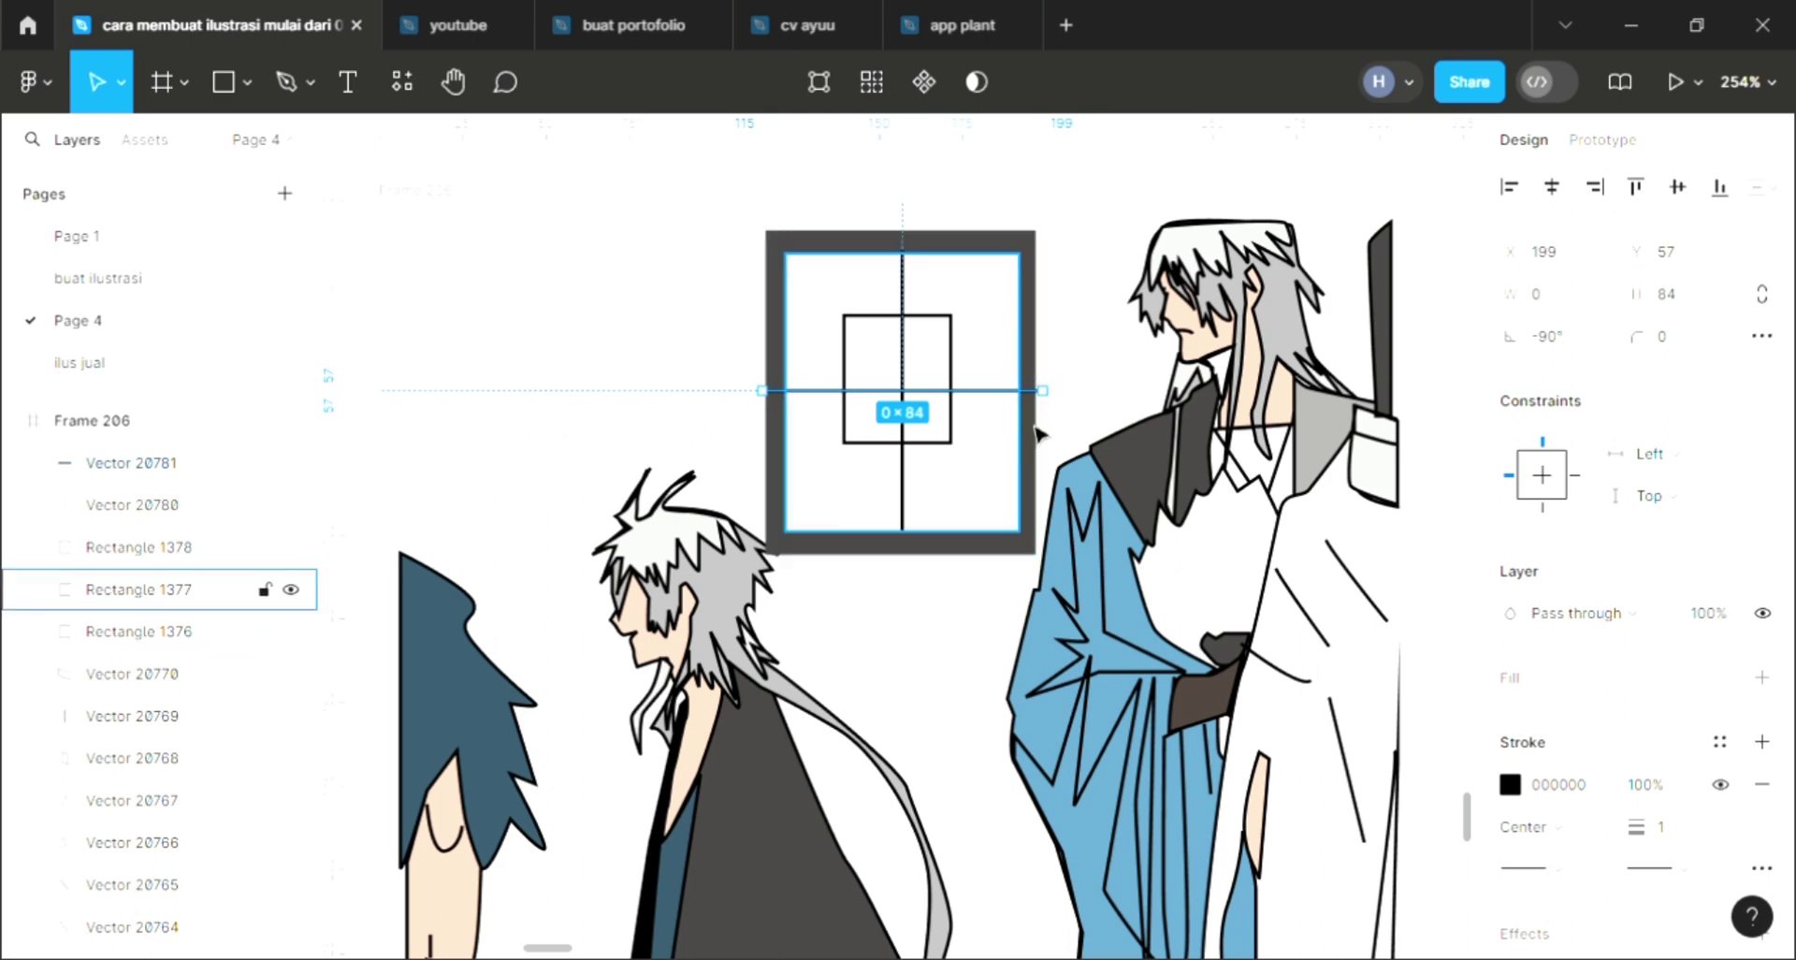
{"action": "key", "text": "ctrl+d"}
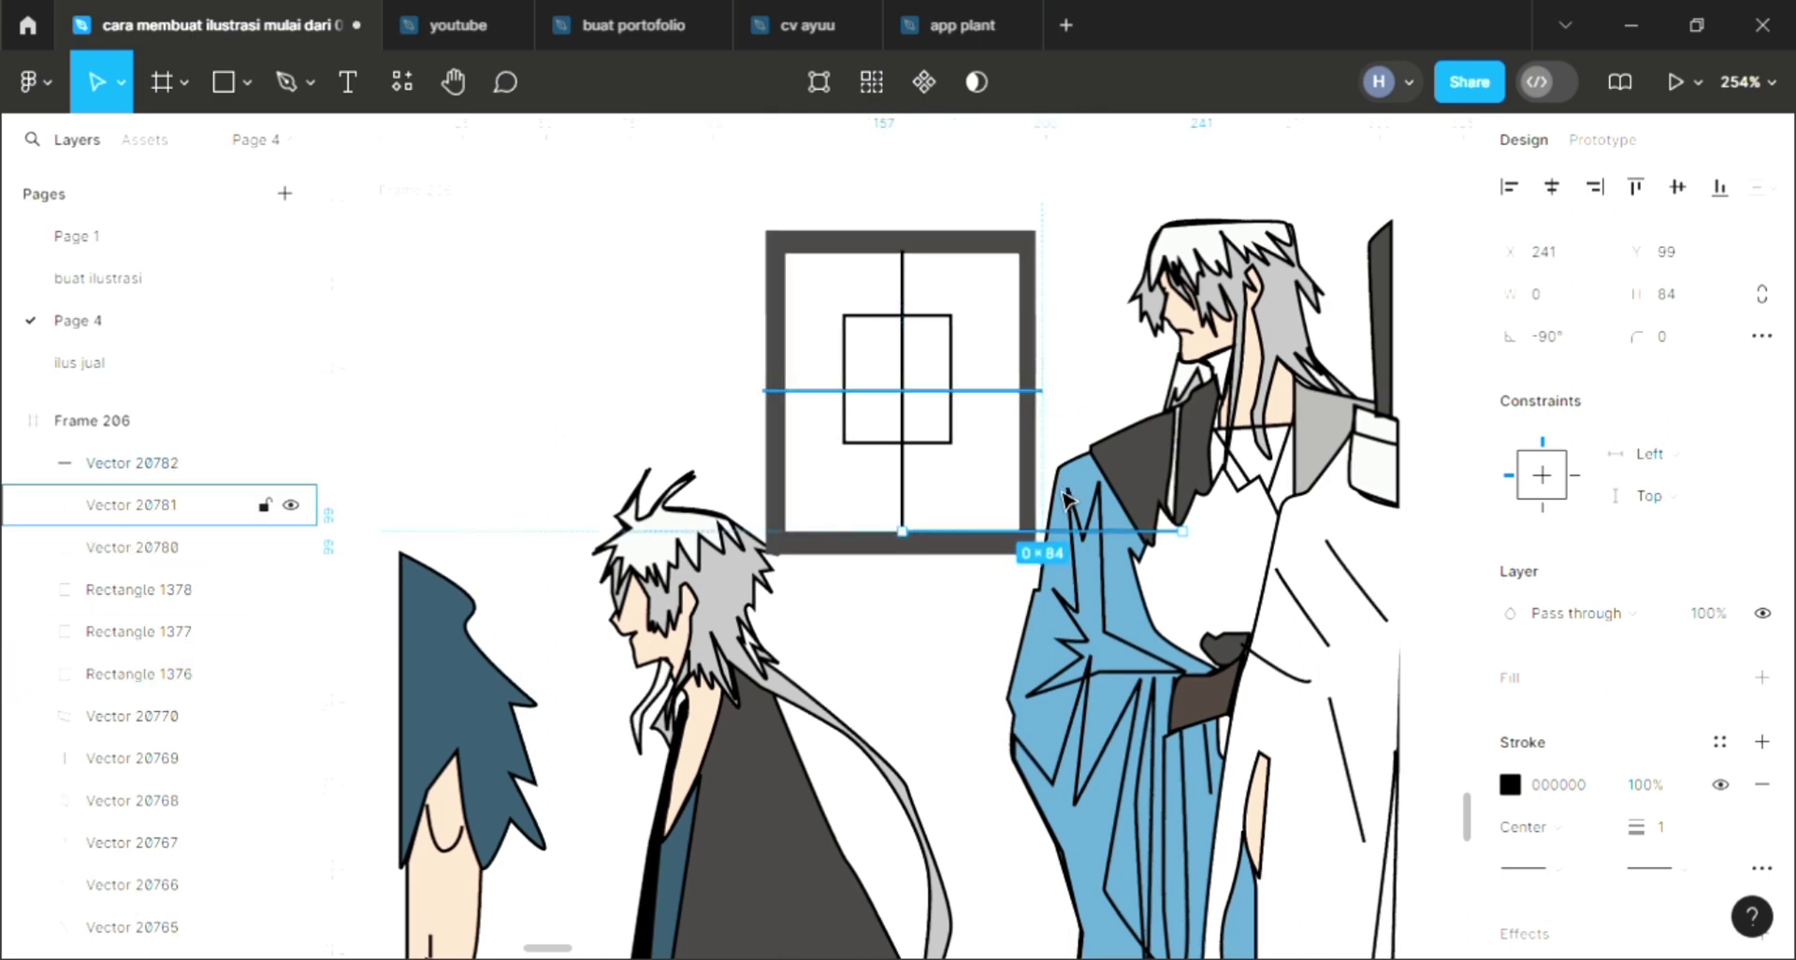
{"action": "left_click_drag", "start_coordinate": [961, 511], "coordinate": [808, 502]}
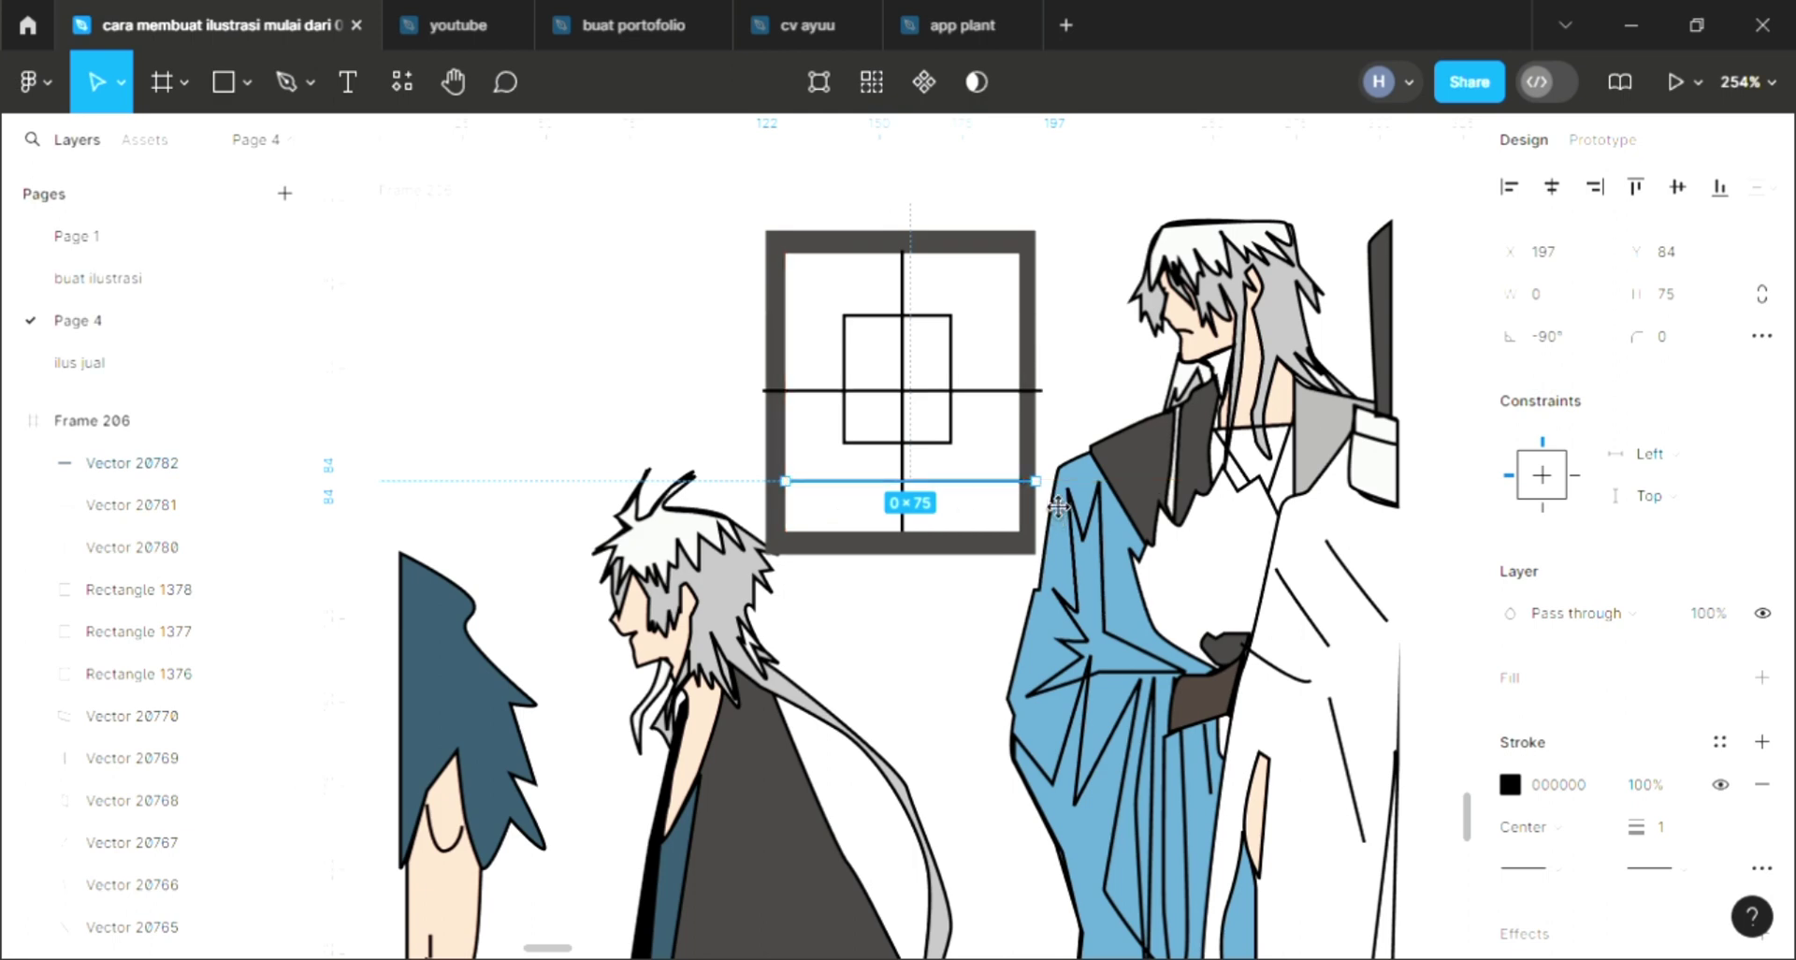
Shift the middle horizontal line to X 196 and add another horizontal copy 78 long at X 194, Y 34 near the frame's top.
{"action": "left_click", "coordinate": [1001, 404]}
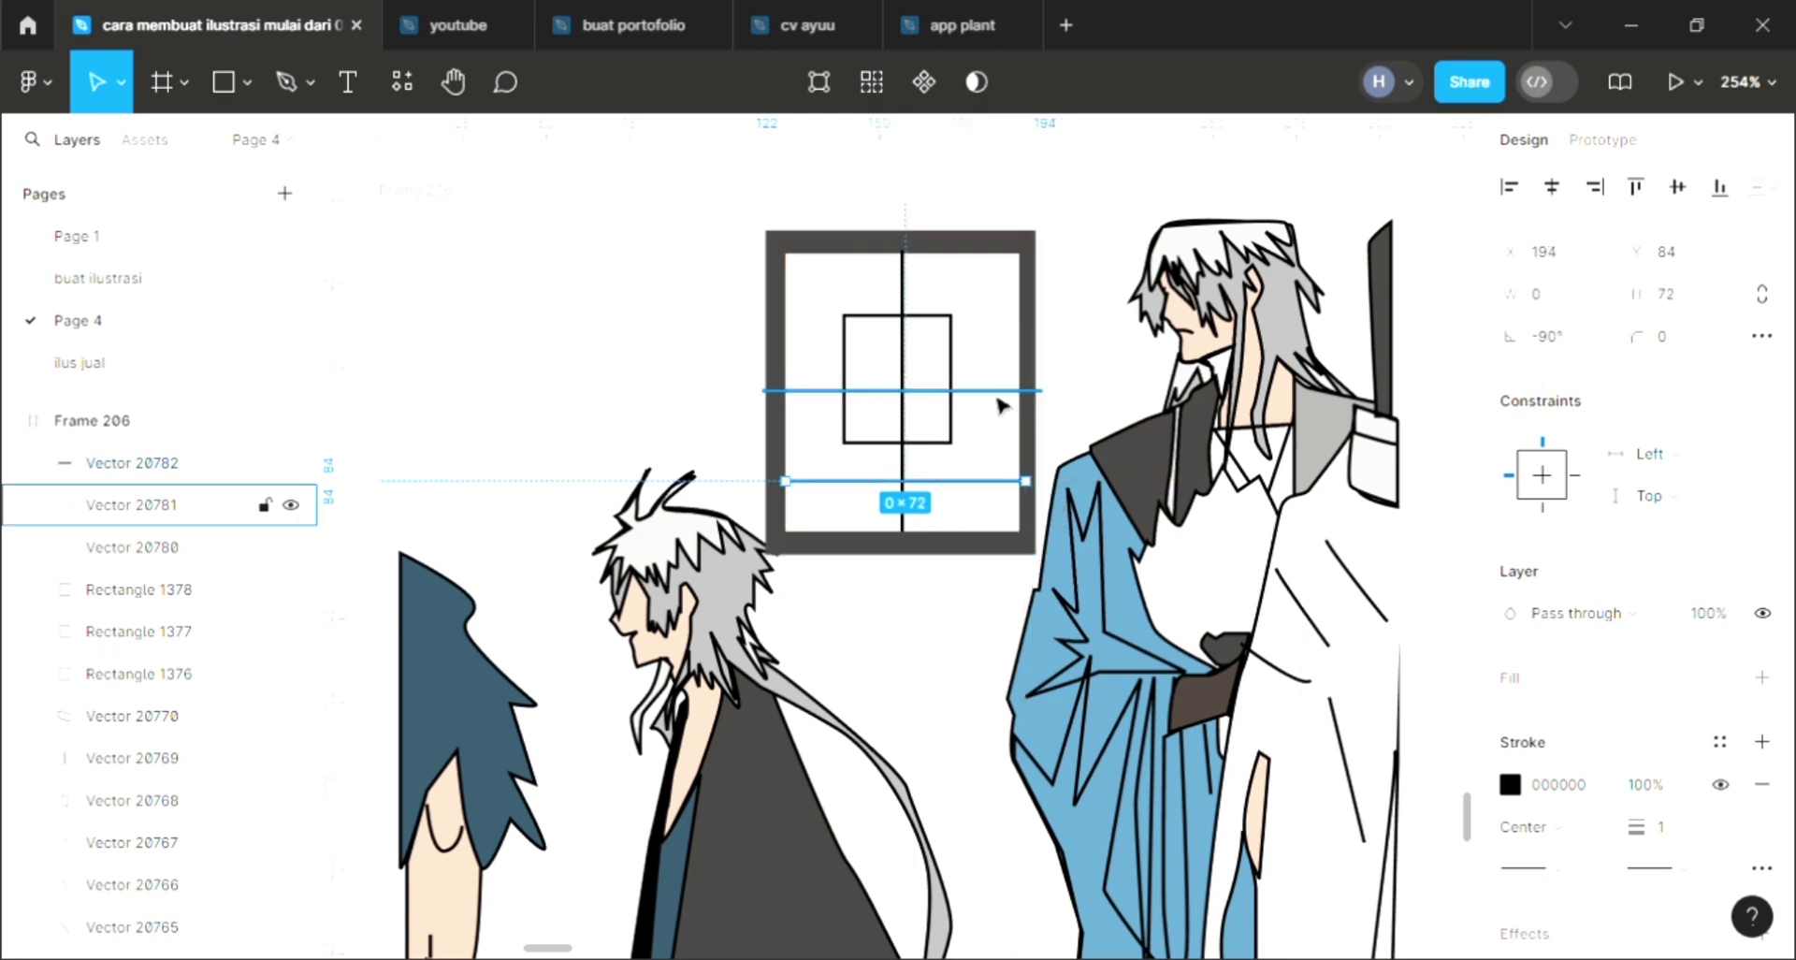
{"action": "key", "text": "Left"}
{"action": "key", "text": "Left"}
{"action": "key", "text": "Left"}
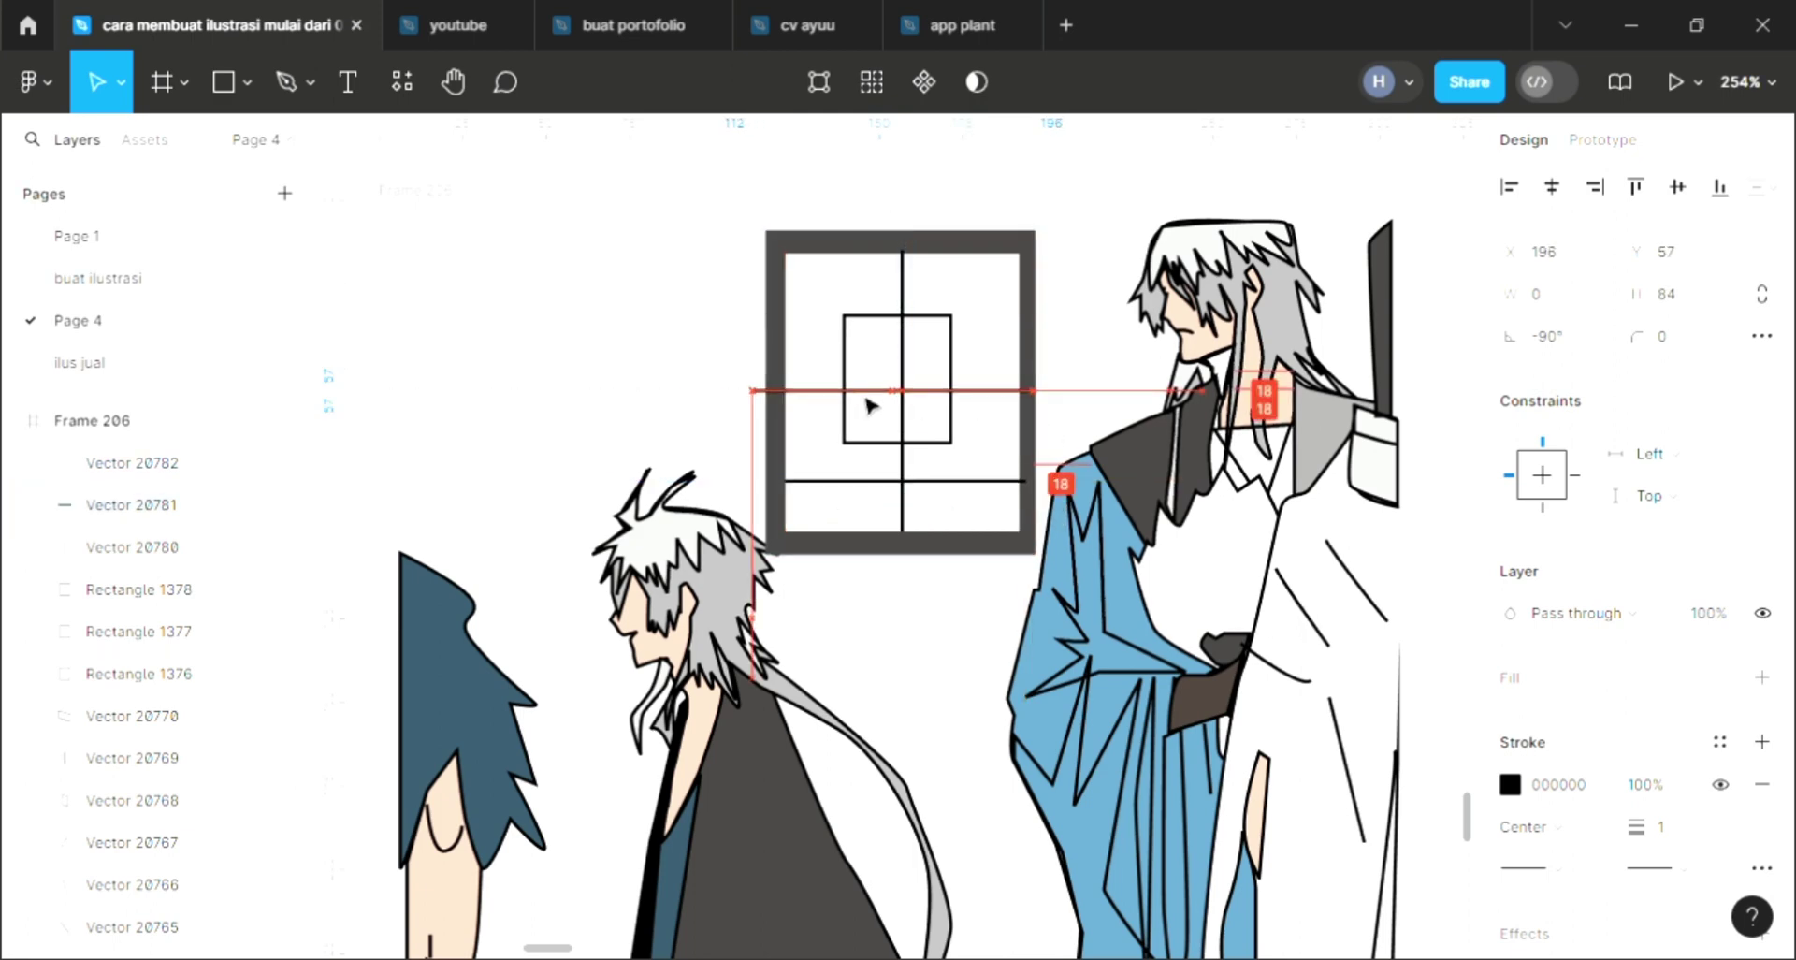
{"action": "left_click_drag", "start_coordinate": [754, 391], "coordinate": [847, 322]}
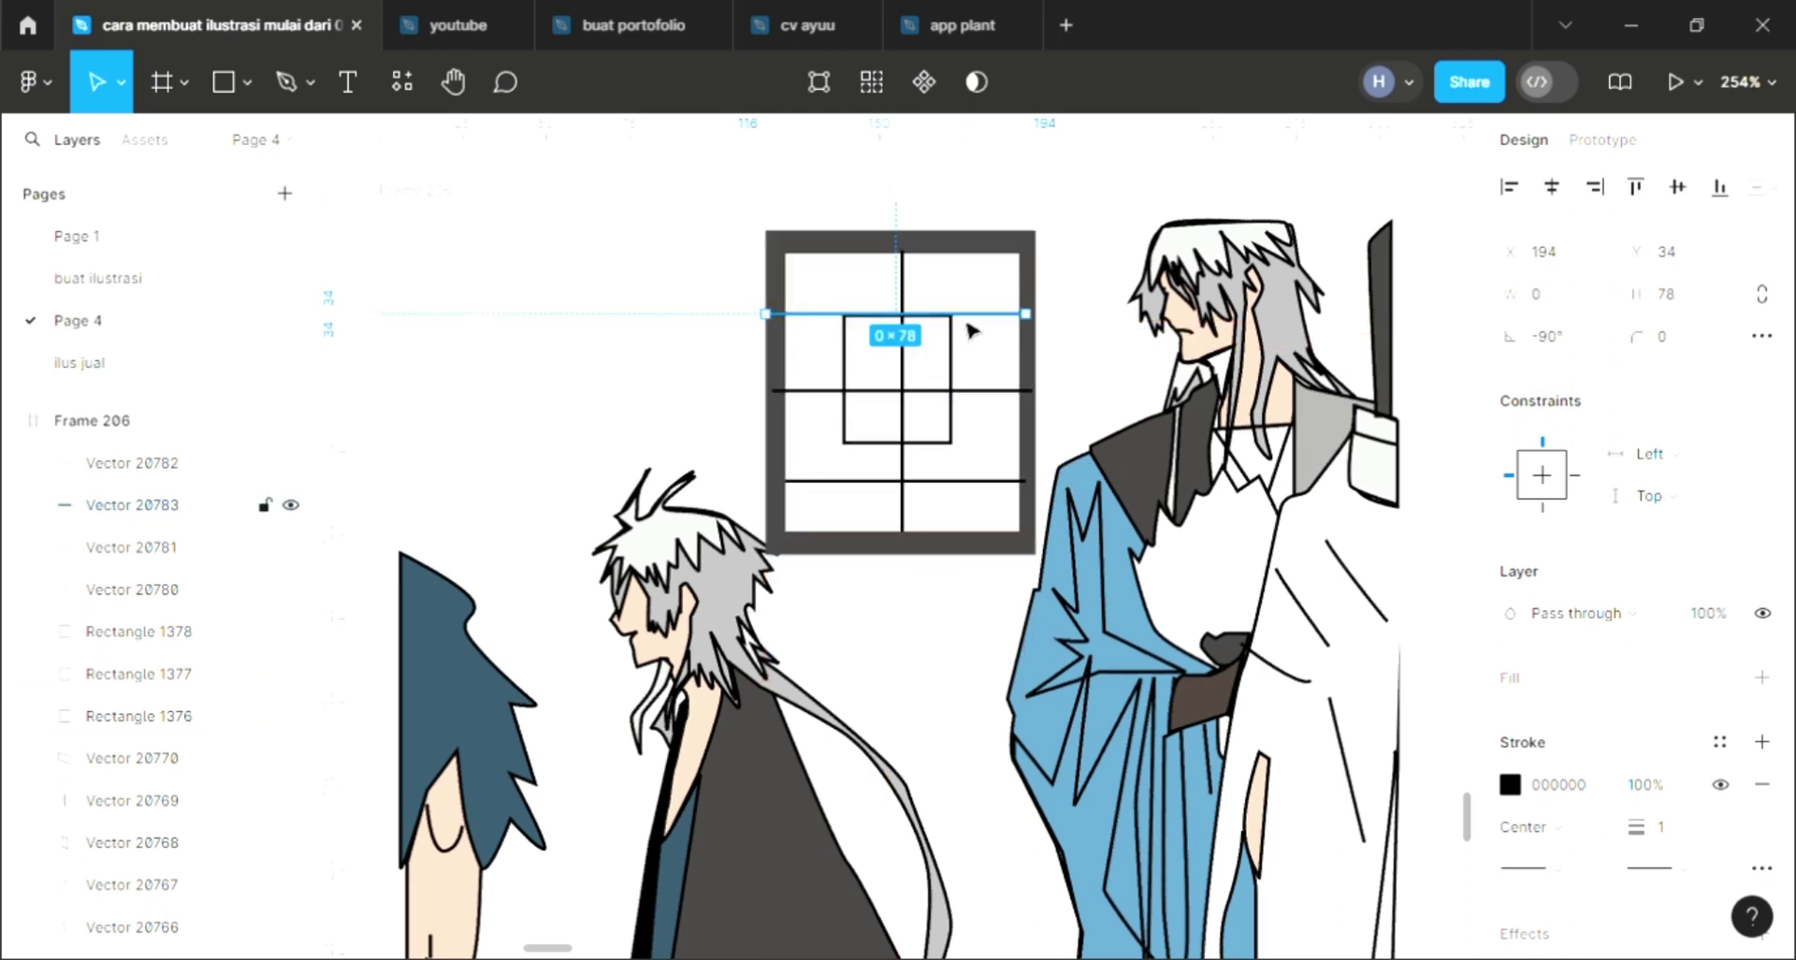
{"action": "left_click", "coordinate": [953, 623]}
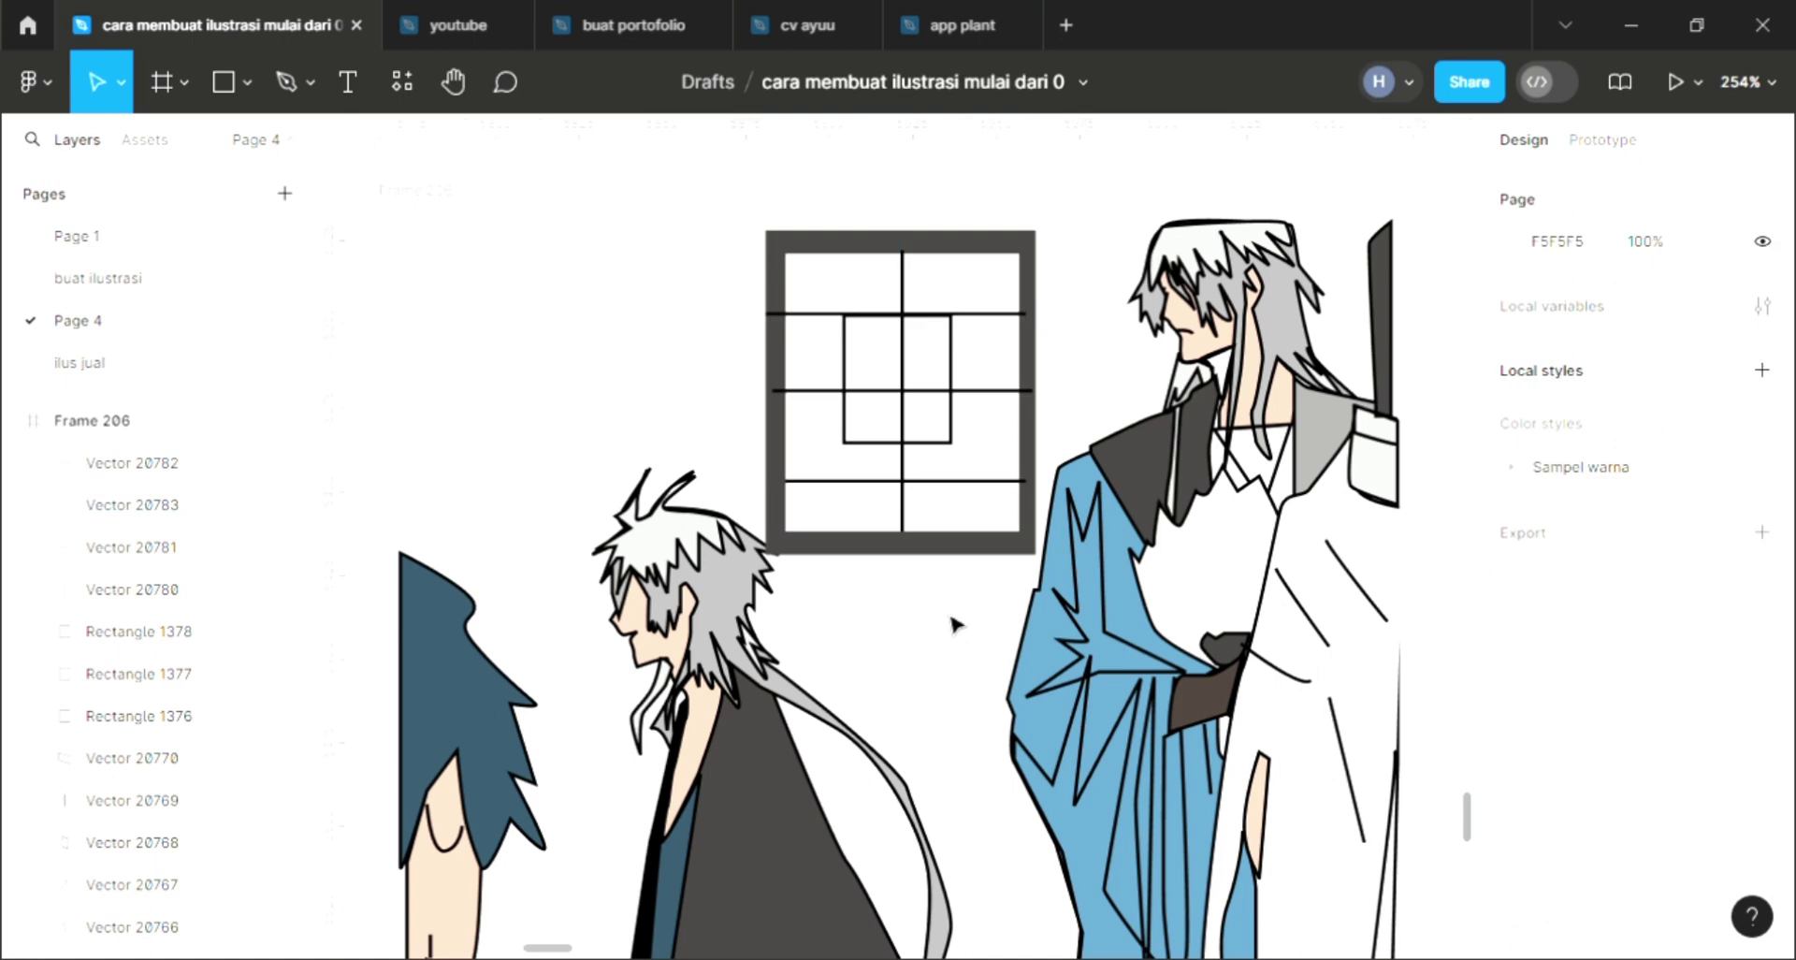
Fill the illustration's outer frame with red E15D5D and convert the fill to a linear gradient.
{"action": "scroll", "coordinate": [866, 493], "scroll_direction": "down", "scroll_amount": 5}
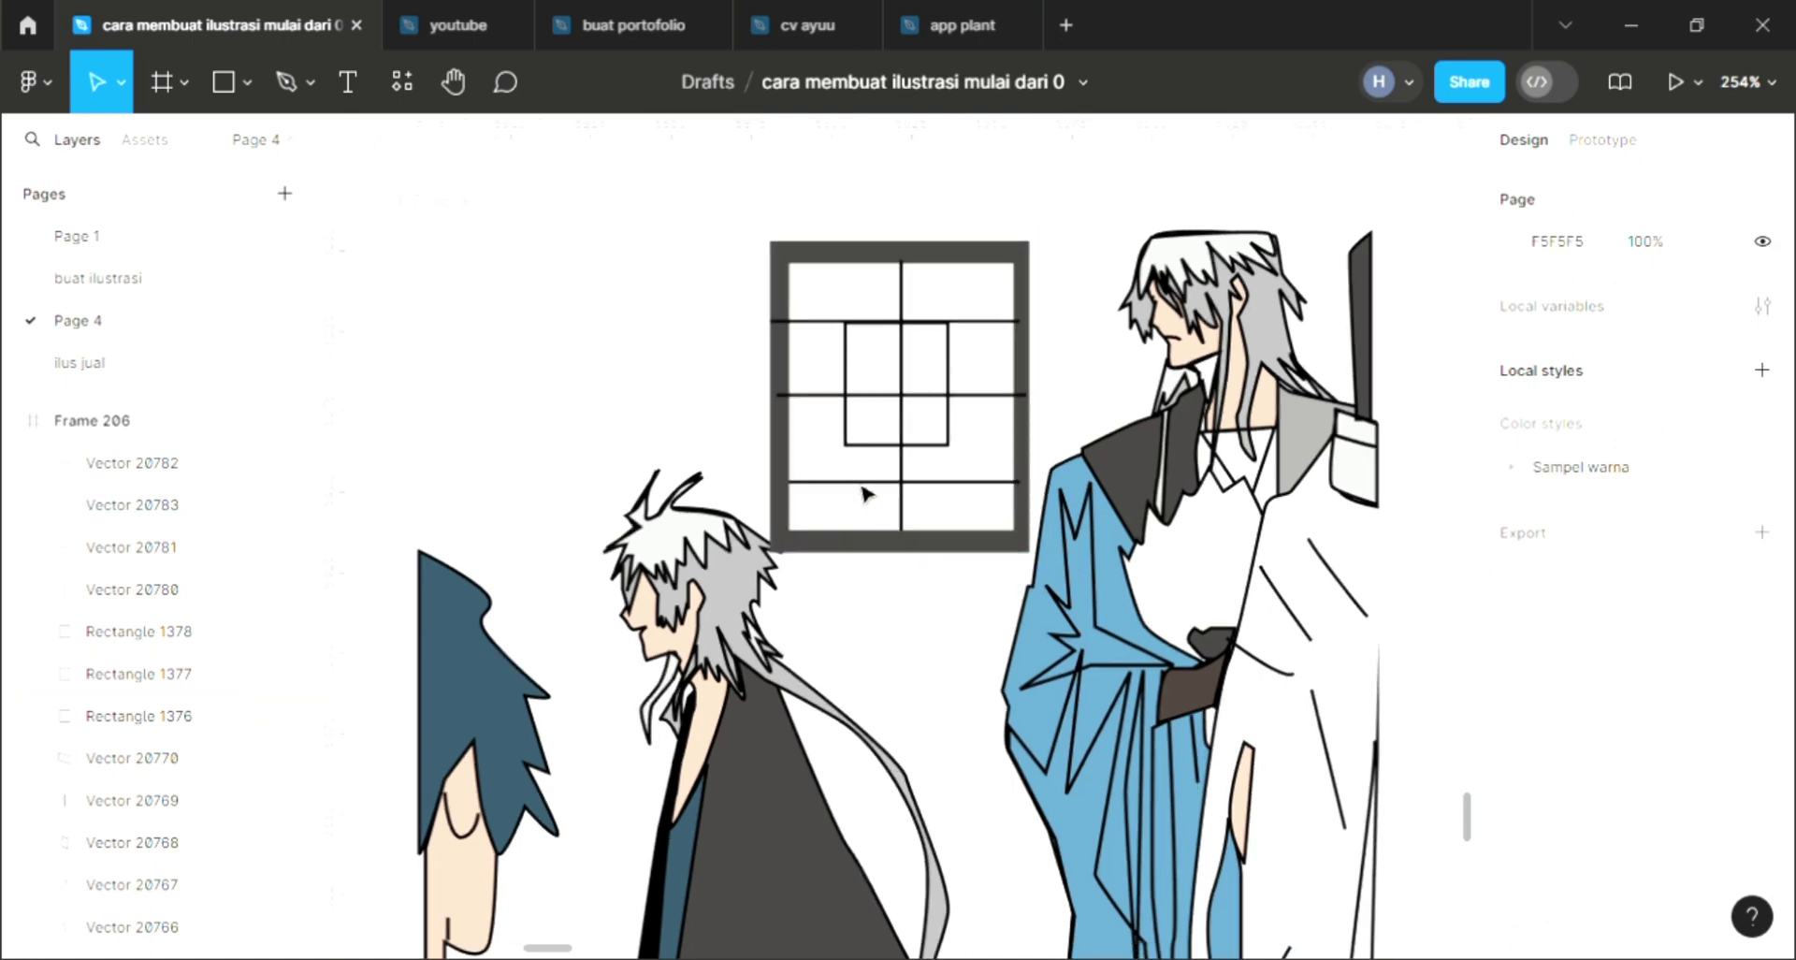
{"action": "left_click", "coordinate": [671, 421]}
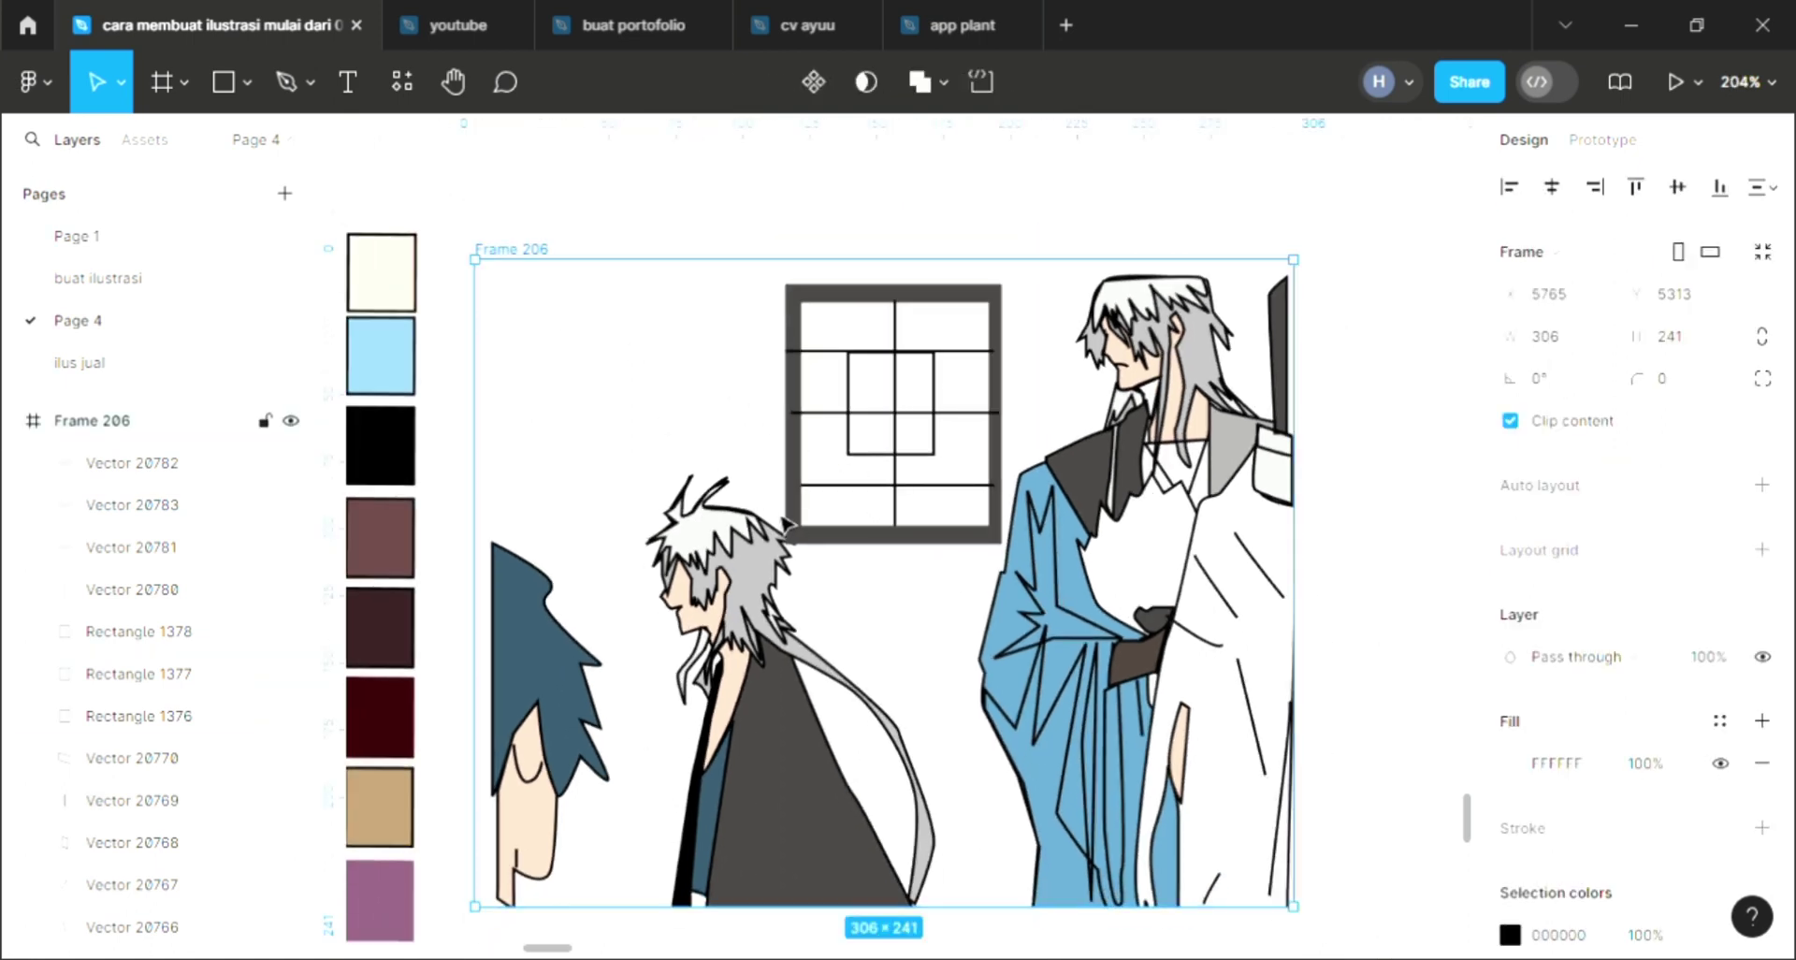
{"action": "scroll", "coordinate": [831, 553], "scroll_direction": "right", "scroll_amount": 2}
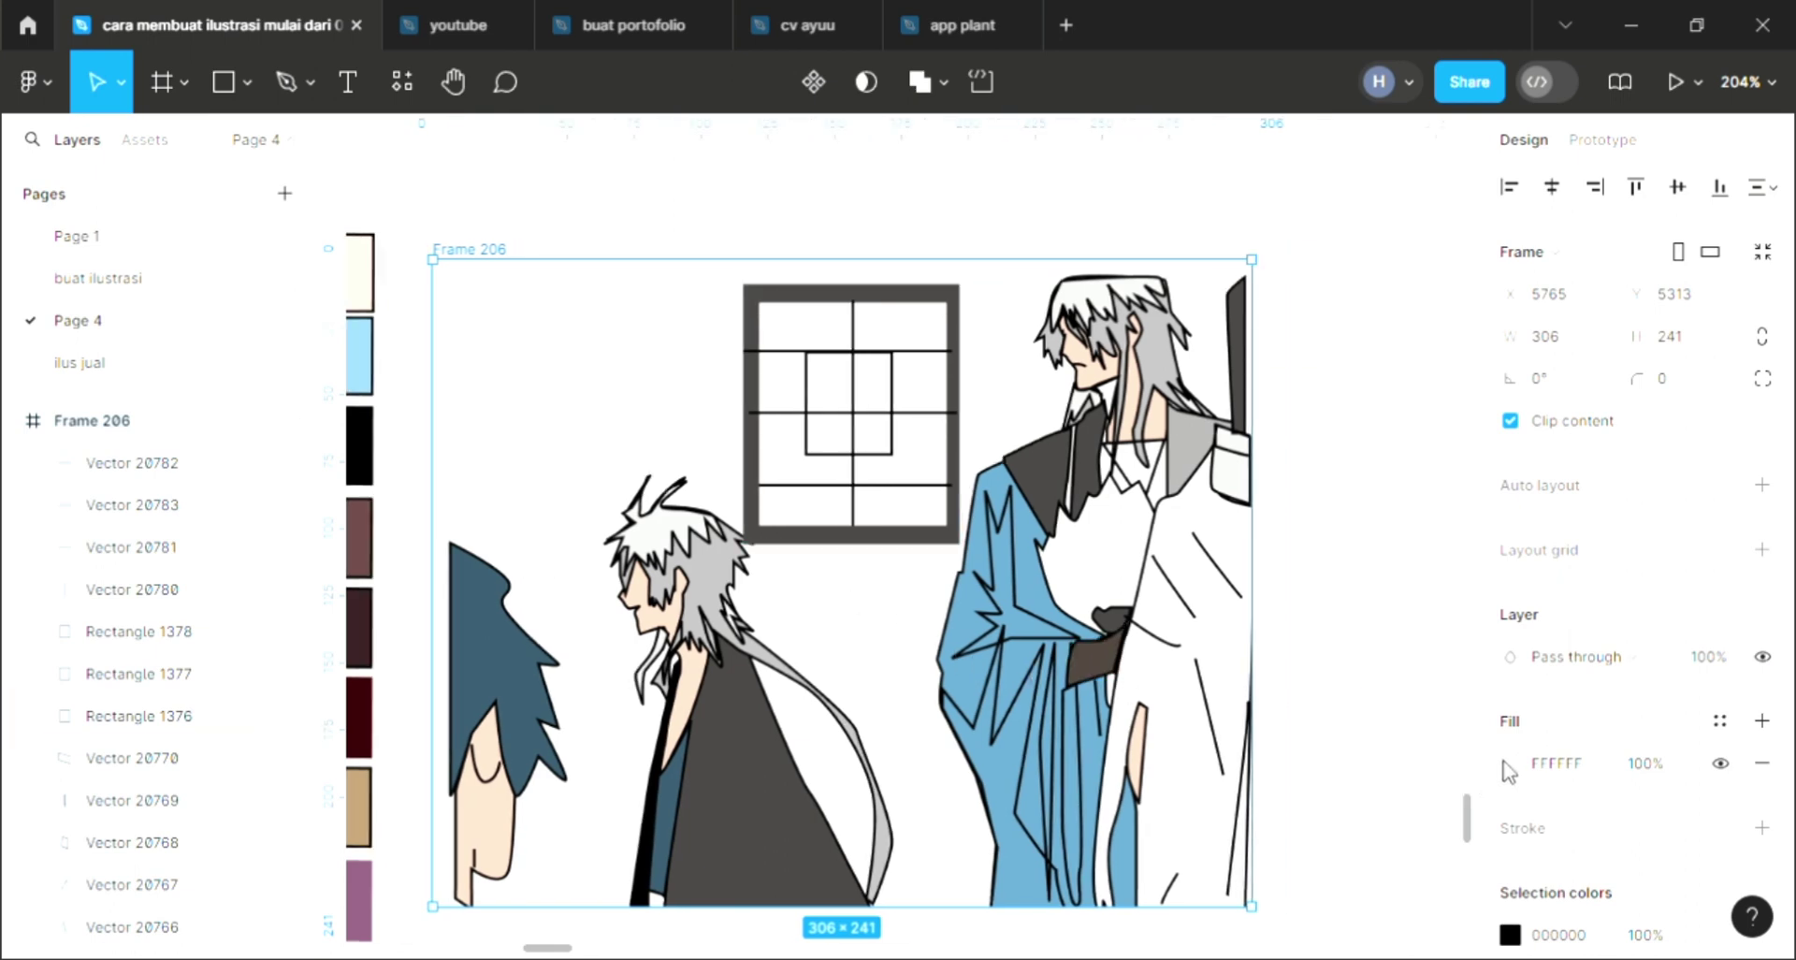
{"action": "left_click", "coordinate": [1509, 763]}
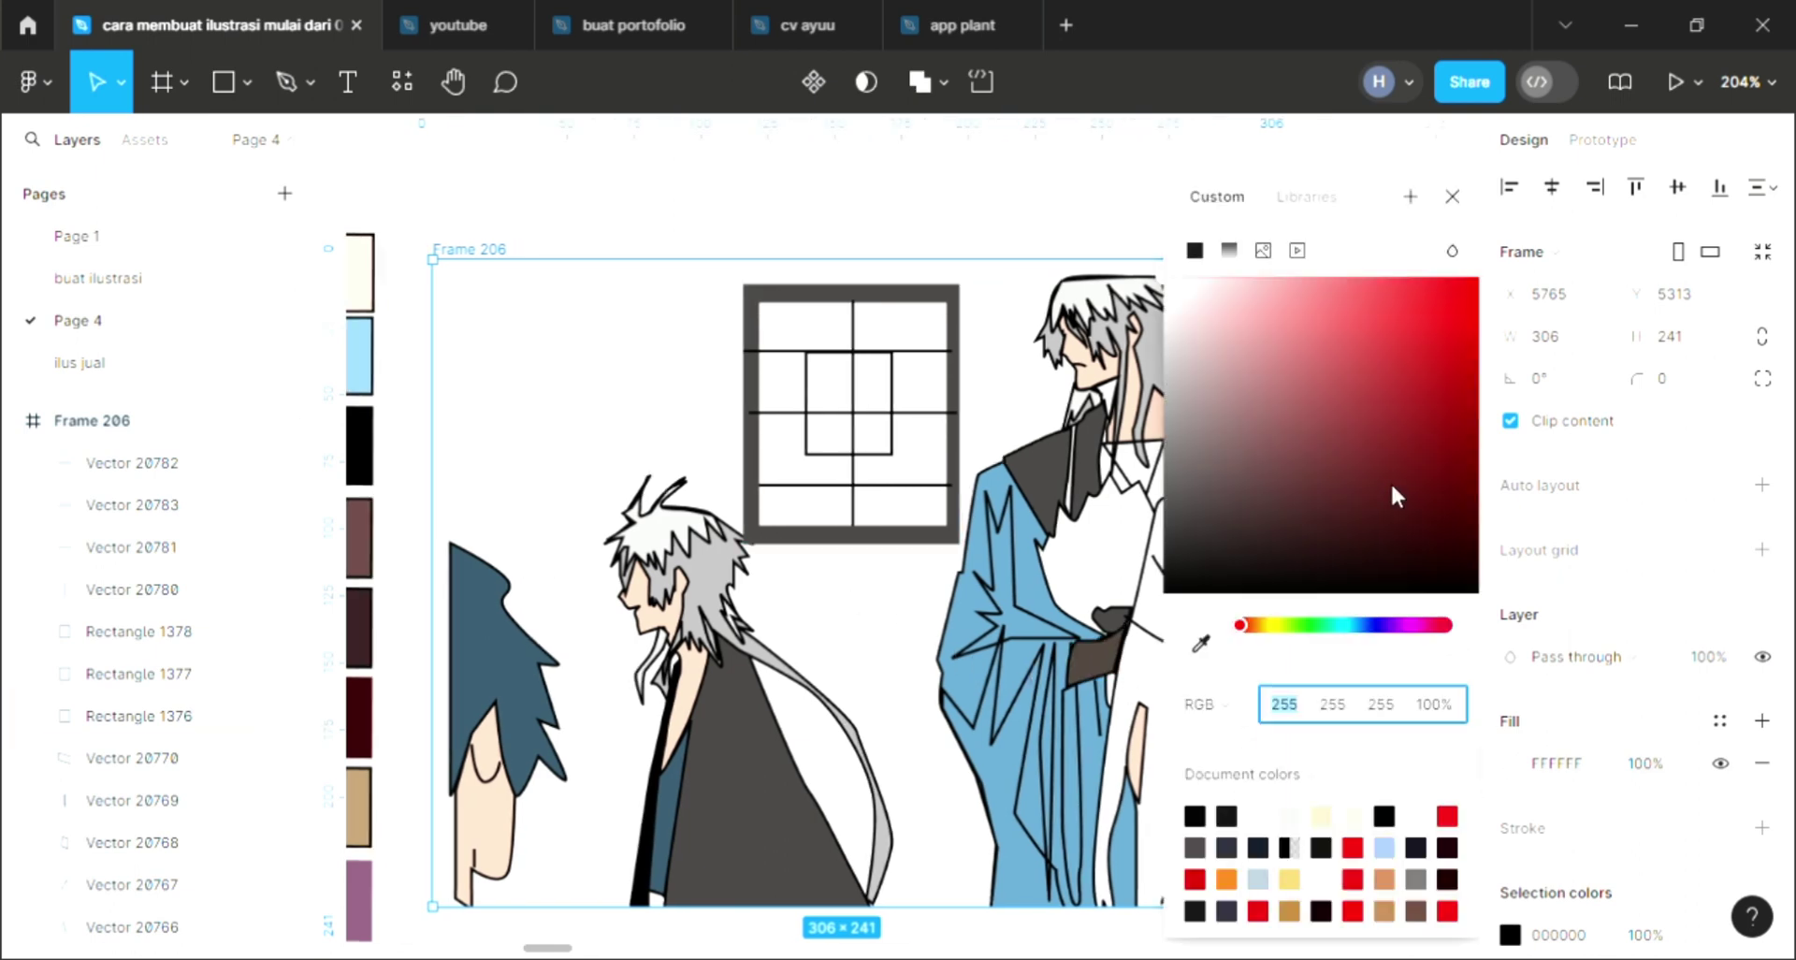
{"action": "left_click", "coordinate": [1347, 313]}
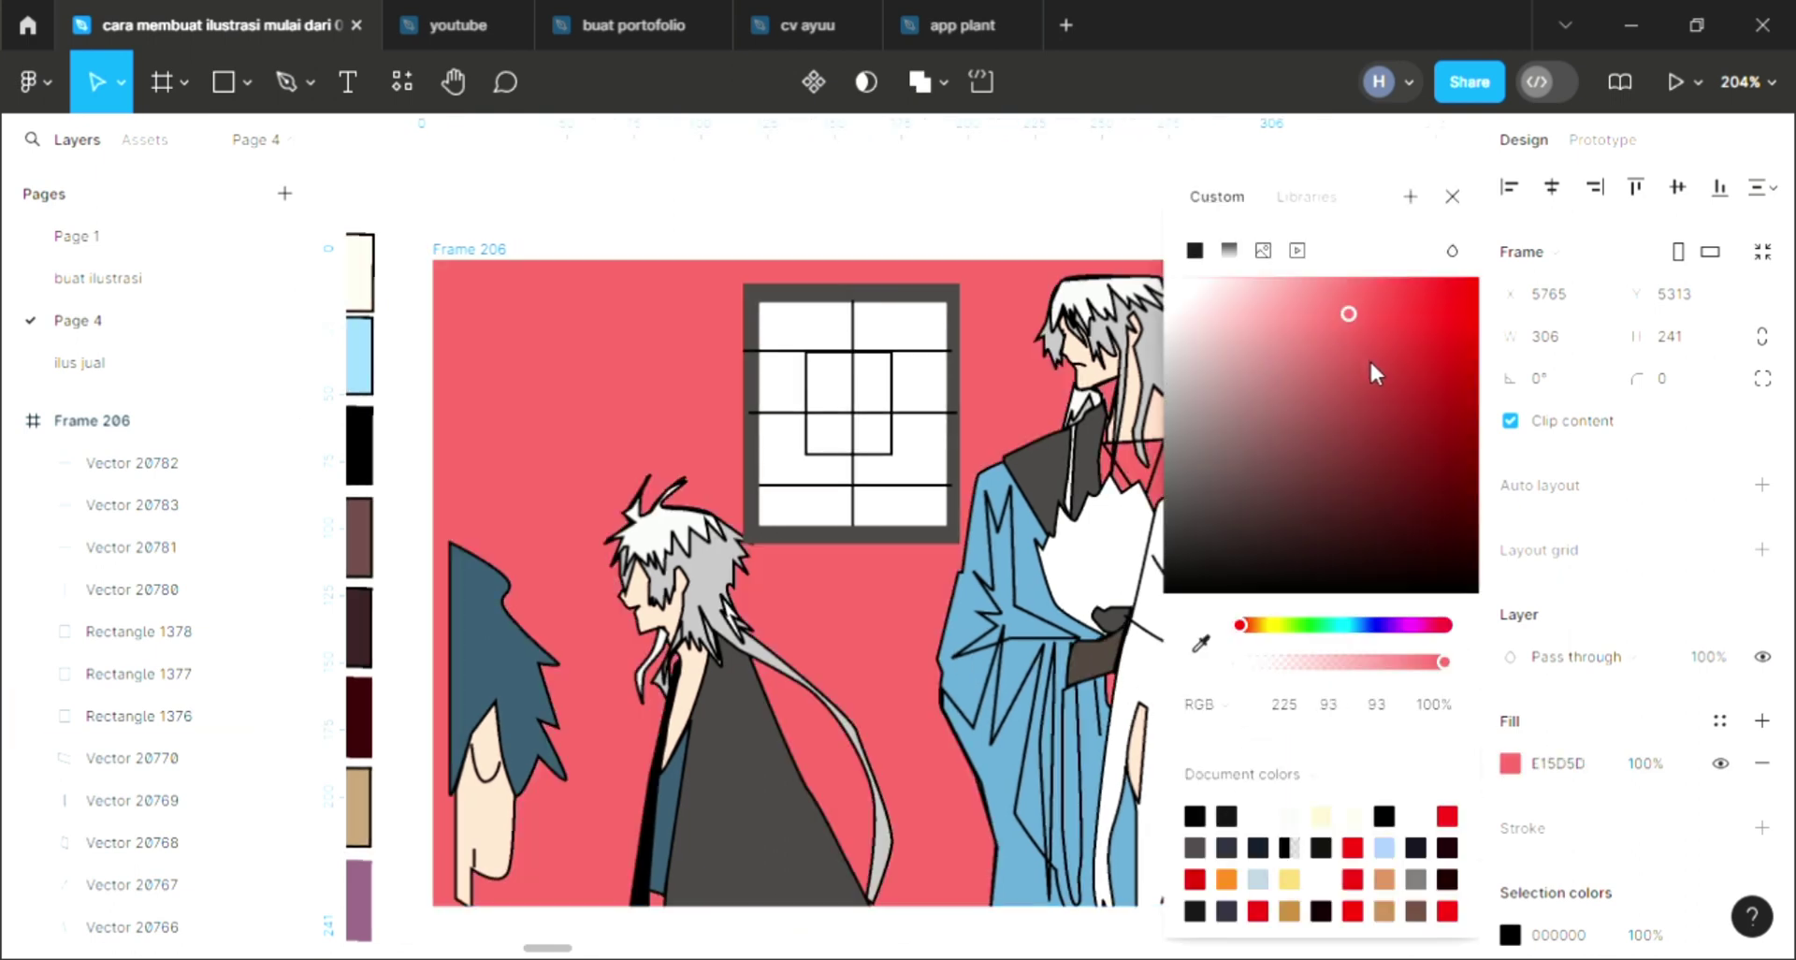
{"action": "left_click", "coordinate": [1228, 251]}
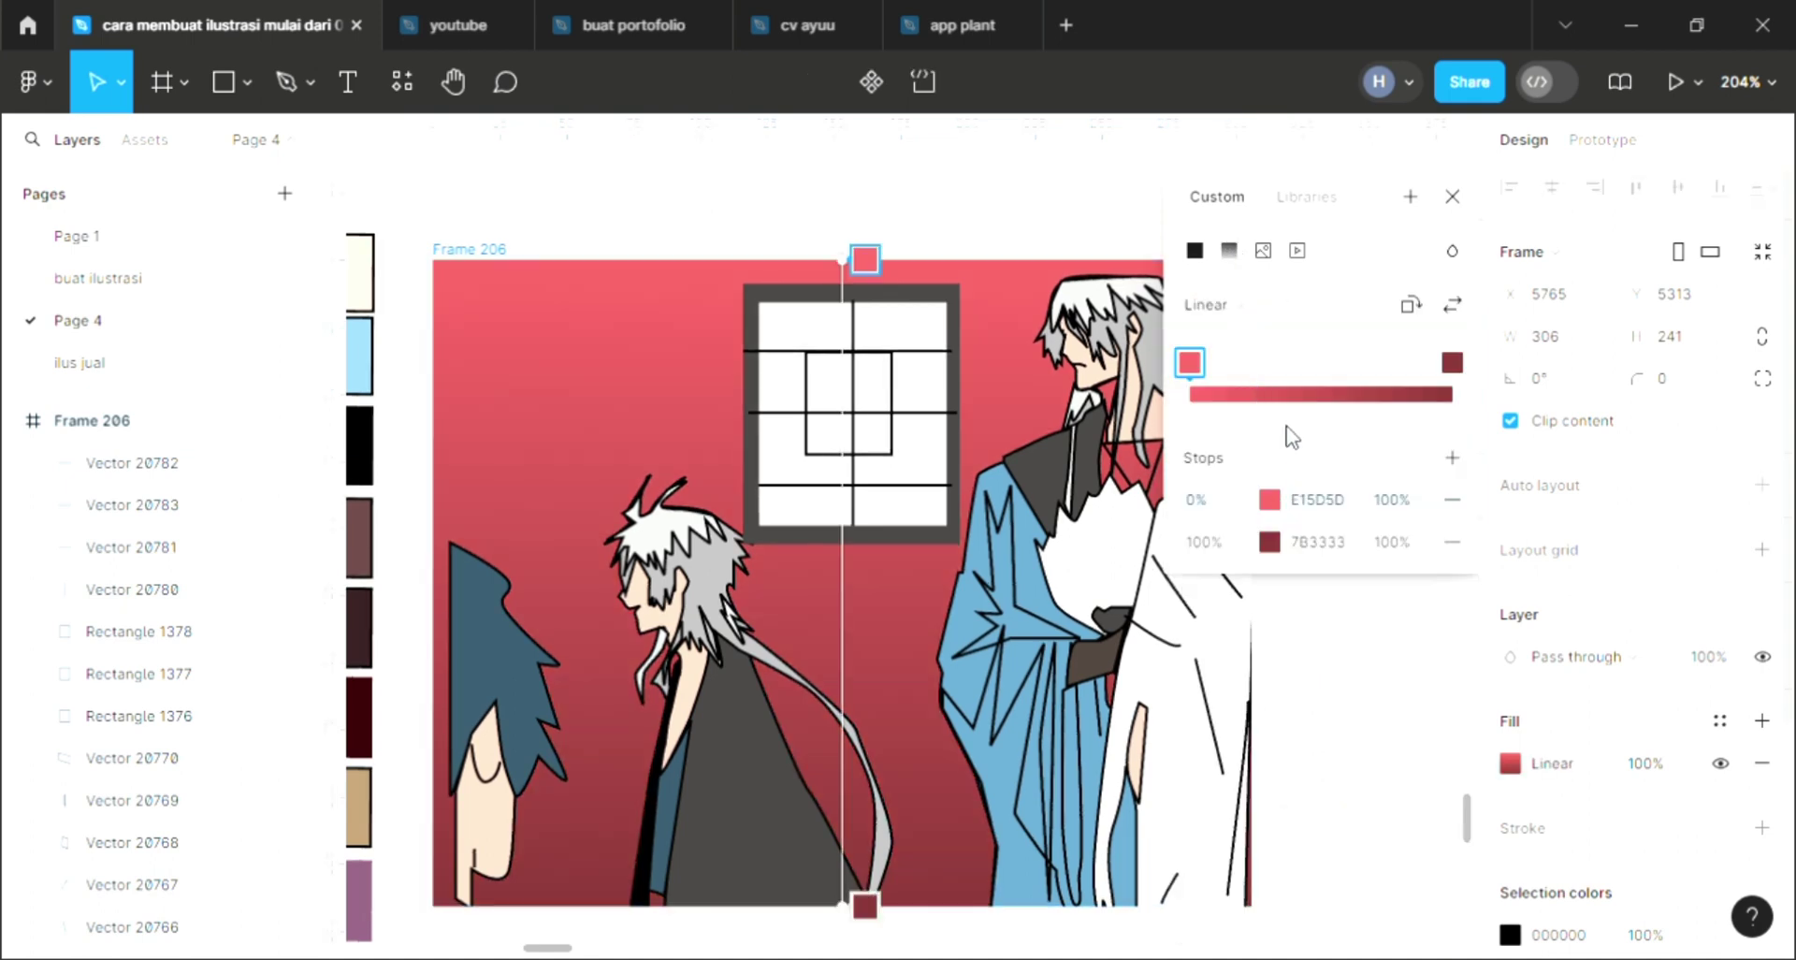
Set the gradient's 0% stop to turquoise 5DE1E1.
{"action": "left_click", "coordinate": [1268, 498]}
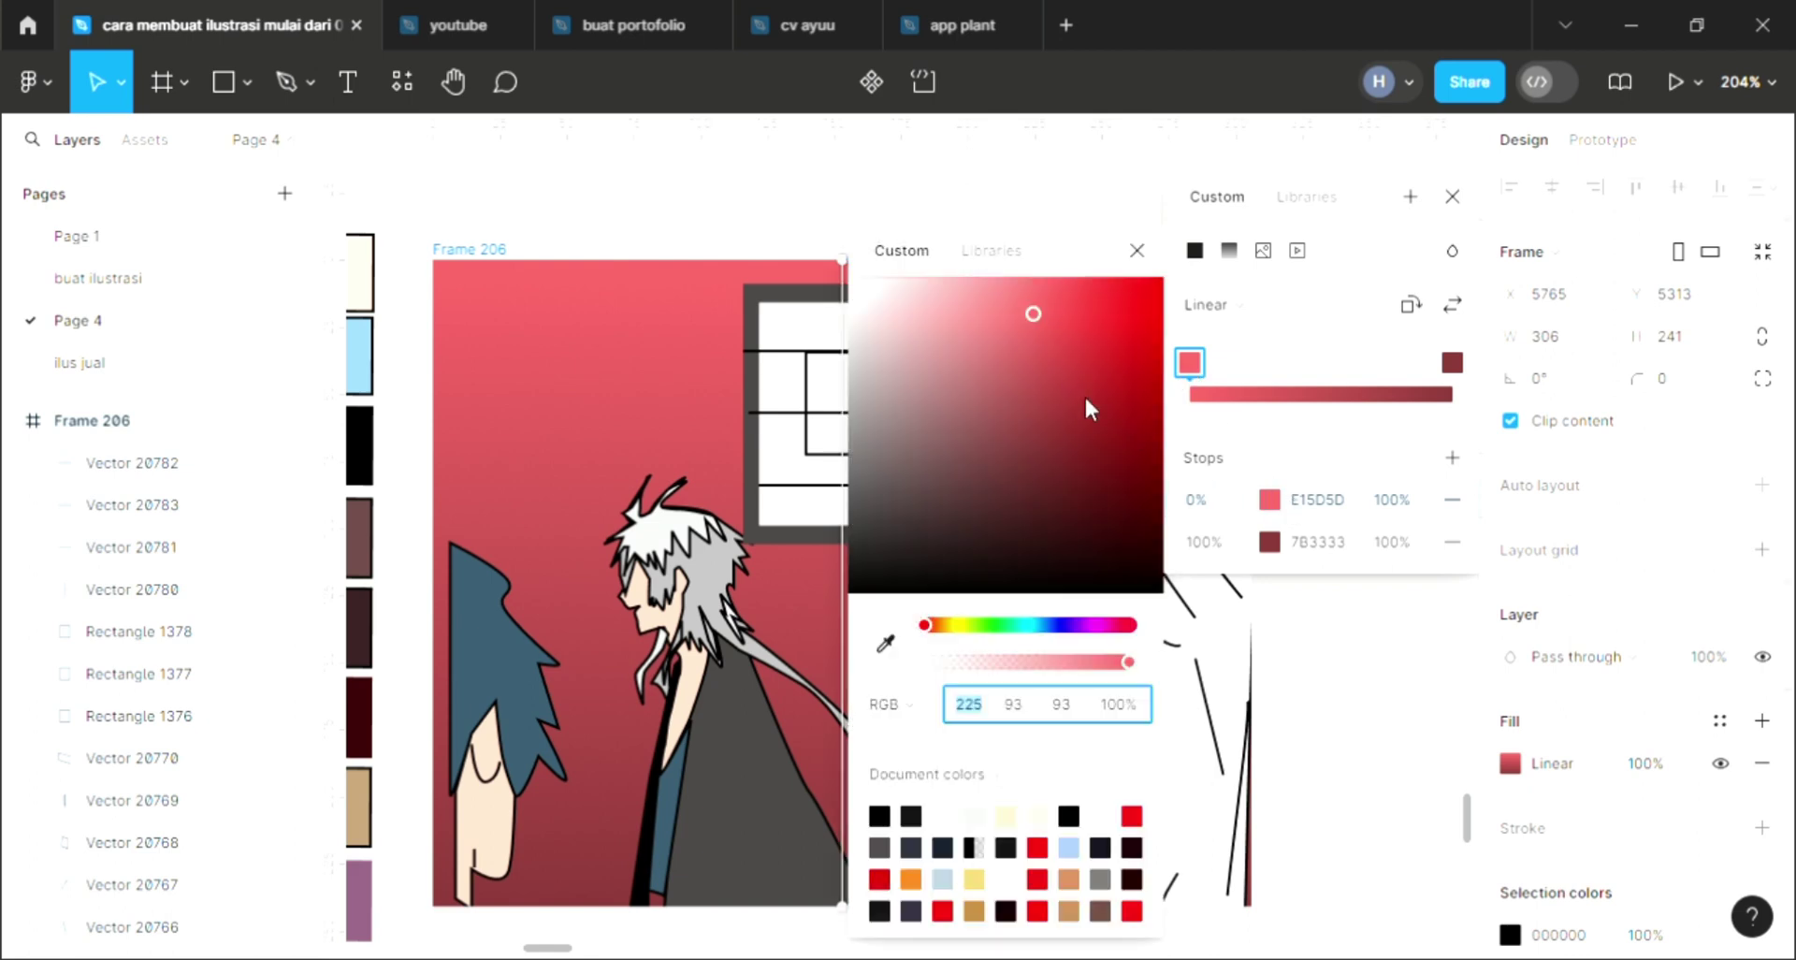
{"action": "left_click_drag", "start_coordinate": [938, 628], "coordinate": [1028, 629]}
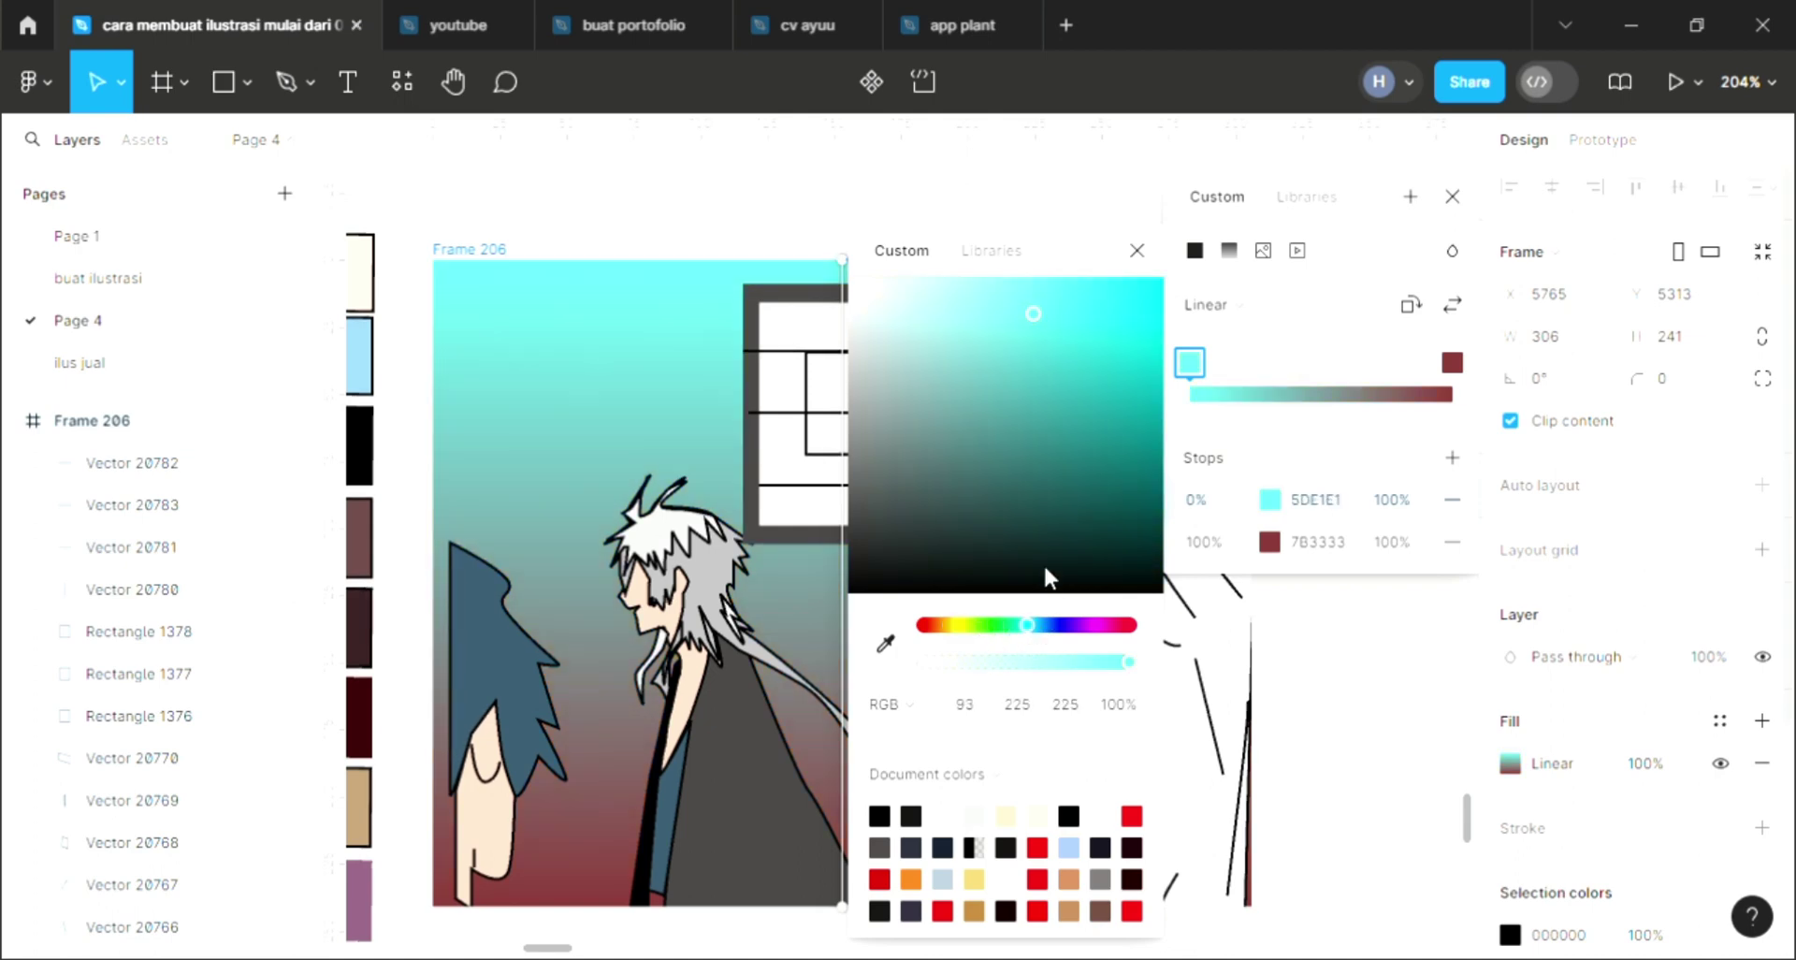
{"action": "left_click", "coordinate": [1138, 250]}
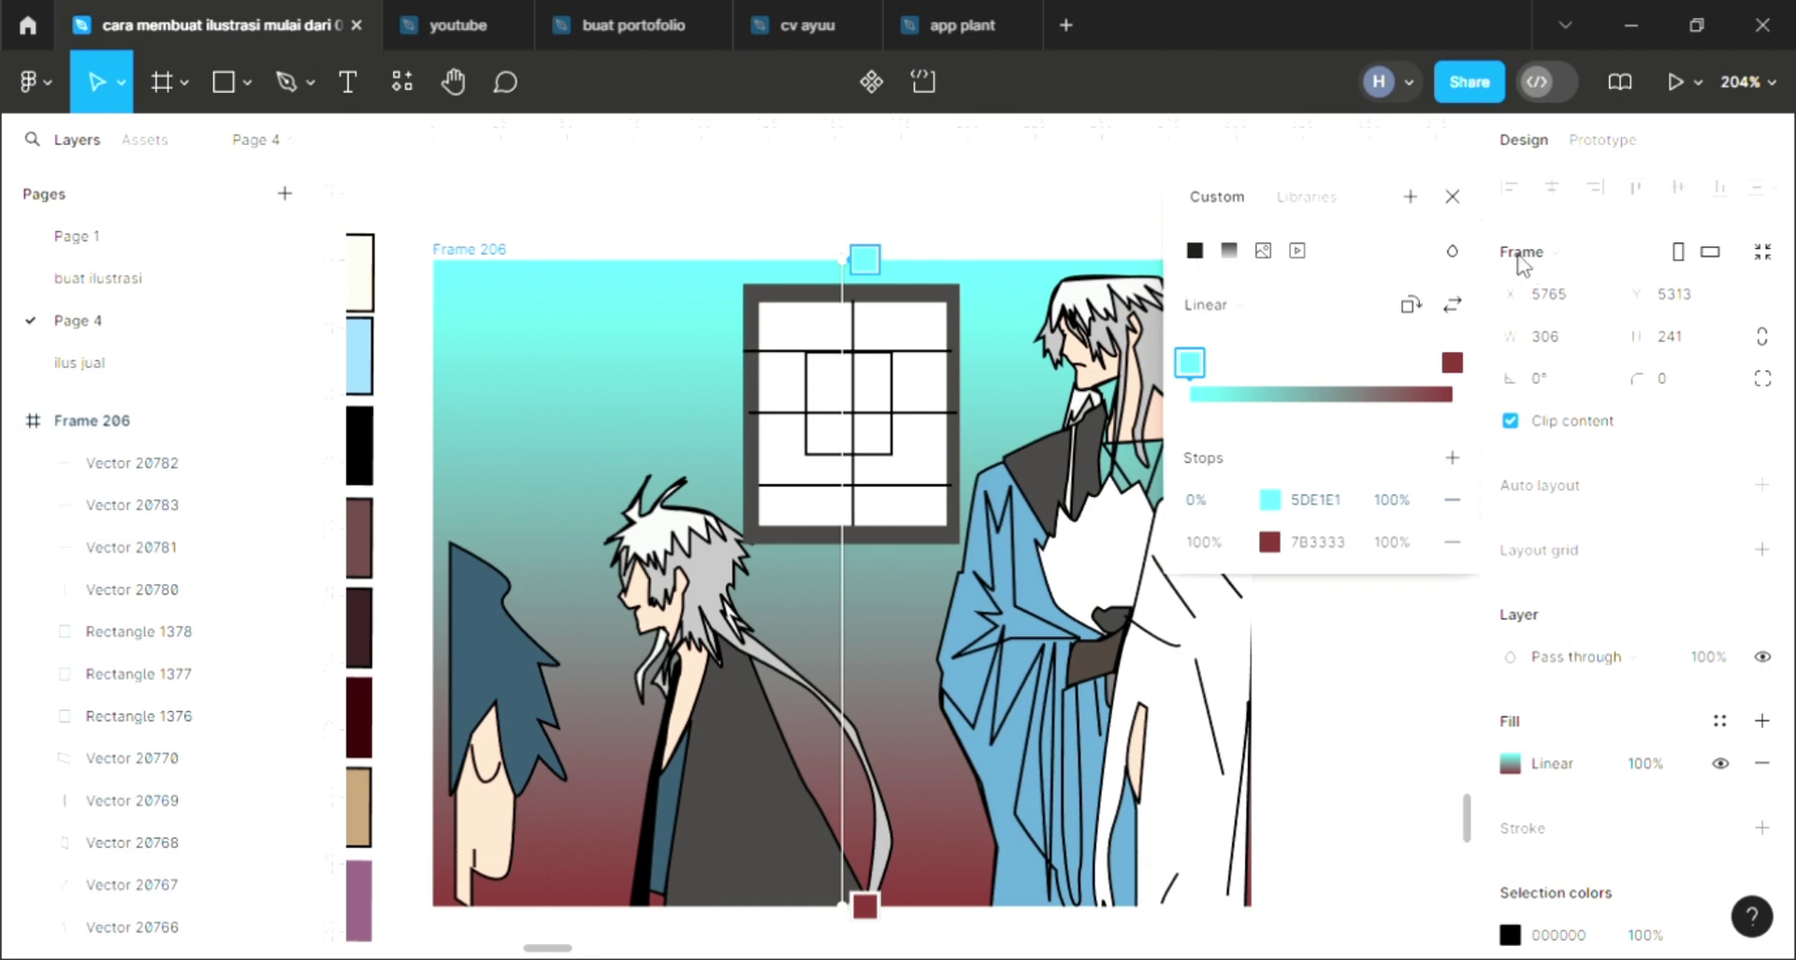
{"action": "key", "text": "Escape"}
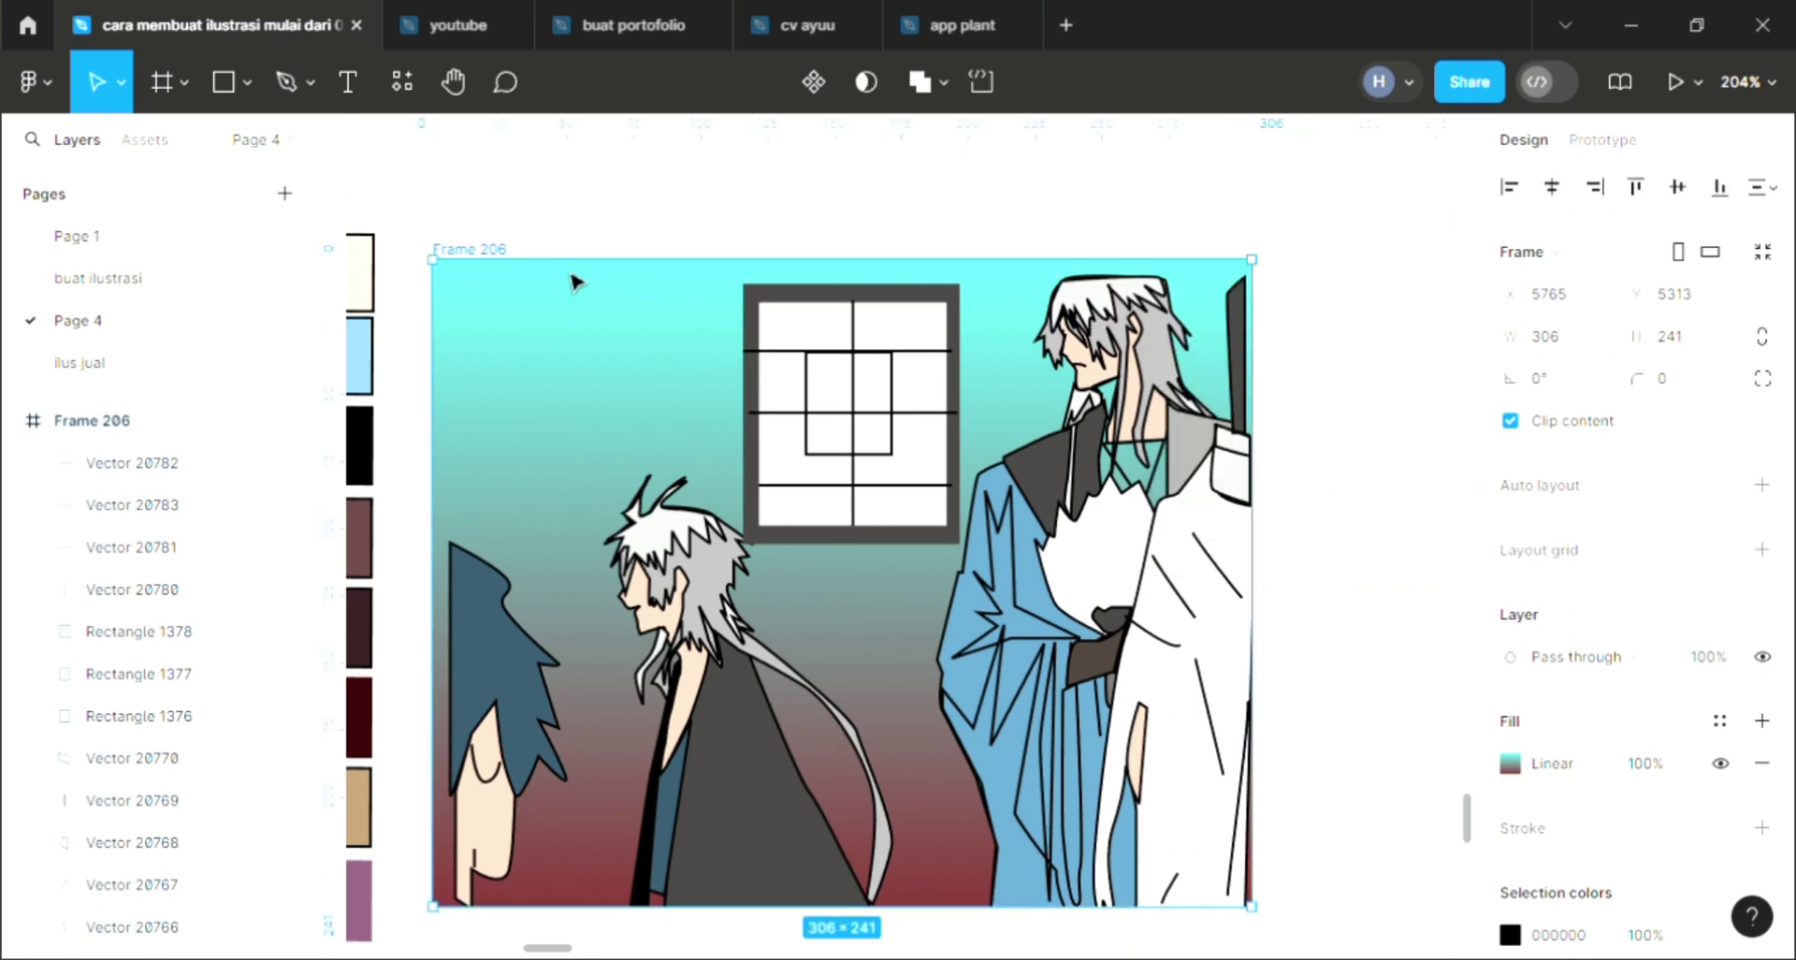
{"action": "key", "text": "Escape"}
Trim the outer frame's top and left edges to a size of 297 × 234.
{"action": "left_click", "coordinate": [497, 275]}
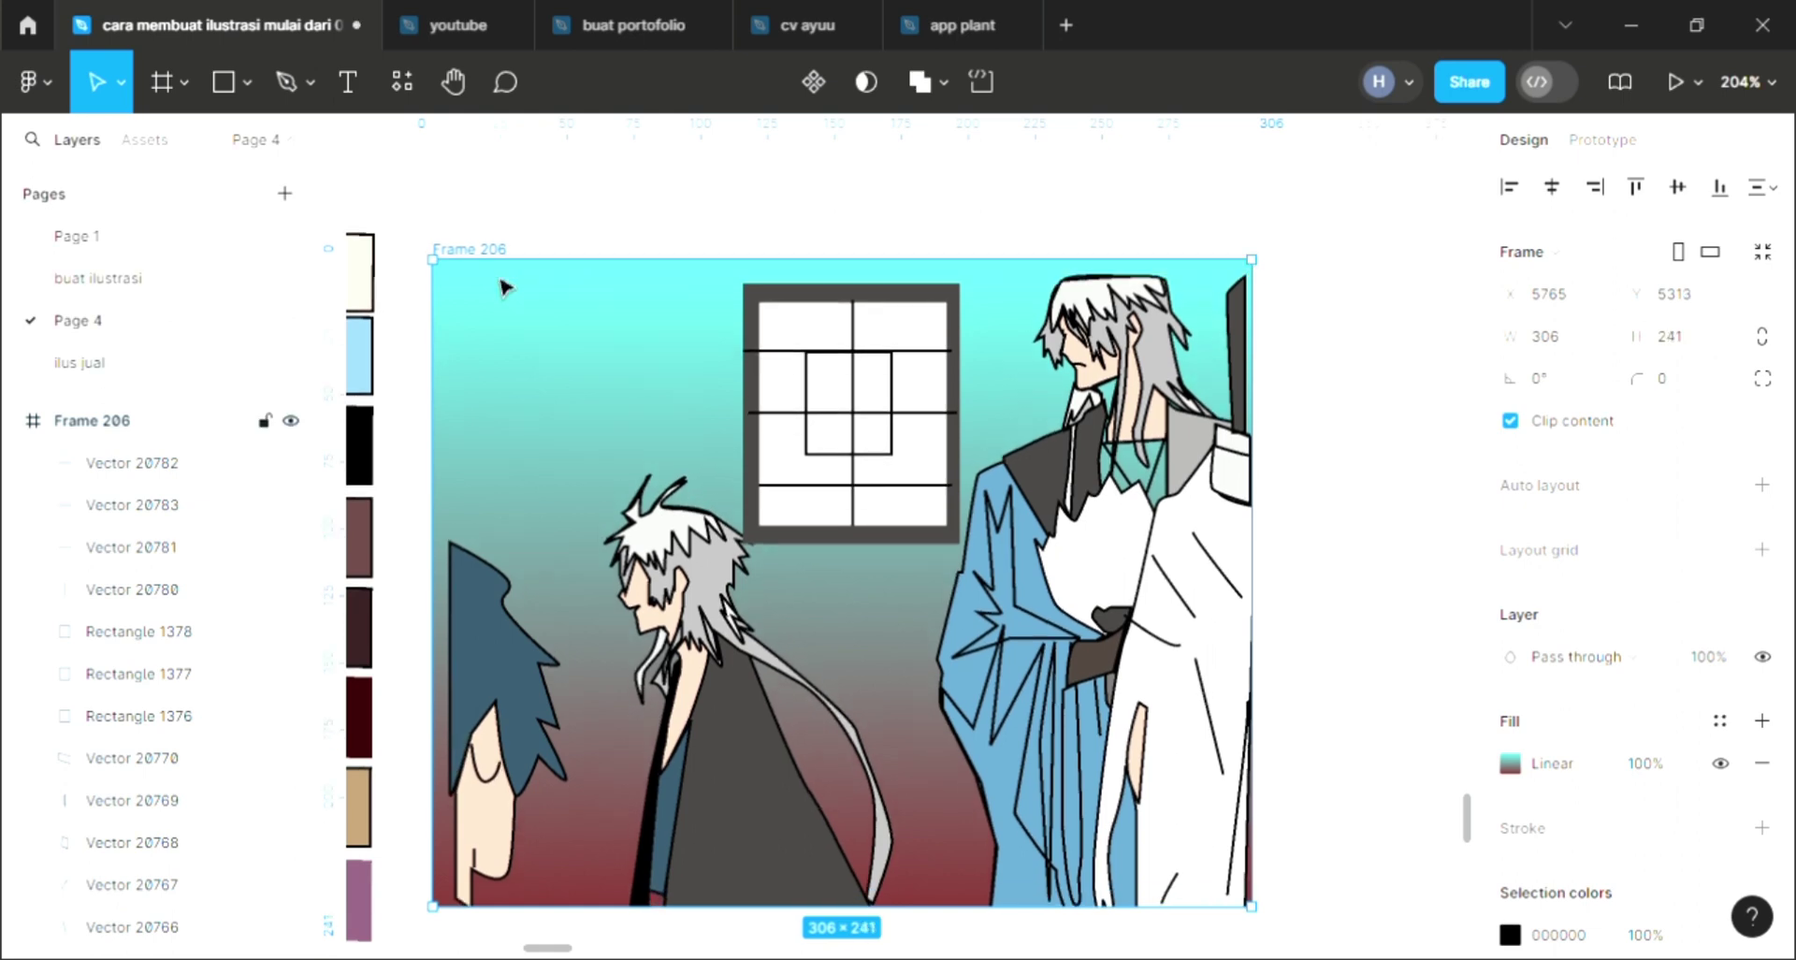
{"action": "left_click_drag", "start_coordinate": [505, 260], "coordinate": [513, 297]}
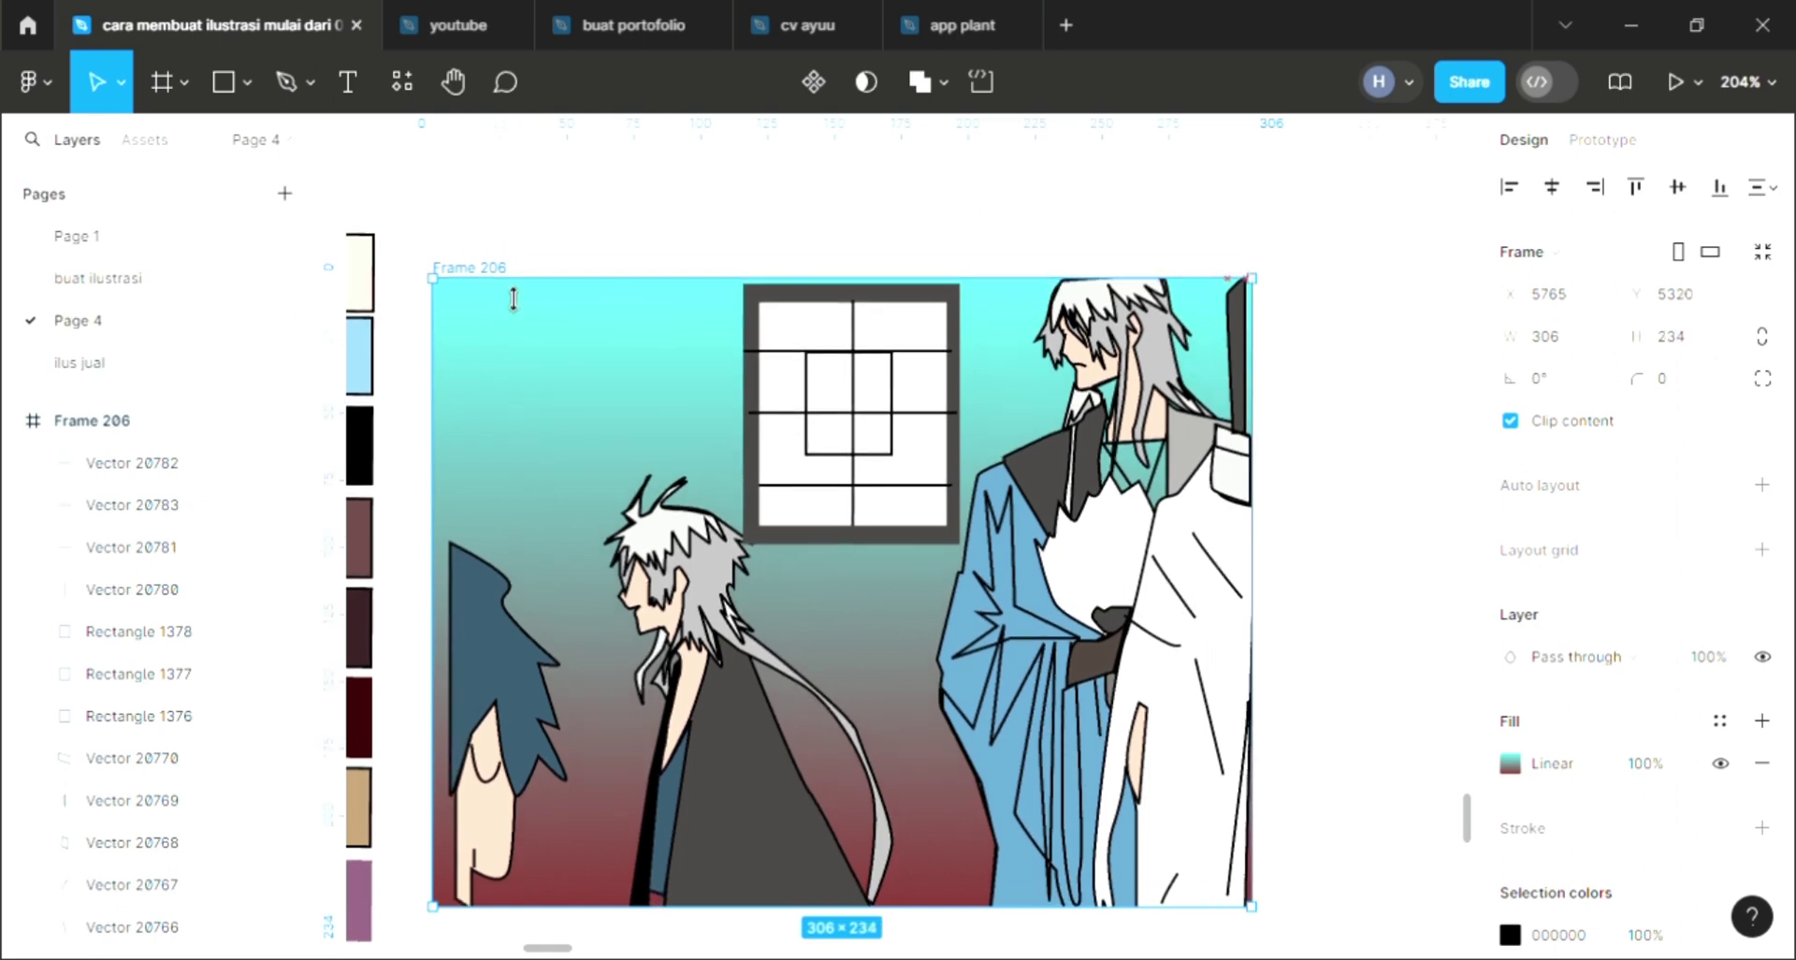
{"action": "left_click", "coordinate": [774, 241]}
{"action": "scroll", "coordinate": [890, 629], "scroll_direction": "down", "scroll_amount": 2}
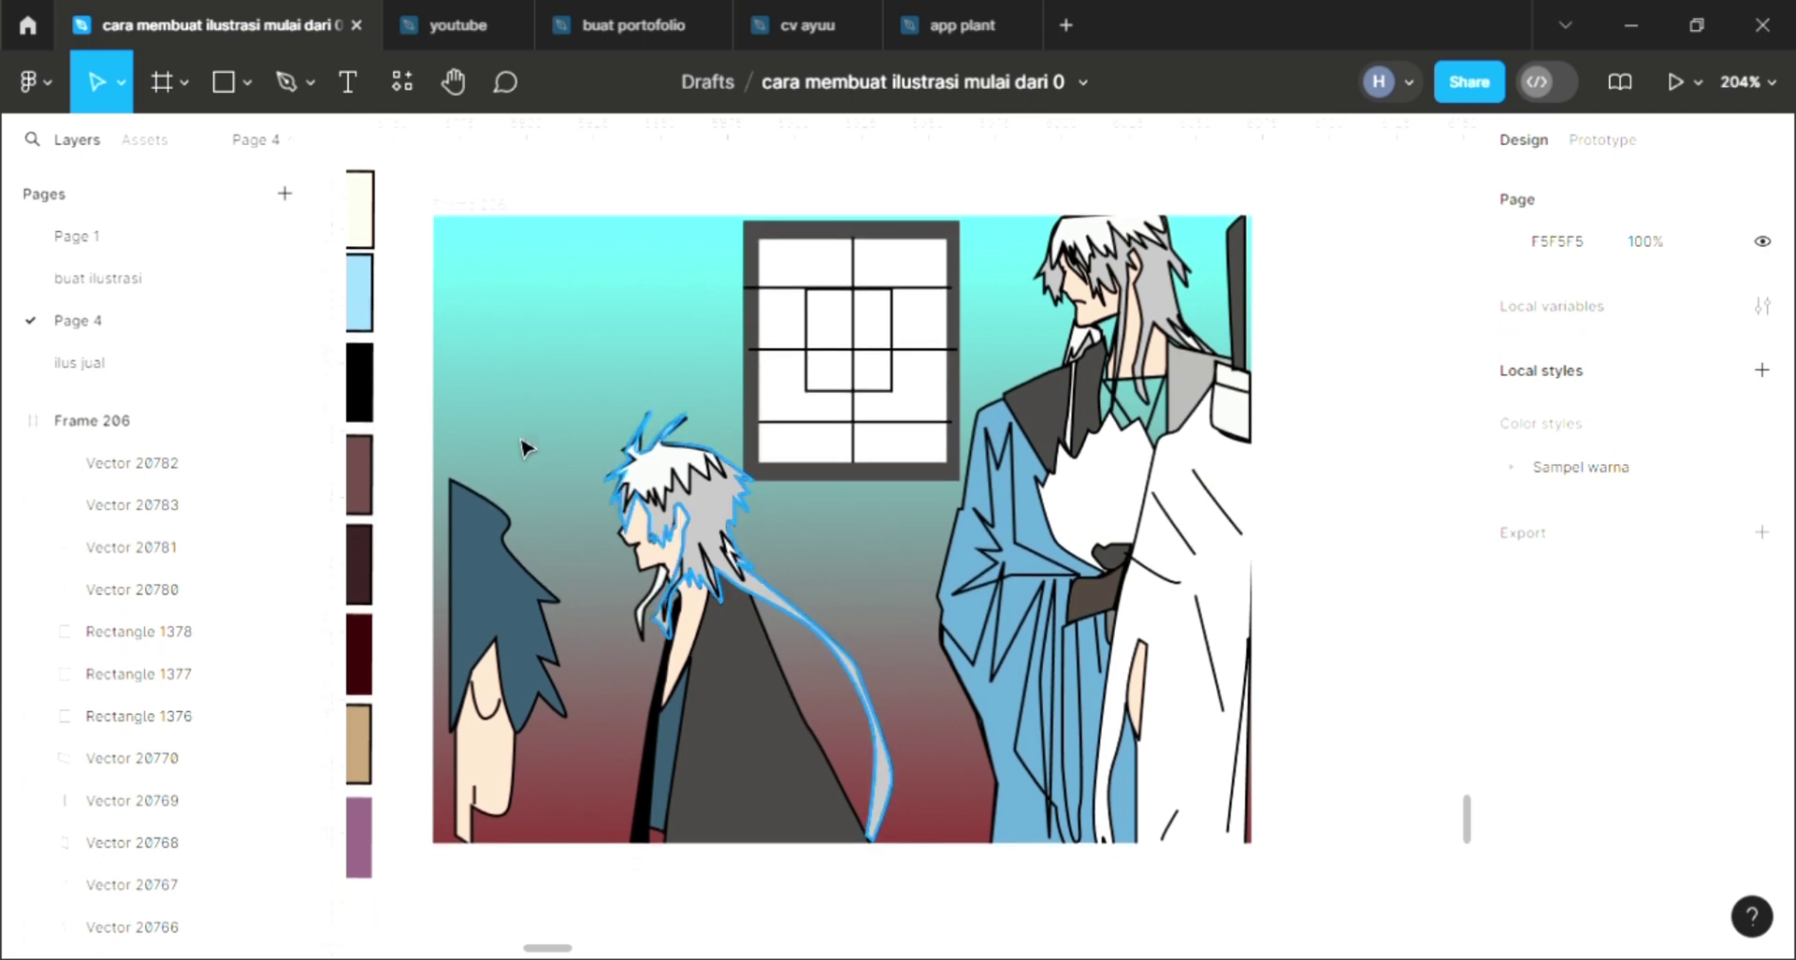
{"action": "left_click", "coordinate": [447, 365]}
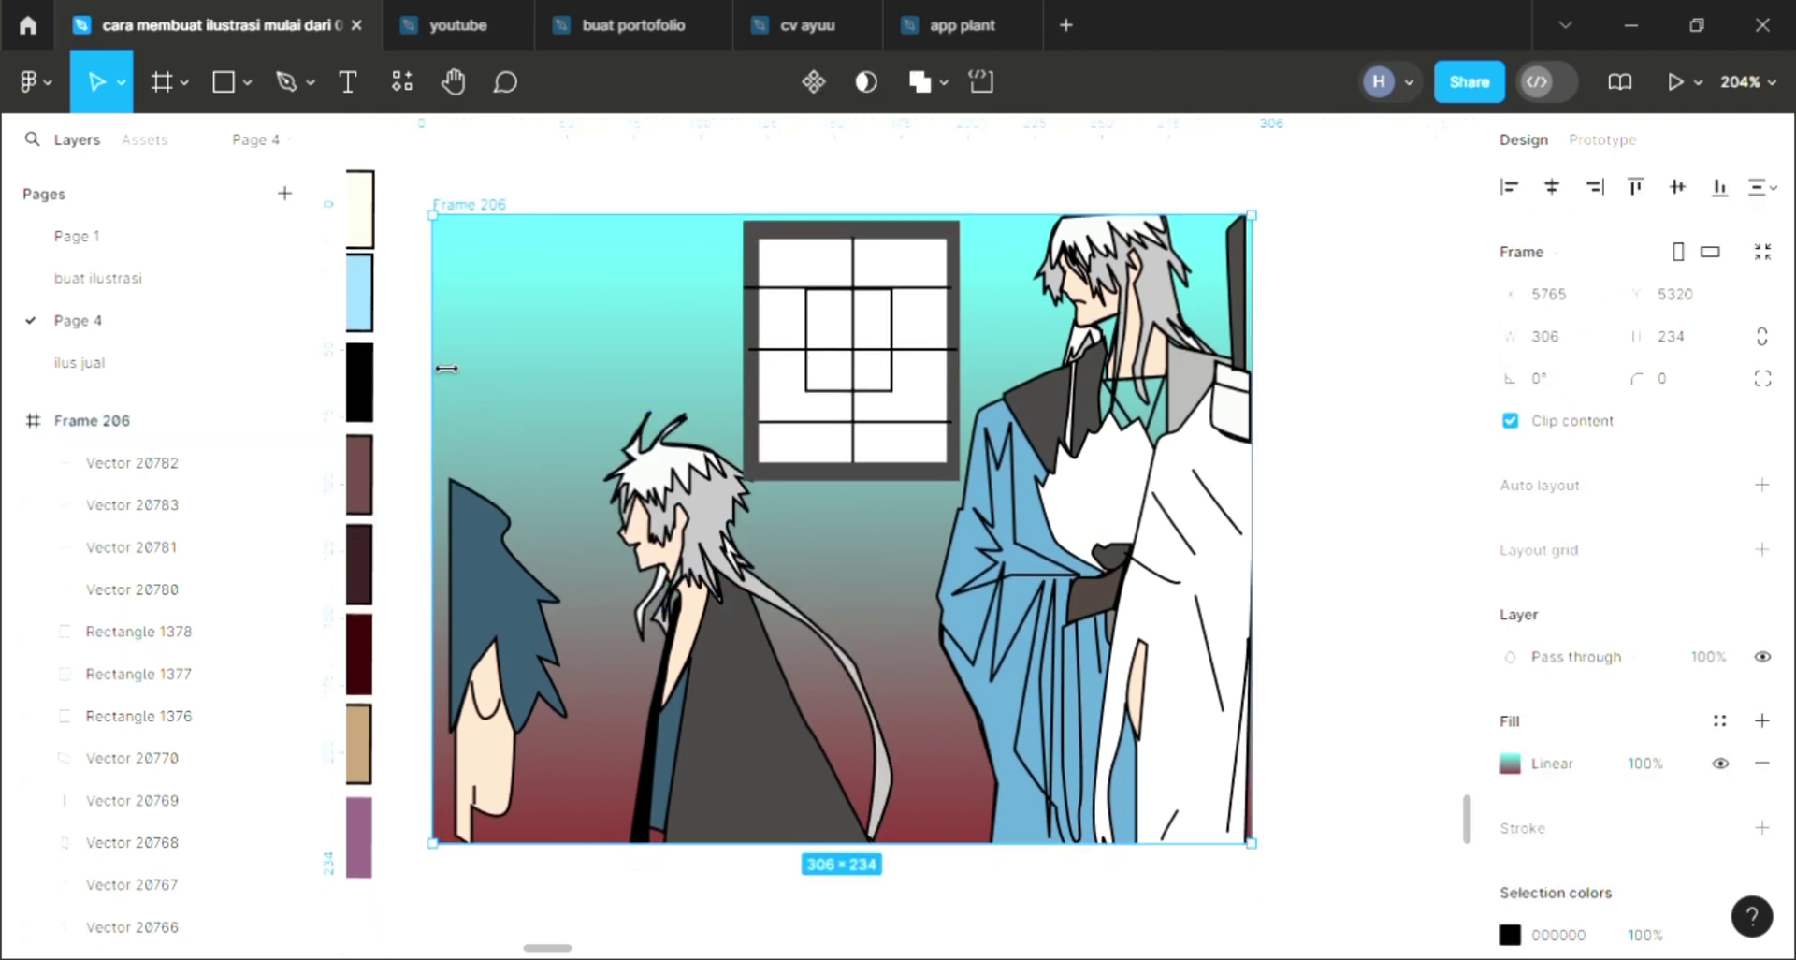
{"action": "left_click_drag", "start_coordinate": [471, 377], "coordinate": [493, 380]}
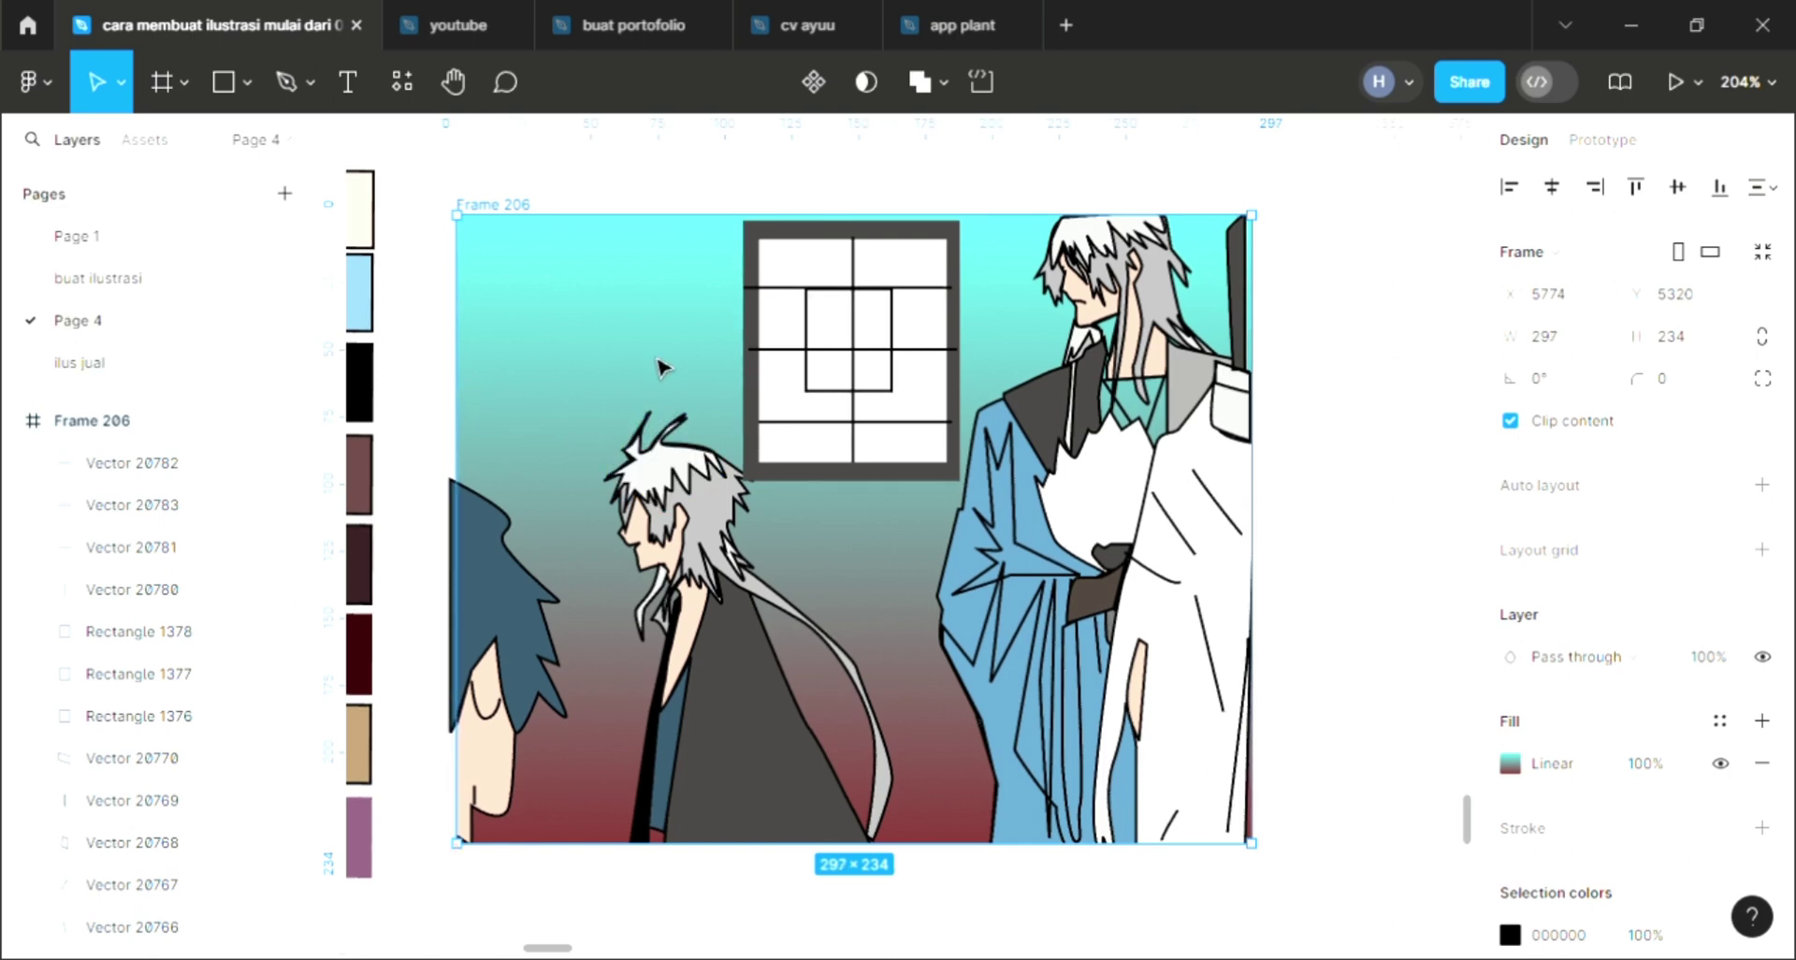
{"action": "key", "text": "Escape"}
Draw a rectangle about 105 × 119 over the middle character and rotate it to about 32.76°.
{"action": "scroll", "coordinate": [692, 346], "scroll_direction": "up", "scroll_amount": 3}
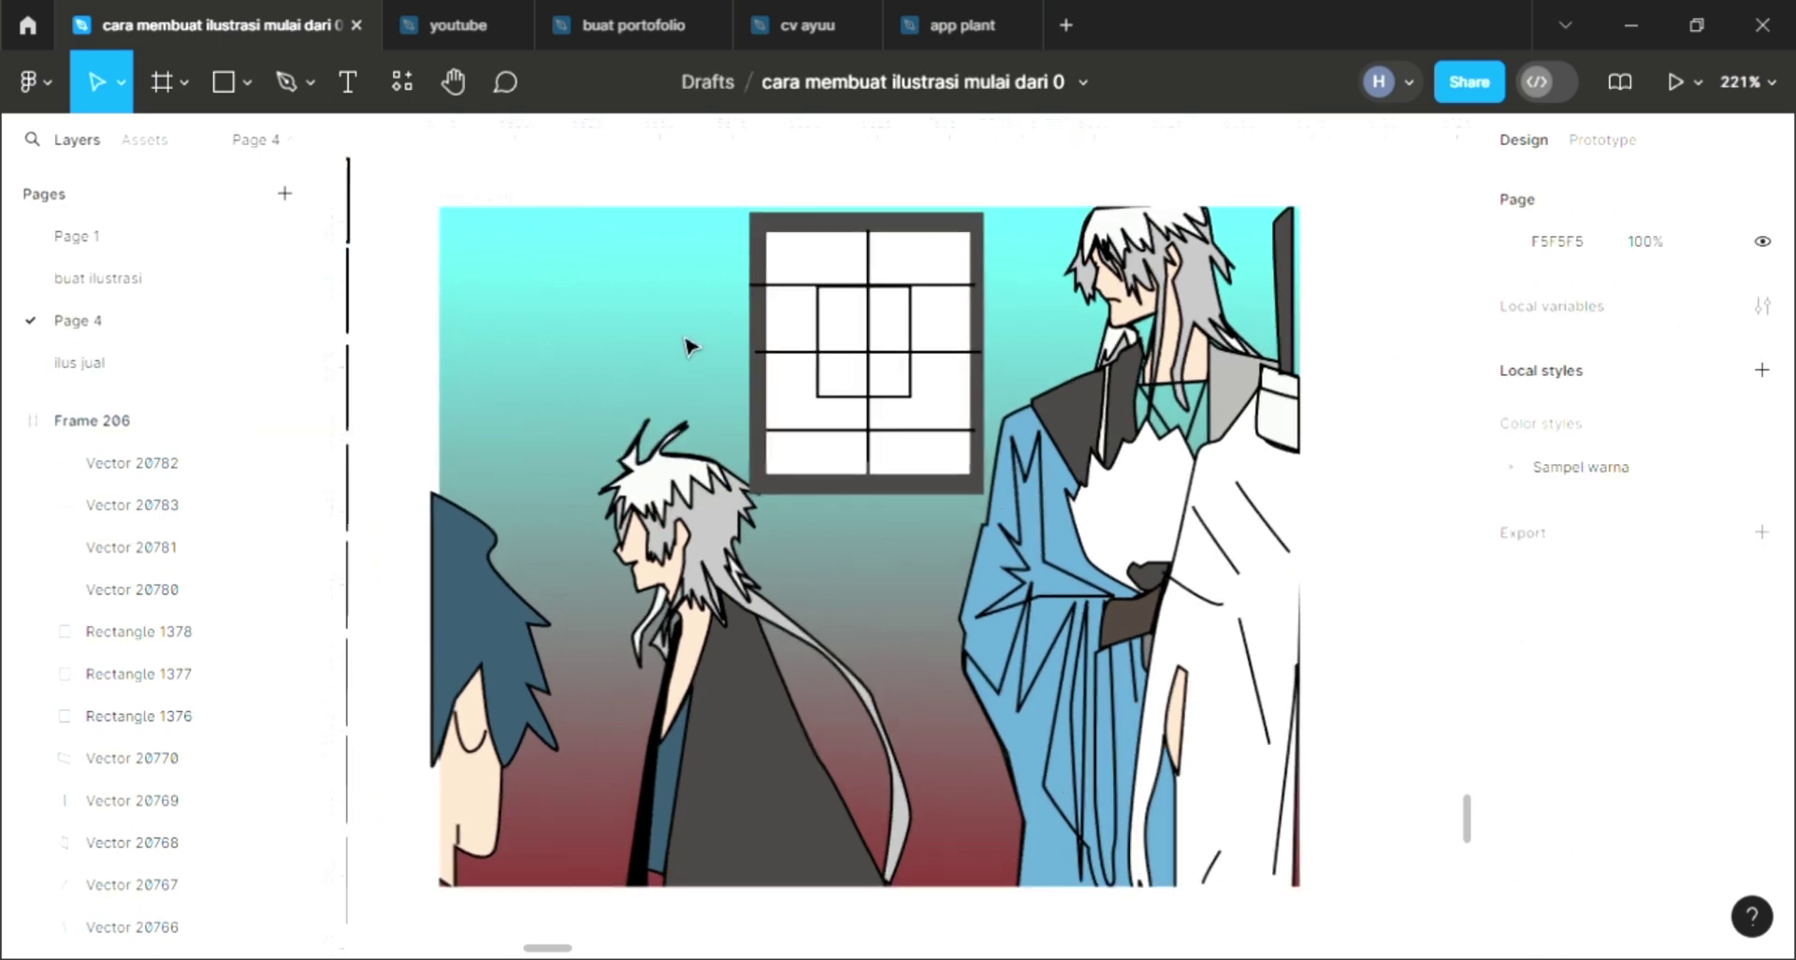
{"action": "left_click", "coordinate": [234, 90]}
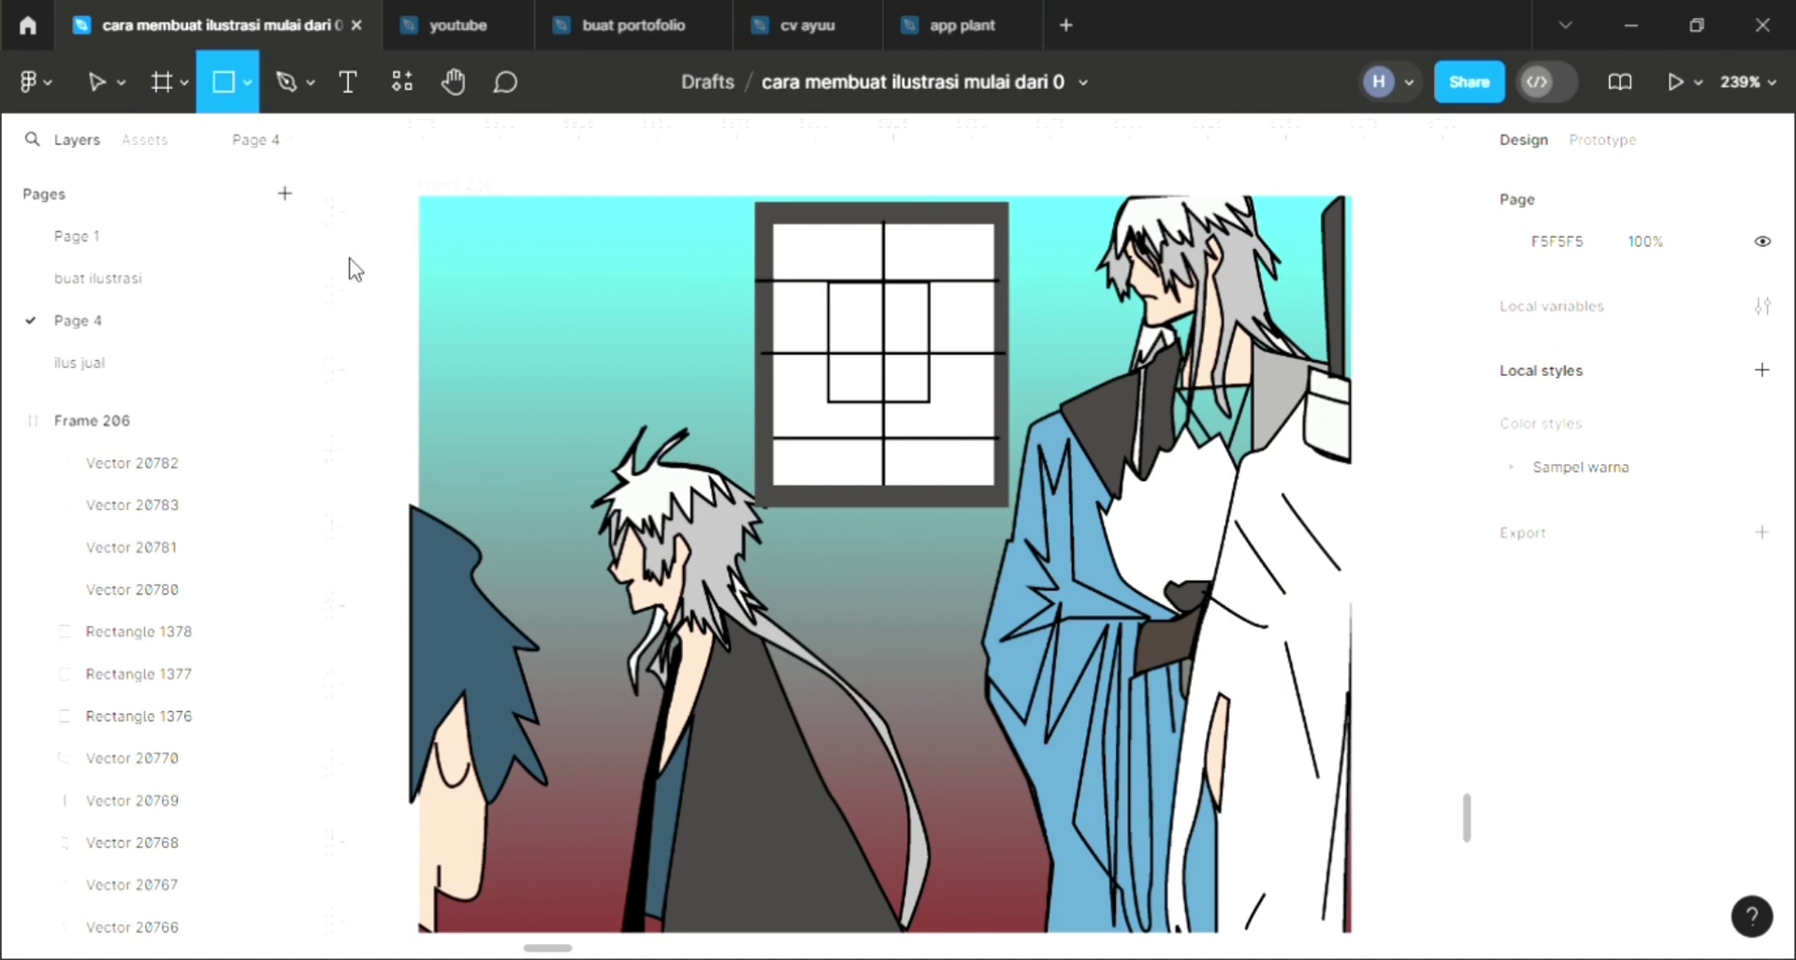
{"action": "left_click_drag", "start_coordinate": [497, 370], "coordinate": [827, 743]}
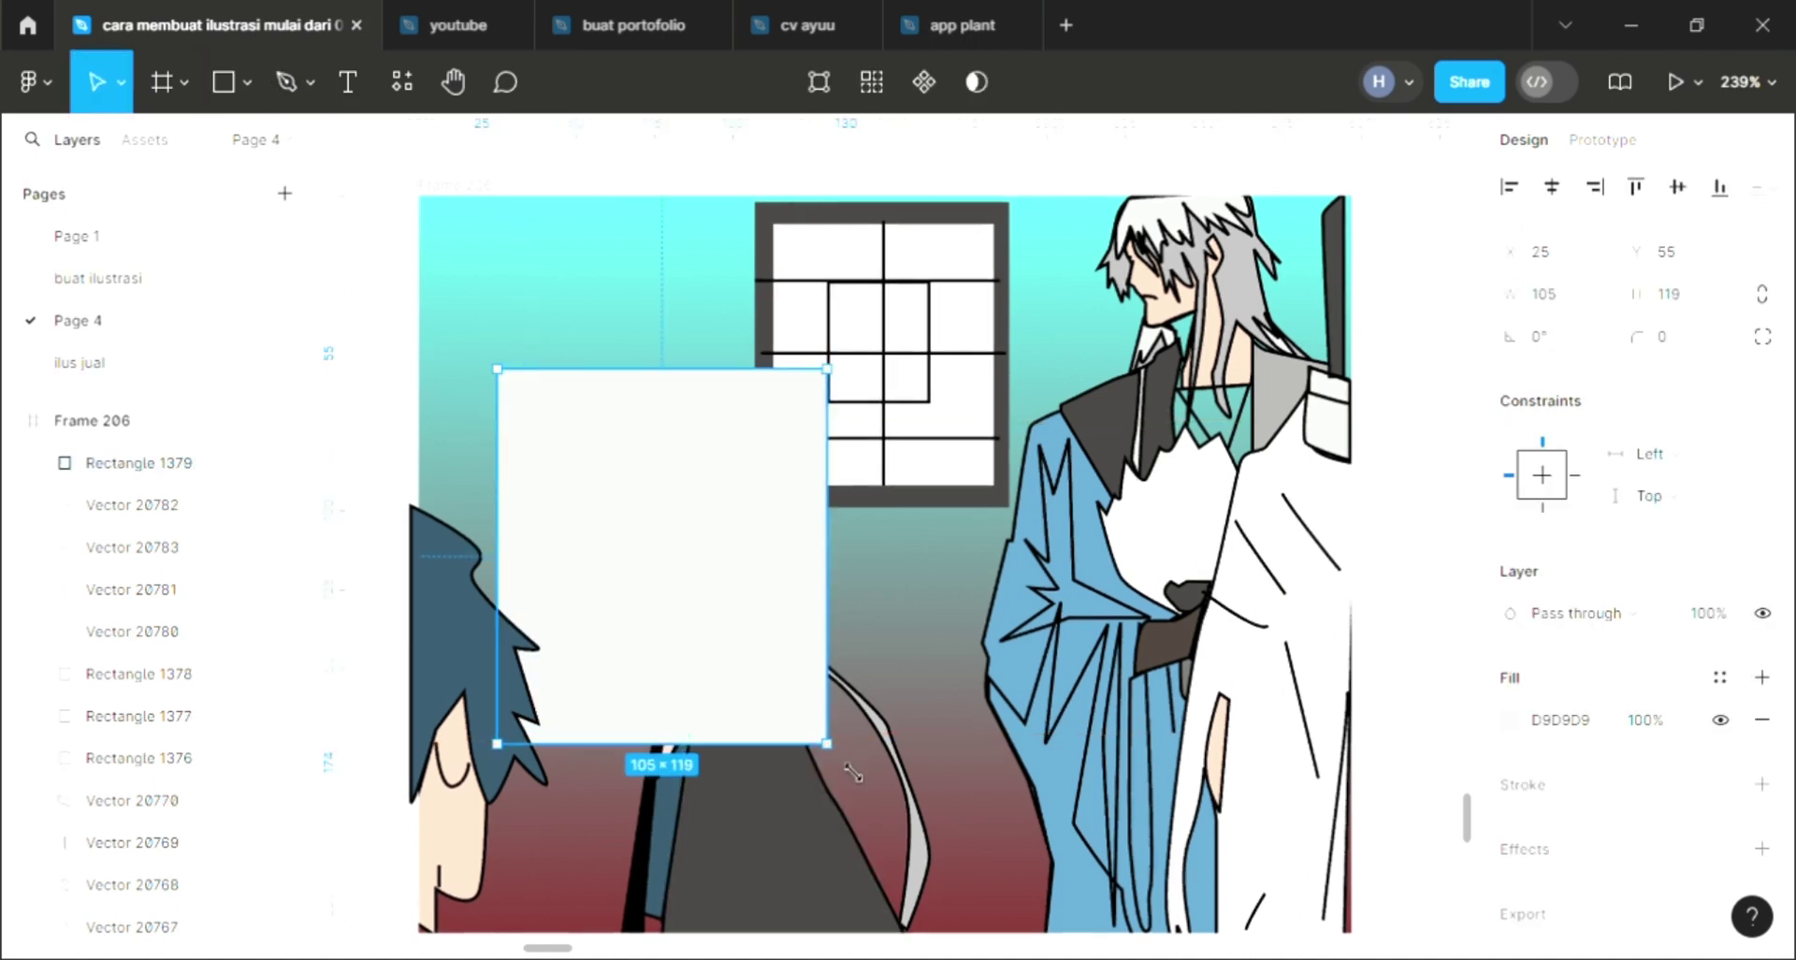
{"action": "key", "text": "Escape"}
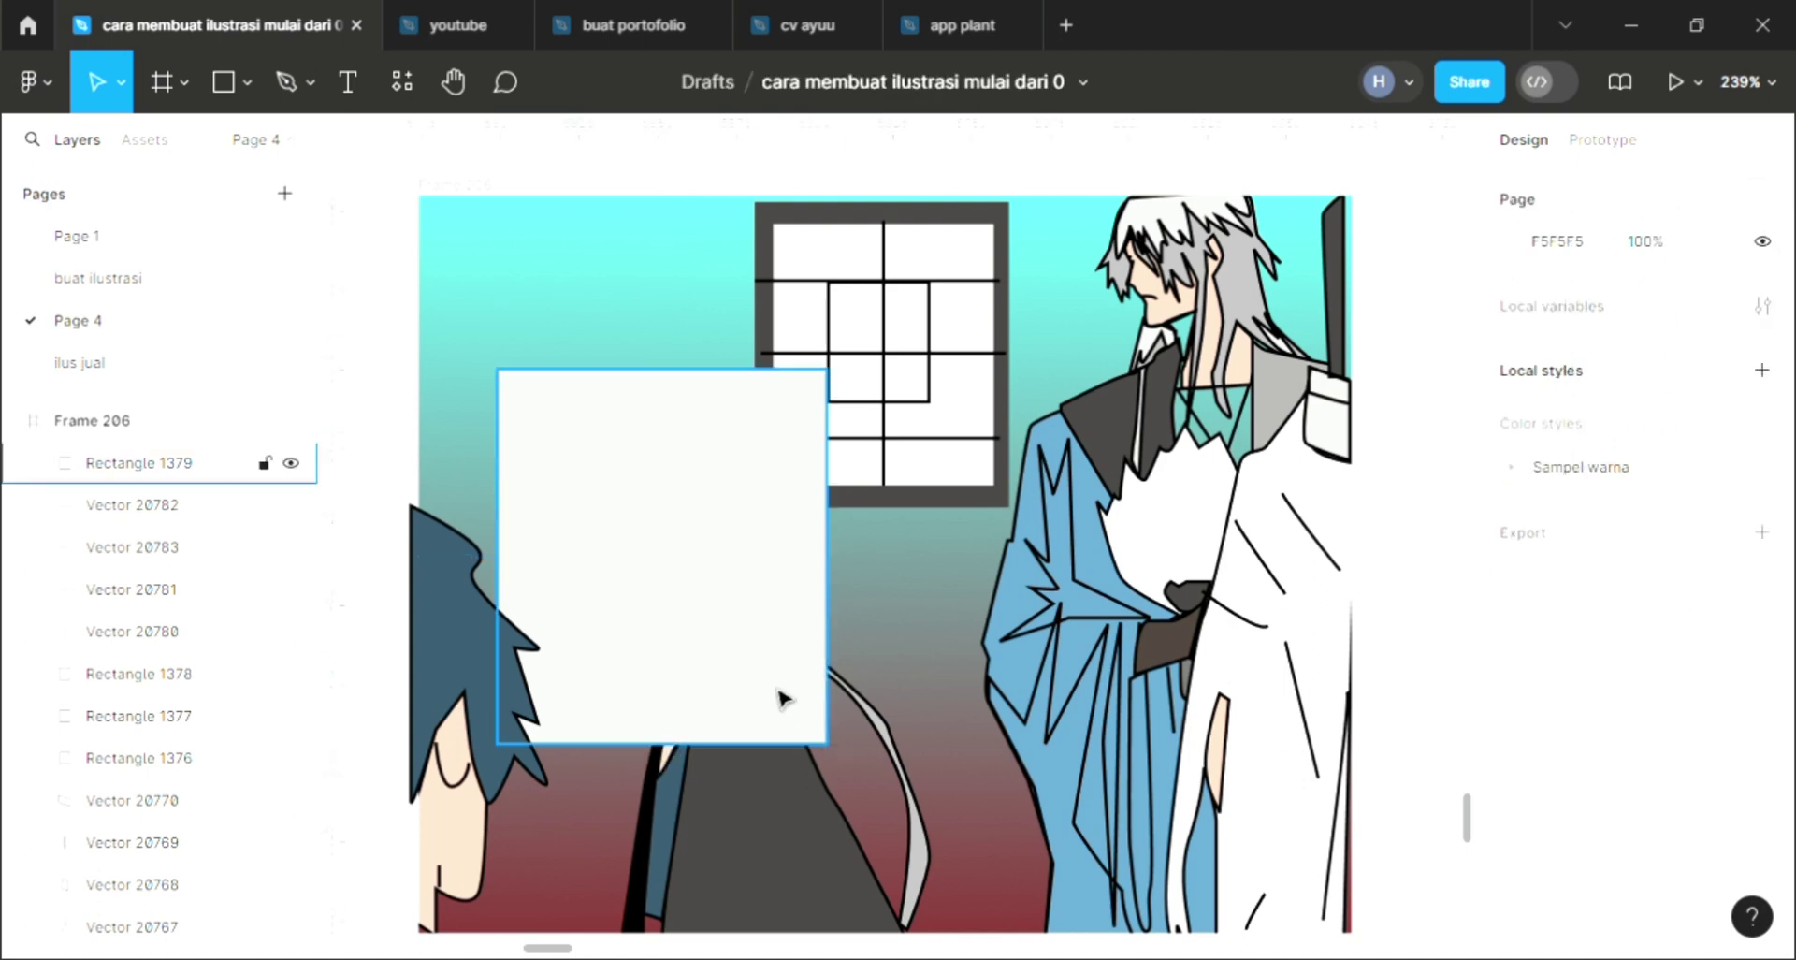
{"action": "left_click", "coordinate": [777, 693]}
{"action": "left_click_drag", "start_coordinate": [875, 753], "coordinate": [935, 655]}
{"action": "left_click_drag", "start_coordinate": [937, 652], "coordinate": [934, 654]}
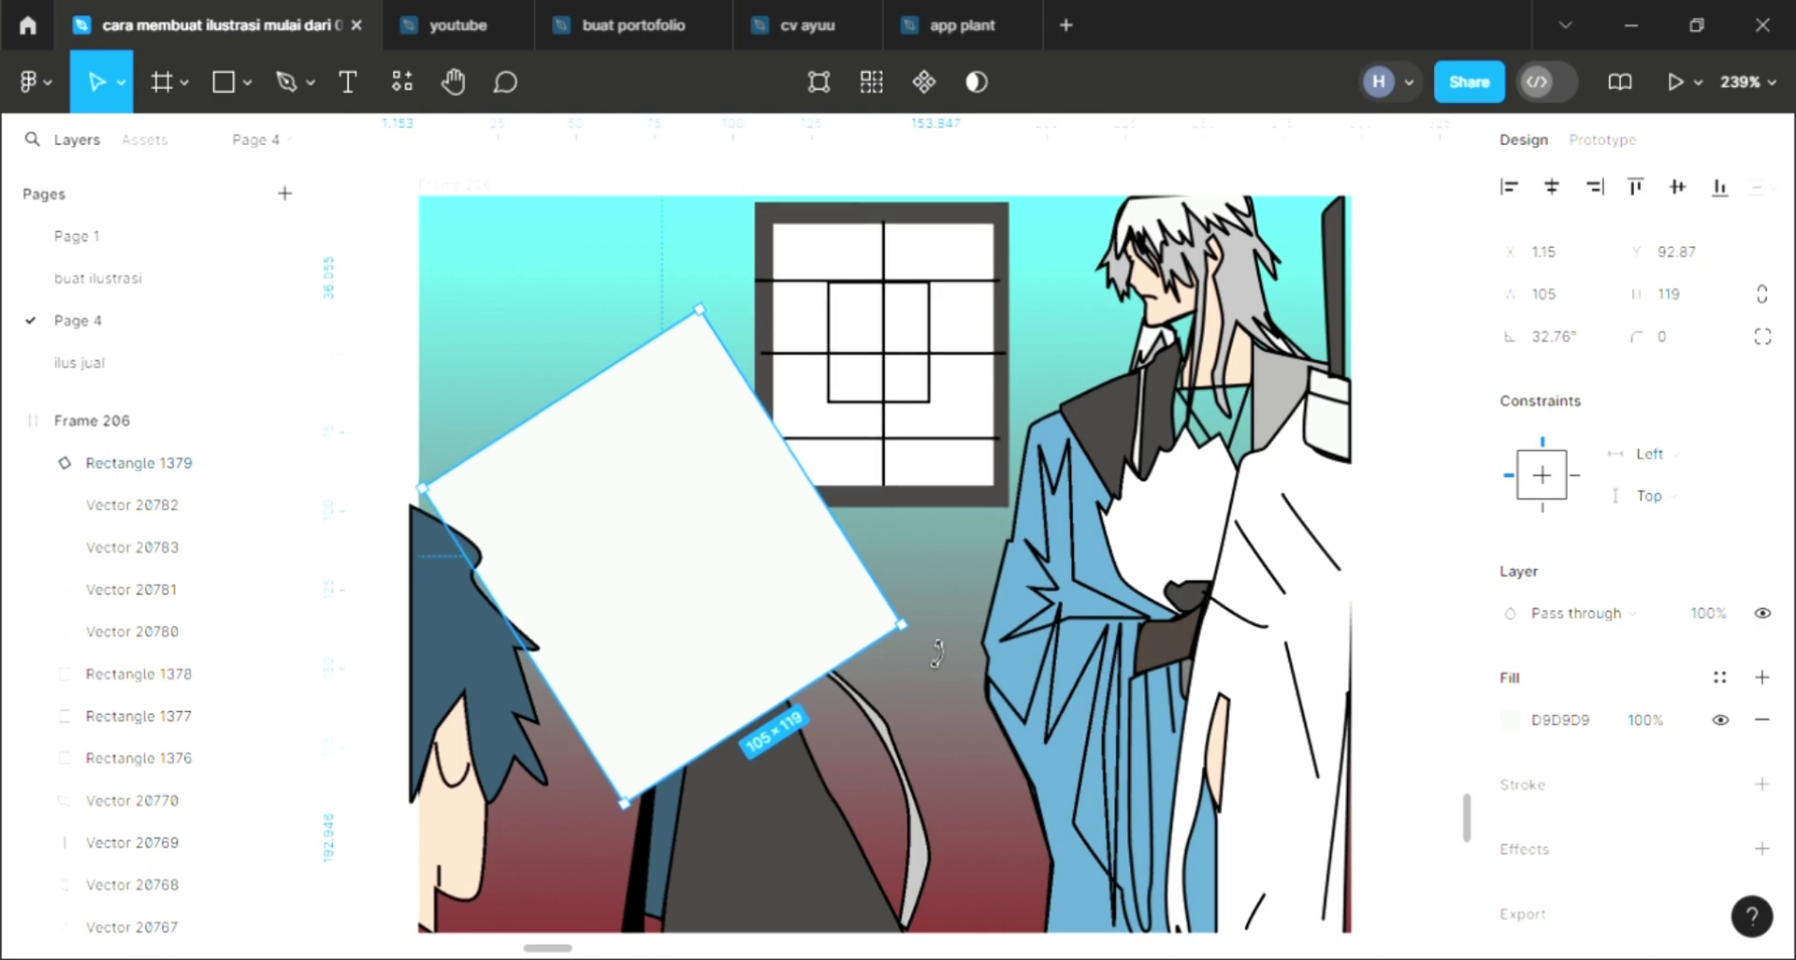
Narrow the tilted rectangle to about 76.24 × 119 and move it to about X -3, Y 77.26.
{"action": "left_click_drag", "start_coordinate": [766, 674], "coordinate": [789, 481]}
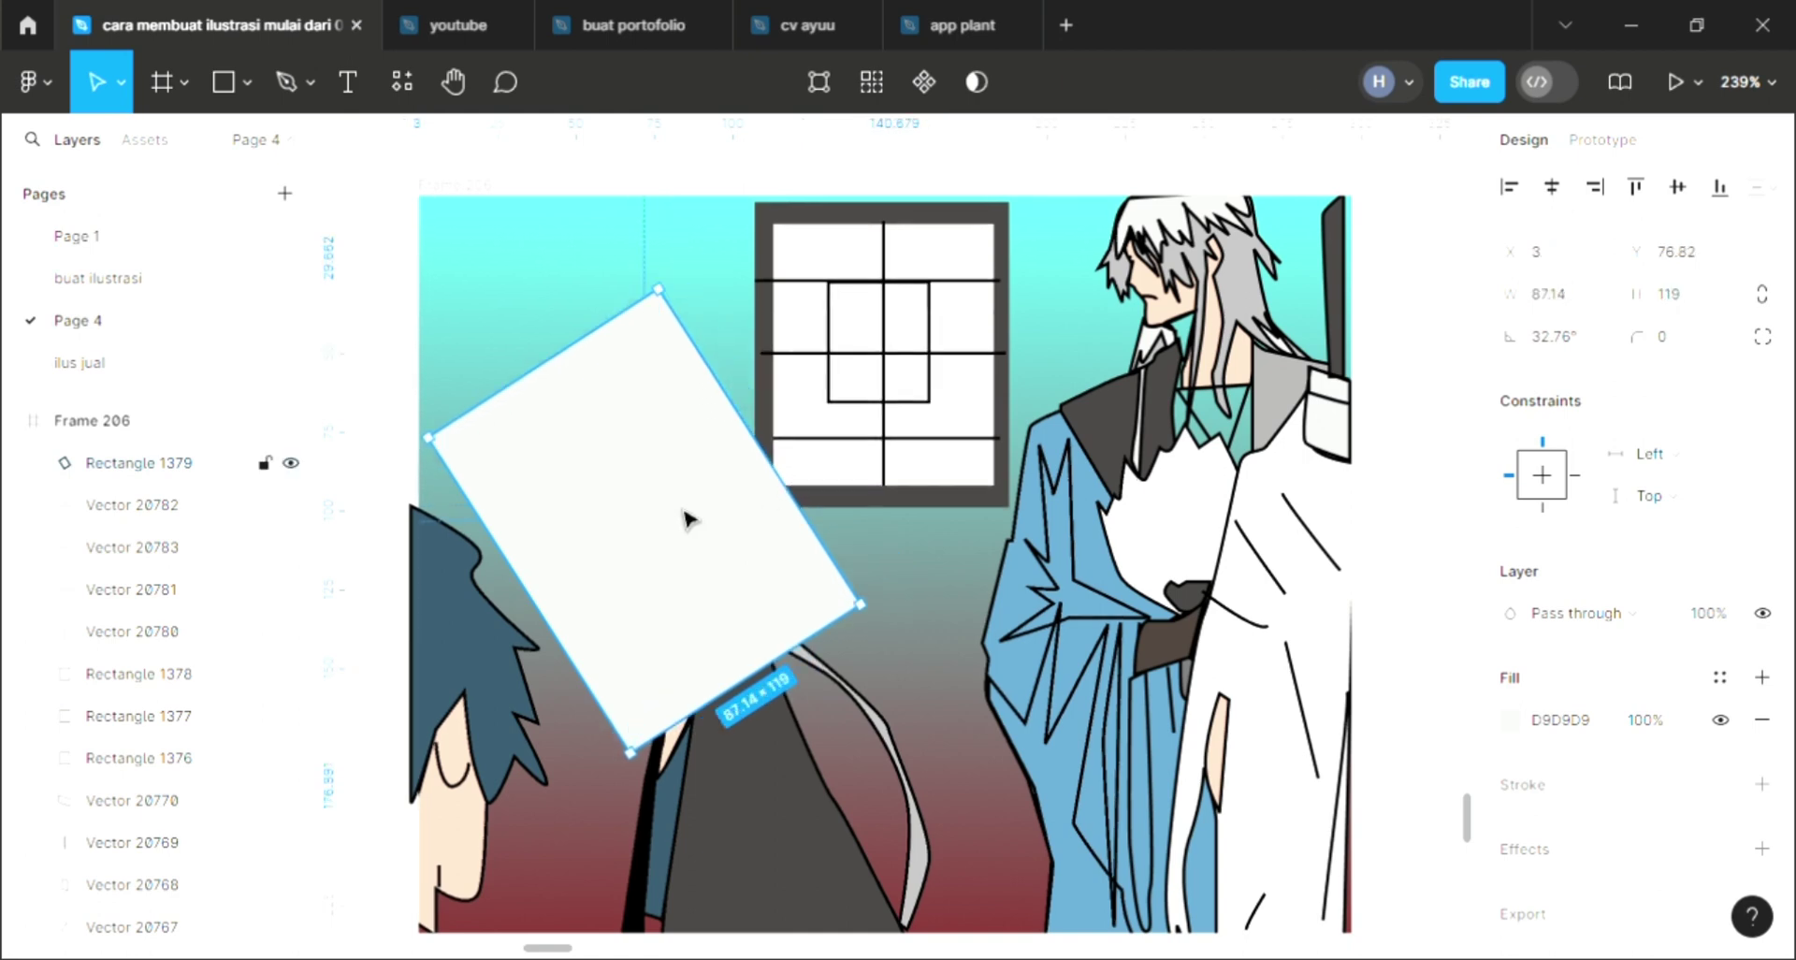
{"action": "left_click_drag", "start_coordinate": [765, 484], "coordinate": [760, 486]}
{"action": "left_click_drag", "start_coordinate": [726, 587], "coordinate": [720, 588]}
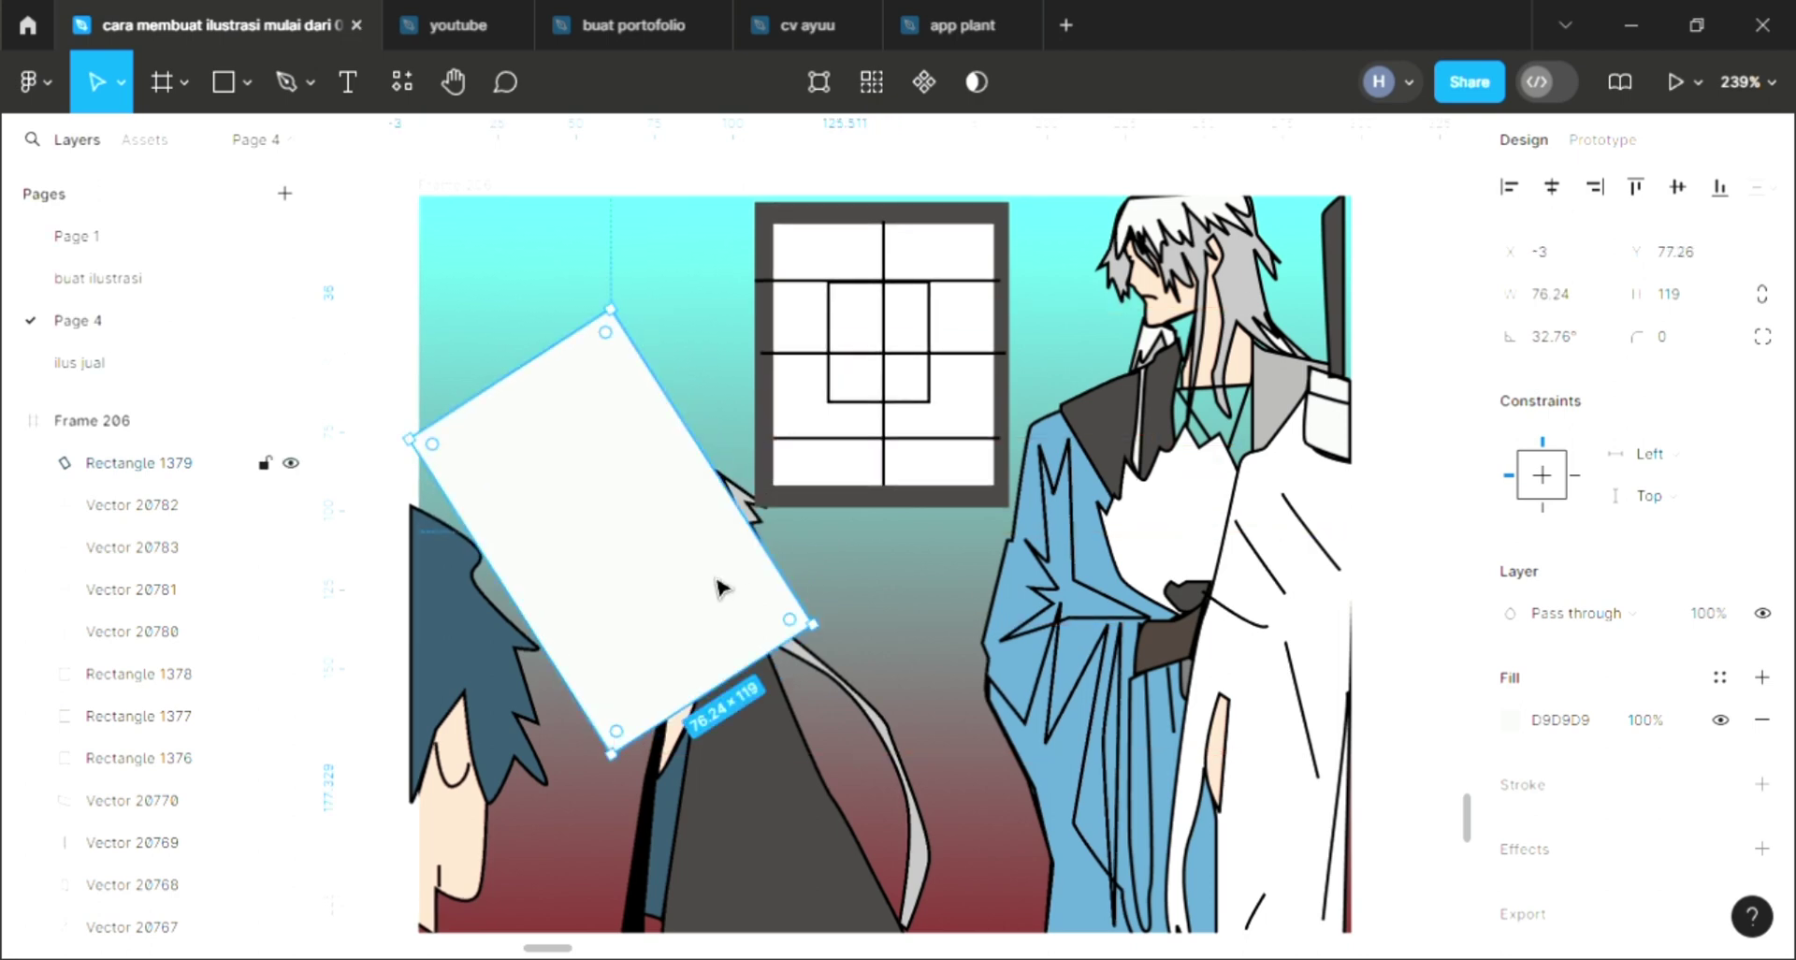
Fill the tilted rectangle with the robe's sampled blue 5D98BD and send it to the back, behind the characters.
{"action": "key", "text": "i"}
{"action": "left_click", "coordinate": [996, 631]}
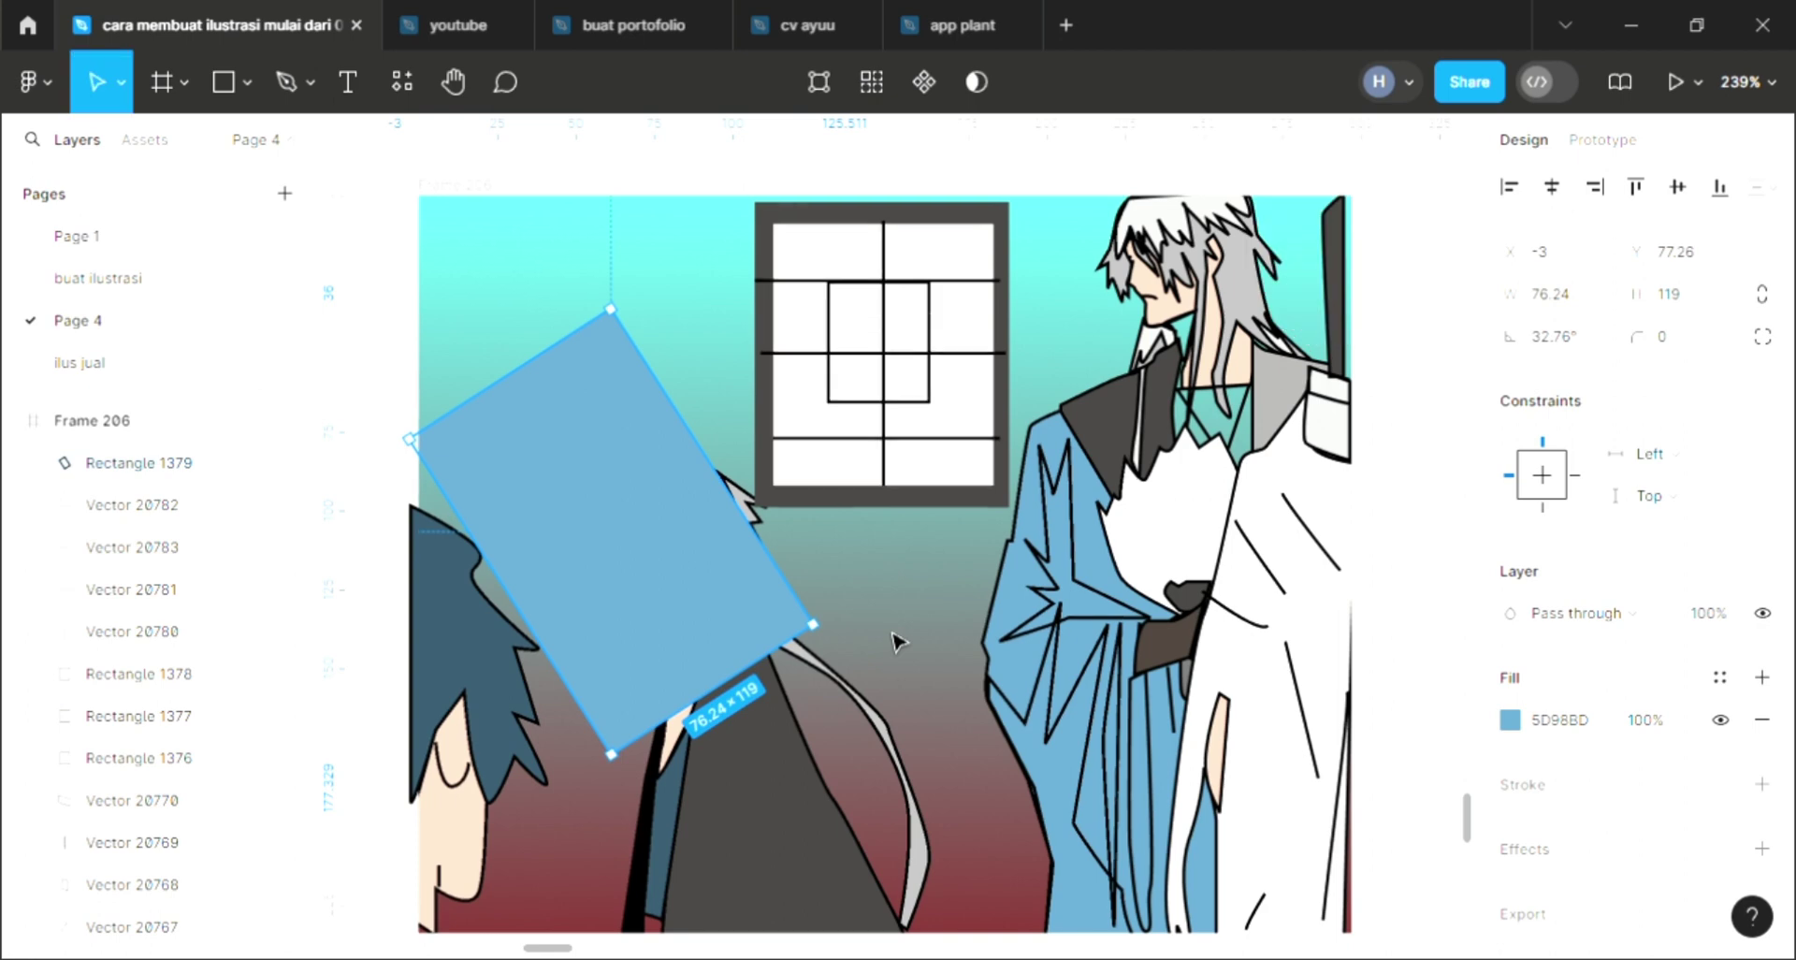
{"action": "key", "text": "ctrl+["}
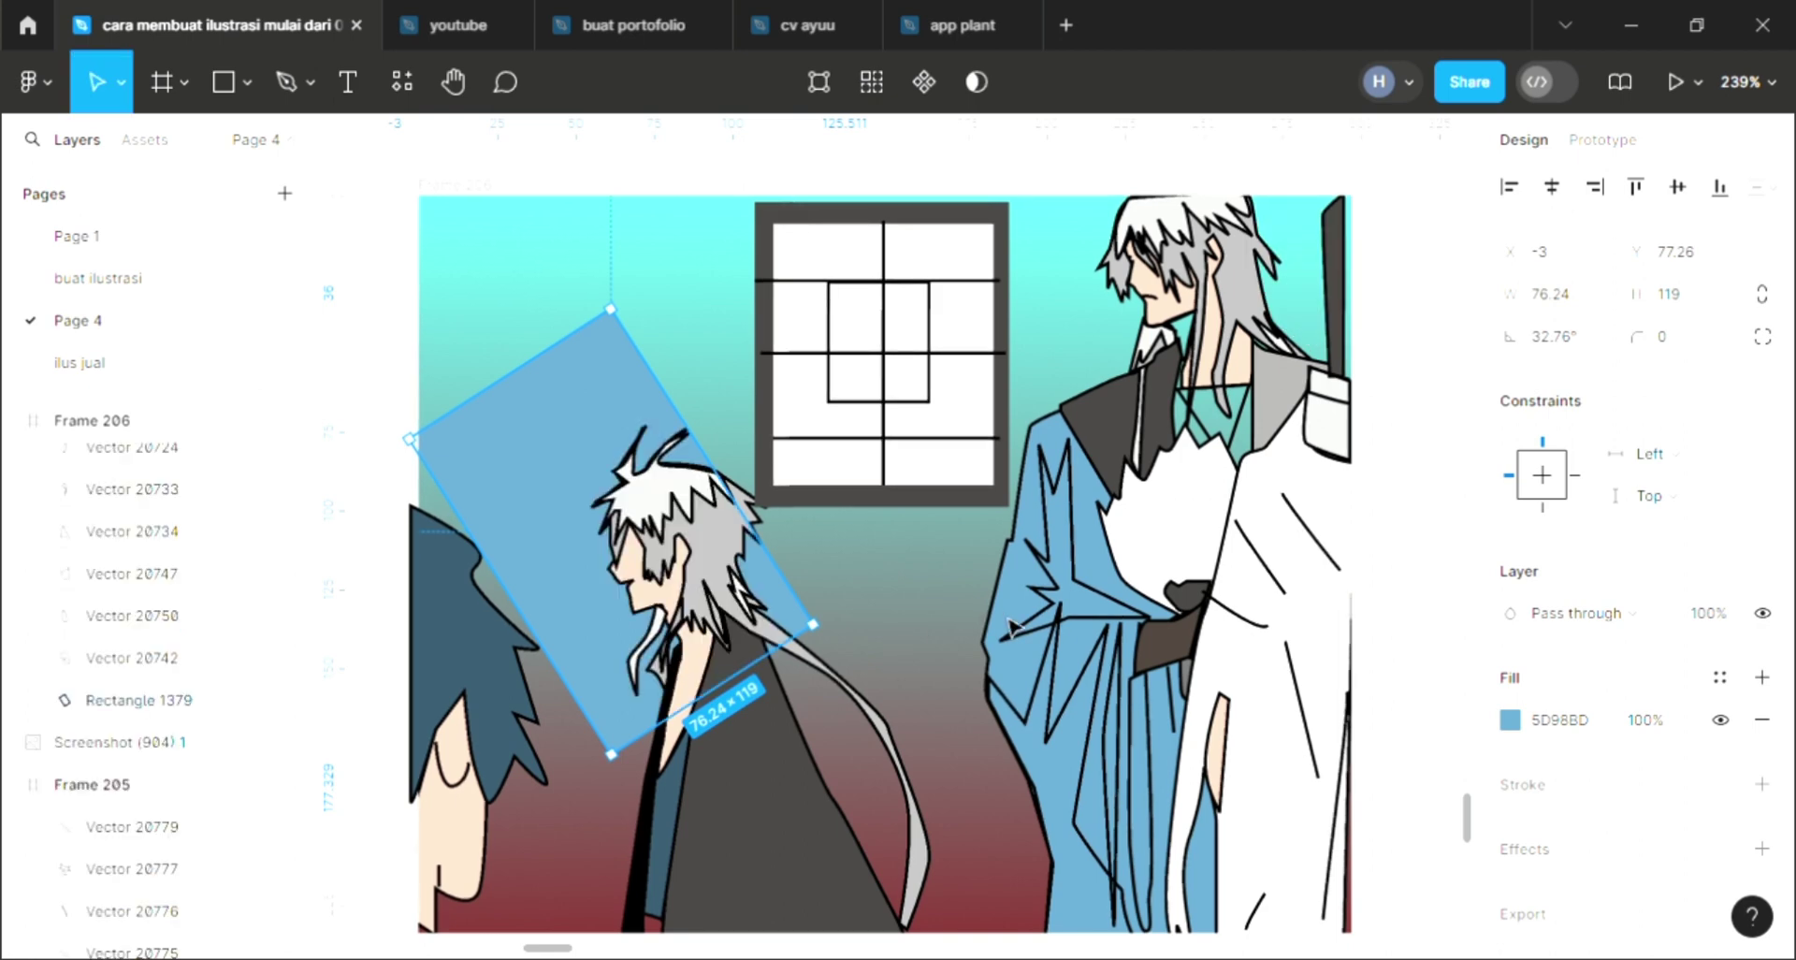
{"action": "left_click", "coordinate": [956, 625]}
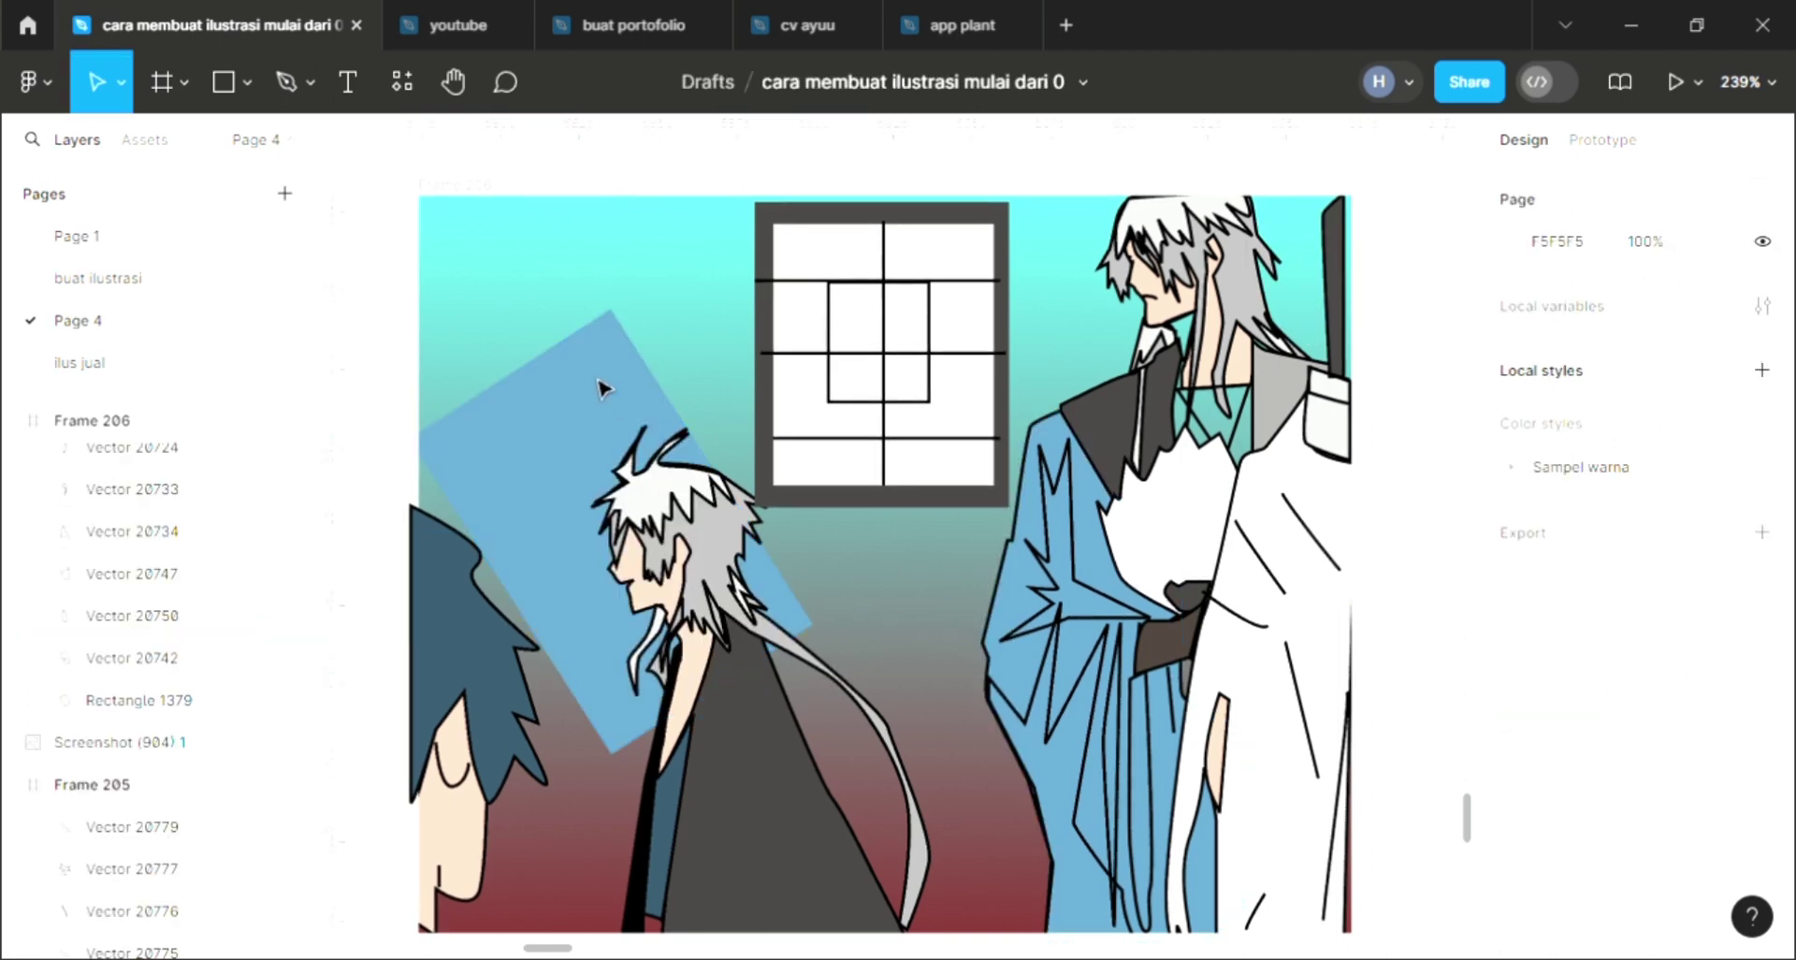
{"action": "left_click", "coordinate": [486, 423]}
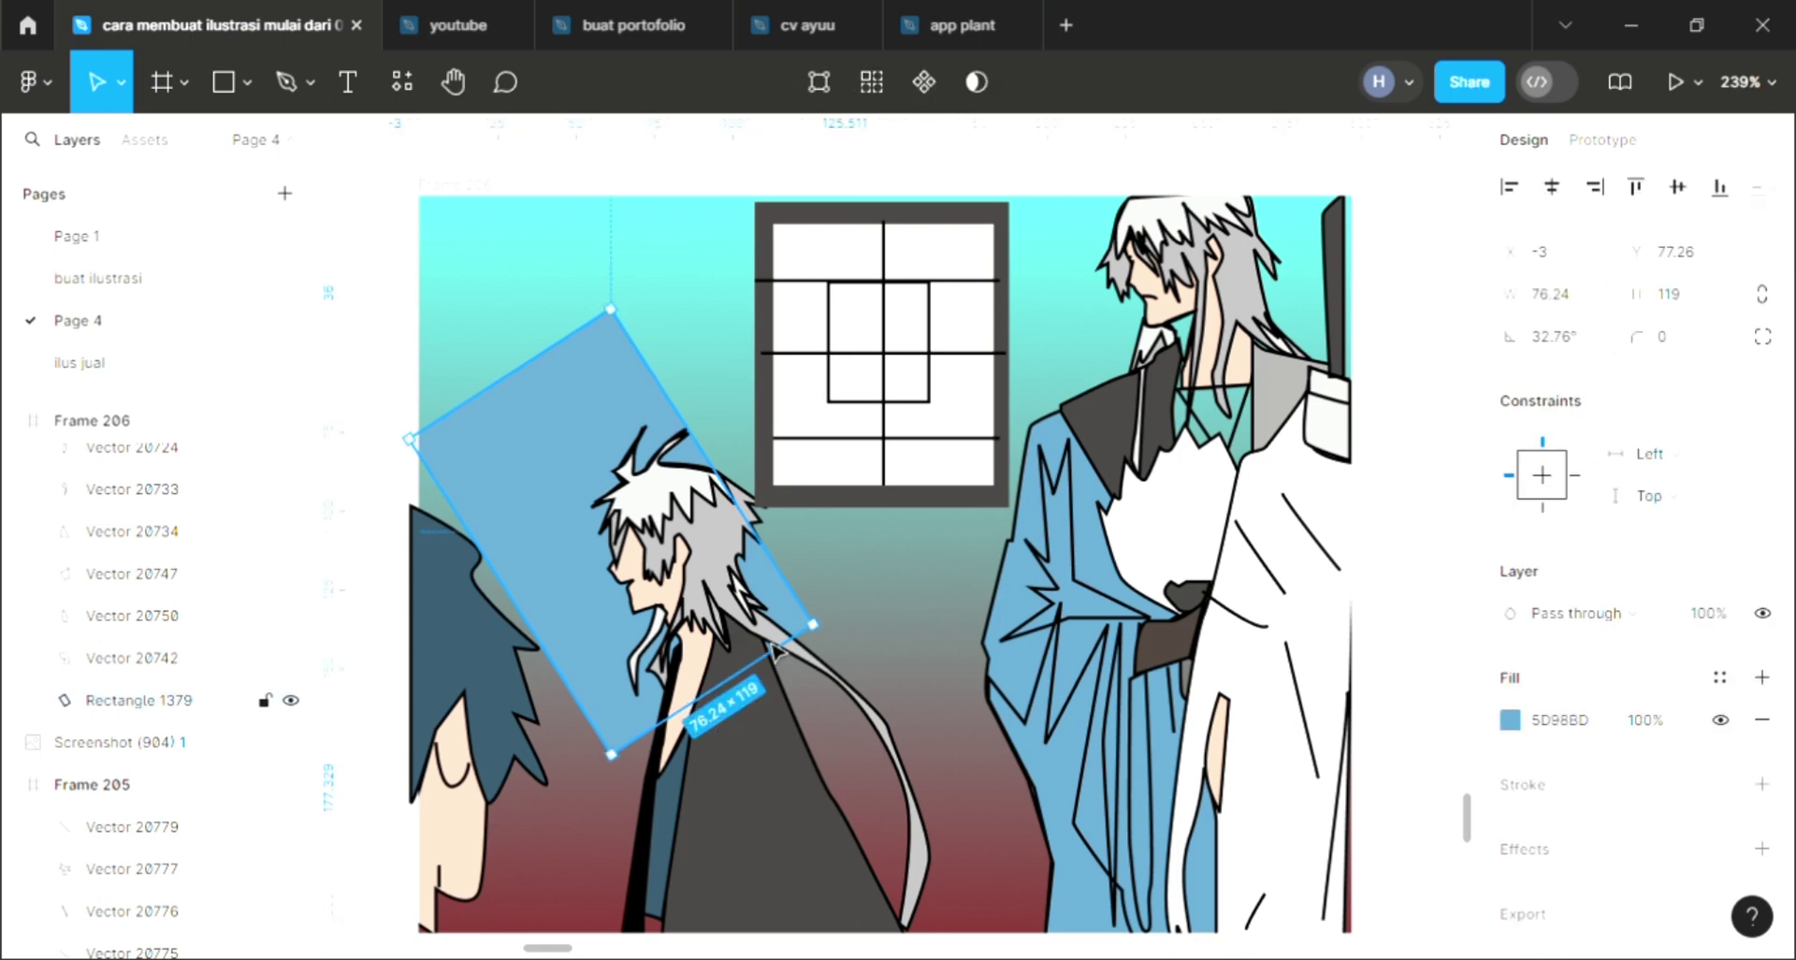
{"action": "left_click", "coordinate": [901, 608]}
Move the vertical lattice line in the framed picture to X 139.
{"action": "scroll", "coordinate": [900, 608], "scroll_direction": "down", "scroll_amount": 2}
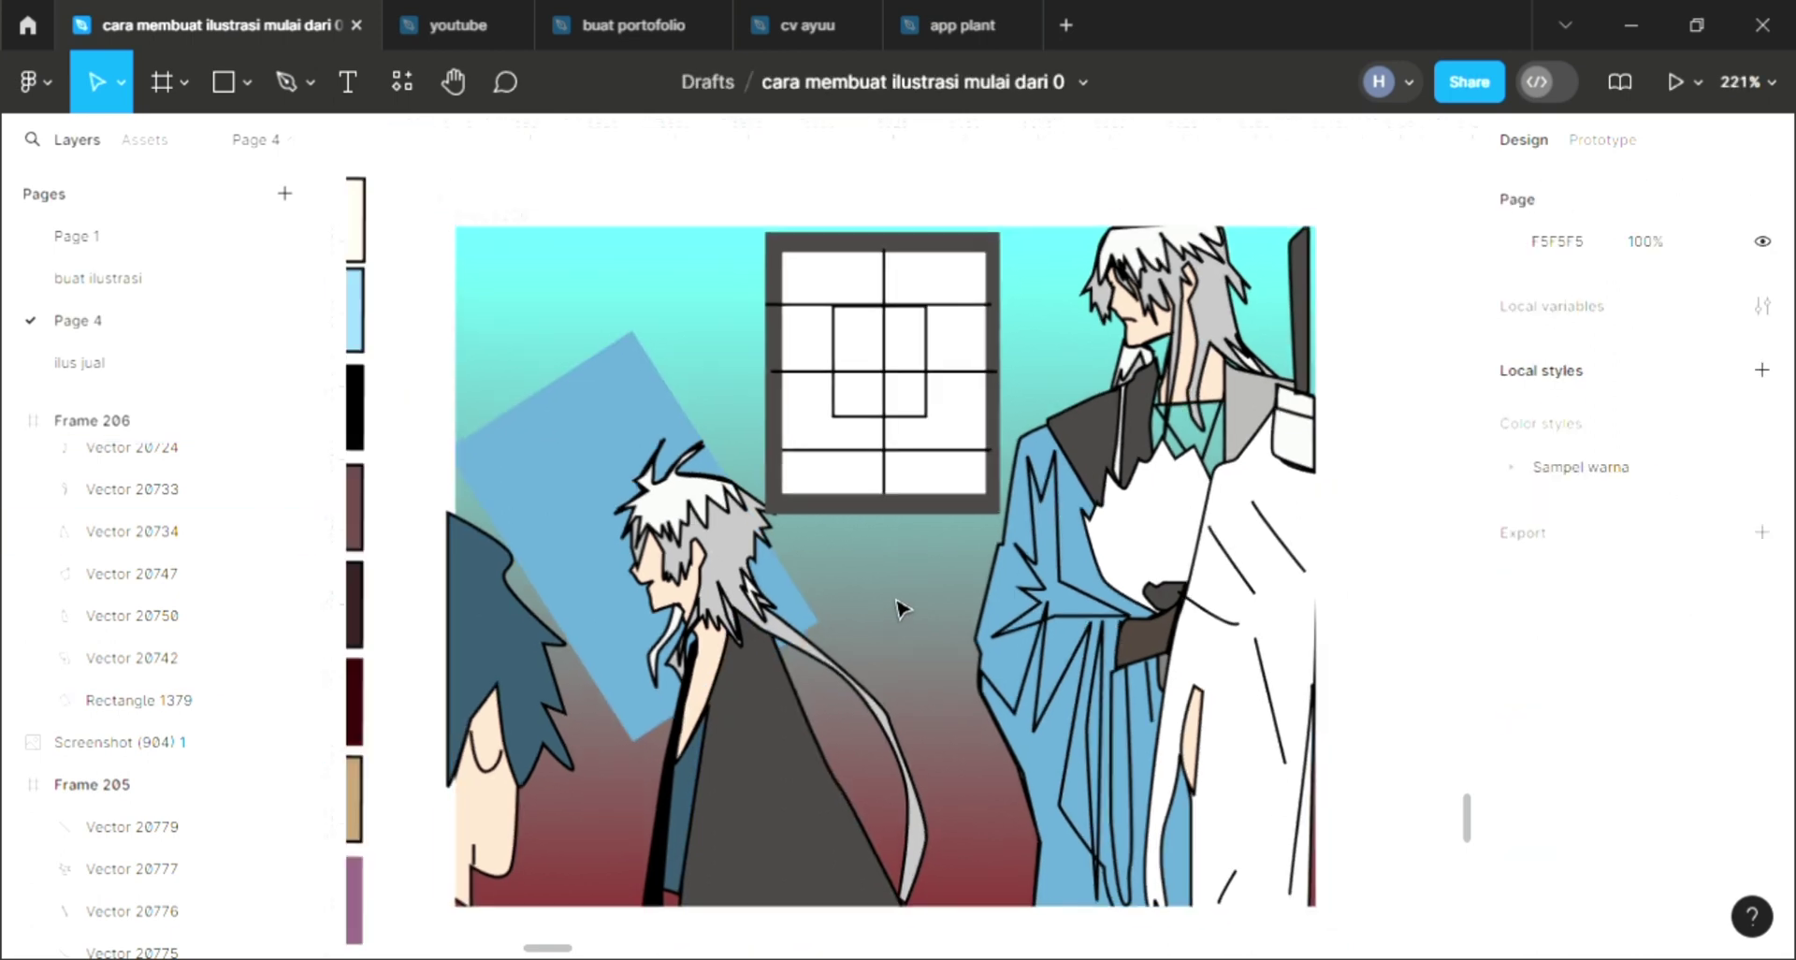
{"action": "scroll", "coordinate": [917, 610], "scroll_direction": "down", "scroll_amount": 1}
{"action": "scroll", "coordinate": [945, 405], "scroll_direction": "up", "scroll_amount": 1}
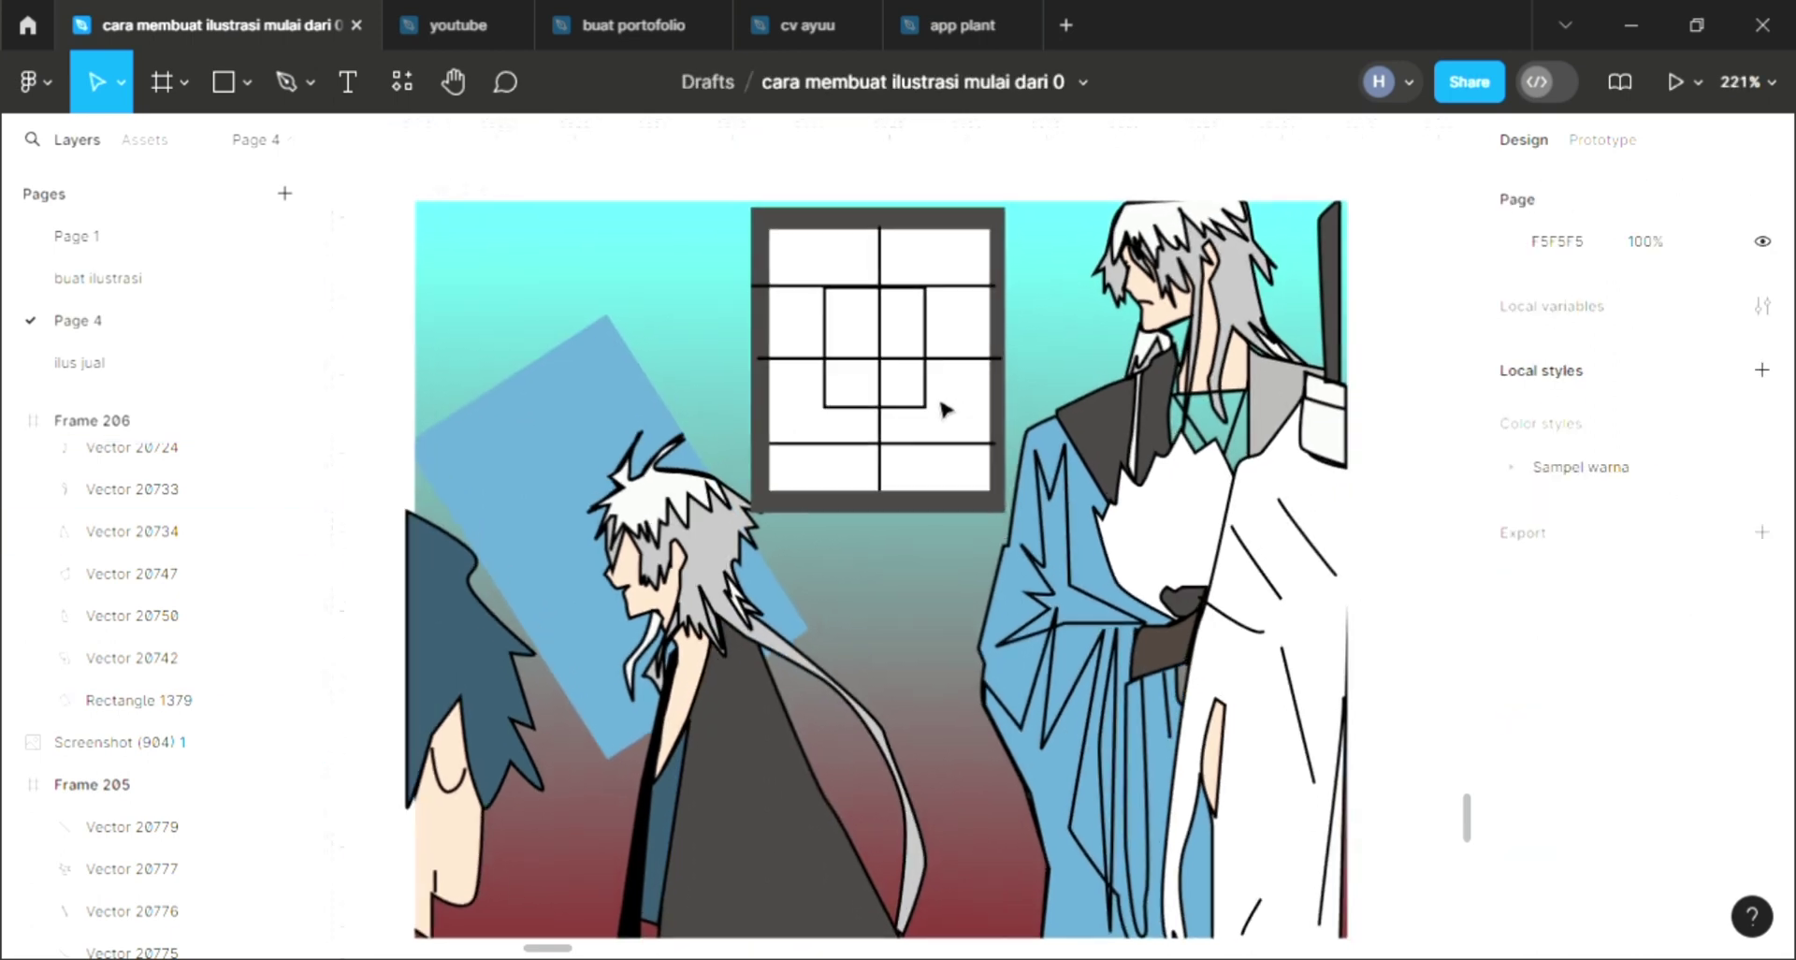
{"action": "scroll", "coordinate": [916, 383], "scroll_direction": "up", "scroll_amount": 3}
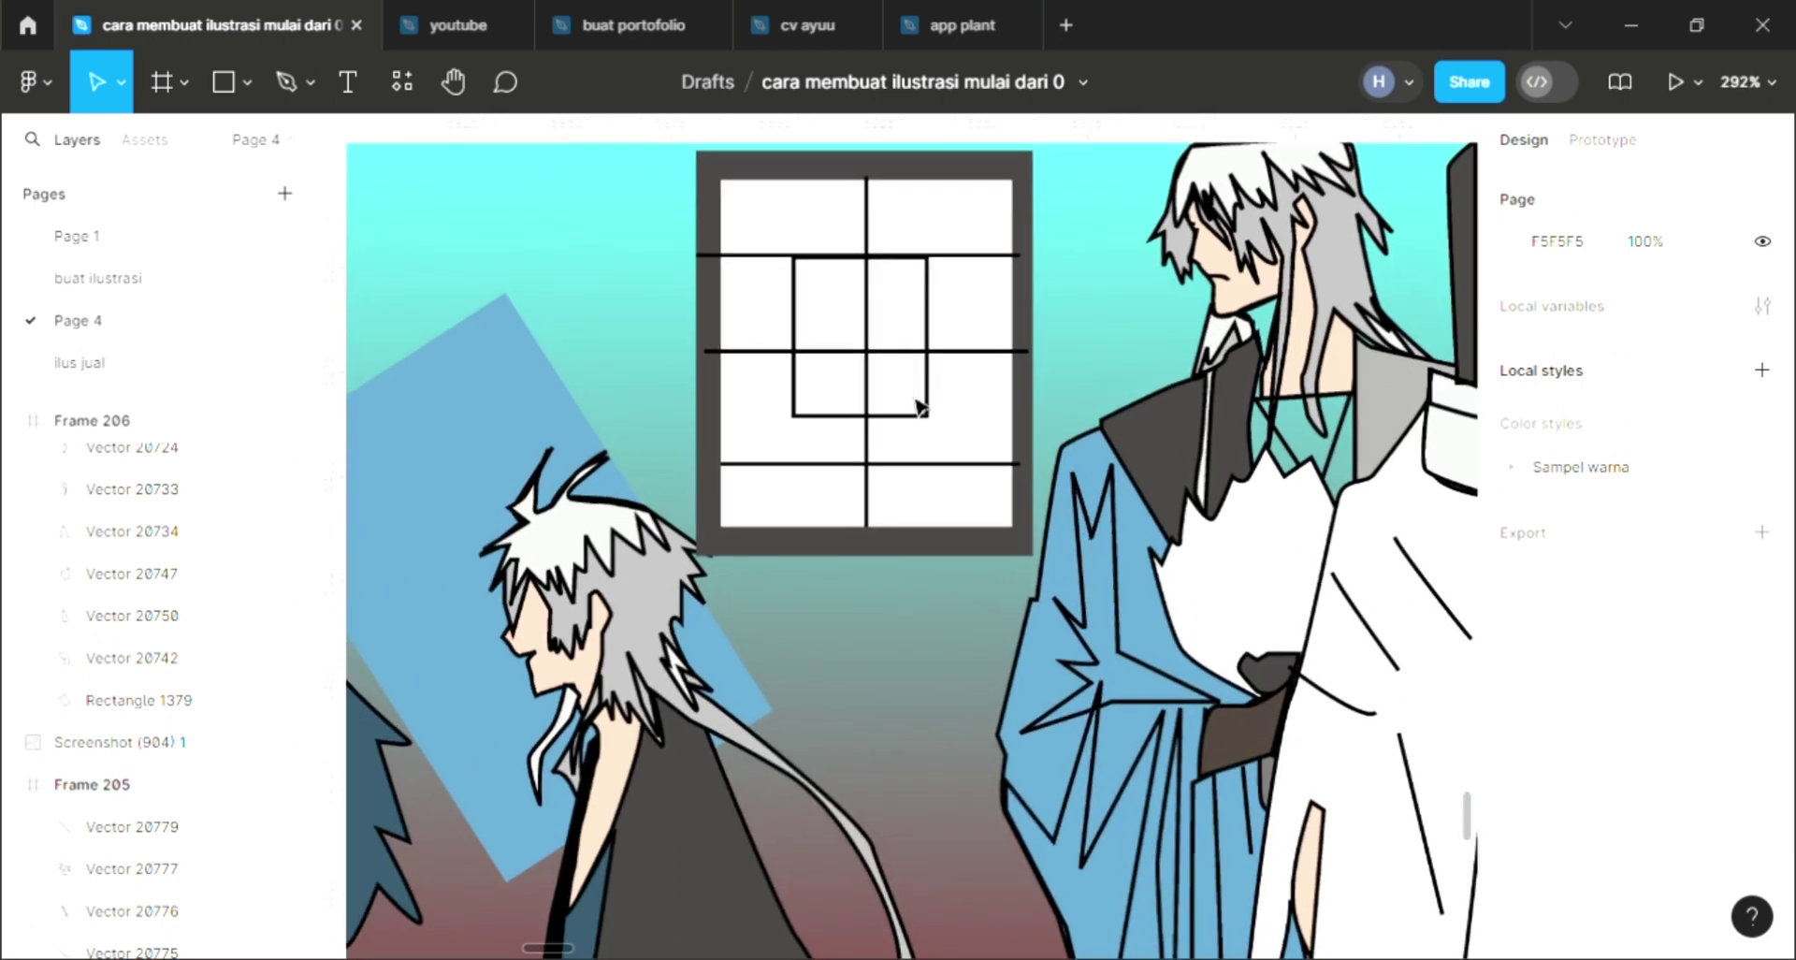
{"action": "left_click", "coordinate": [876, 438]}
{"action": "left_click_drag", "start_coordinate": [851, 446], "coordinate": [816, 439]}
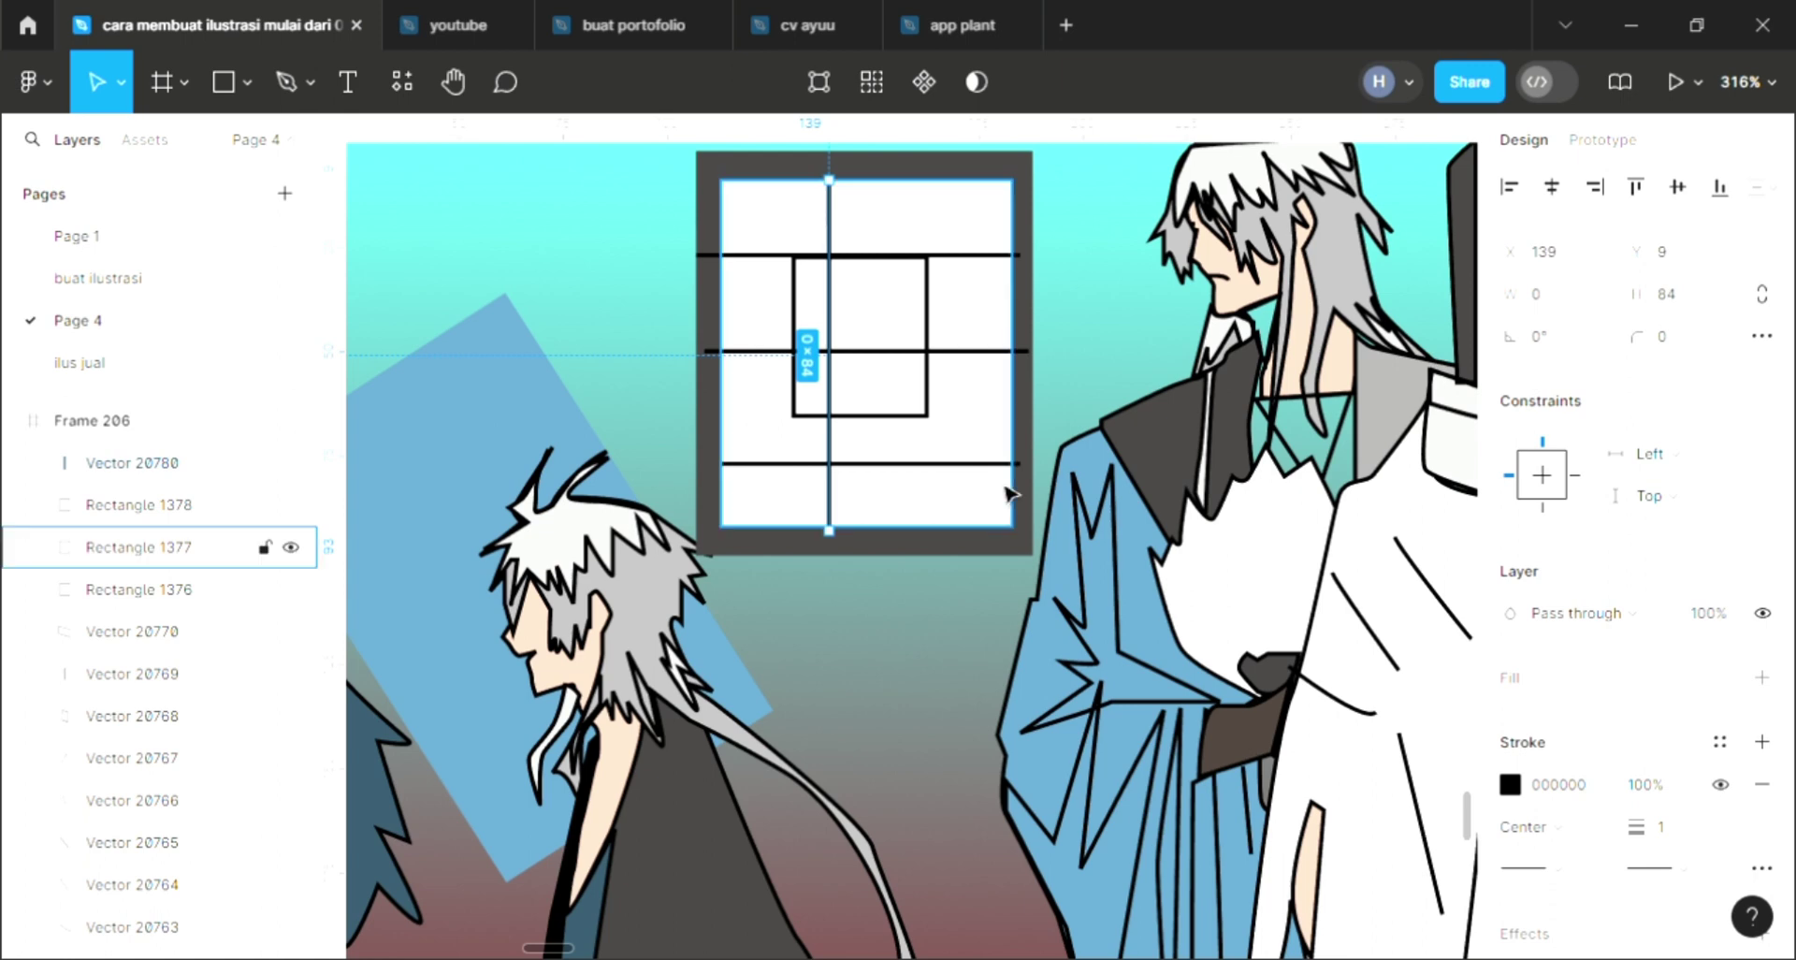
Duplicate the vertical lattice line and place the copy at X 155, inside the framed picture.
{"action": "left_click_drag", "start_coordinate": [1005, 502], "coordinate": [1026, 496]}
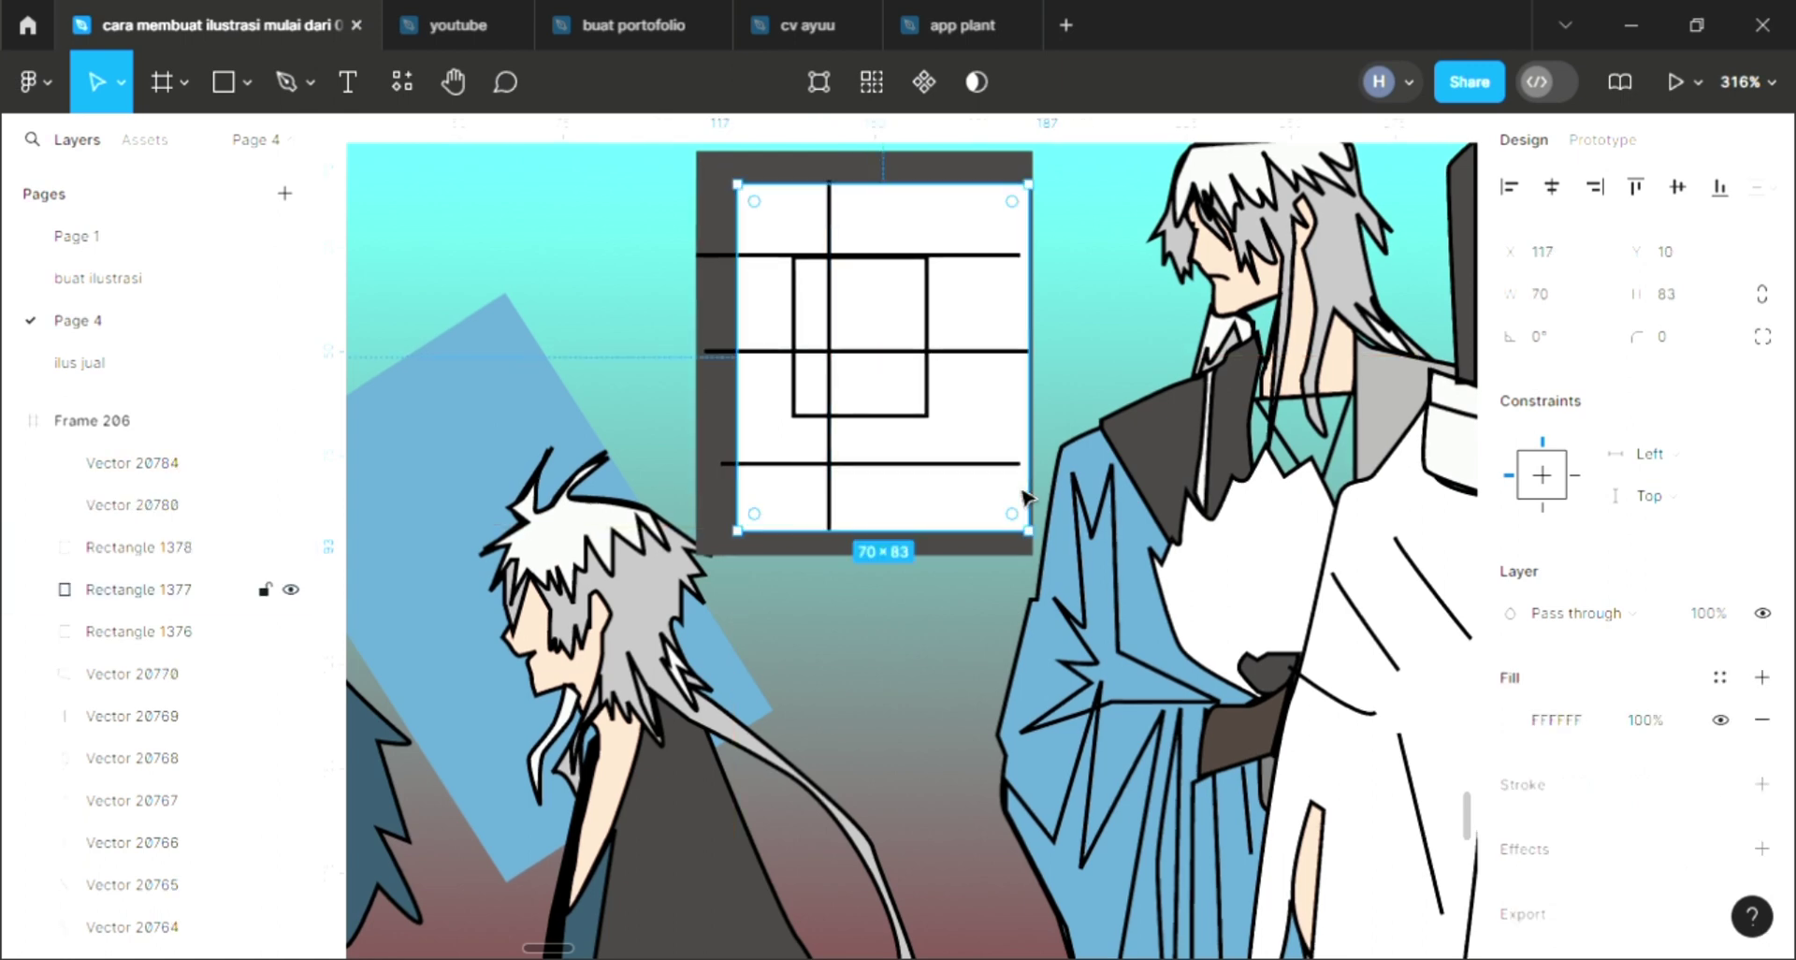
{"action": "left_click", "coordinate": [830, 449]}
{"action": "left_click_drag", "start_coordinate": [866, 449], "coordinate": [903, 445]}
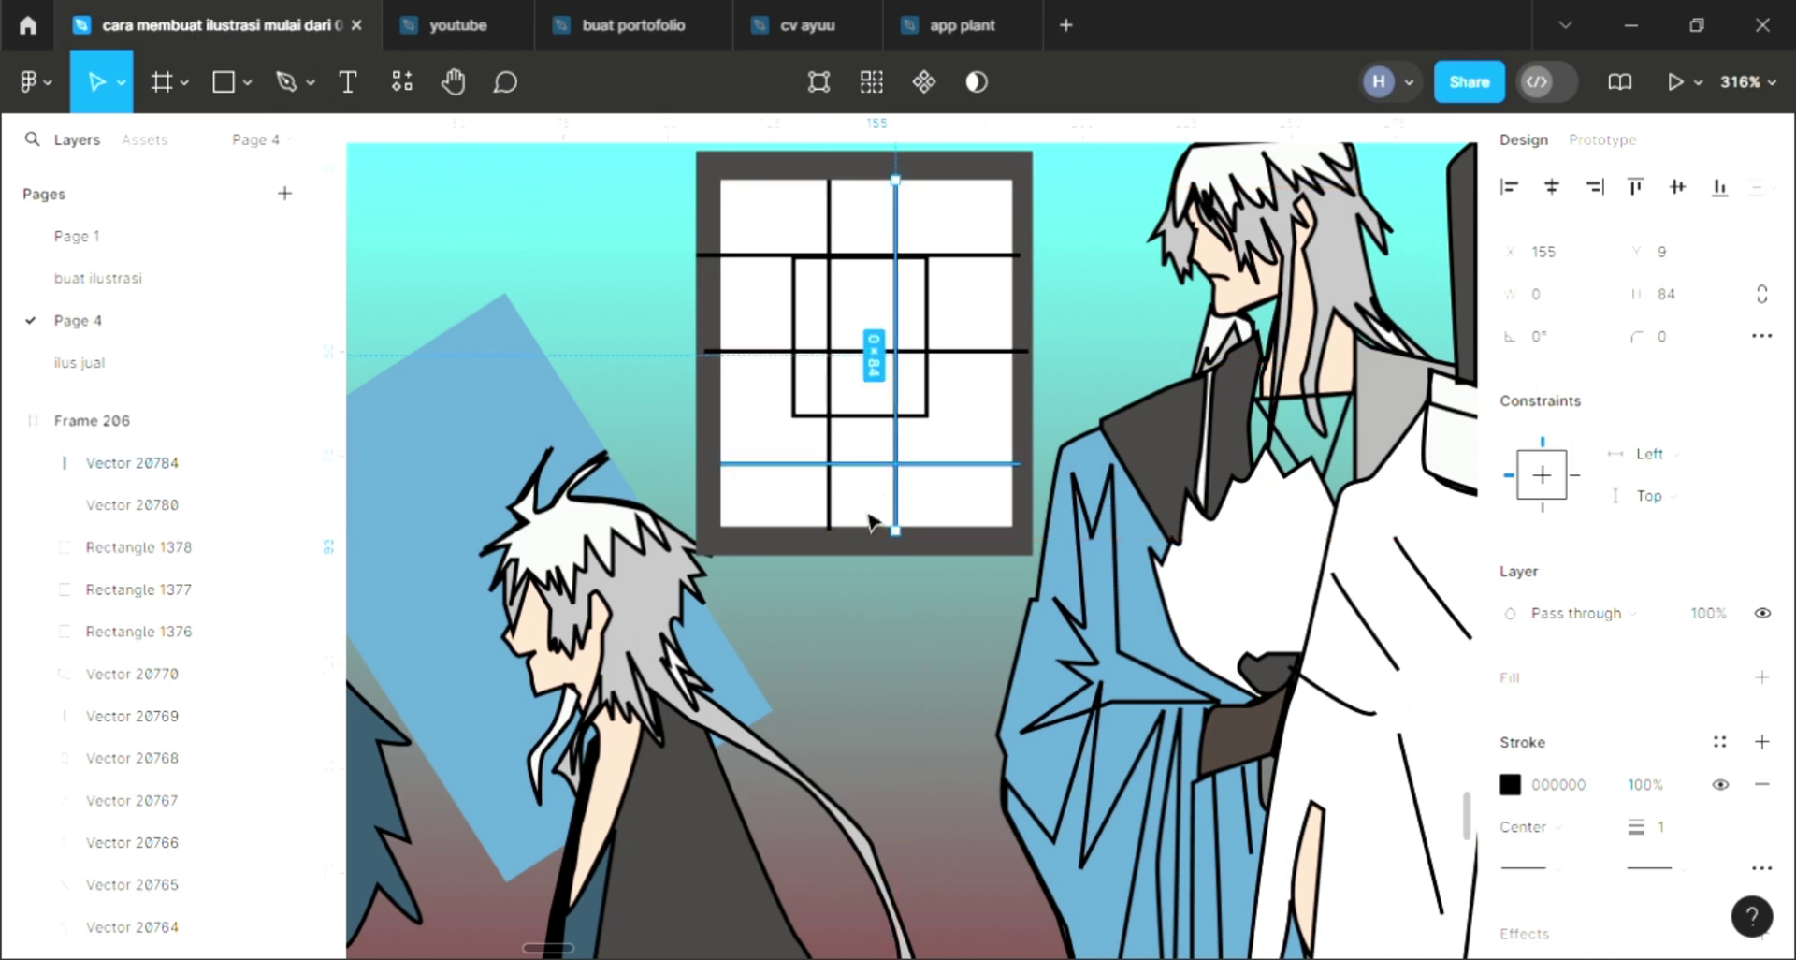
Nudge the small outlined rectangle inside the lattice to X 131.
{"action": "left_click", "coordinate": [931, 412]}
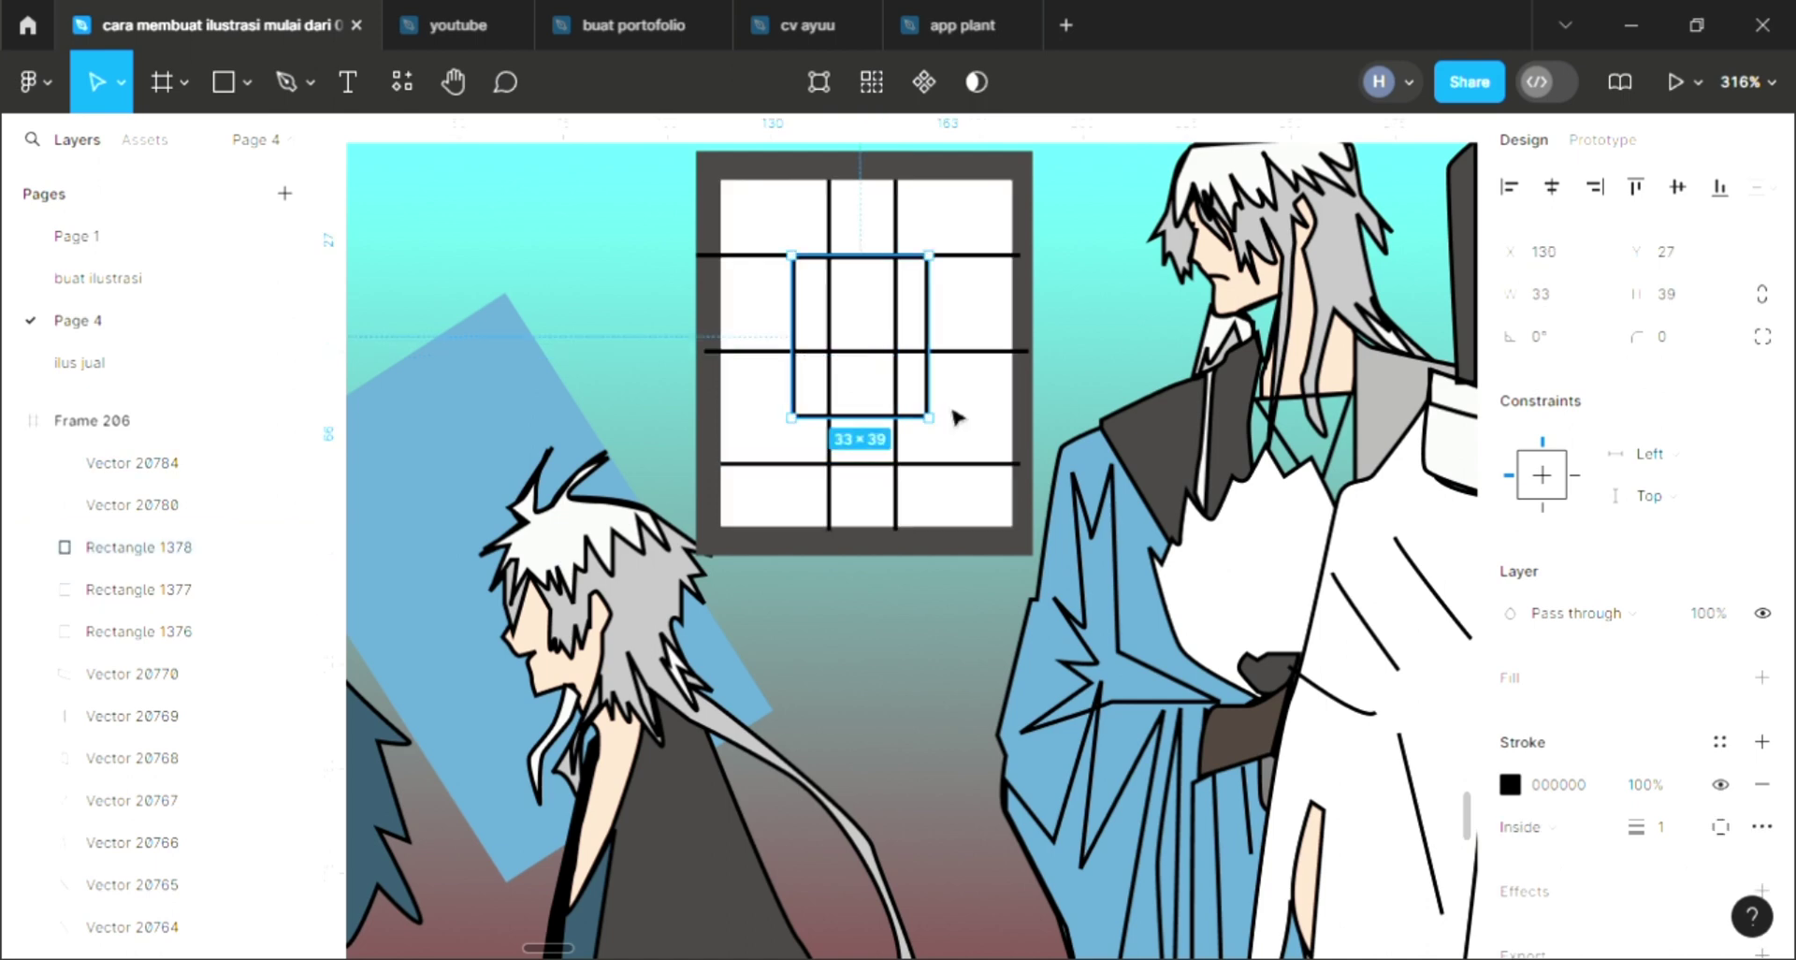
{"action": "key", "text": "Right"}
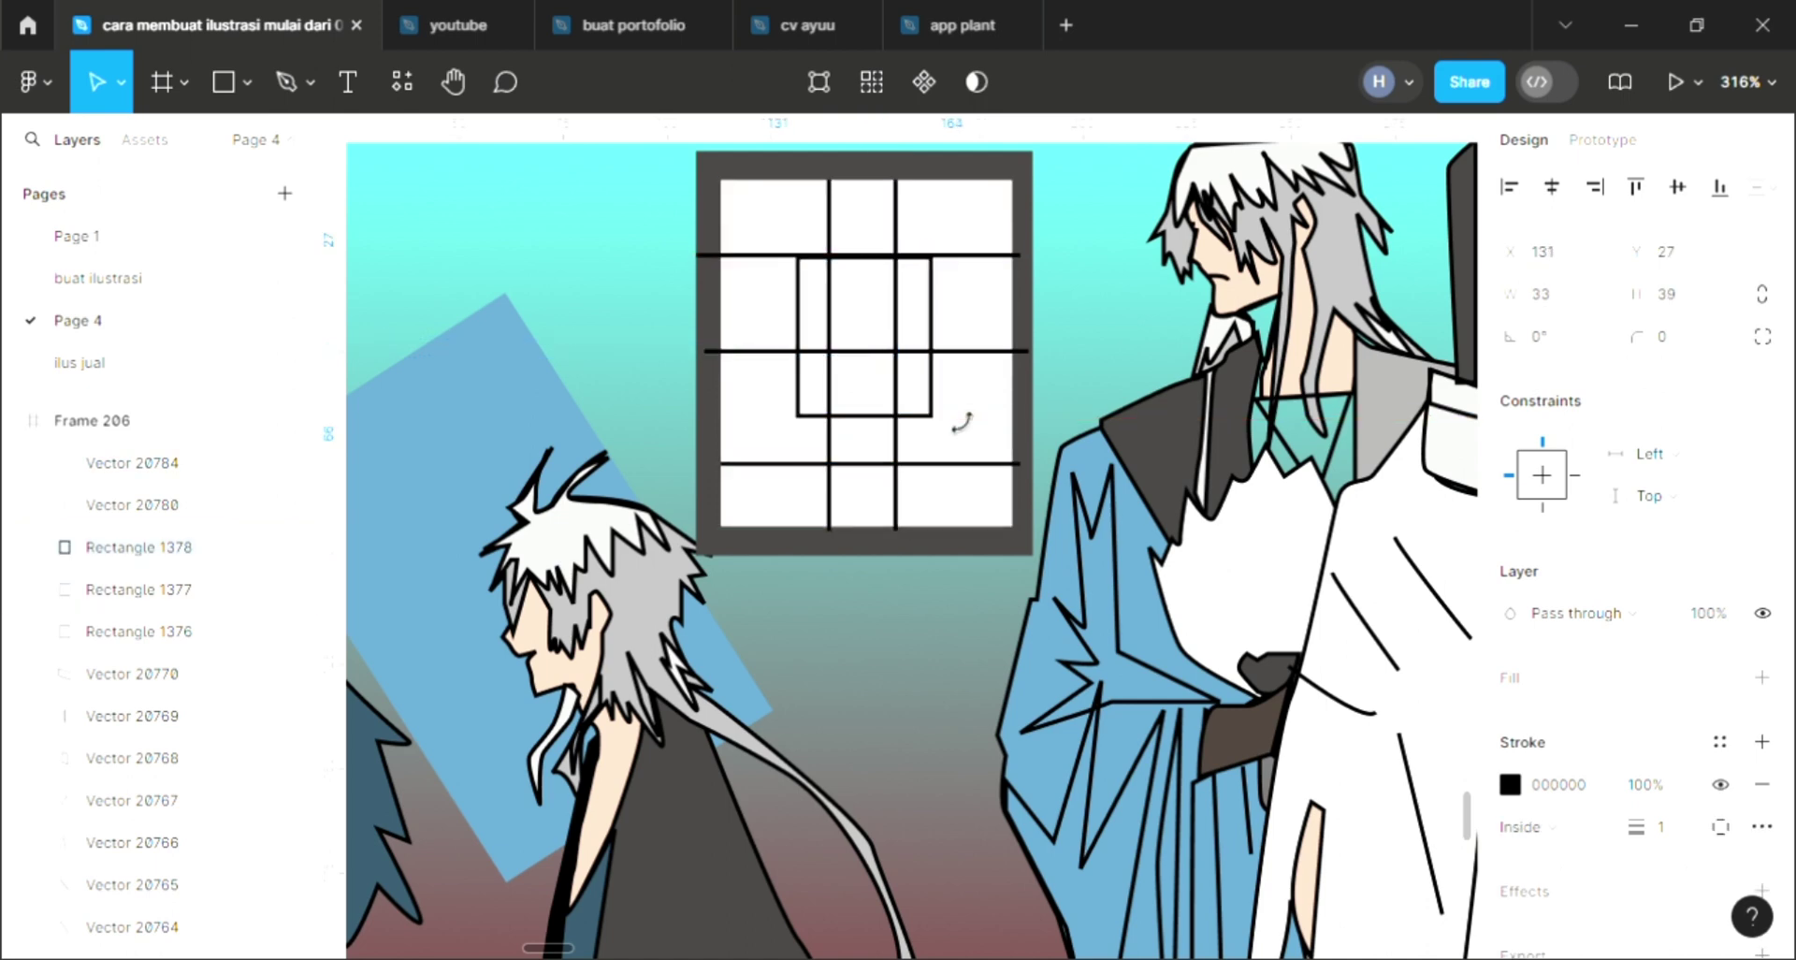
{"action": "left_click", "coordinate": [613, 254]}
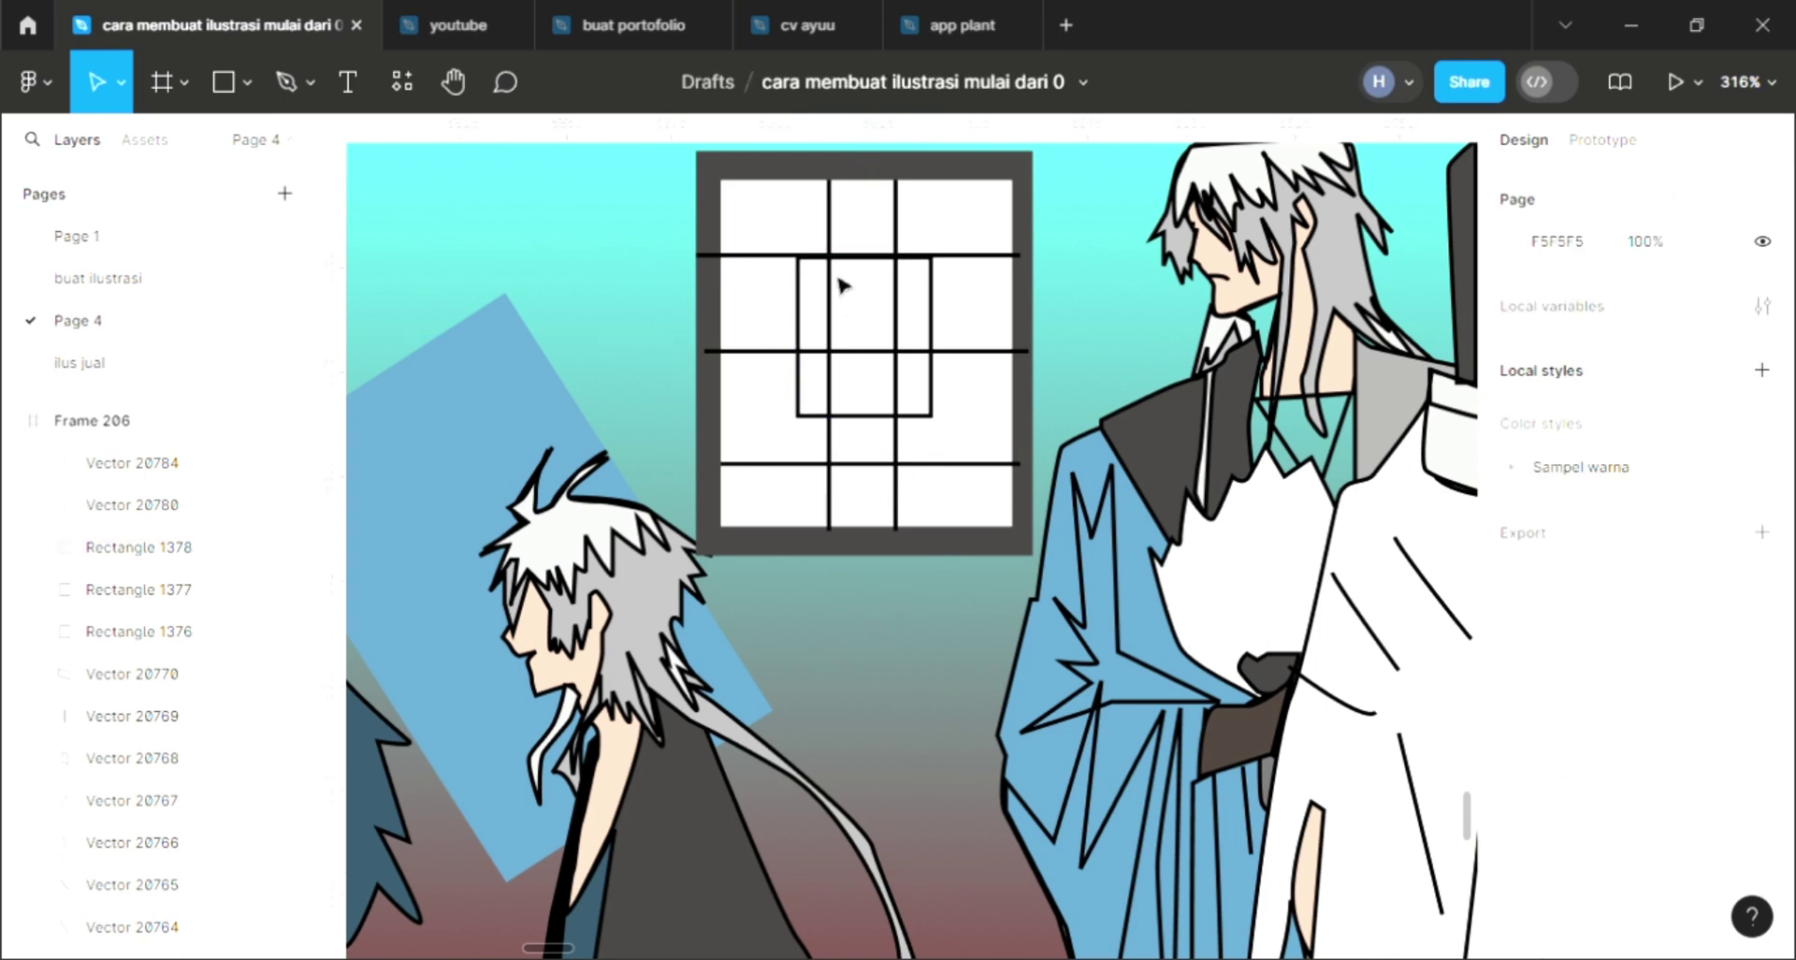
Draw a diagonal line about 70 × 82 from the white panel's upper-left corner to its lower-right corner.
{"action": "left_click", "coordinate": [291, 74]}
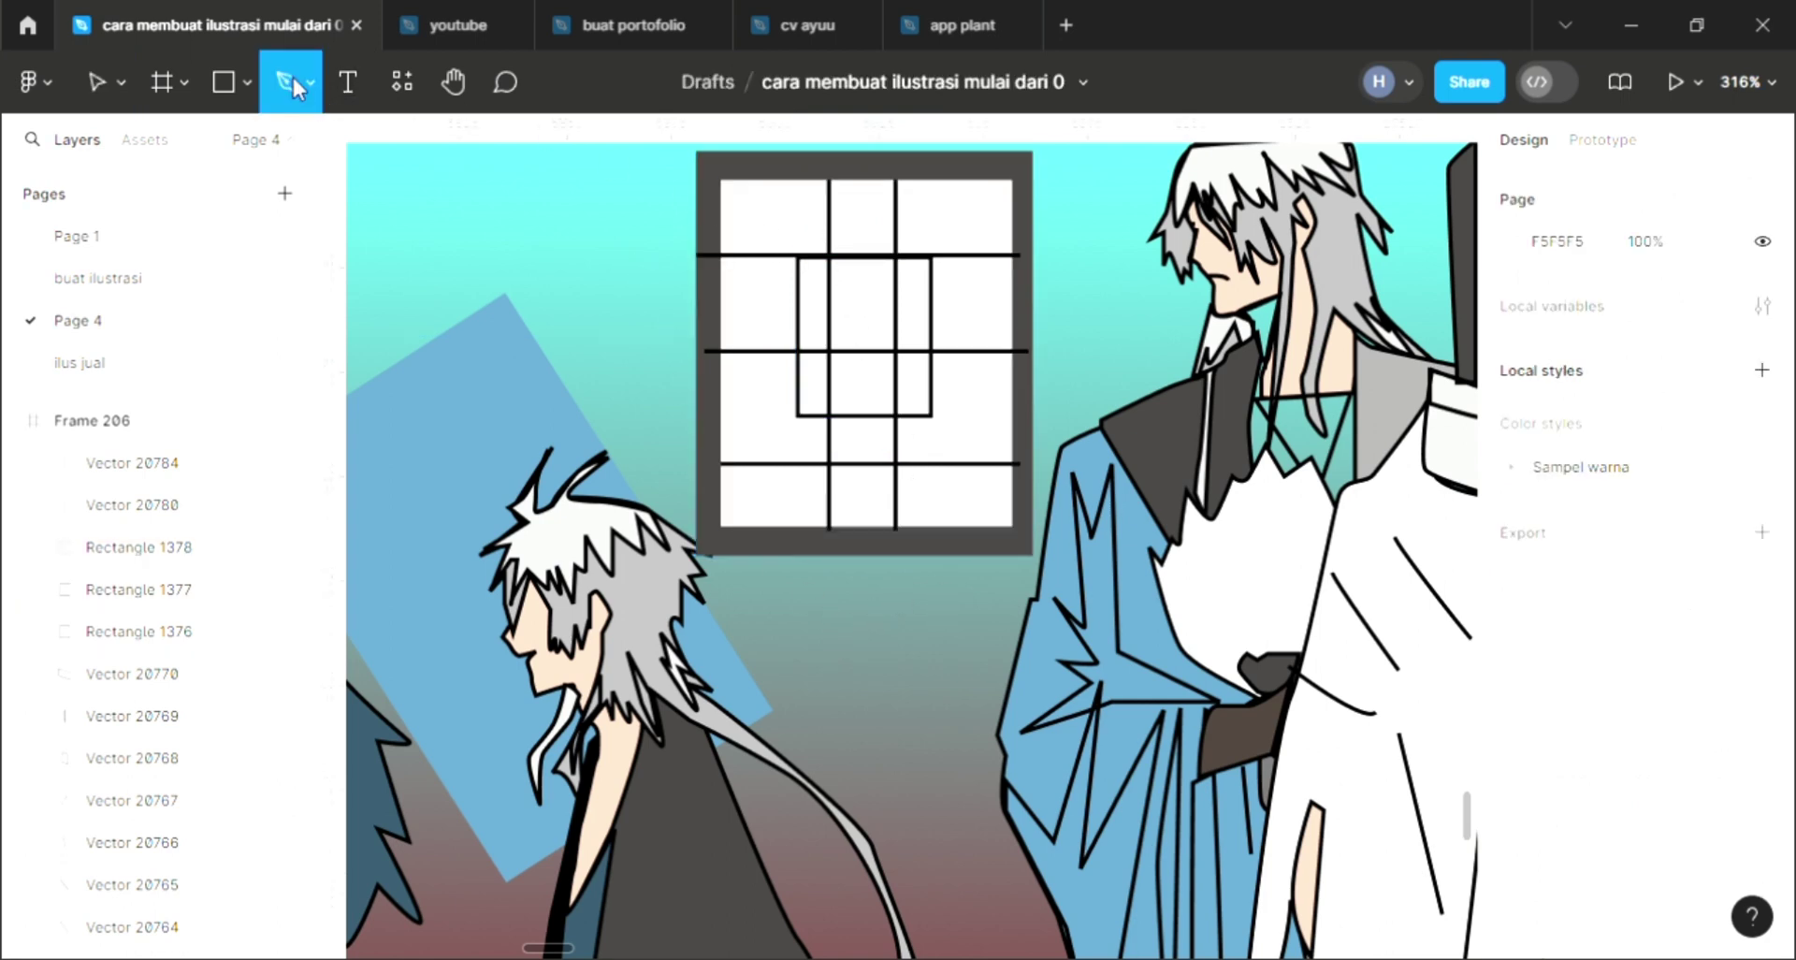
{"action": "scroll", "coordinate": [715, 192], "scroll_direction": "up", "scroll_amount": 1}
{"action": "scroll", "coordinate": [734, 194], "scroll_direction": "up", "scroll_amount": 1}
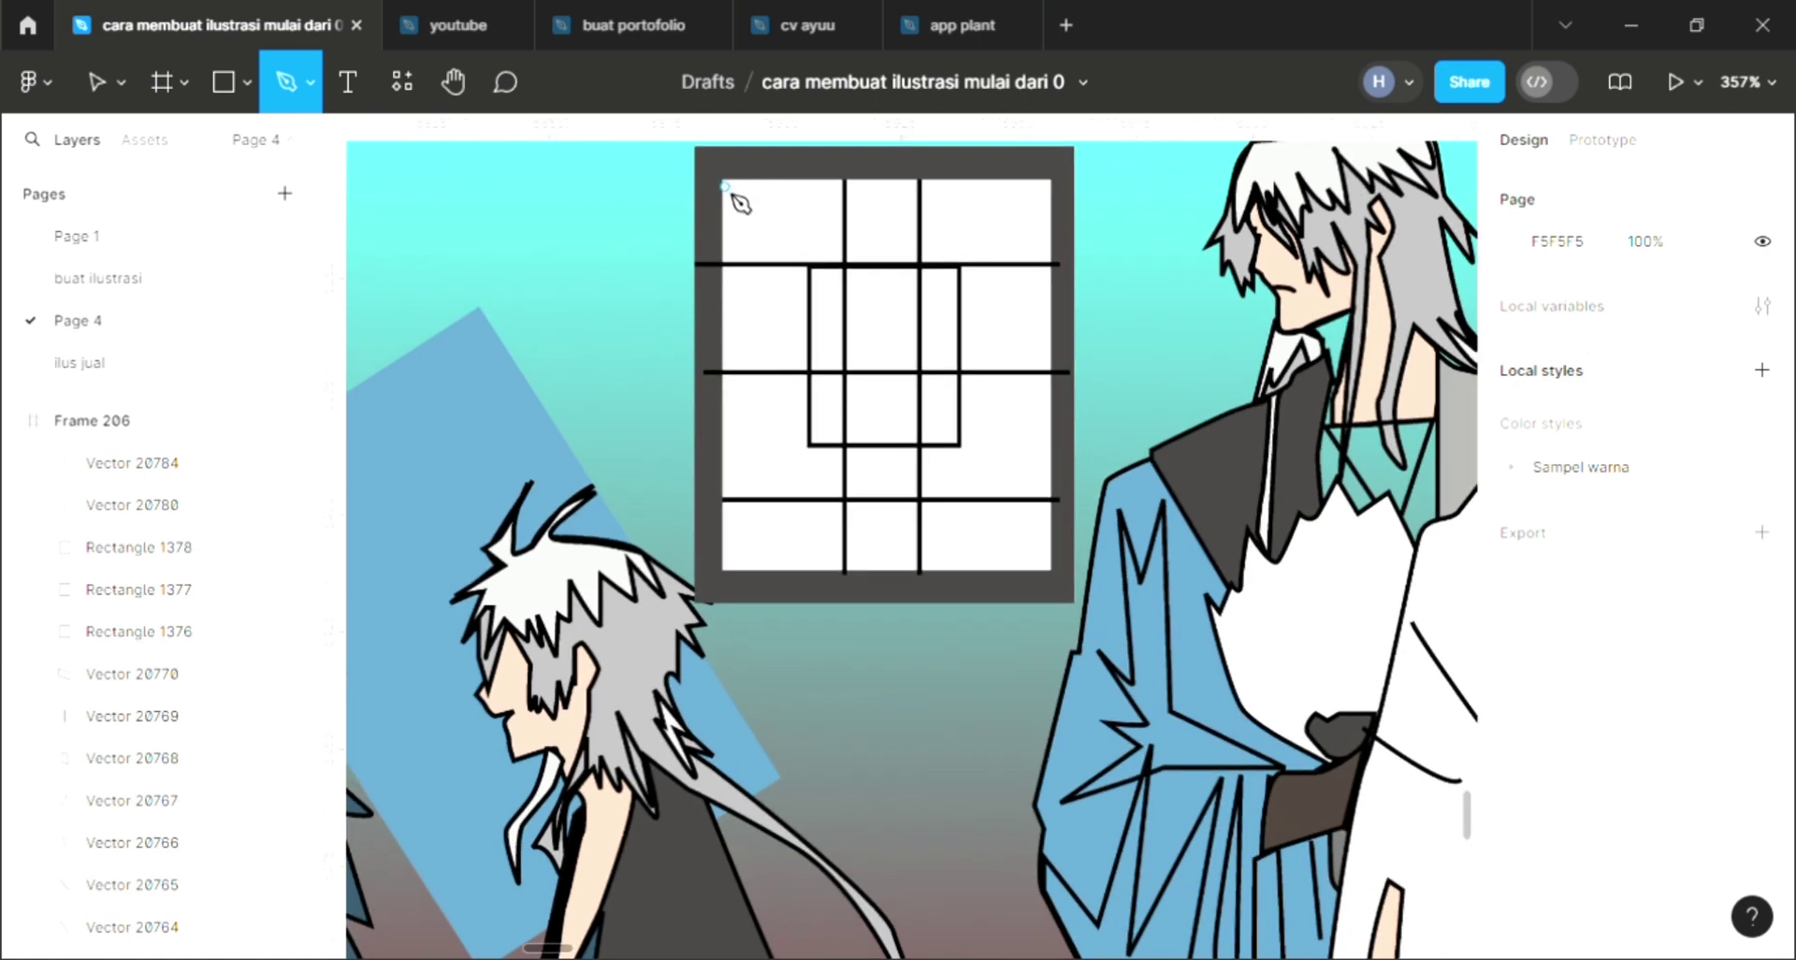
{"action": "left_click", "coordinate": [1052, 572]}
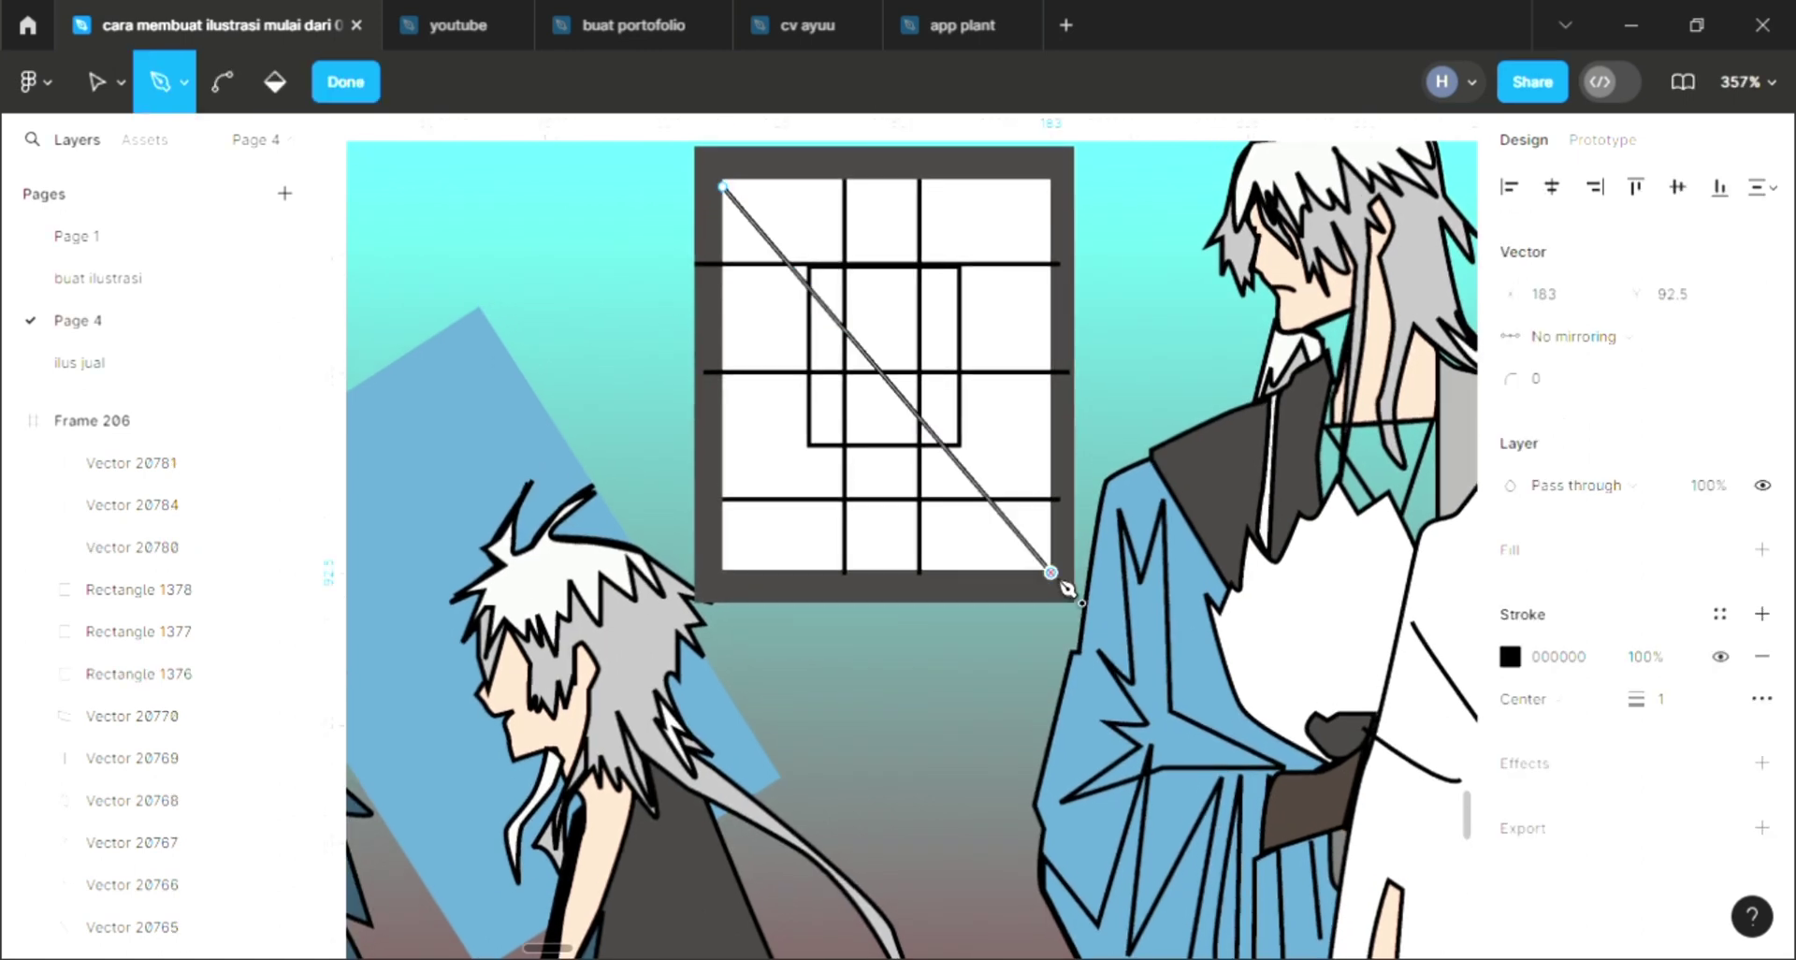
{"action": "key", "text": "Escape"}
{"action": "scroll", "coordinate": [988, 646], "scroll_direction": "down", "scroll_amount": 3}
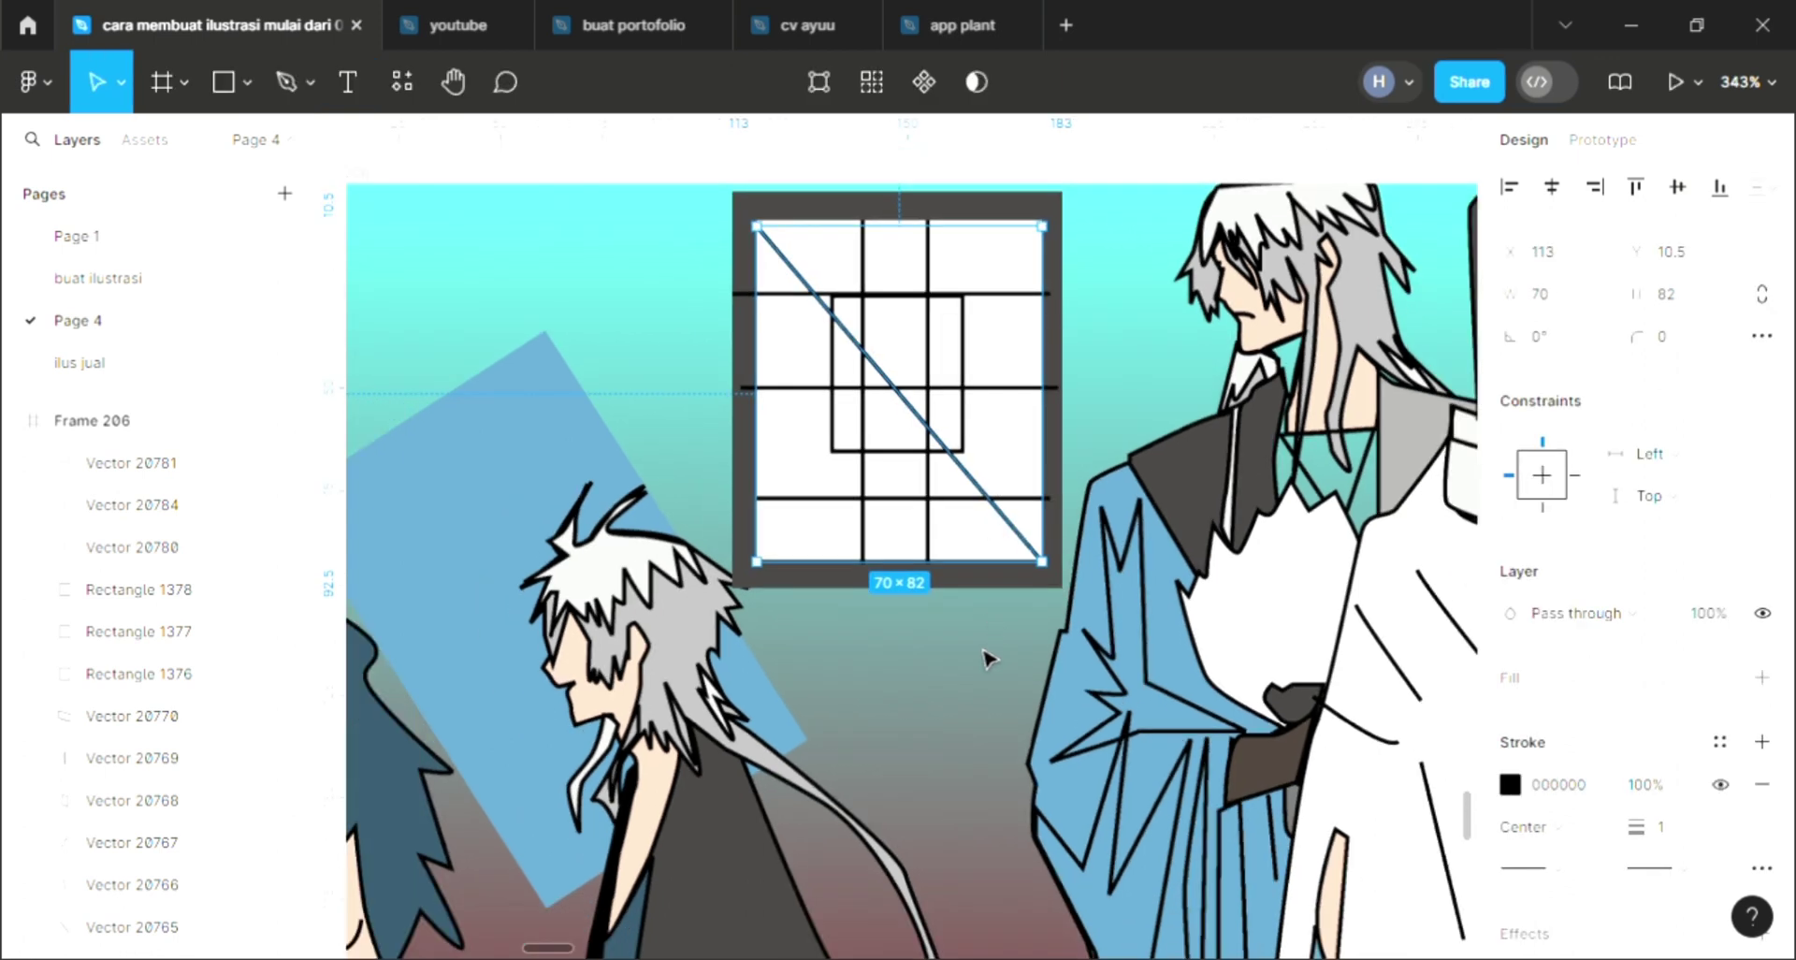
{"action": "key", "text": "Escape"}
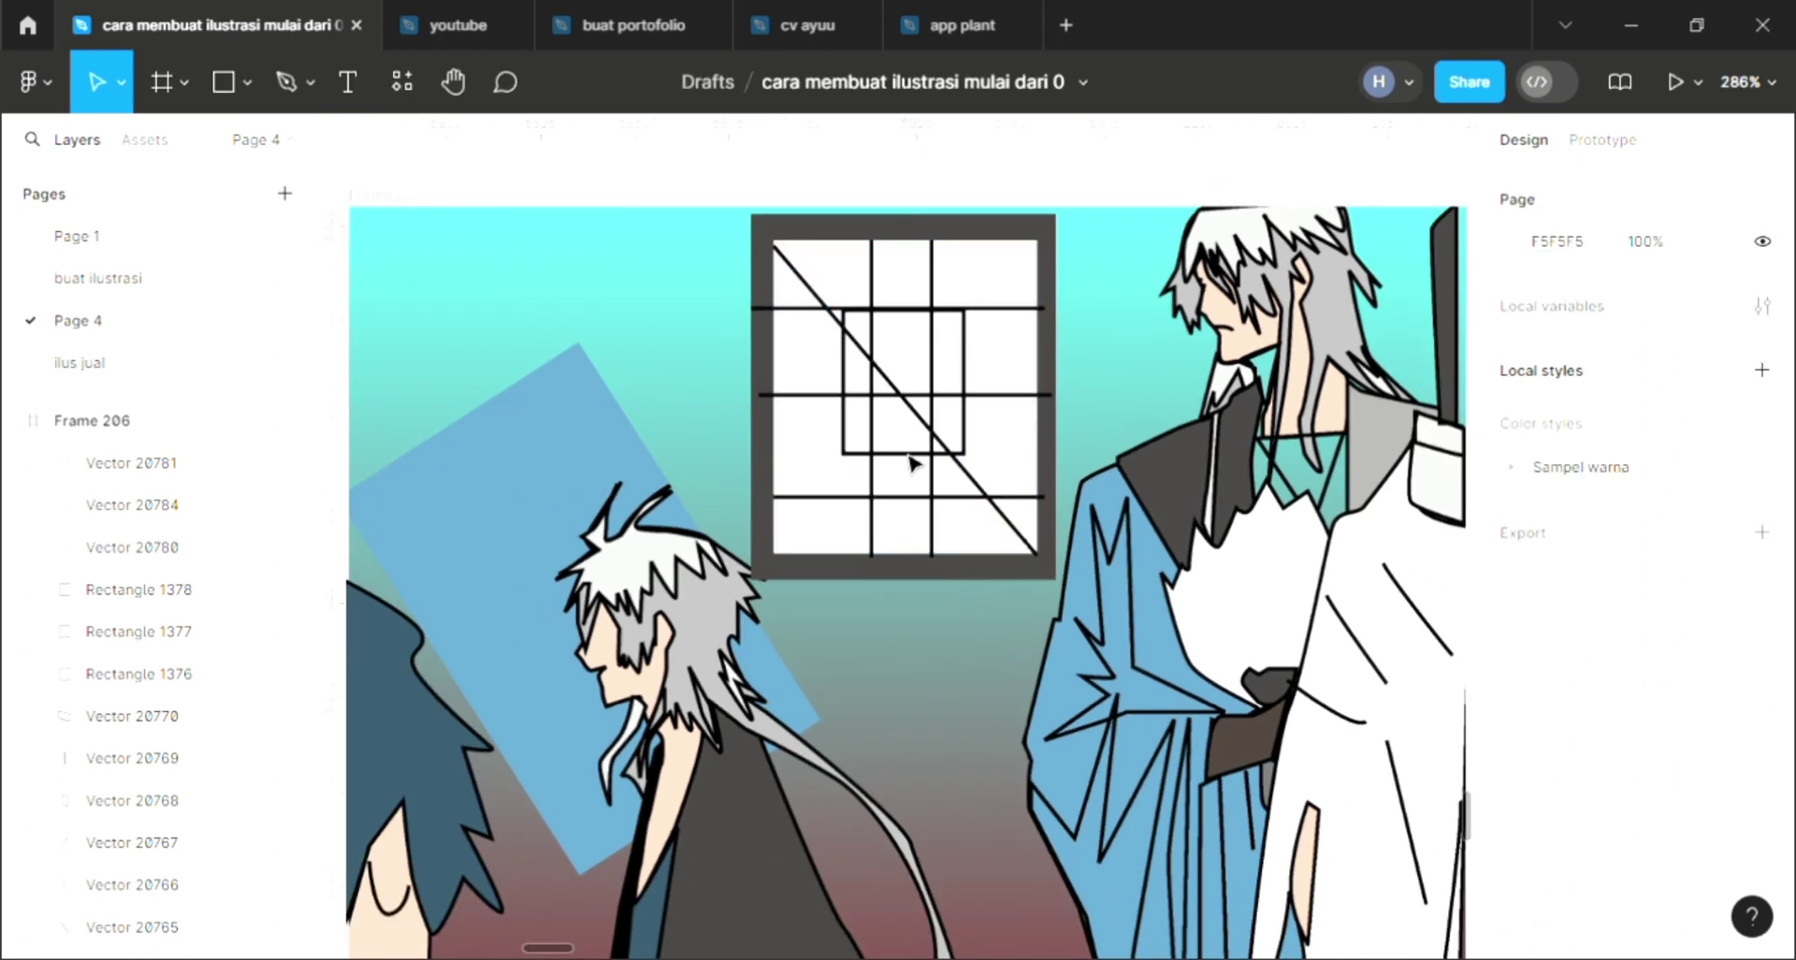
Draw the opposite diagonal, about 69.5 × 81, from the white panel's upper-right corner to its lower-left corner.
{"action": "left_click", "coordinate": [285, 80]}
{"action": "scroll", "coordinate": [912, 260], "scroll_direction": "up", "scroll_amount": 2}
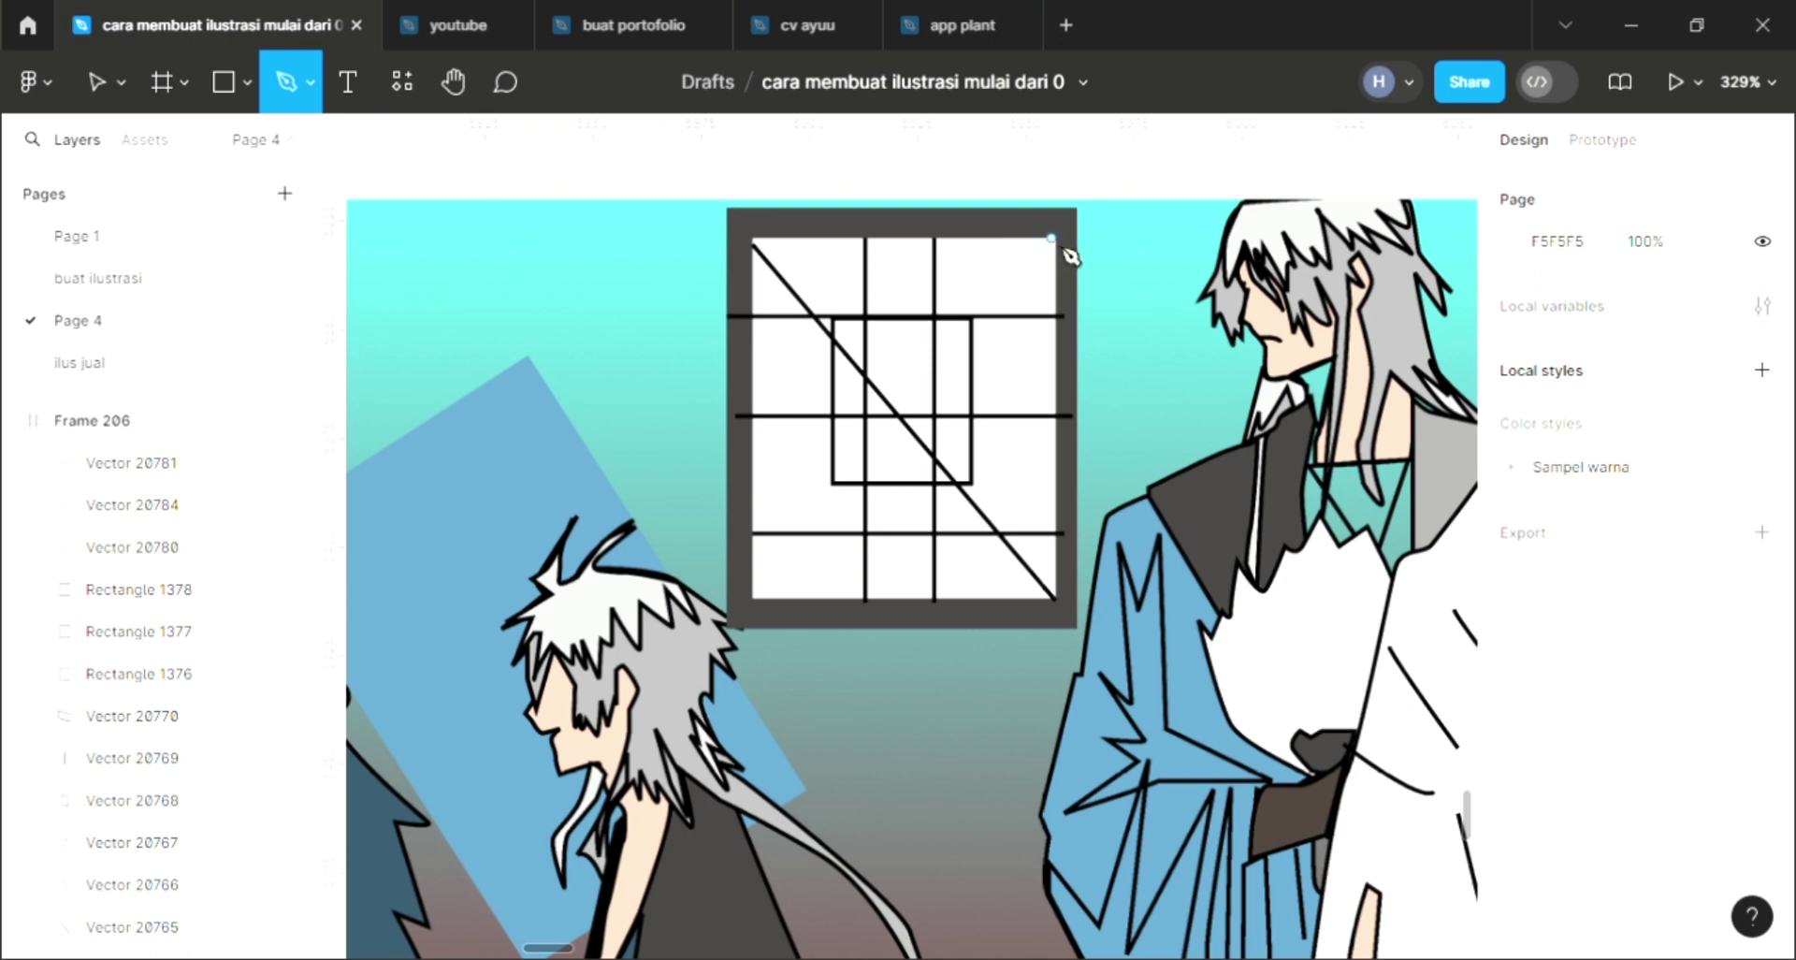
{"action": "left_click", "coordinate": [1057, 245]}
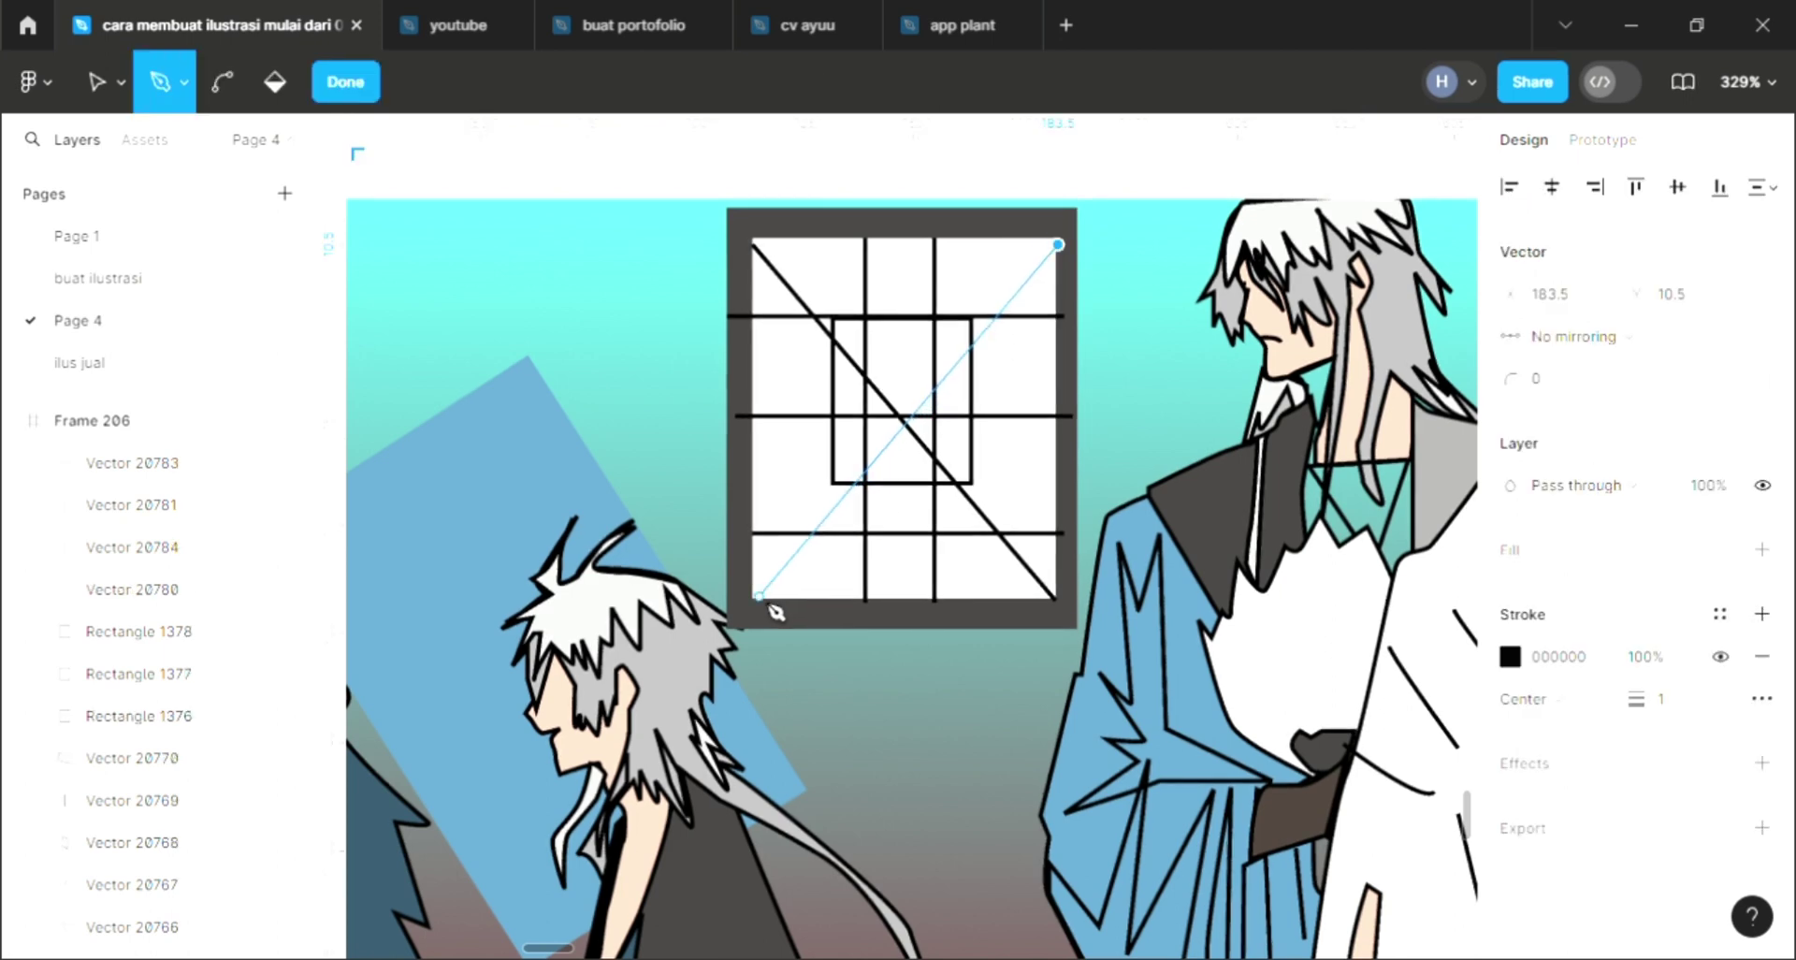
{"action": "left_click", "coordinate": [757, 596]}
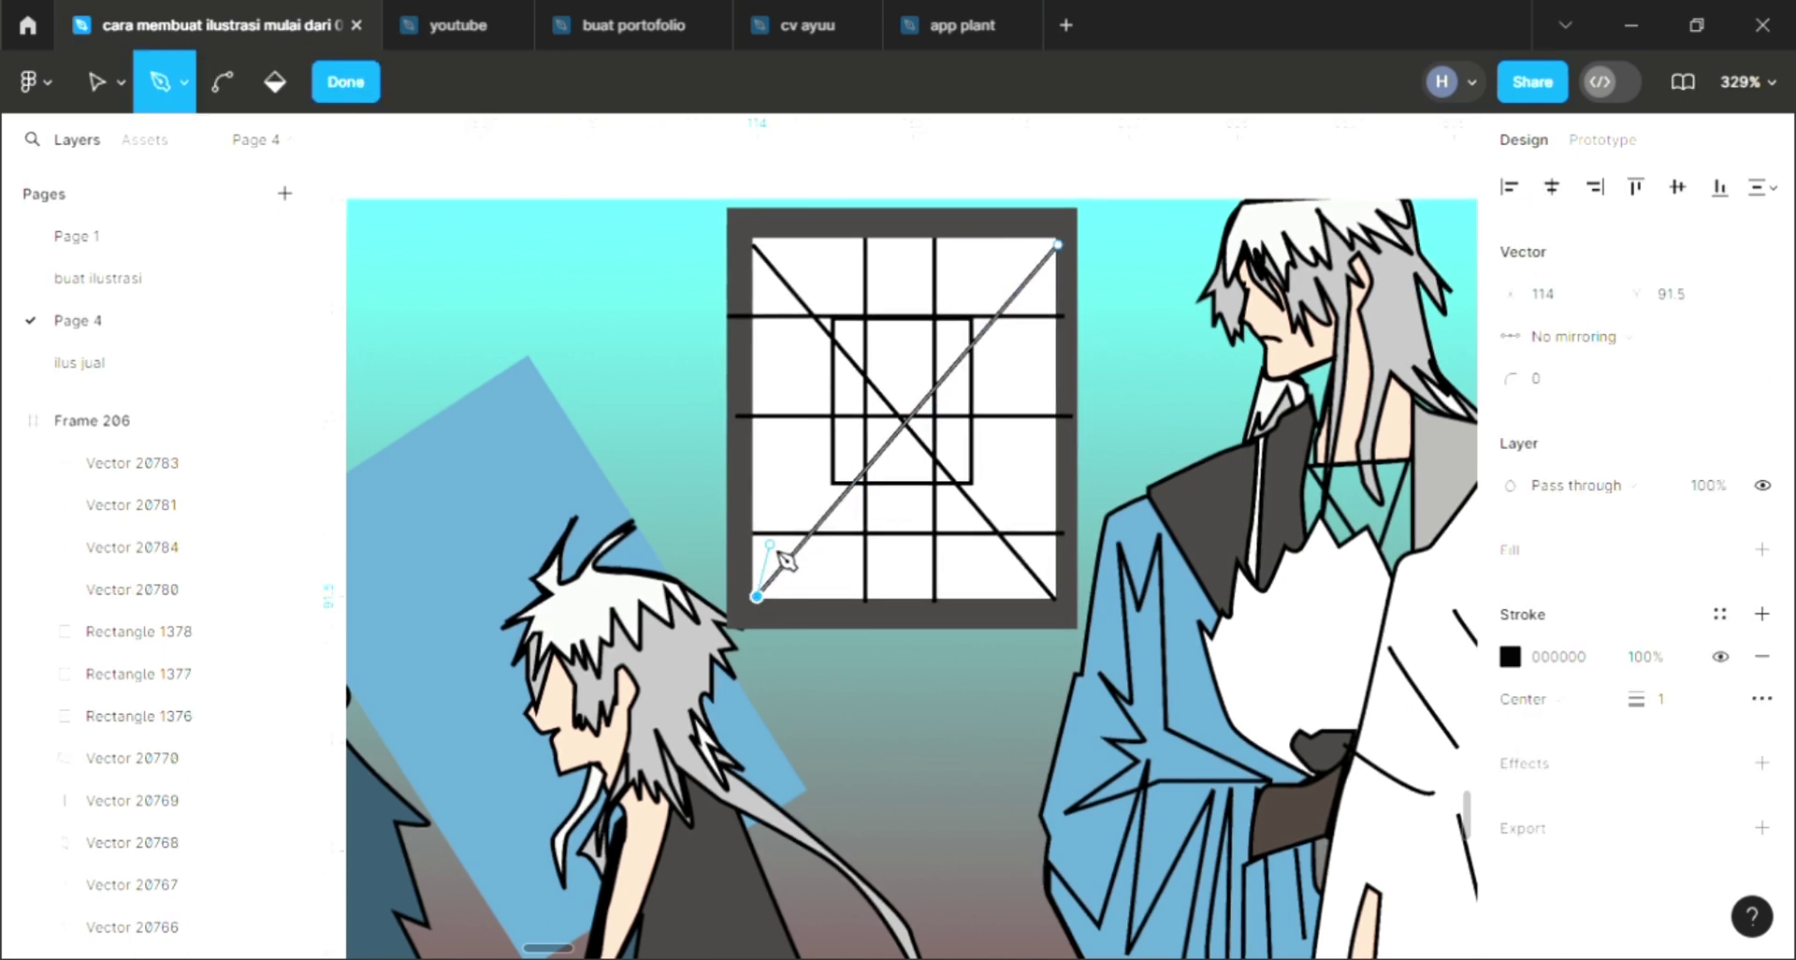
{"action": "key", "text": "Escape"}
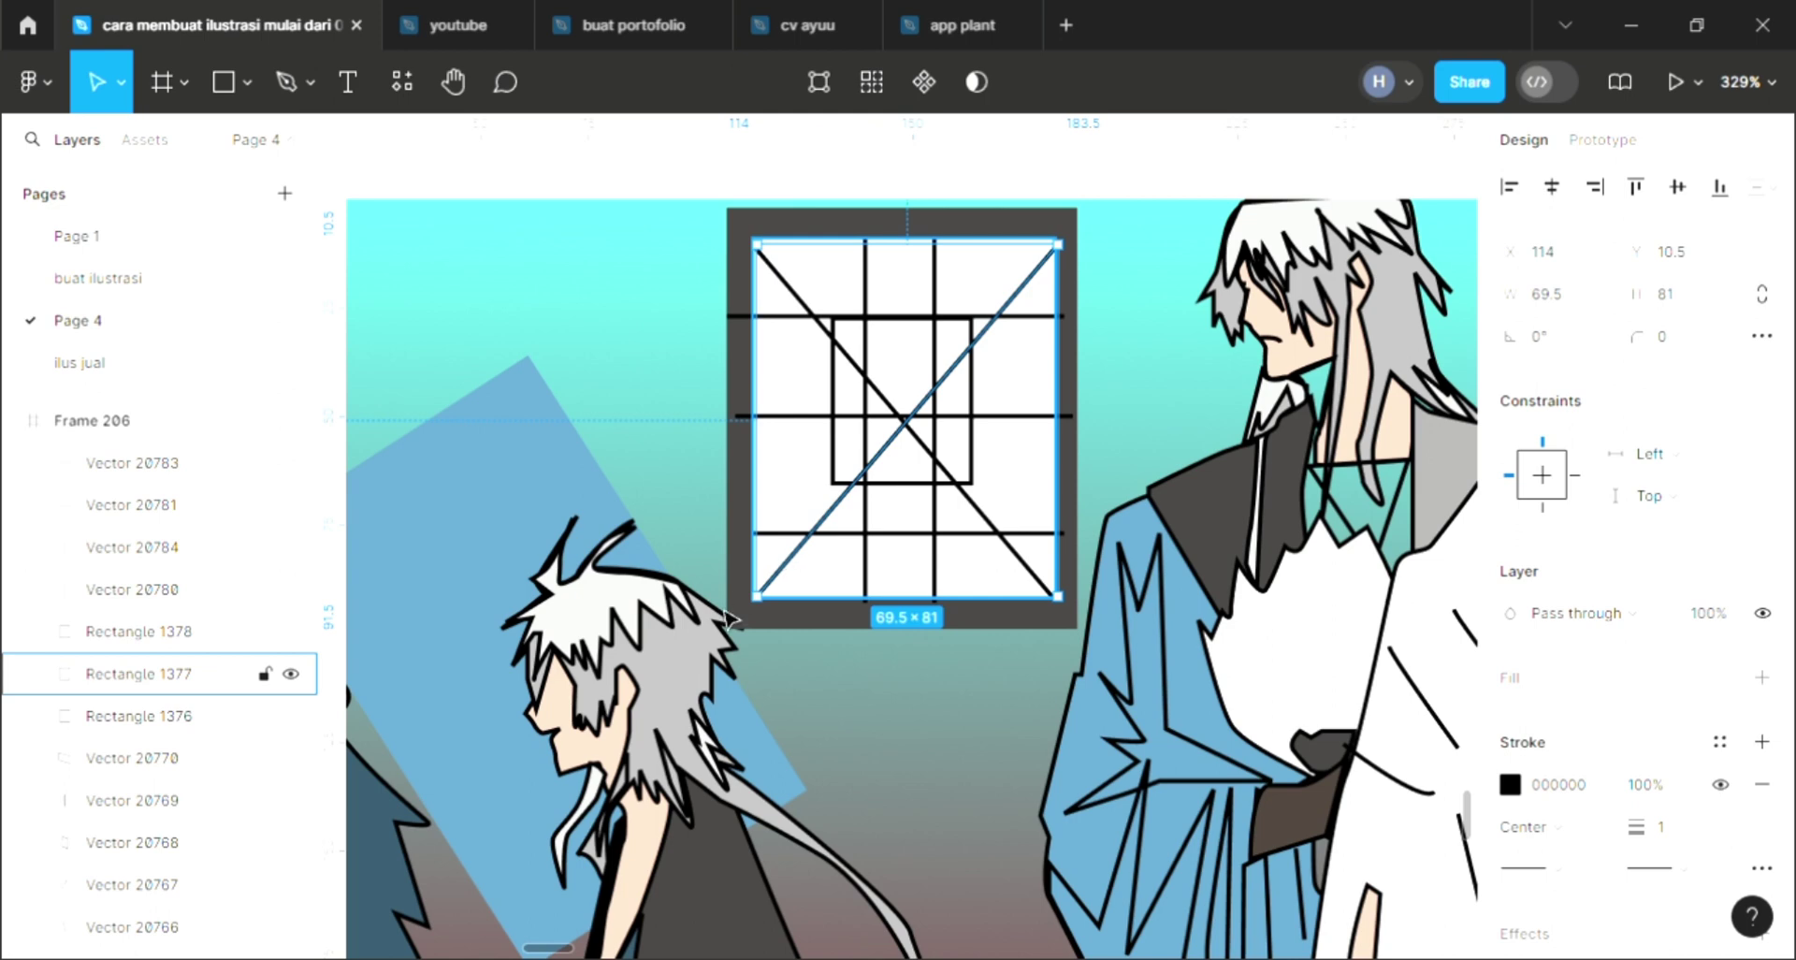
{"action": "left_click", "coordinate": [621, 317]}
{"action": "scroll", "coordinate": [956, 479], "scroll_direction": "down", "scroll_amount": 5}
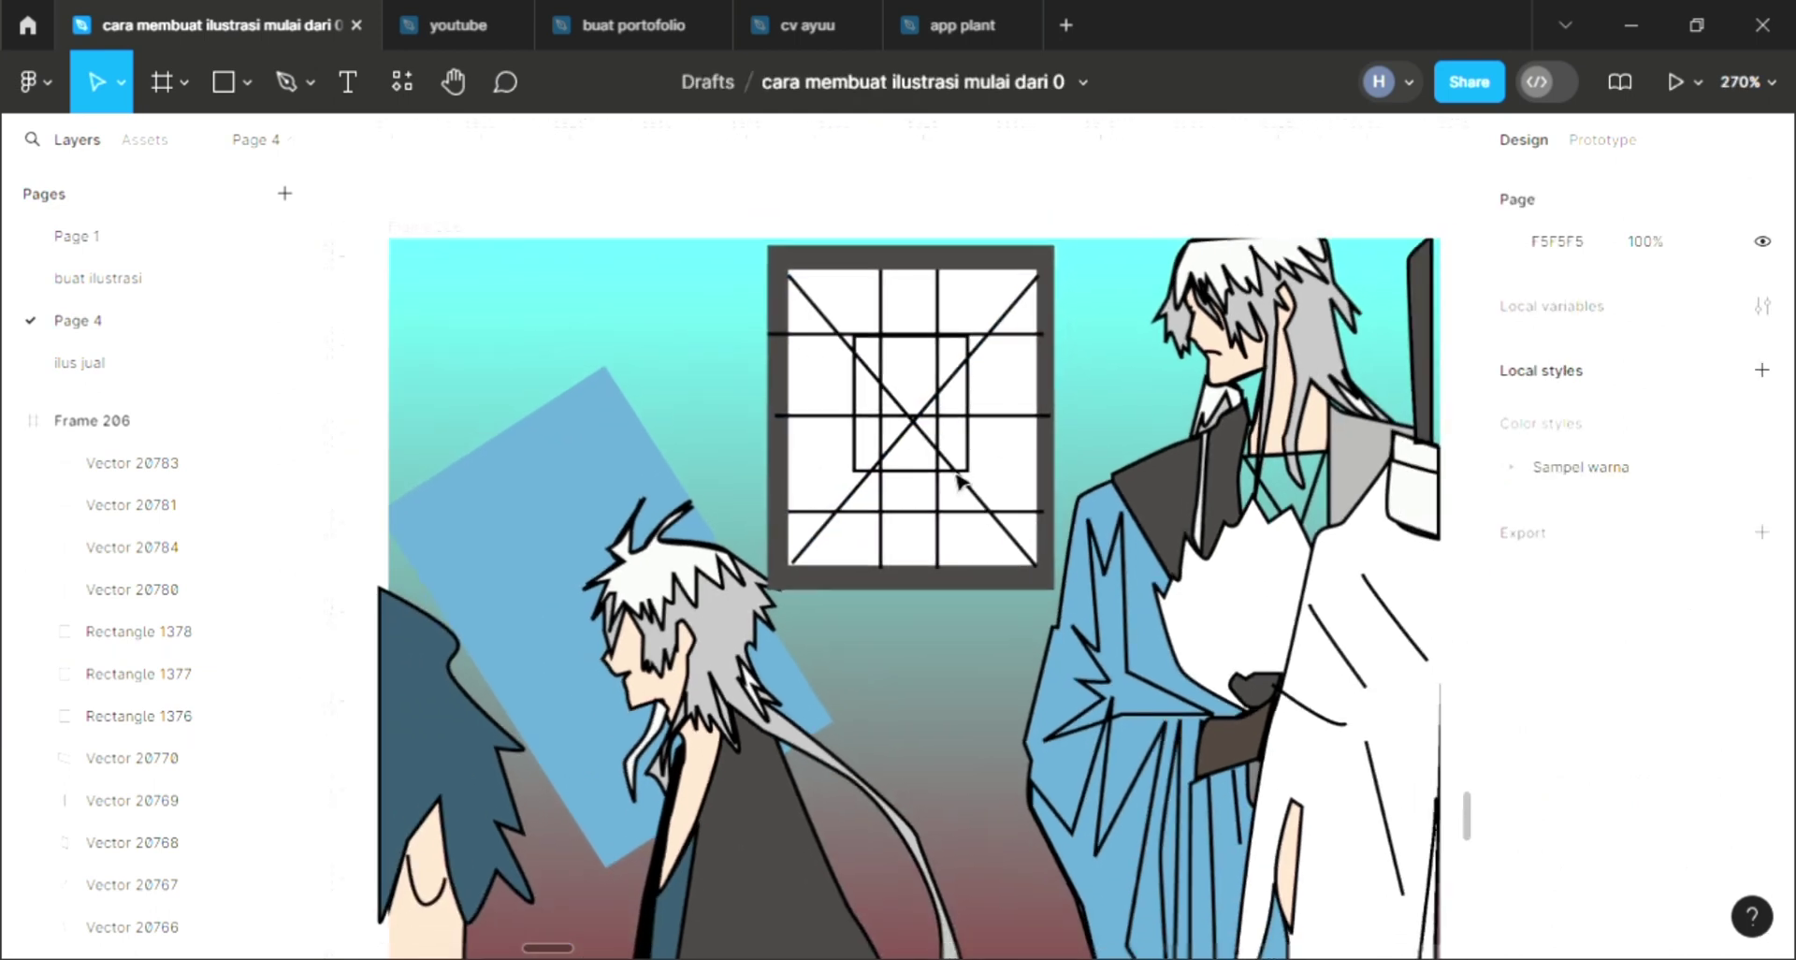
{"action": "scroll", "coordinate": [956, 479], "scroll_direction": "up", "scroll_amount": 3}
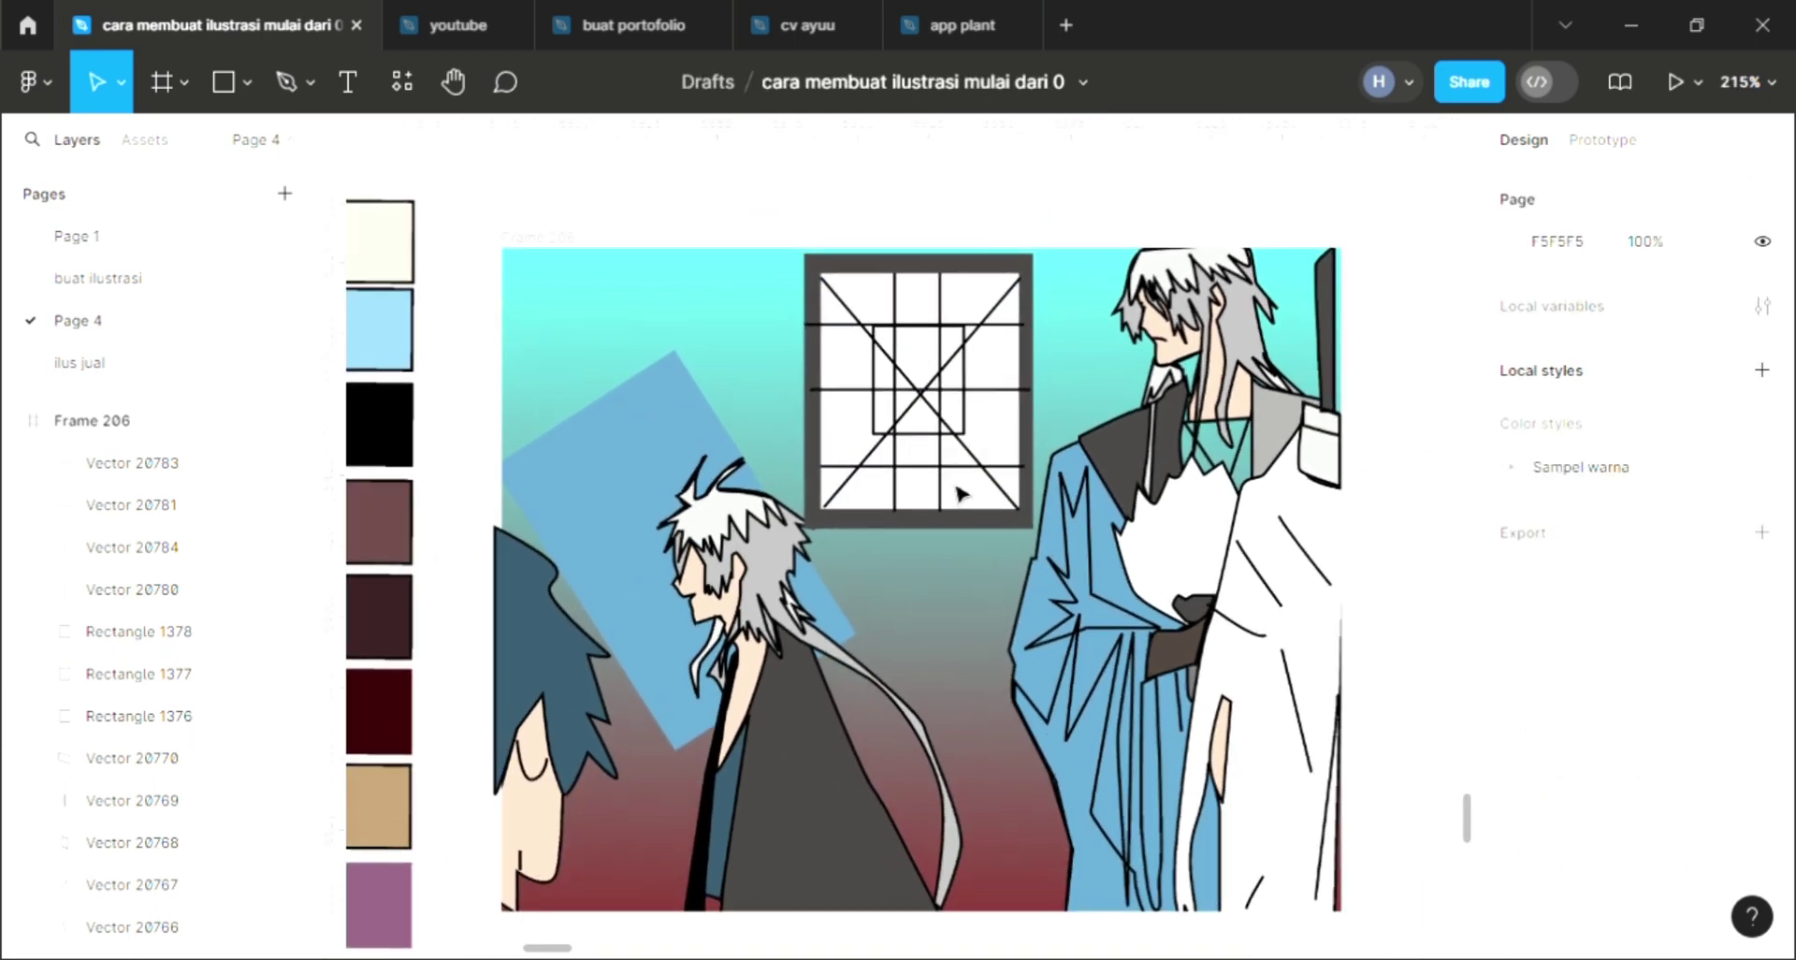
{"action": "scroll", "coordinate": [960, 493], "scroll_direction": "up", "scroll_amount": 1}
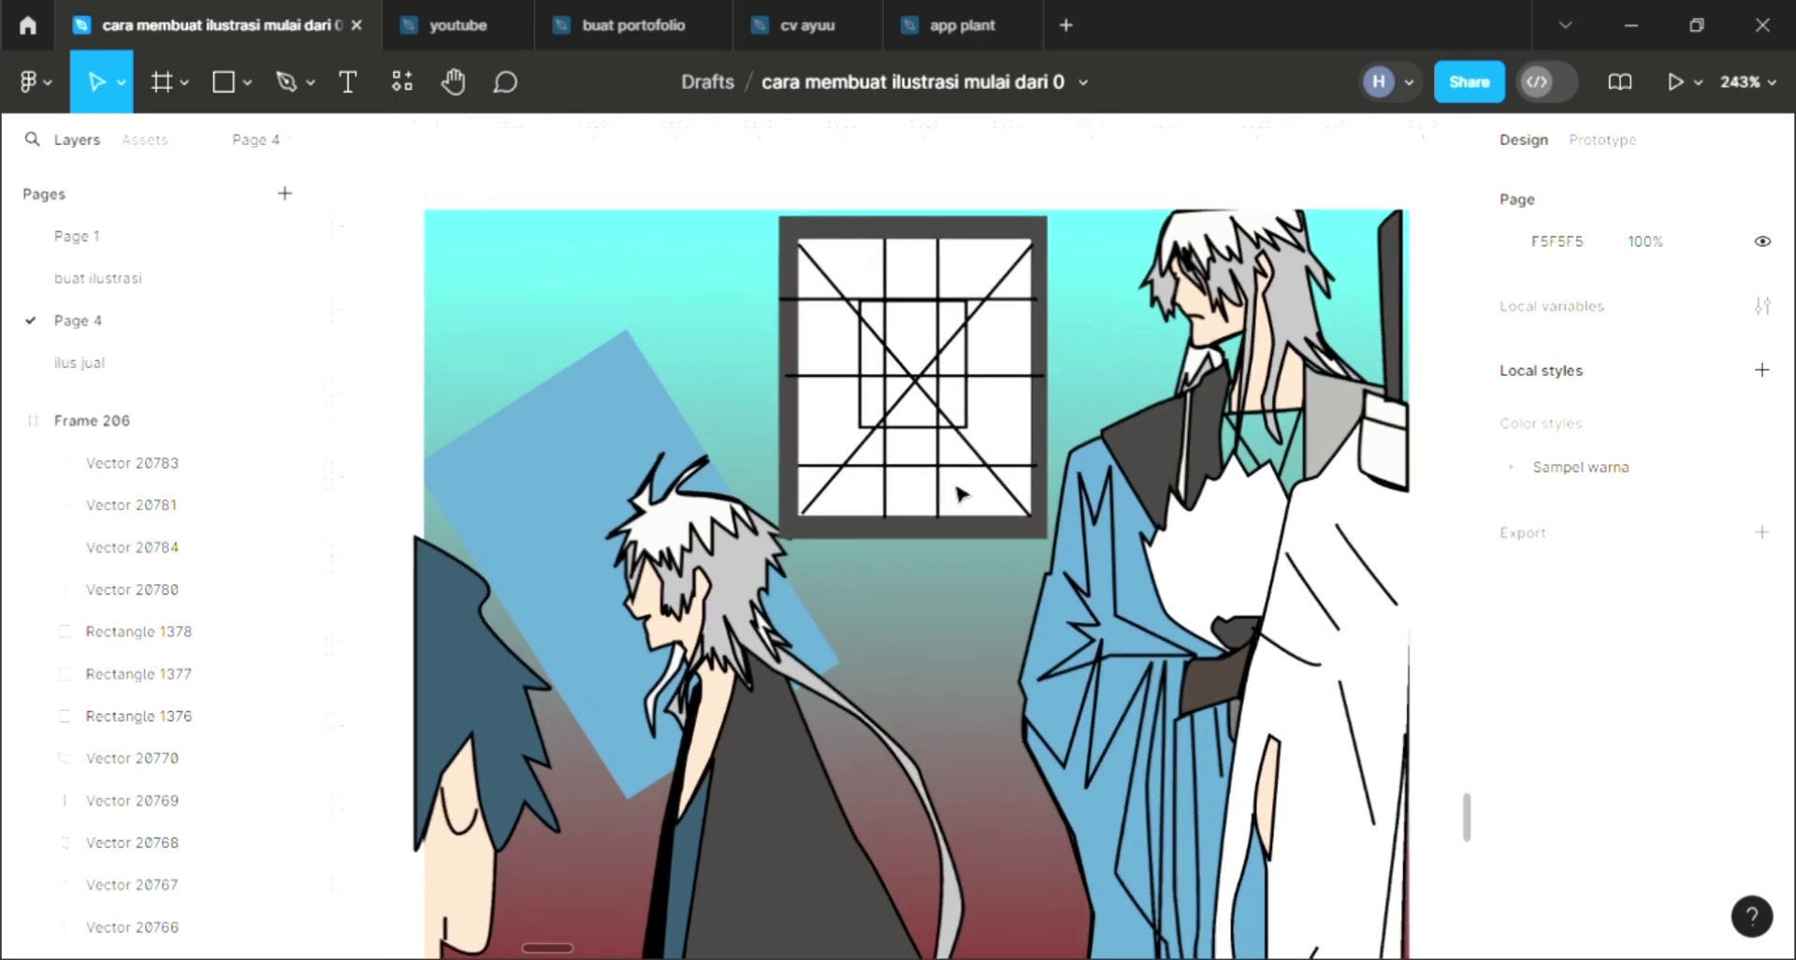
{"action": "scroll", "coordinate": [960, 493], "scroll_direction": "right", "scroll_amount": 1}
{"action": "scroll", "coordinate": [961, 493], "scroll_direction": "down", "scroll_amount": 1}
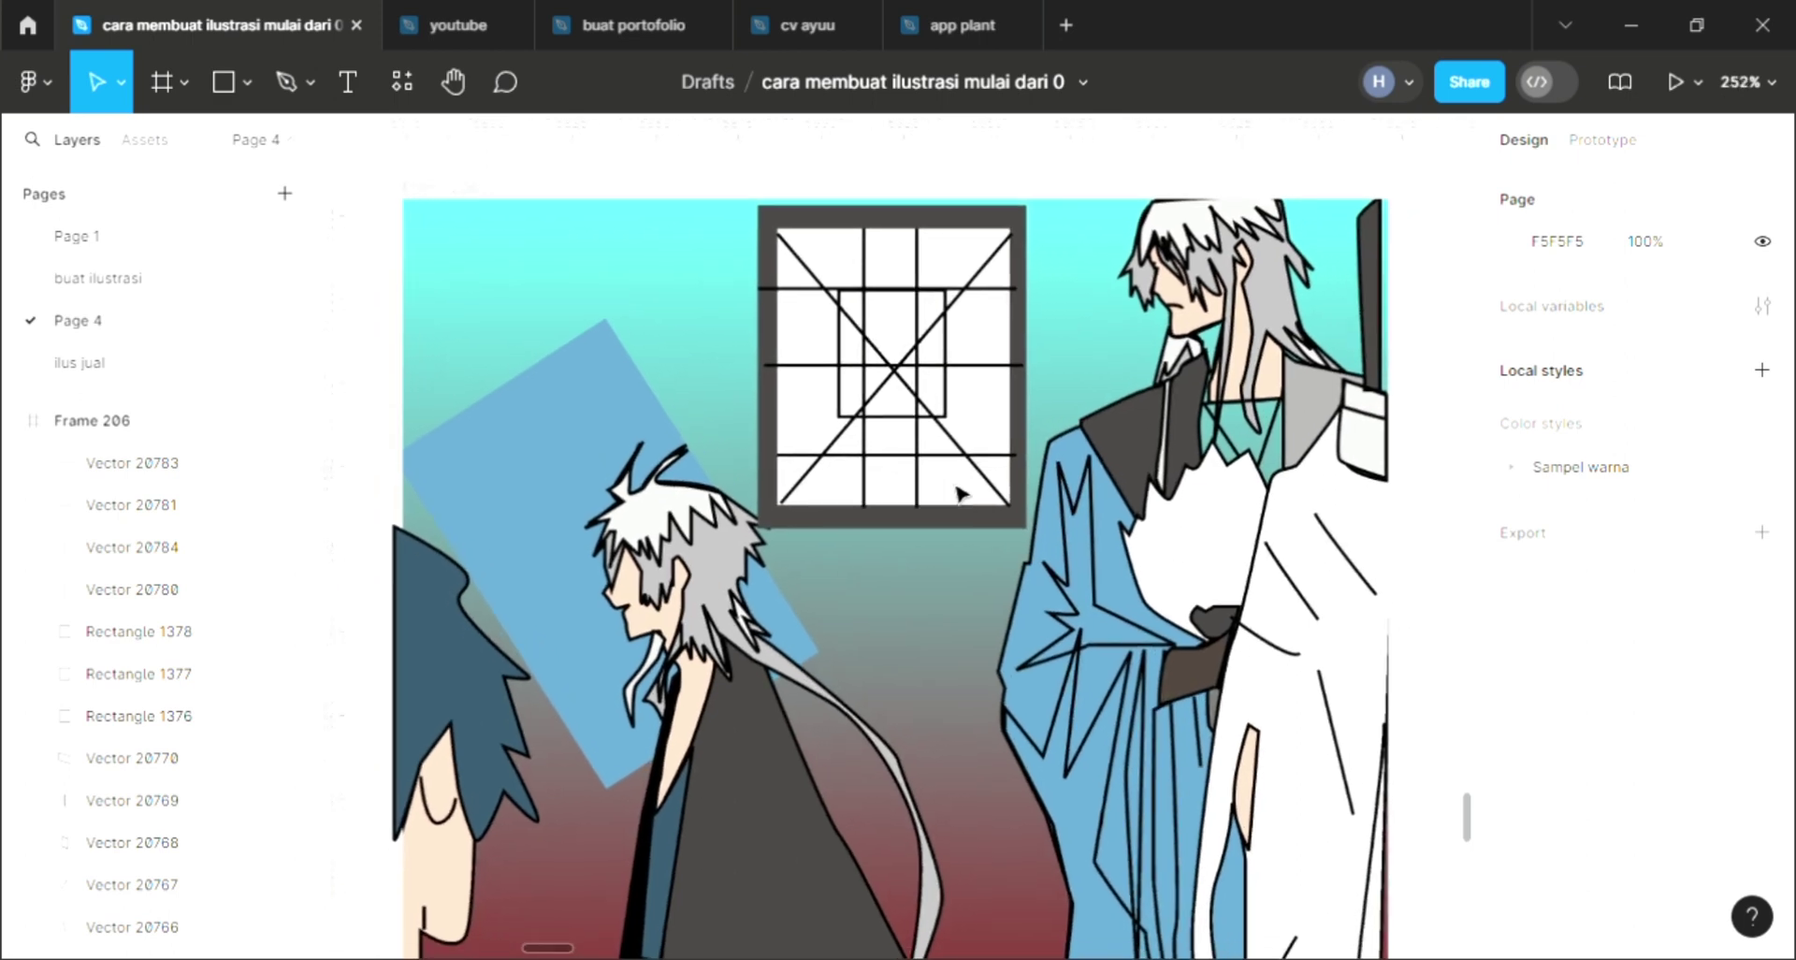